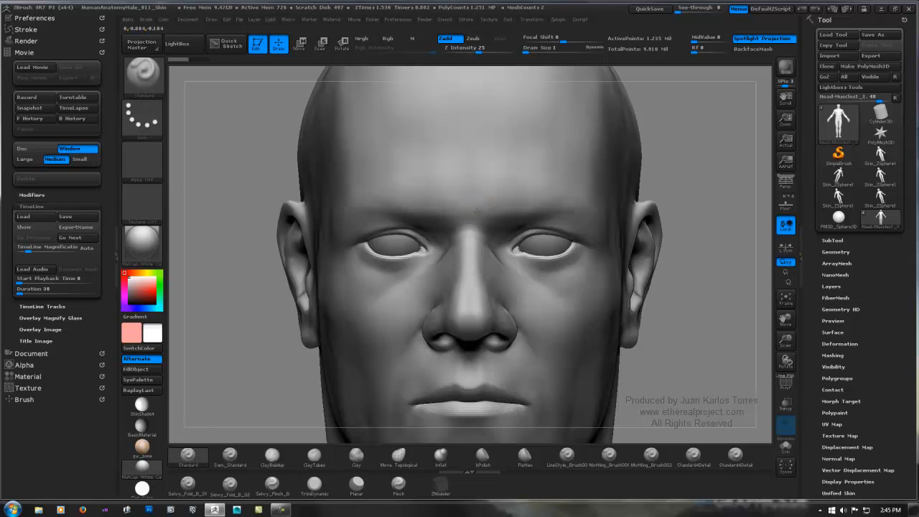
Step: Duplicate the Head-Muscles1_1 subtool, keep the original selected and hide the copy
right_drag(470, 214, 497, 207)
mouse_move(576, 202)
ctrl+right_down()
mouse_move(529, 195)
mouse_move(623, 190)
ctrl+right_up()
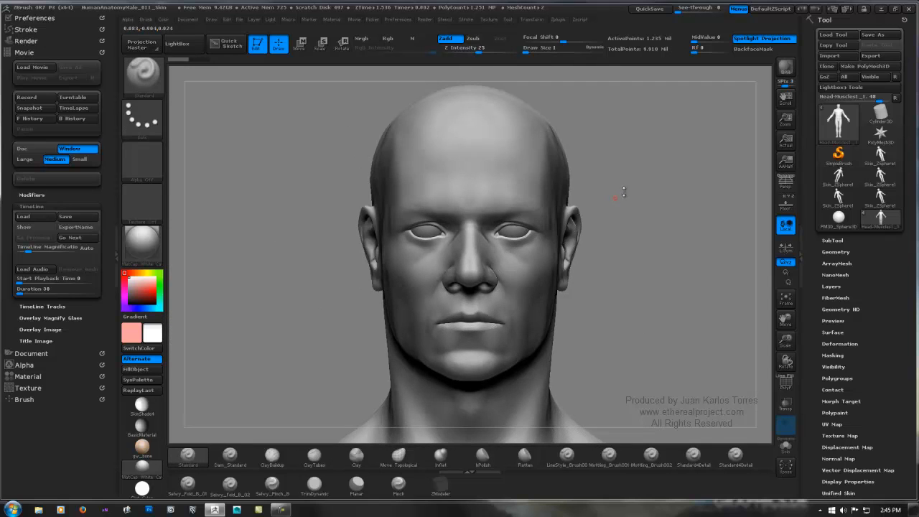
key(shift)
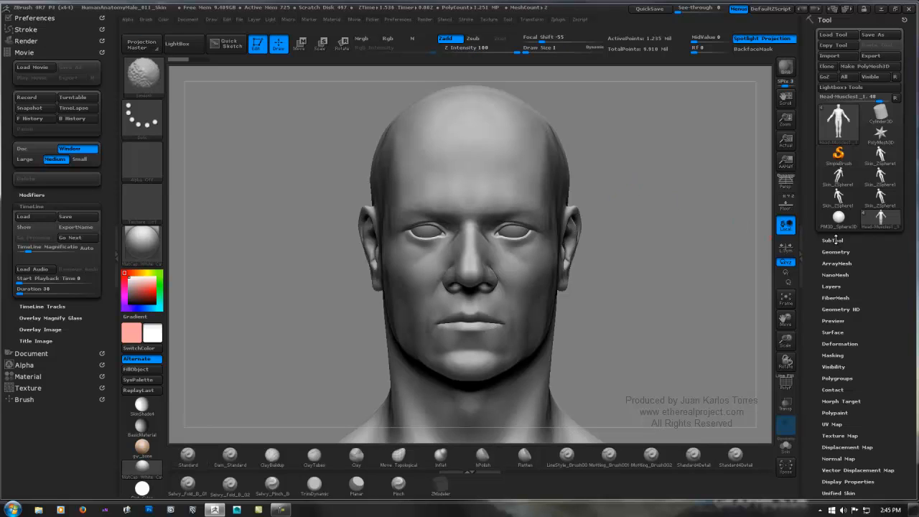
click(832, 240)
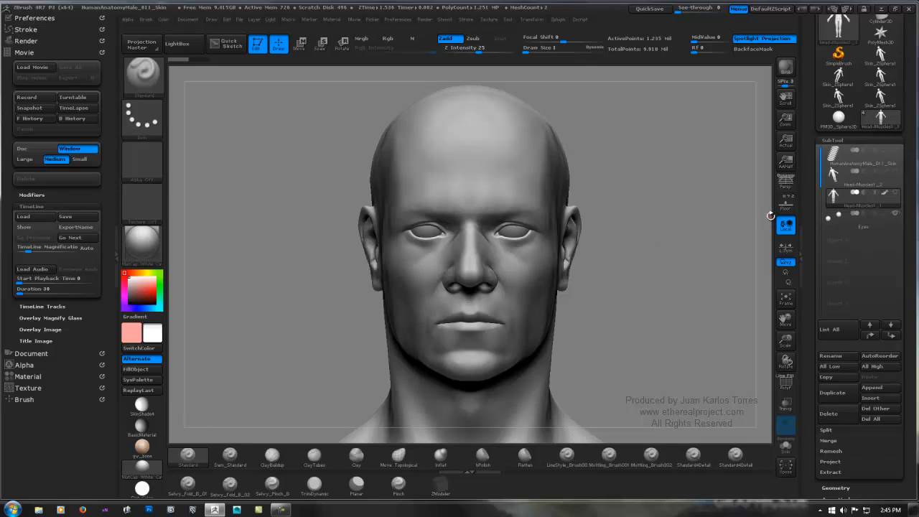
click(831, 392)
click(847, 214)
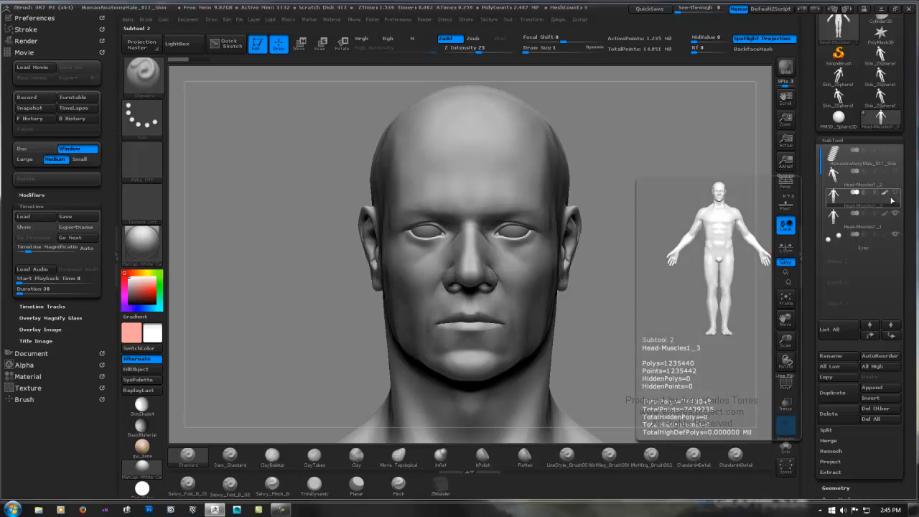
click(895, 194)
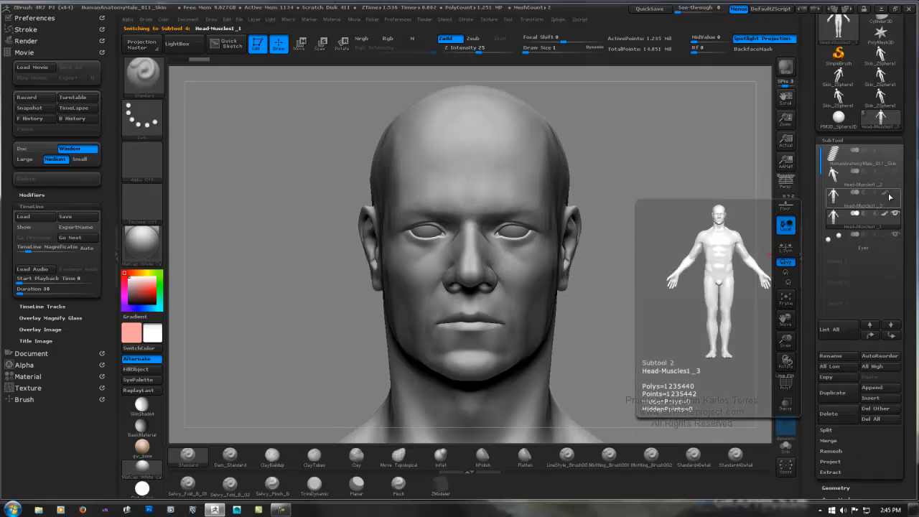
Step: Raise the selected head mesh to subdivision level 4
drag(909, 248, 899, 145)
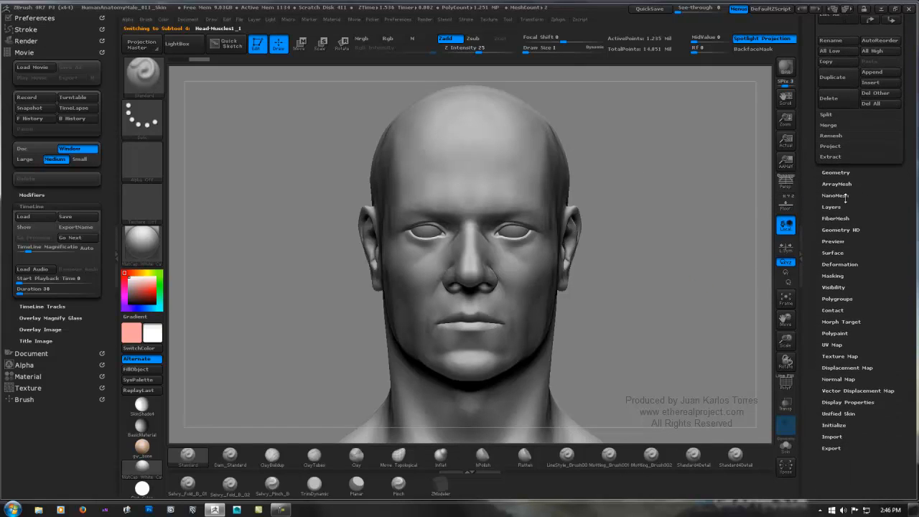
ctrl+right_drag(566, 263, 633, 223)
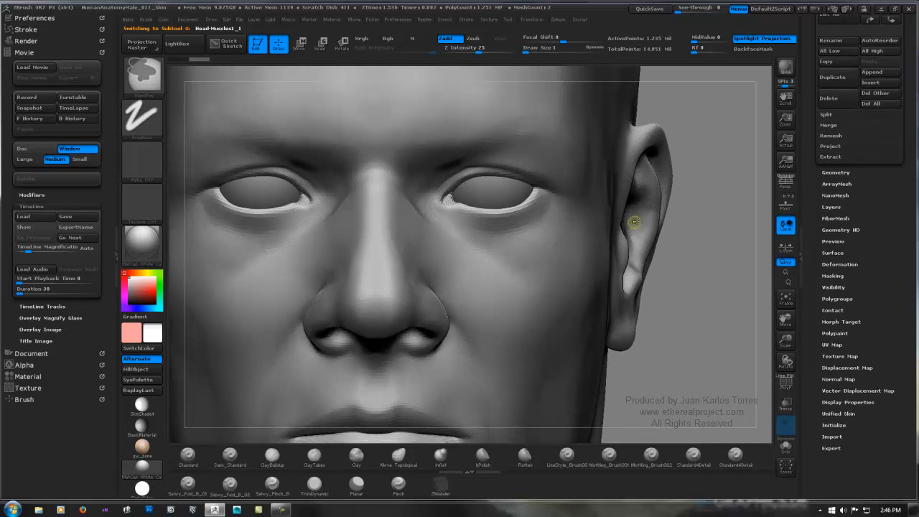
mouse_move(457, 256)
alt+right_down()
mouse_move(509, 298)
mouse_move(542, 306)
alt+right_up()
ctrl+right_drag(335, 276, 460, 225)
mouse_move(386, 259)
right_down()
mouse_move(470, 233)
mouse_move(420, 248)
right_up()
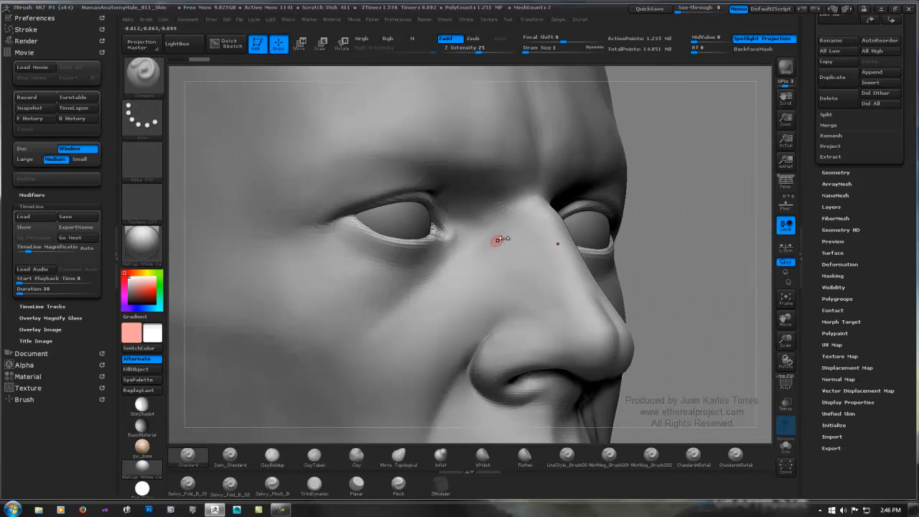
key(shift)
click(844, 173)
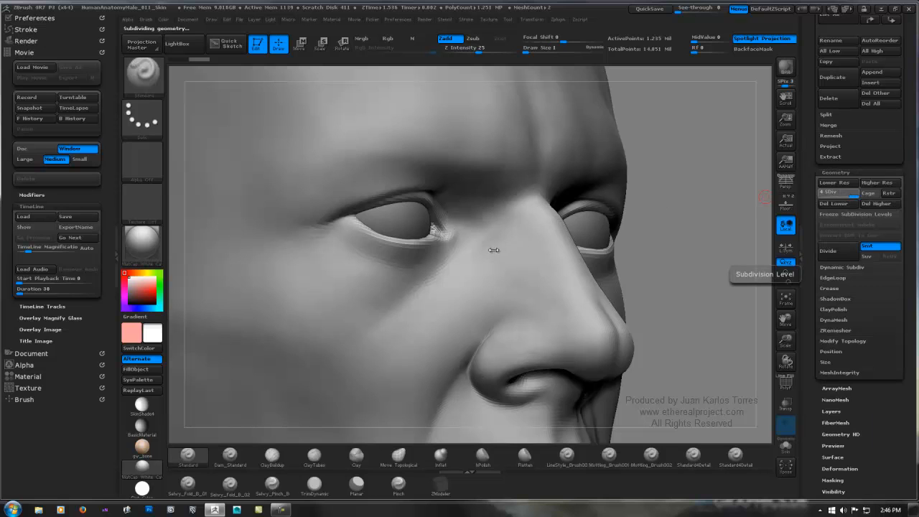
key(d)
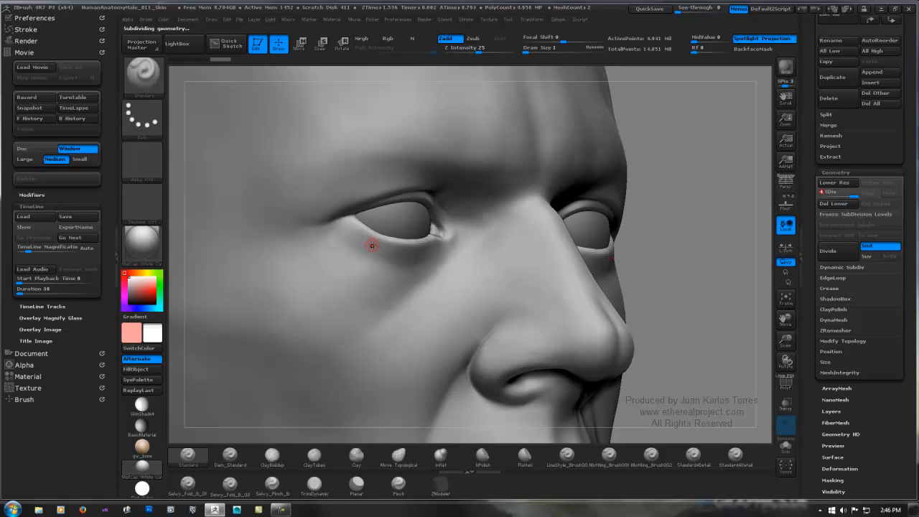
Step: Toggle the head's sculpt layer off and back on to compare the shapes, and bake all layers into the mesh
ctrl+right_drag(374, 239, 438, 249)
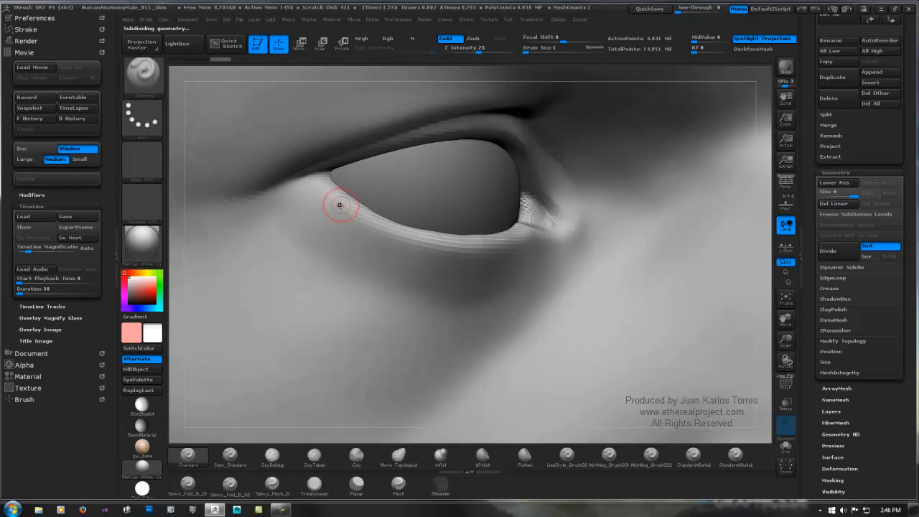
mouse_move(581, 226)
ctrl+right_down()
mouse_move(527, 231)
mouse_move(331, 301)
ctrl+right_up()
alt+right_drag(605, 207, 441, 237)
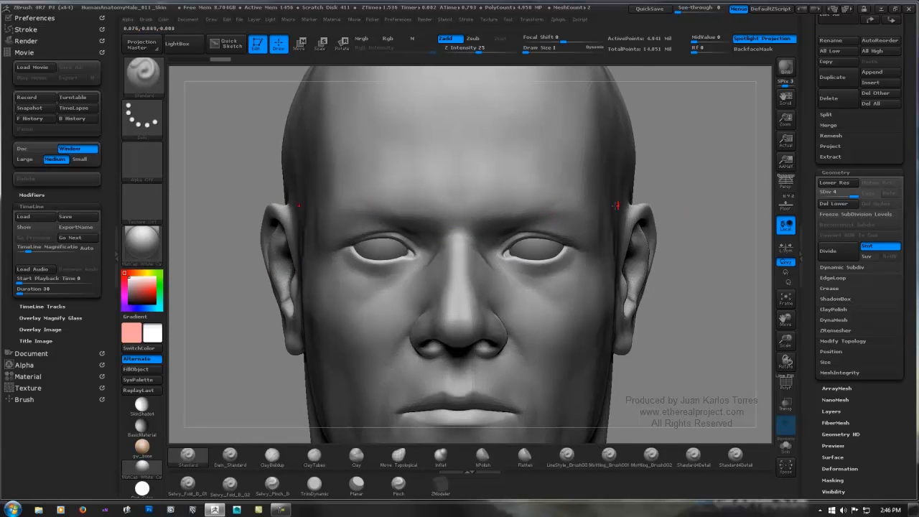
key(ctrl)
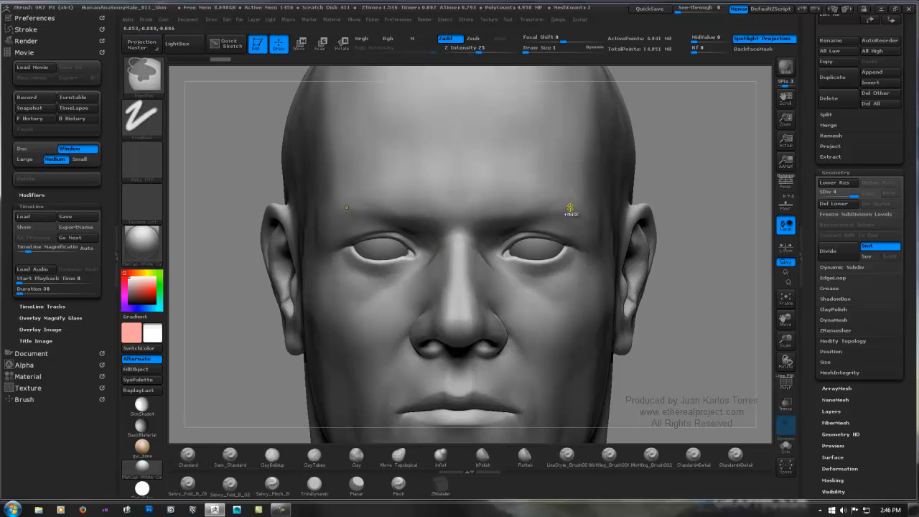
ctrl+click(569, 208)
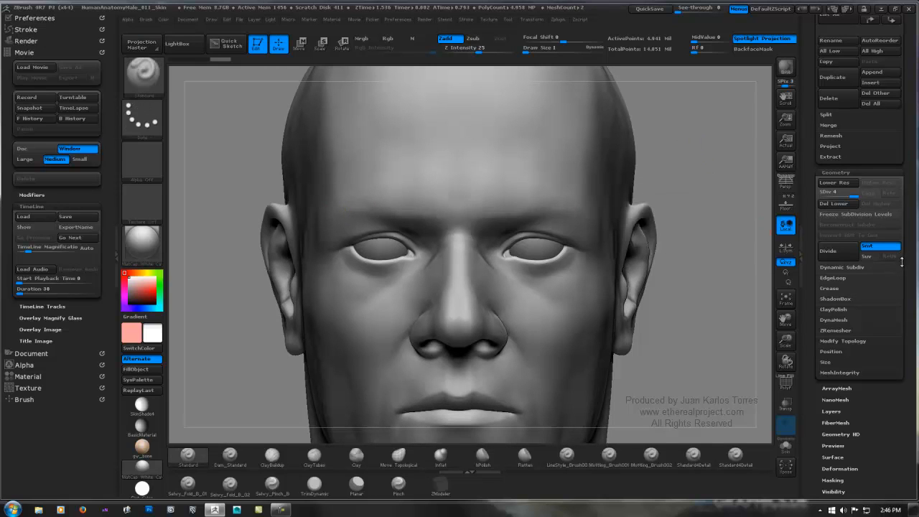
mouse_move(909, 258)
mouse_down()
mouse_move(903, 177)
mouse_move(876, 180)
mouse_move(862, 219)
mouse_up()
click(830, 185)
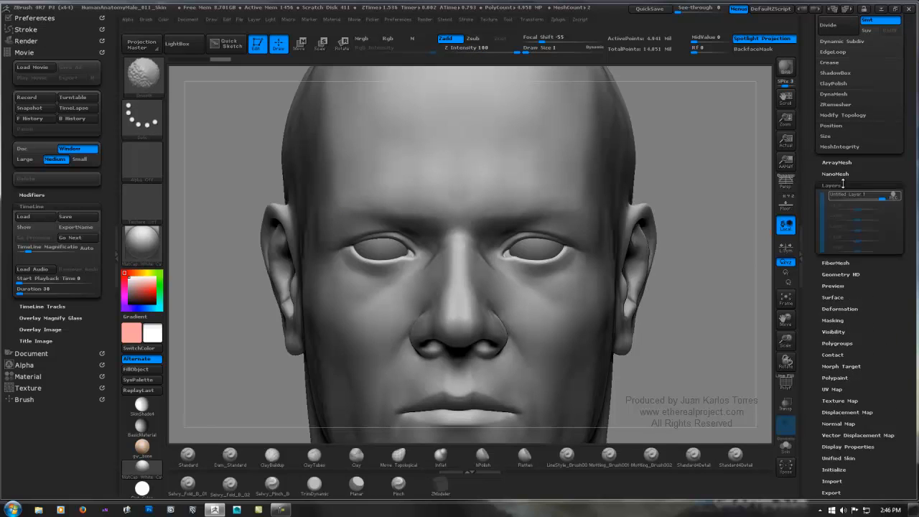
click(892, 197)
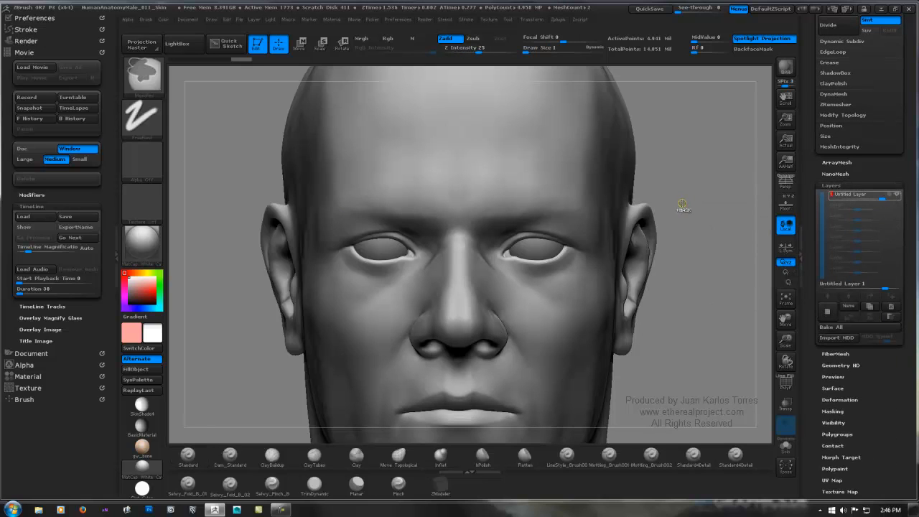
click(898, 196)
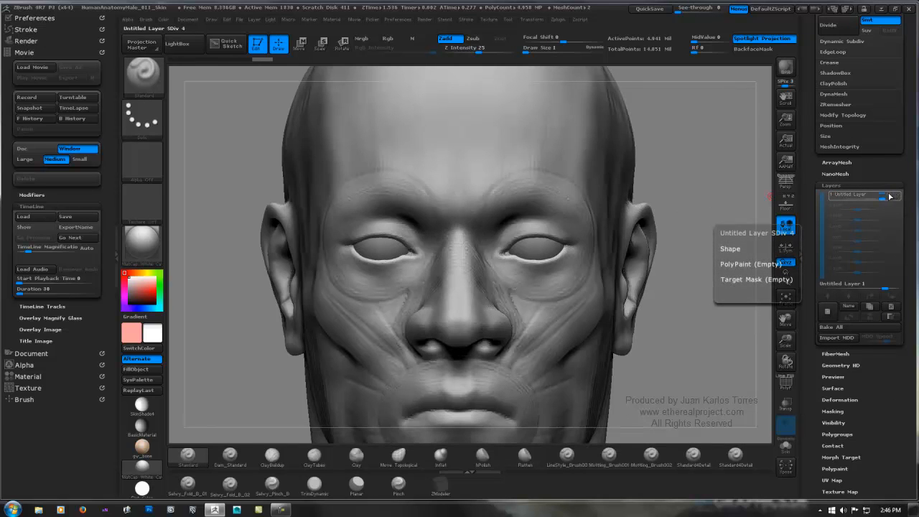
click(890, 196)
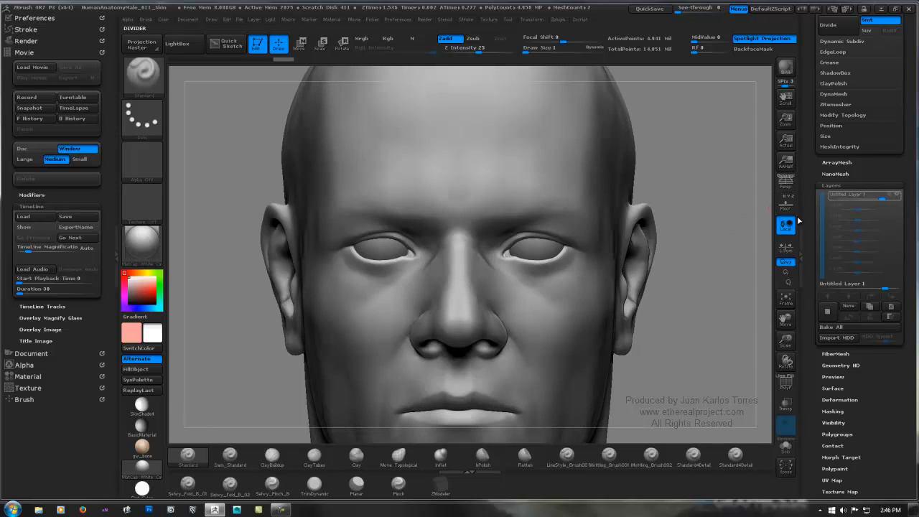
click(852, 327)
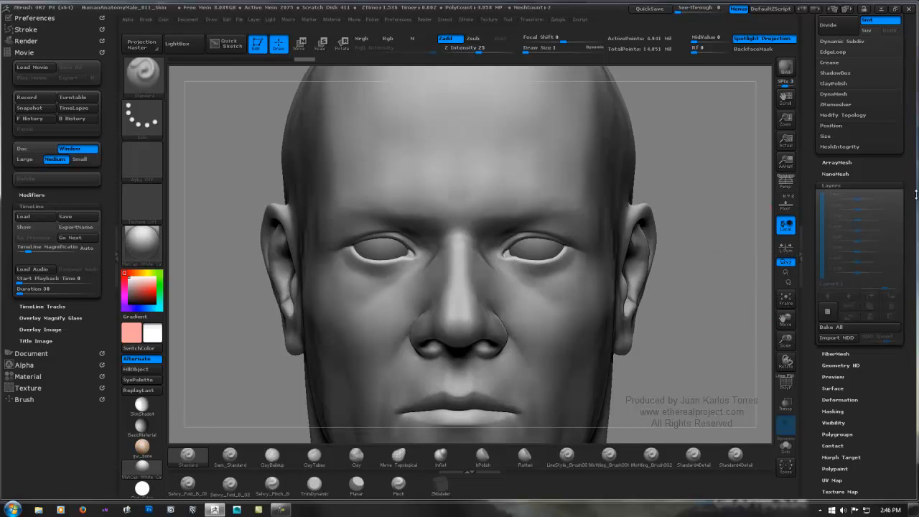
Step: Divide the head mesh once more to reach subdivision level 5
scroll(906, 287, up, 6)
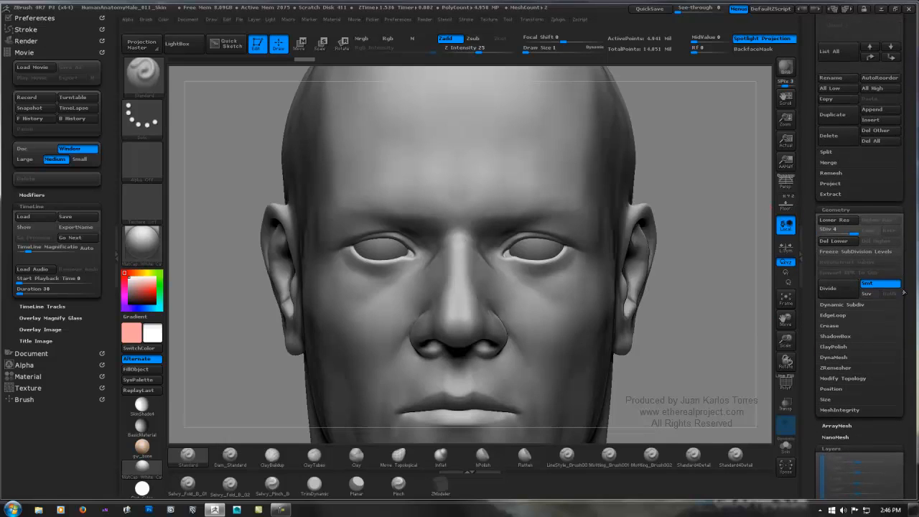
scroll(913, 267, up, 2)
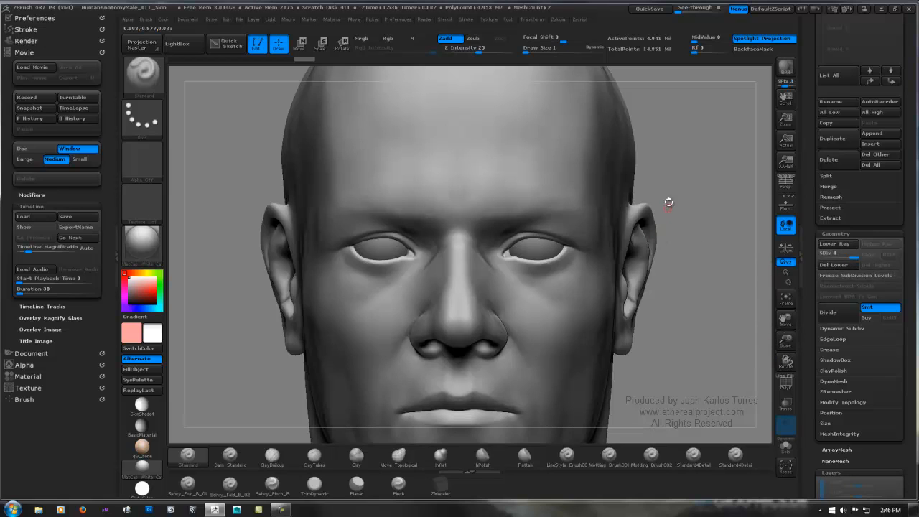
click(827, 312)
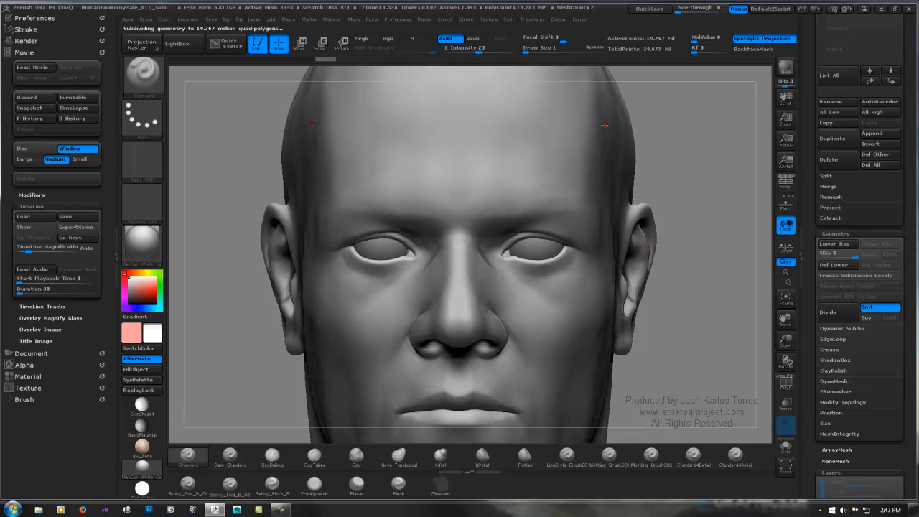
Step: Add a new sculpting layer to the subdivided head mesh
ctrl+right_drag(388, 248, 461, 245)
mouse_move(396, 271)
right_down()
mouse_move(374, 278)
mouse_move(529, 230)
mouse_move(540, 235)
mouse_move(521, 218)
mouse_move(548, 216)
mouse_move(492, 218)
right_up()
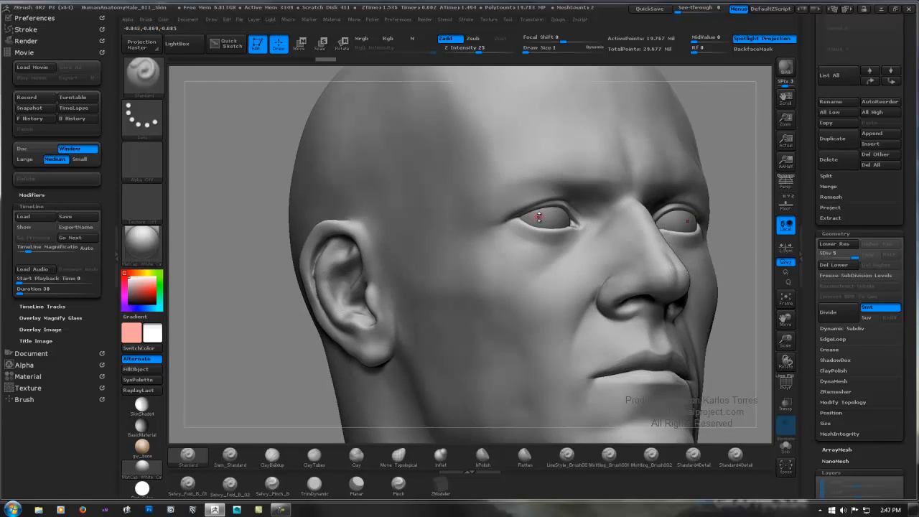
ctrl+right_drag(564, 214, 505, 215)
scroll(838, 322, down, 5)
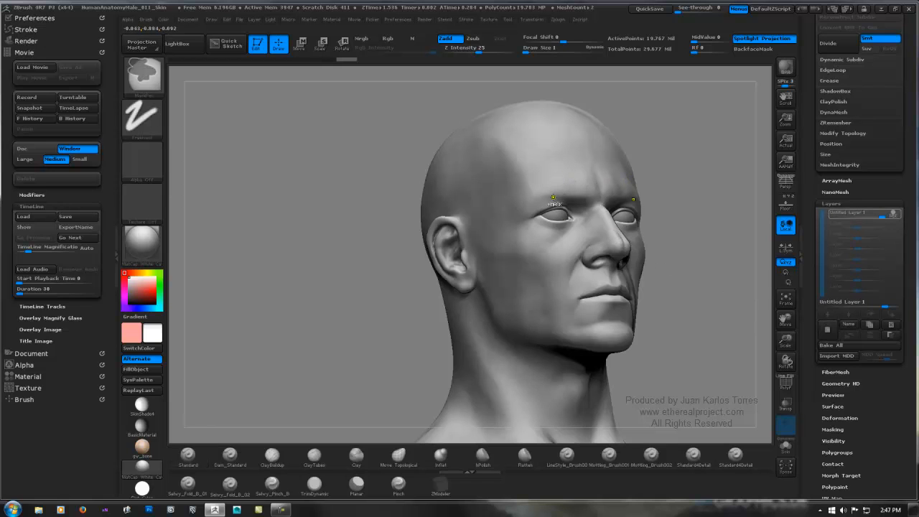
Step: Choose the Dam_Standard brush and frame the cheek area below the eye for detailing
mouse_move(557, 181)
ctrl+right_down()
mouse_move(688, 200)
mouse_move(502, 237)
ctrl+right_up()
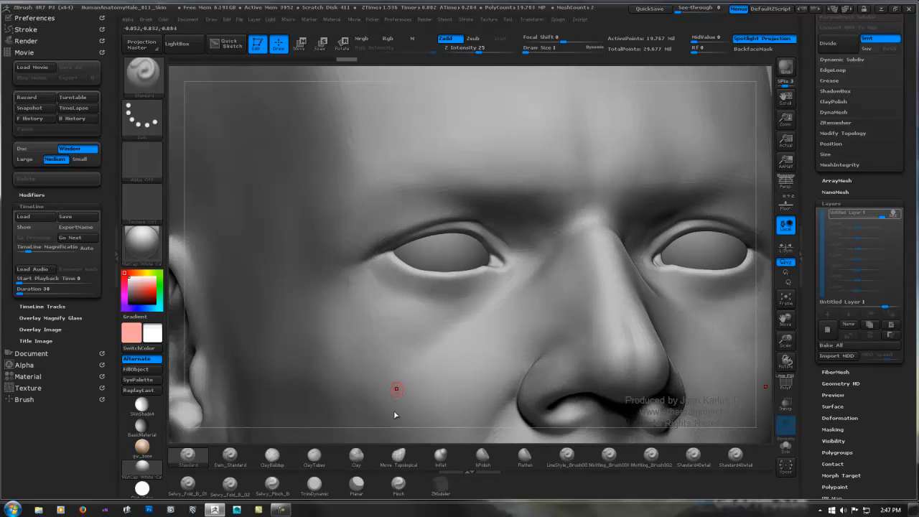
right_drag(395, 415, 368, 396)
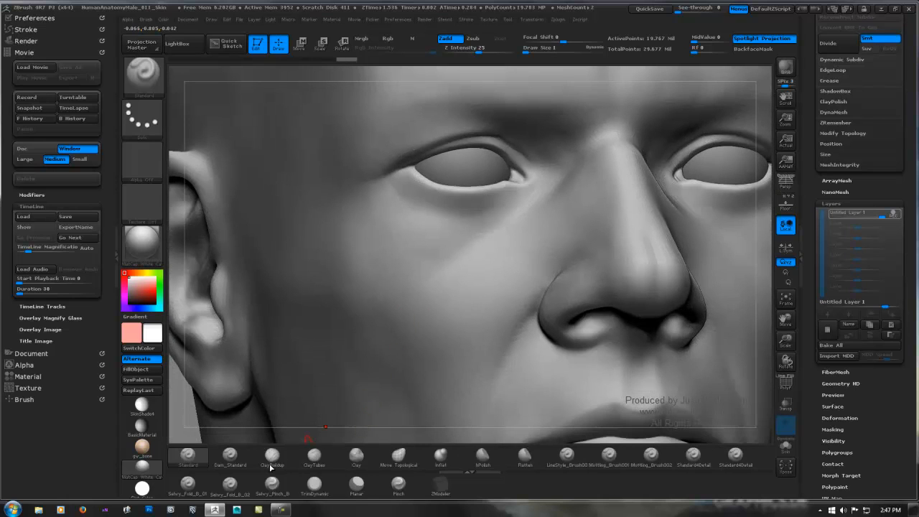
click(239, 456)
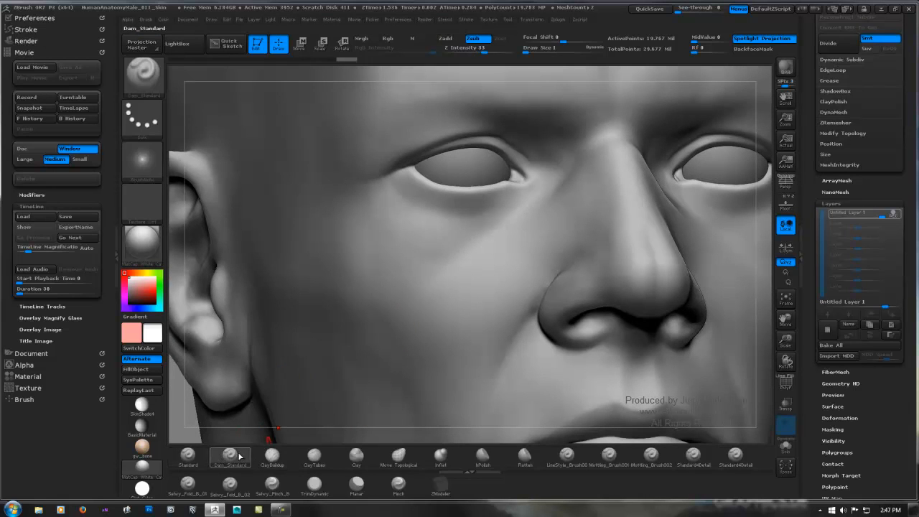
ctrl+right_drag(423, 241, 485, 221)
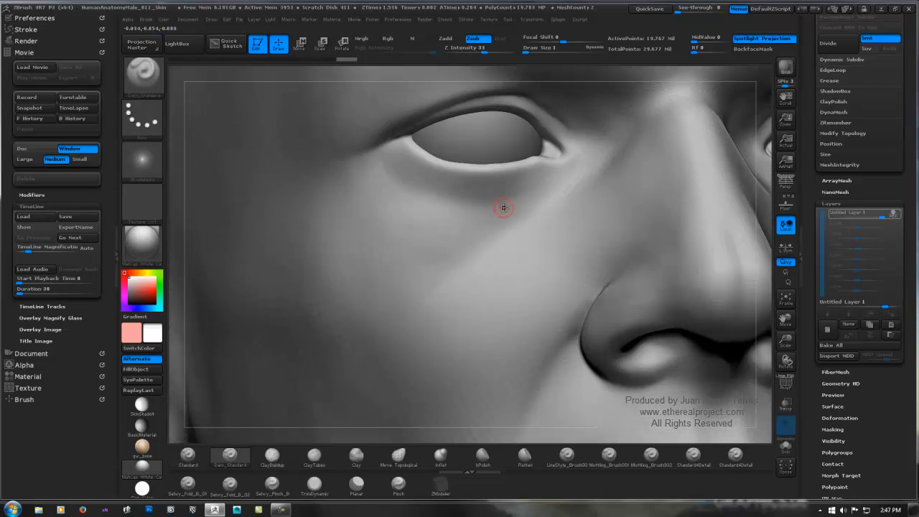
key(c)
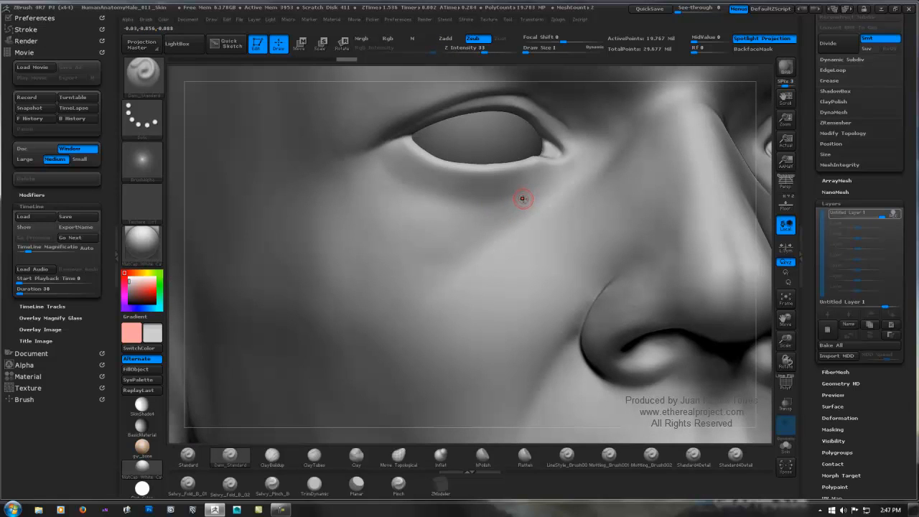
click(152, 333)
click(104, 266)
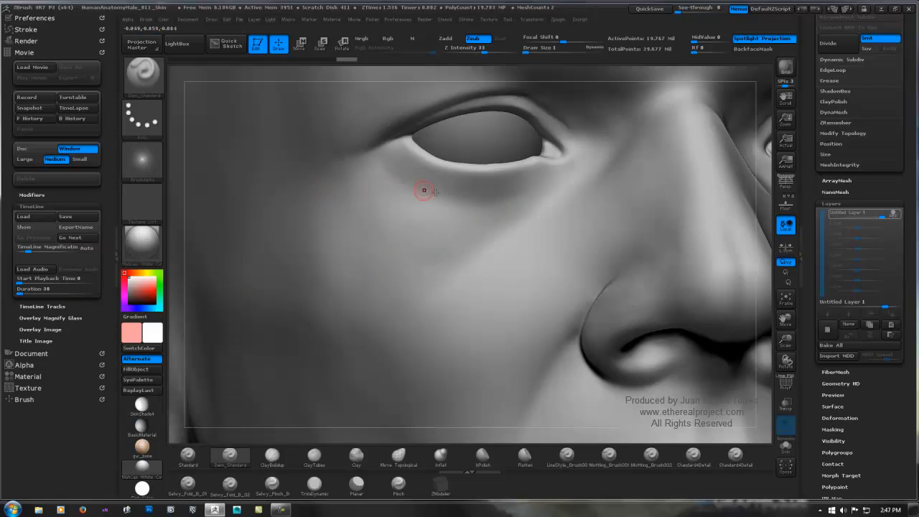
click(435, 219)
key(ctrl)
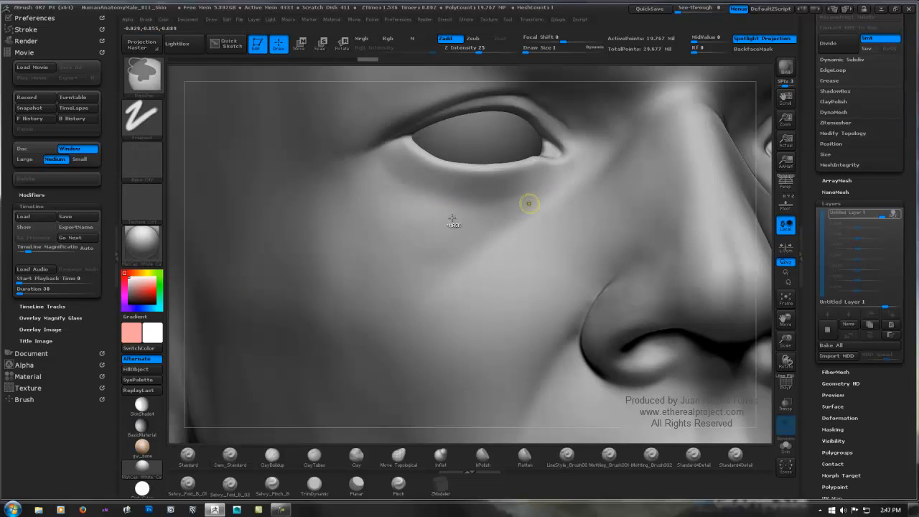
key(f)
shift+drag(315, 320, 309, 331)
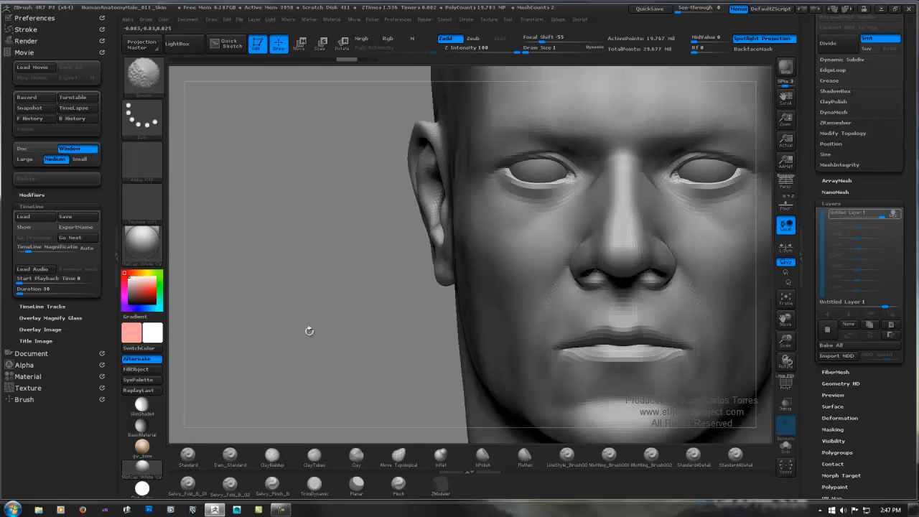
right_drag(393, 252, 486, 227)
mouse_move(603, 219)
alt+right_down()
mouse_move(510, 221)
mouse_move(480, 236)
mouse_move(460, 226)
mouse_move(440, 197)
alt+right_up()
key(ctrl)
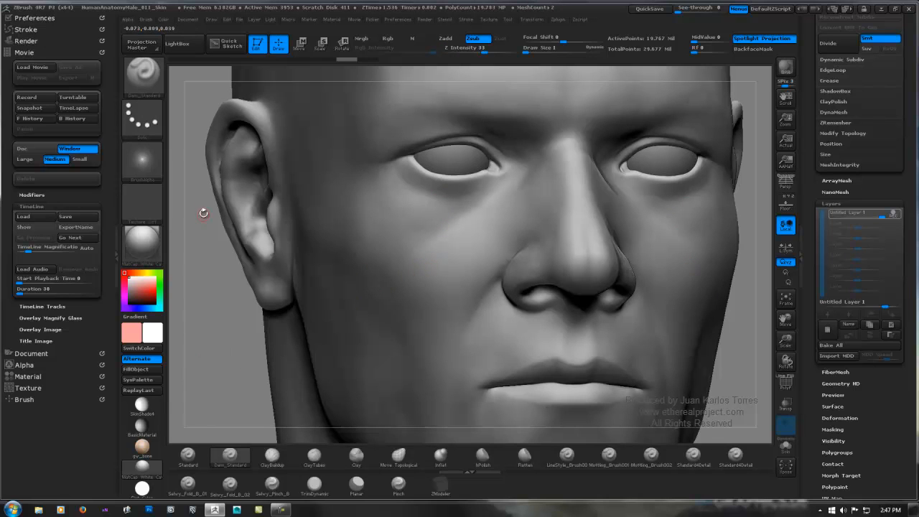
Step: Activate the Dam_Standard brush and set the main colour to the pink of the secondary colour (255, 158, 158)
ctrl+right_drag(406, 223, 487, 213)
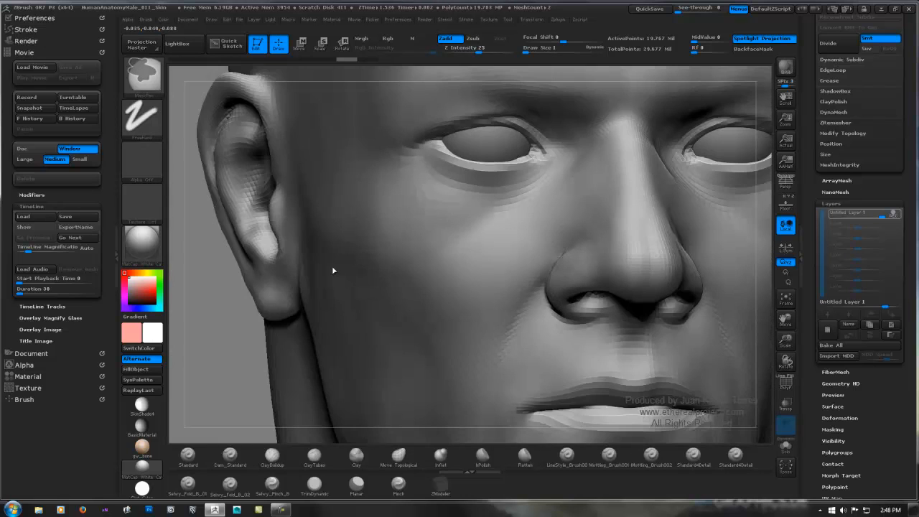
key(b)
key(d)
key(s)
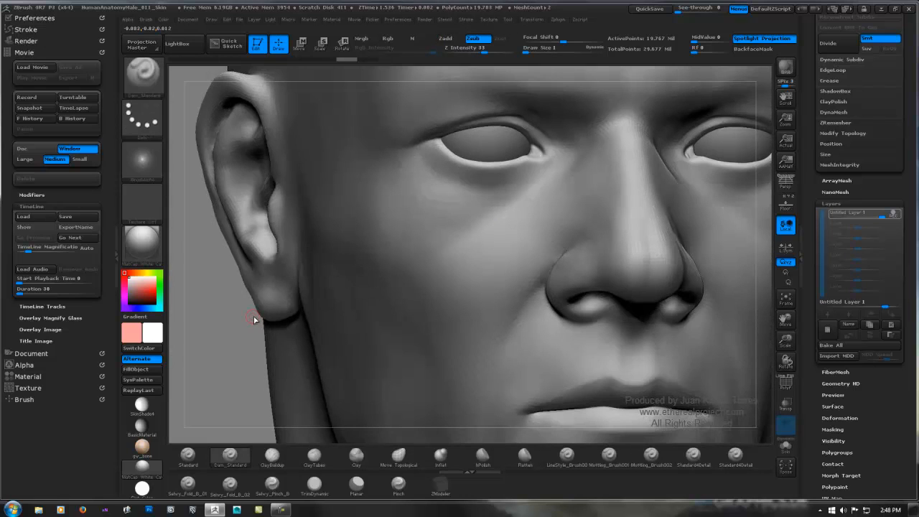
drag(152, 333, 136, 333)
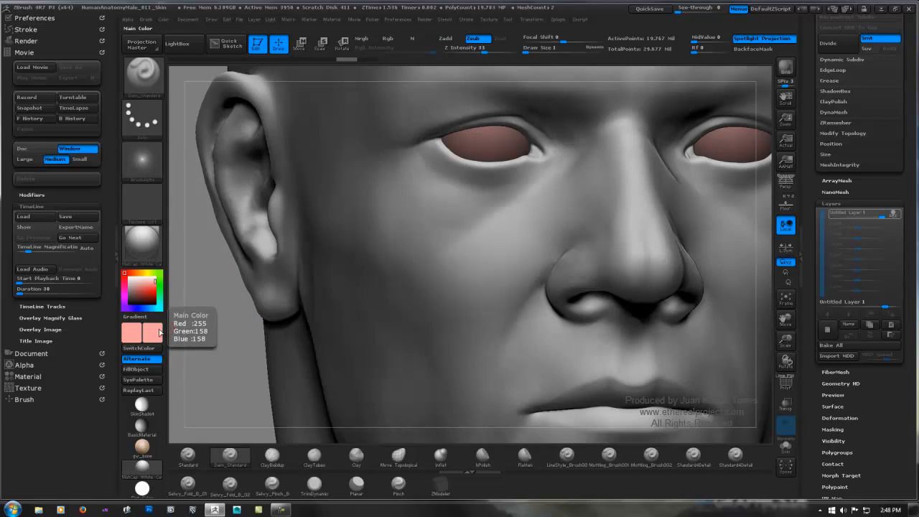
Step: Set the main colour to white
drag(153, 335, 211, 297)
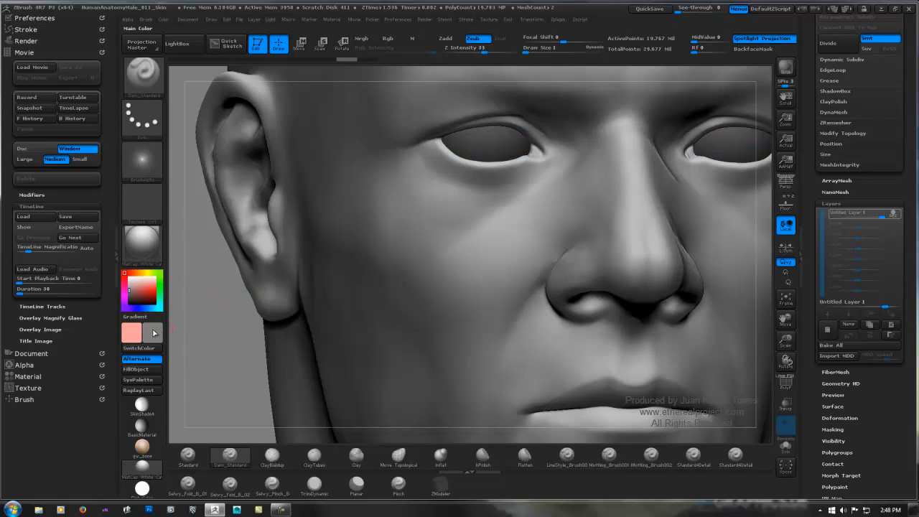
mouse_move(138, 293)
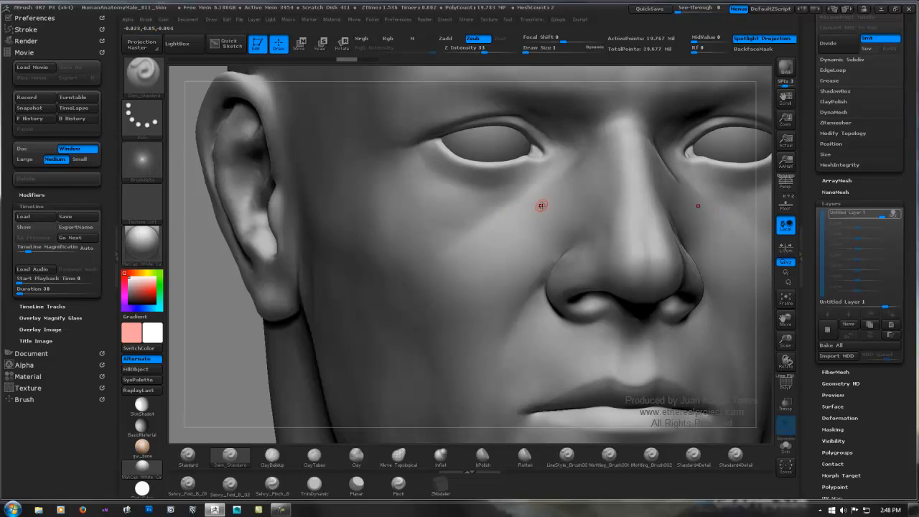
Step: Try a Dam_Standard crease stroke on the cheek below the eye and undo it
right_drag(537, 194, 570, 193)
key(super)
click(703, 166)
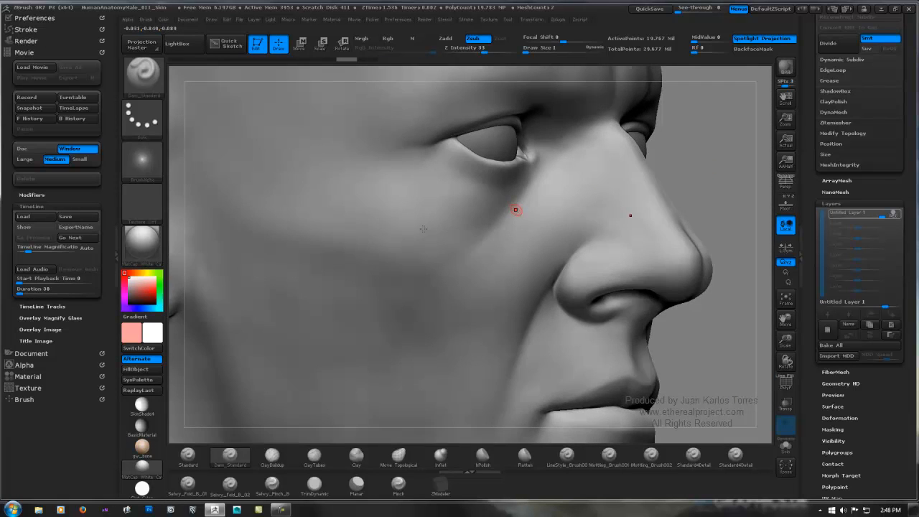
ctrl+right_drag(516, 210, 476, 211)
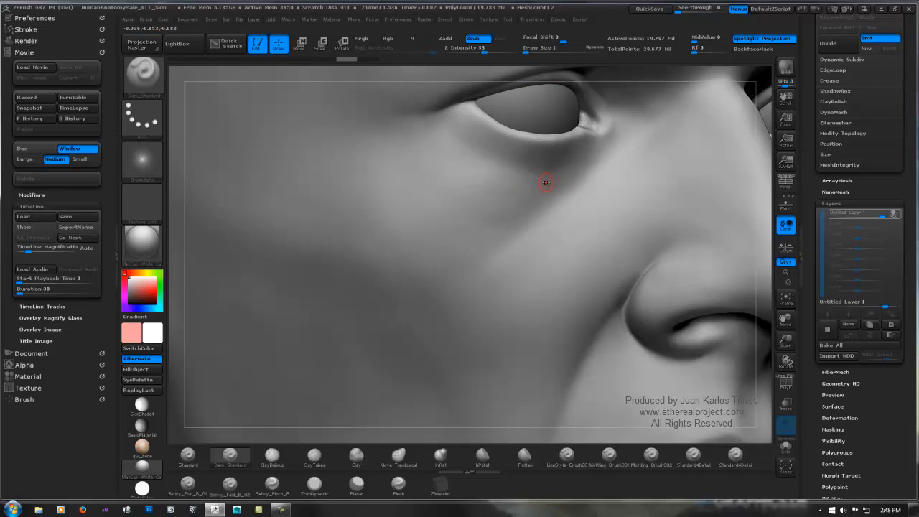
drag(544, 183, 485, 206)
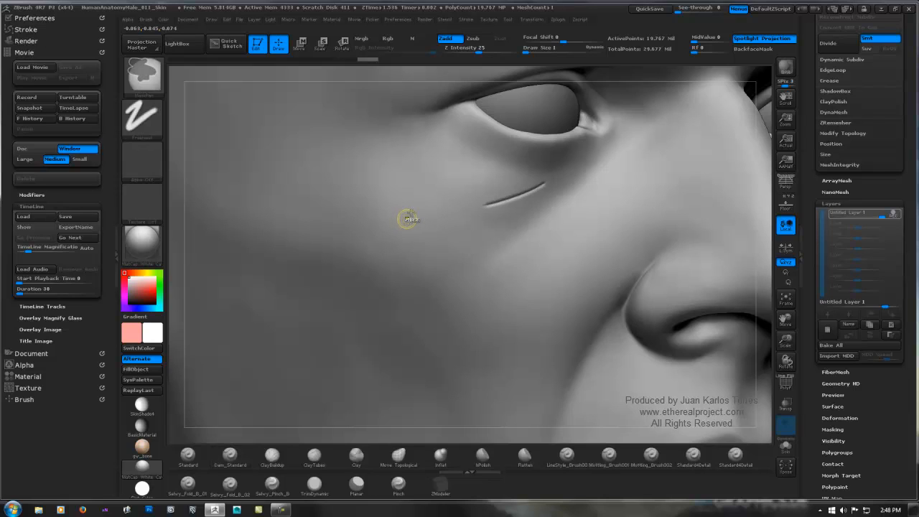
key(ctrl+z)
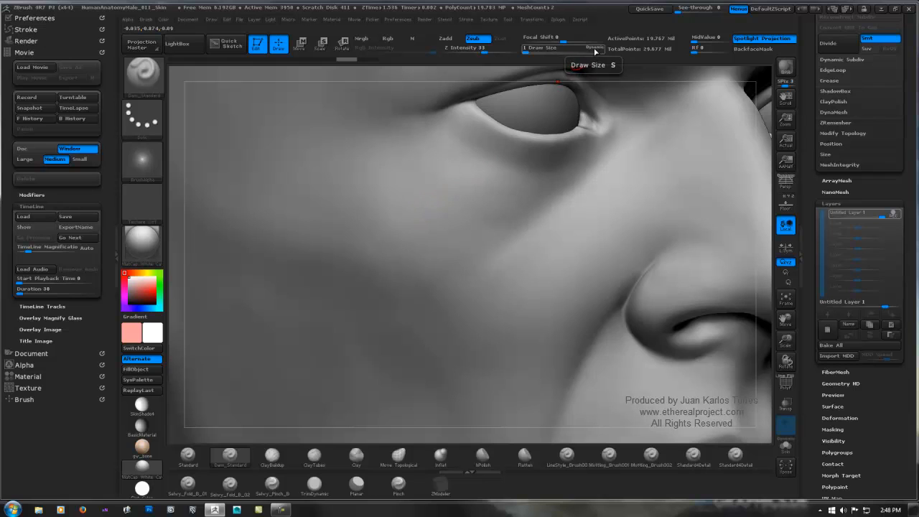
Step: Adjust the Dam_Standard brush's Draw Size to 15
key(ctrl)
key(shift)
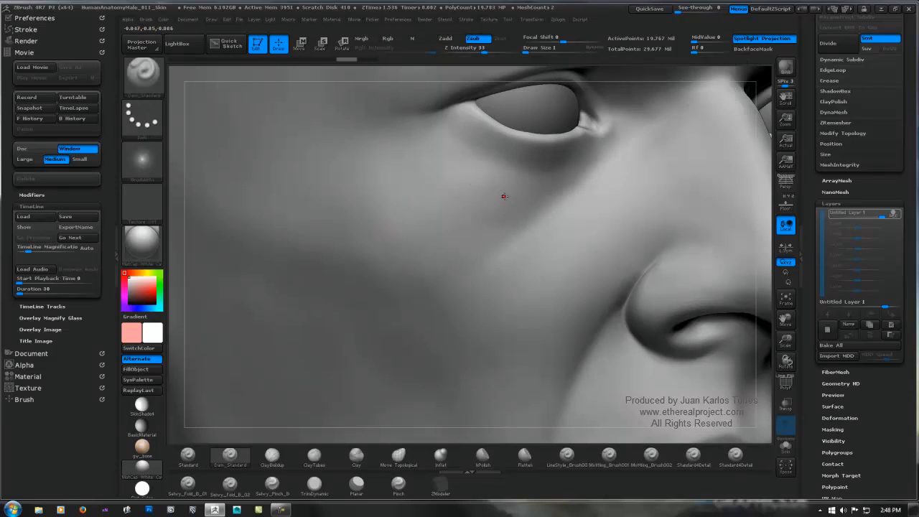
key(space)
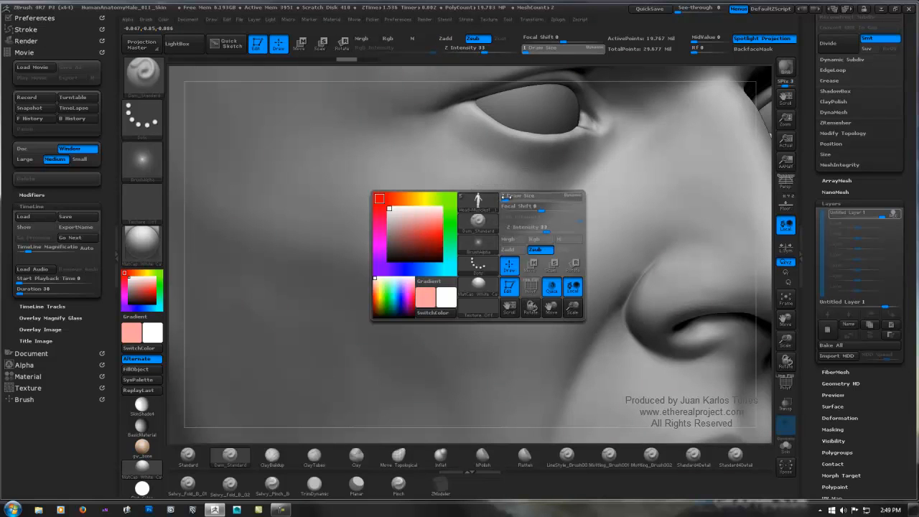
key(space)
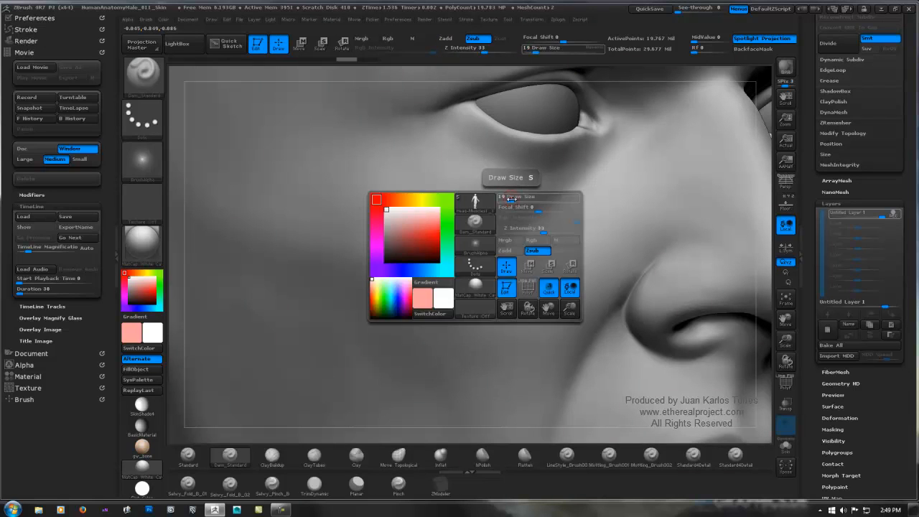
drag(505, 199, 511, 199)
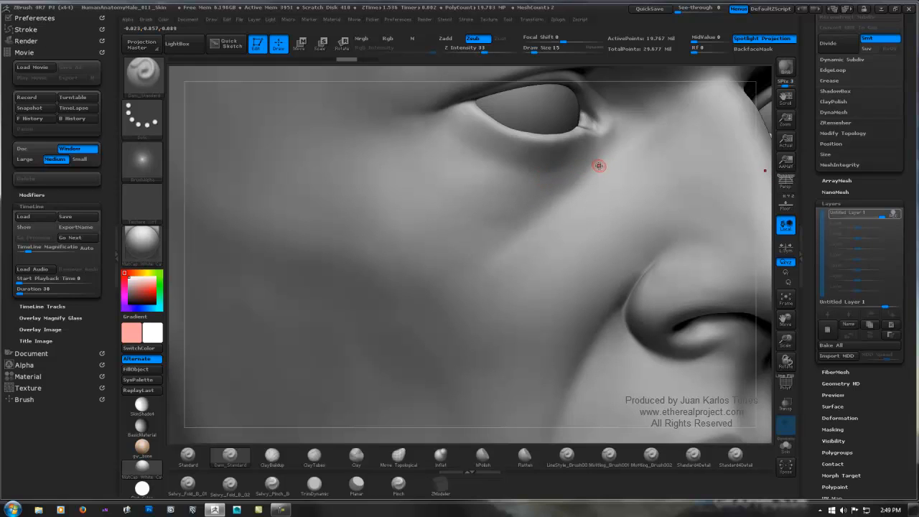
Step: Test a longer diagonal crease from below the inner eye across the cheek and undo it
ctrl+right_drag(594, 165, 567, 184)
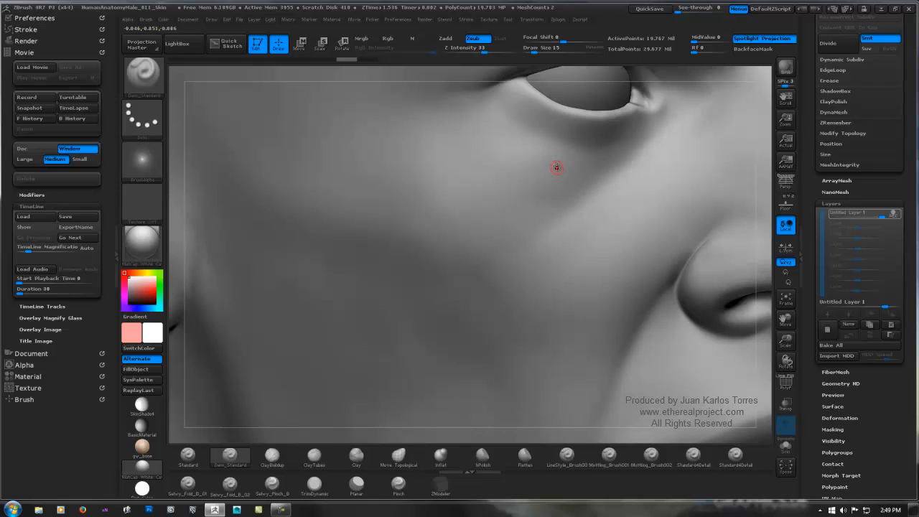
key(super)
key(super)
drag(590, 170, 493, 213)
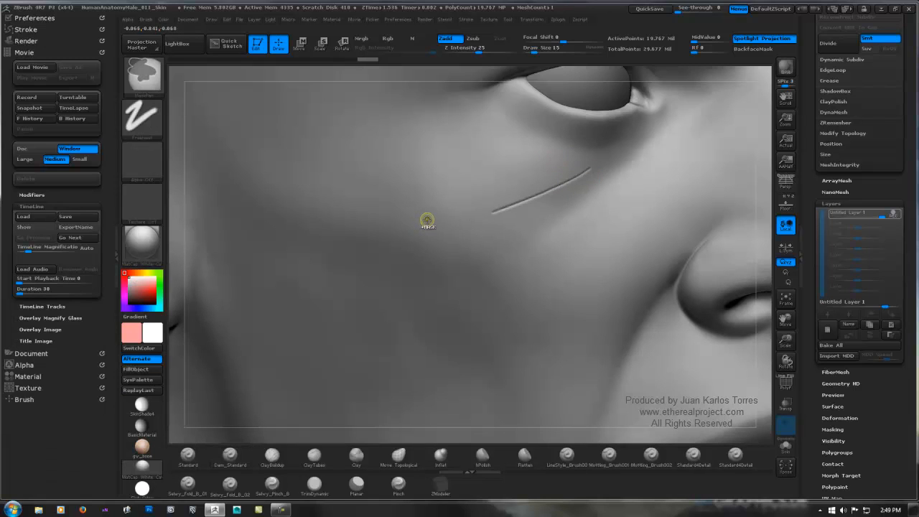
key(ctrl+z)
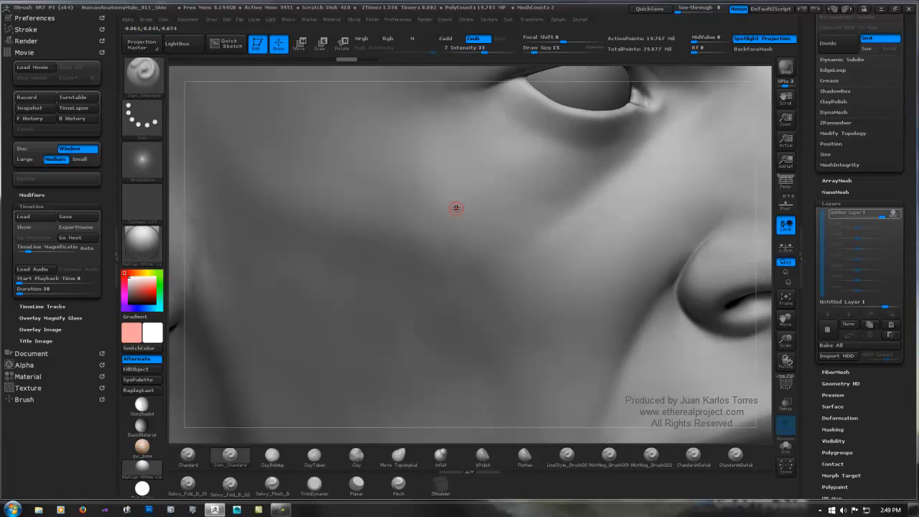
Step: Lower the brush's Z Intensity to 8 and test a faint stroke across the cheek
key(space)
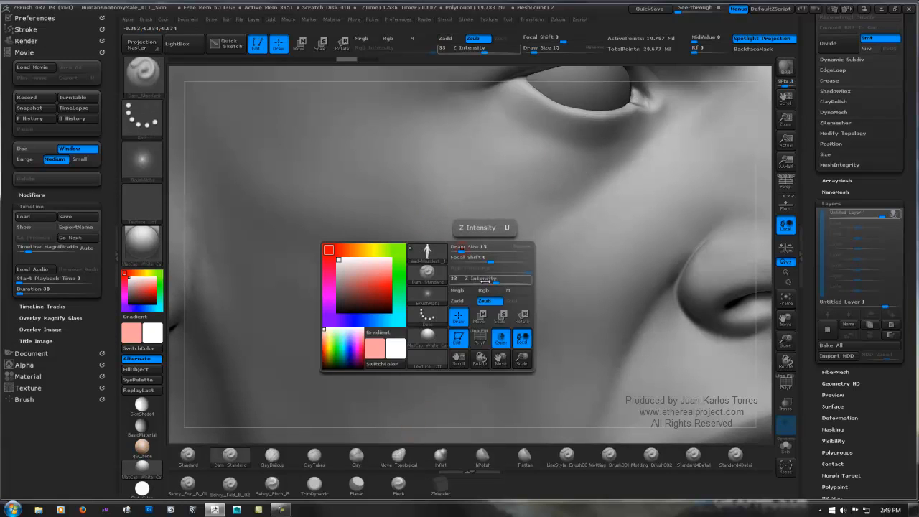
drag(474, 277, 474, 278)
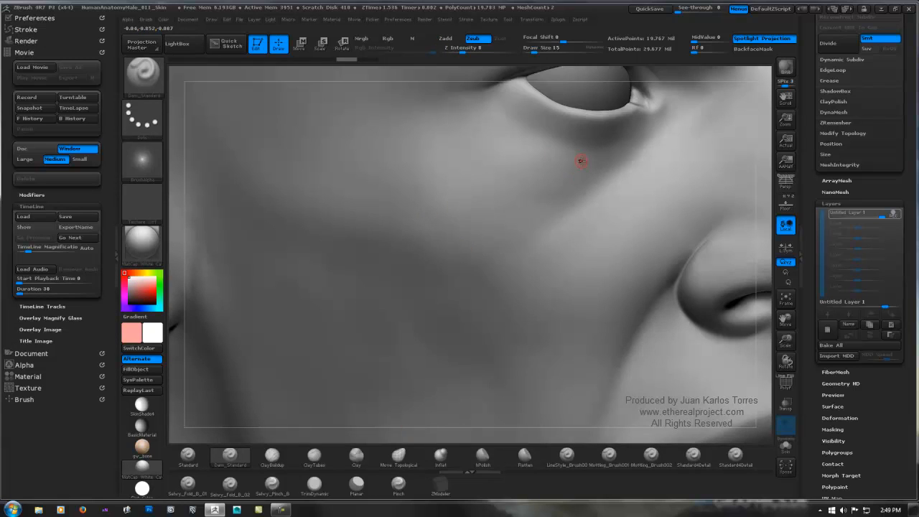
drag(493, 213, 404, 228)
key(ctrl)
Step: Set the LazyRadius to 19 in the brush's Lazy Mouse stroke settings
click(65, 32)
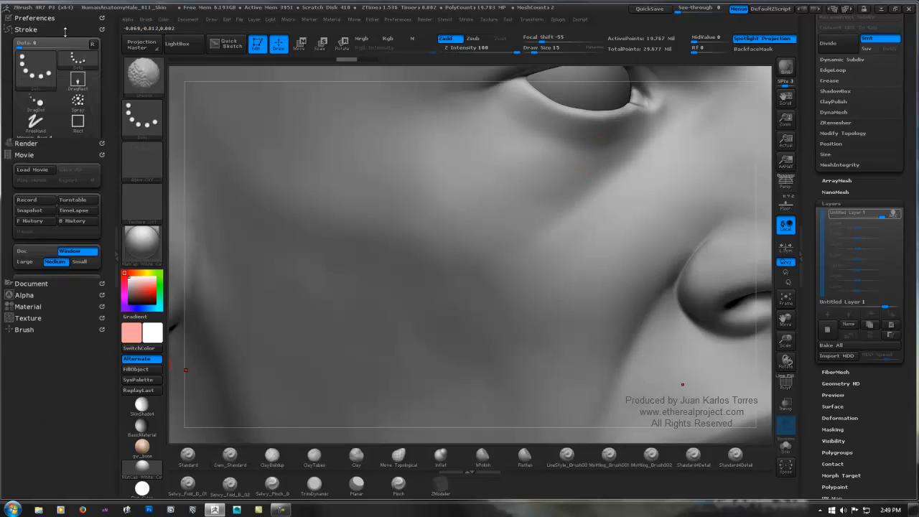
shift+click(50, 160)
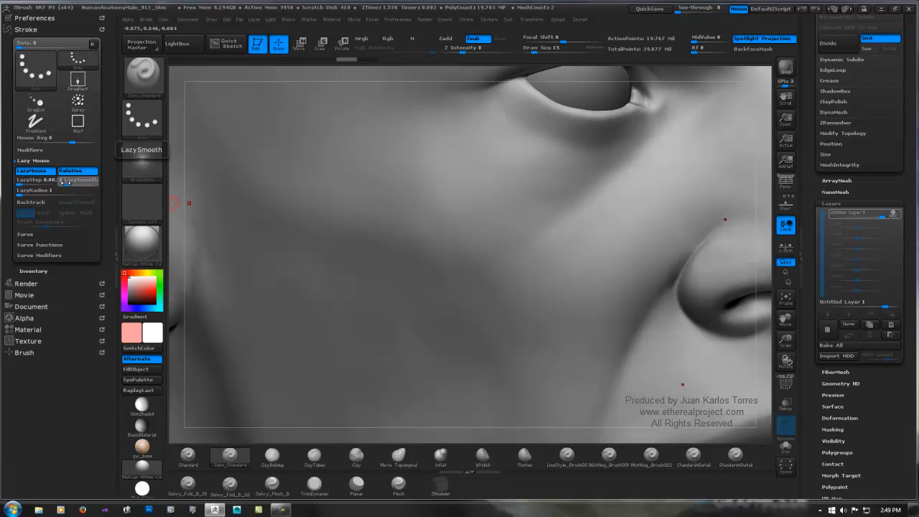
mouse_move(65, 182)
mouse_down()
mouse_move(75, 183)
mouse_move(51, 193)
mouse_up()
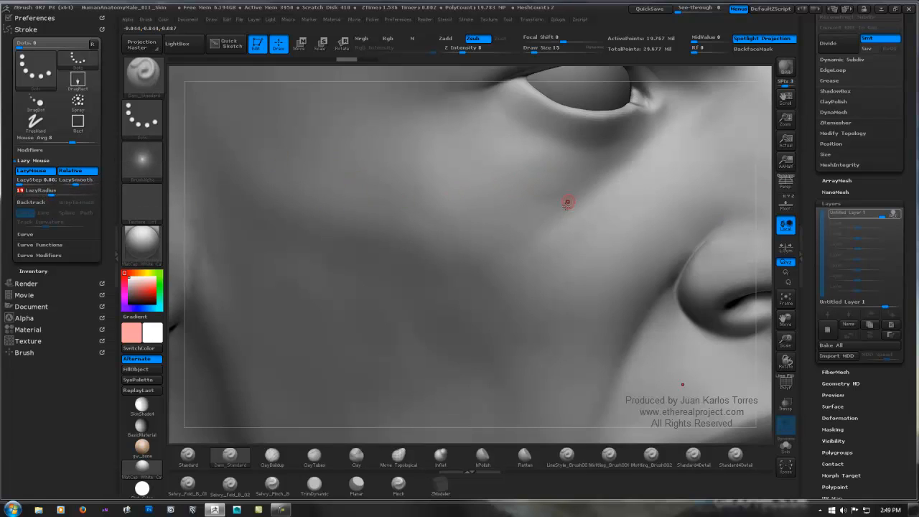
Step: Test the lazy mouse behaviour with smooth strokes across the cheek below the eye
drag(586, 173, 549, 188)
drag(474, 201, 355, 194)
key(ctrl)
key(ctrl)
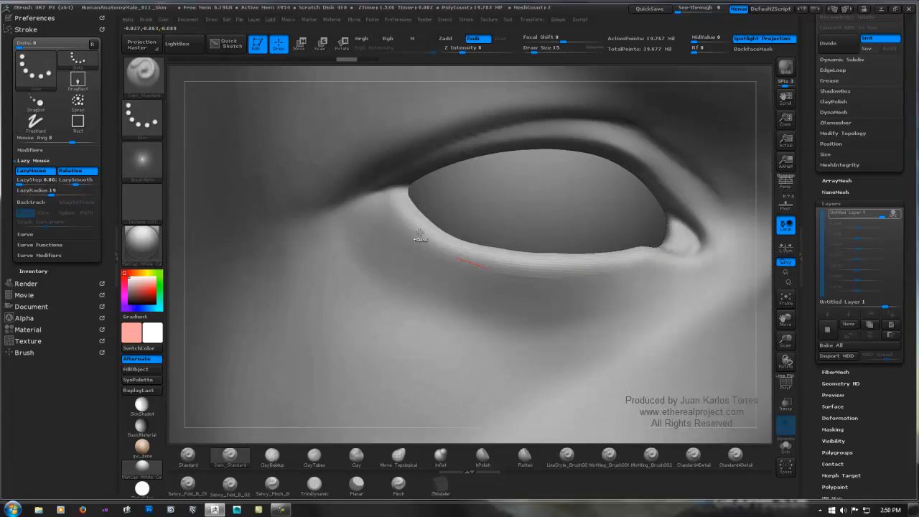
Step: Try short crease strokes along the lower eyelid rim and around the inner eye corner, and undo them
key(ctrl)
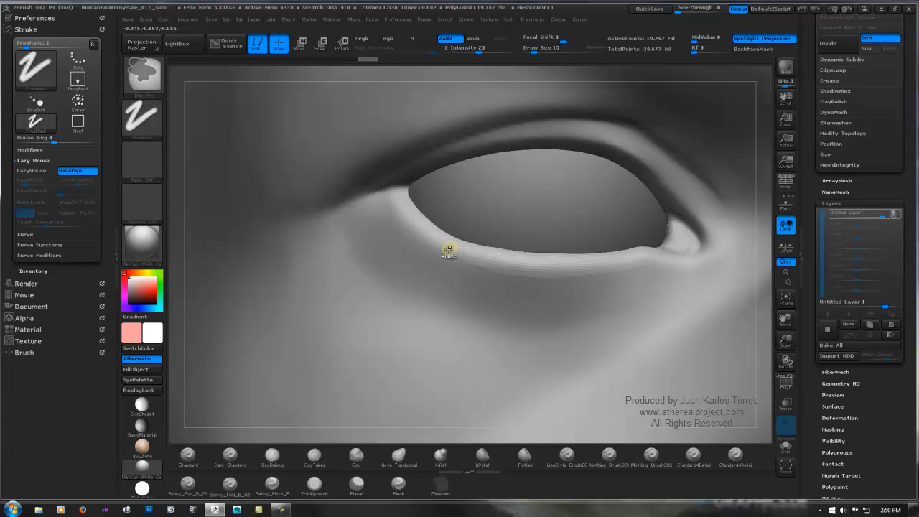
key(ctrl+z)
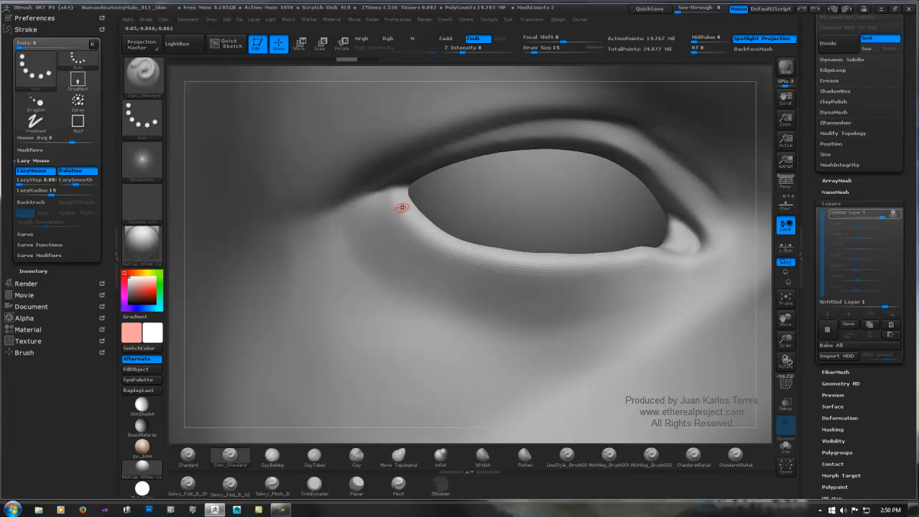
drag(398, 205, 402, 215)
drag(638, 264, 661, 258)
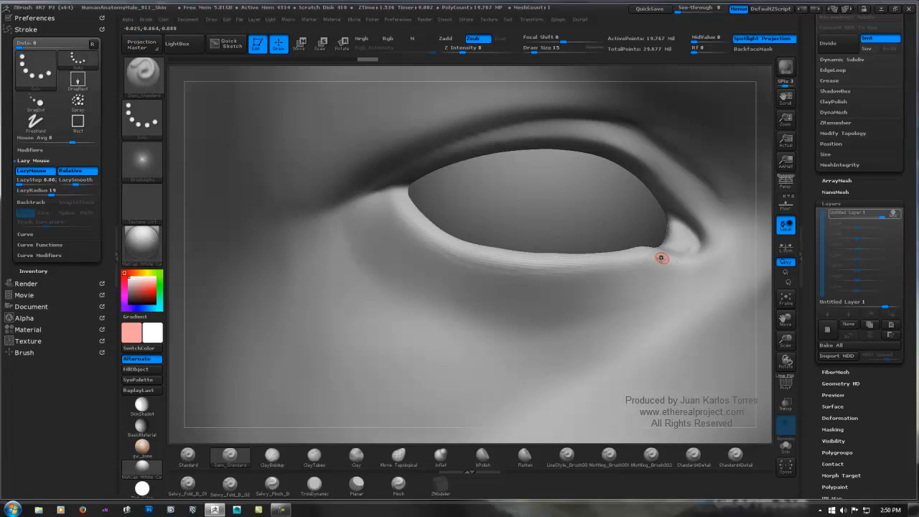
key(ctrl)
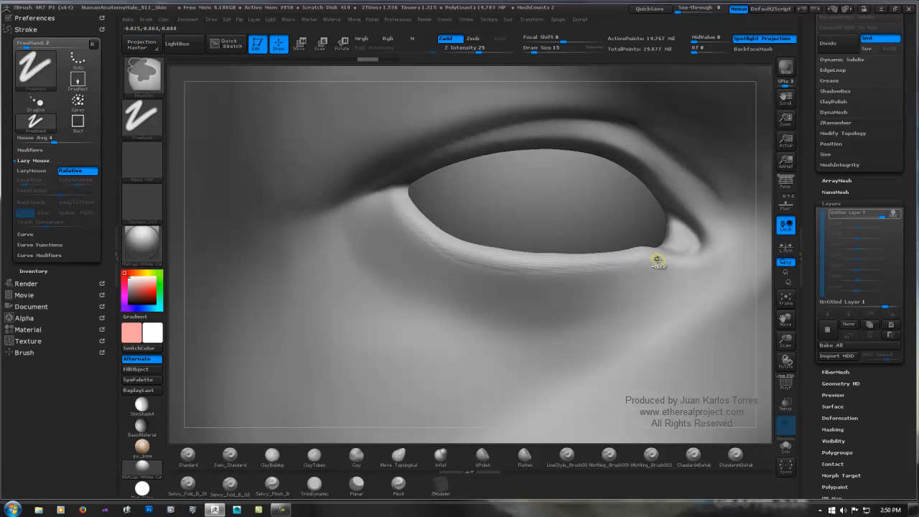
key(ctrl+z)
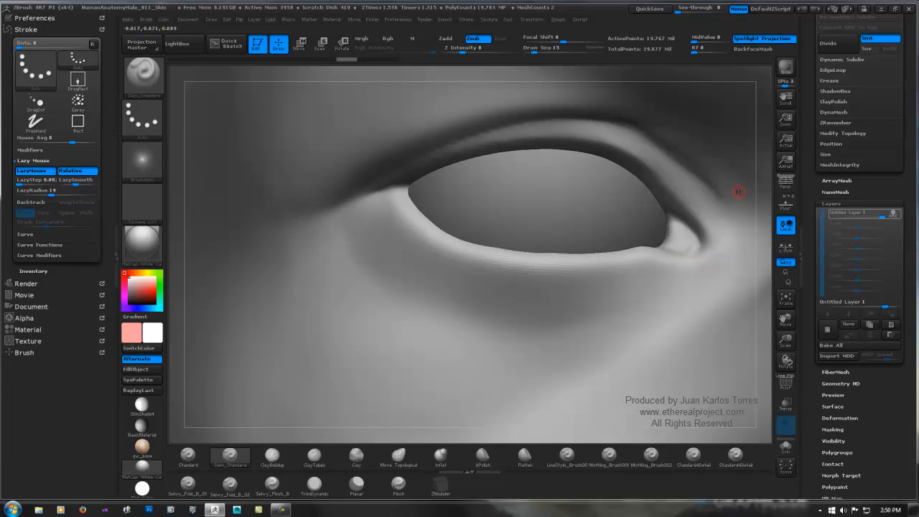
drag(673, 248, 709, 246)
key(ctrl+z)
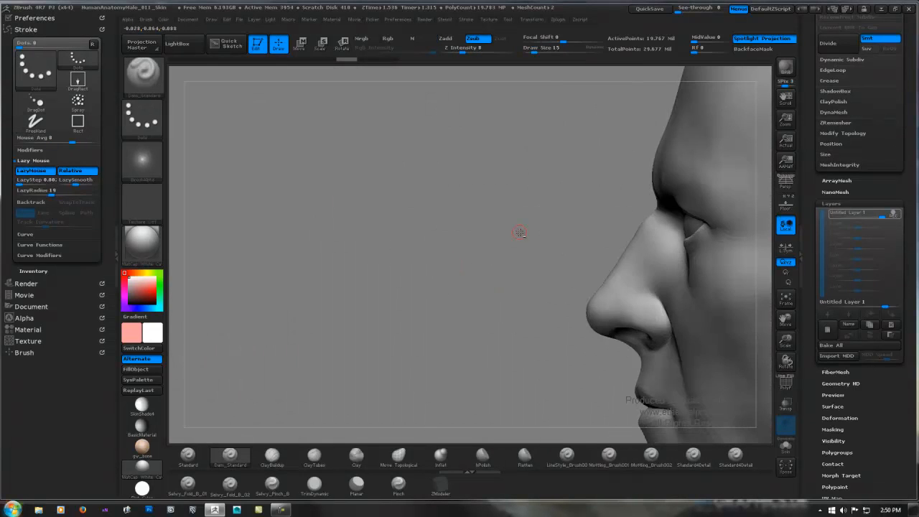
Step: Frame the lower lip from the front and set the brush's Draw Size to 24
key(super)
key(super)
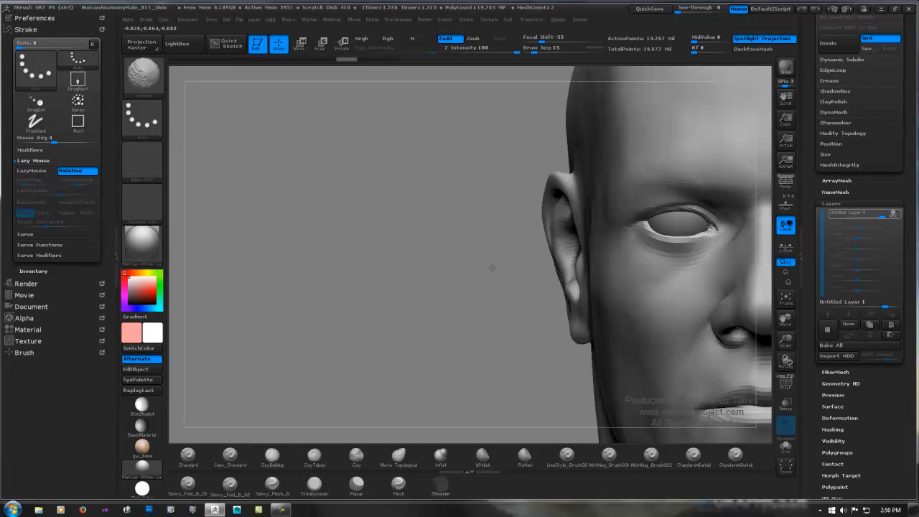
drag(432, 266, 564, 216)
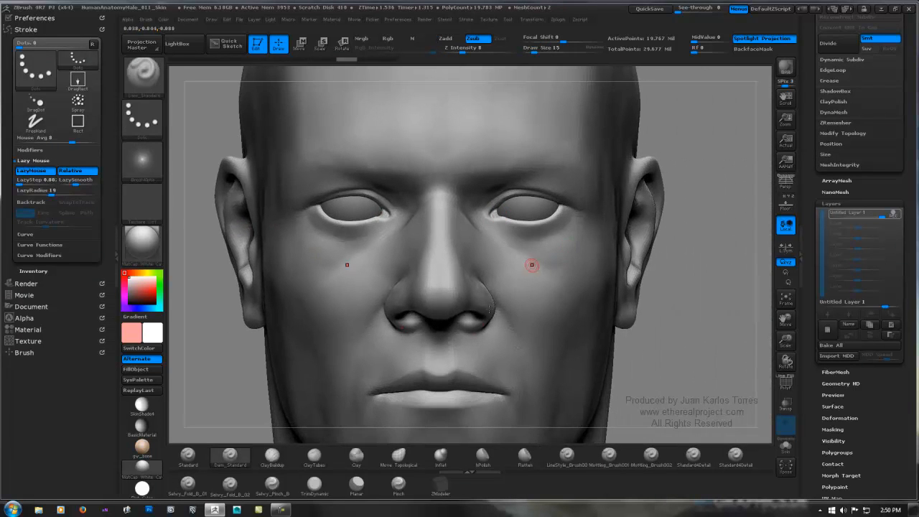
drag(529, 263, 487, 249)
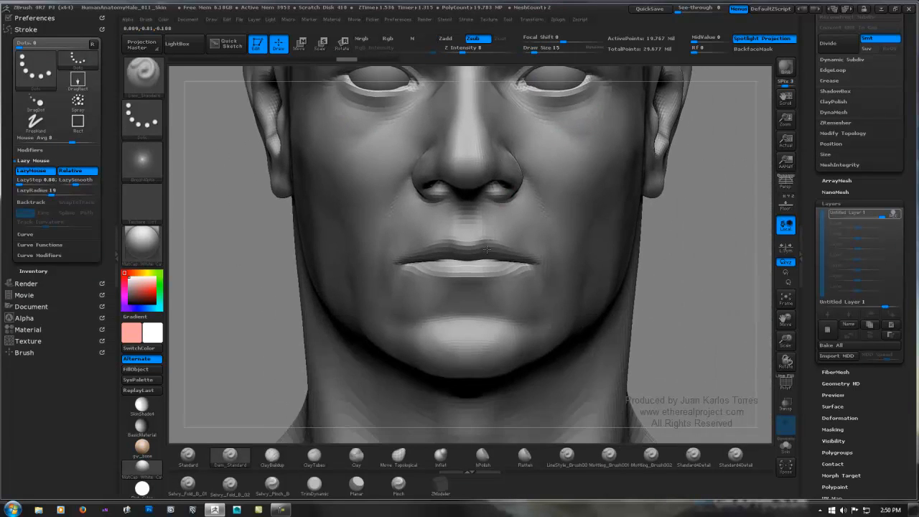
ctrl+right_drag(451, 263, 611, 236)
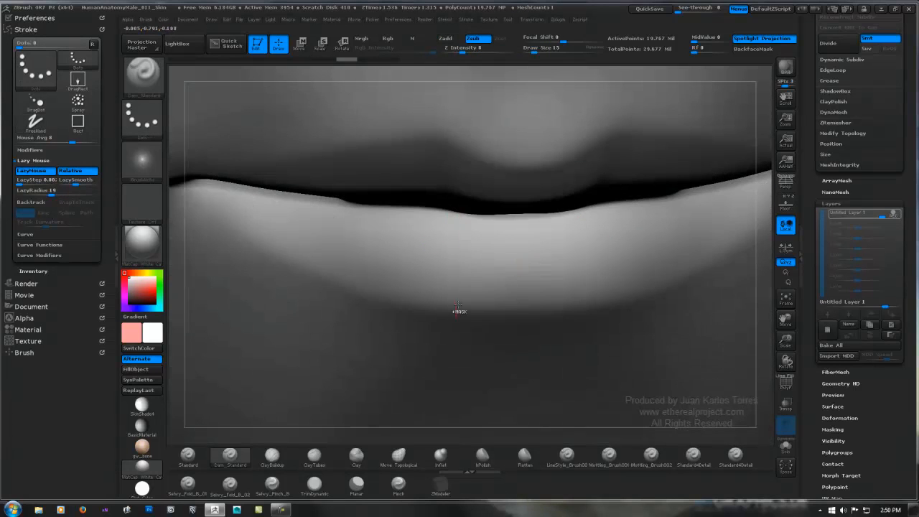
key(ctrl)
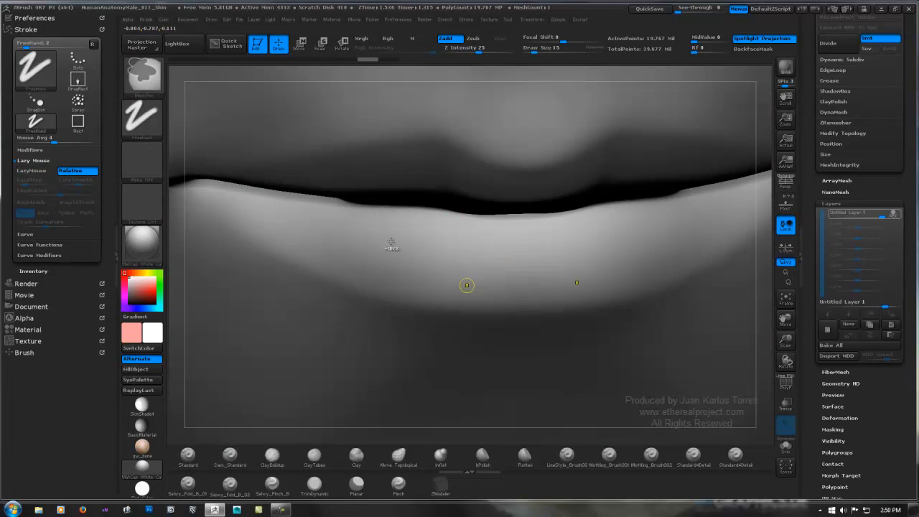
key(space)
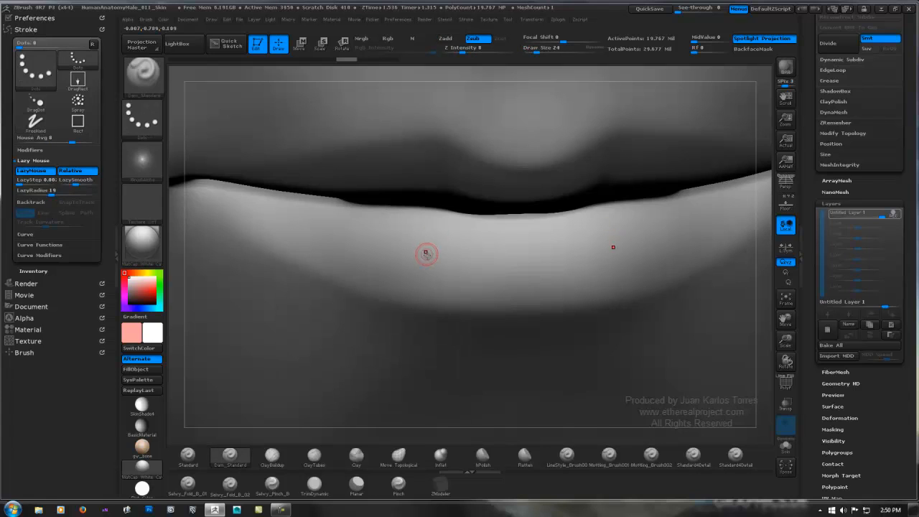
Step: Carve fine, roughly vertical crease lines across the lower lip with mirrored Dam_Standard strokes
drag(425, 259, 422, 298)
key(super)
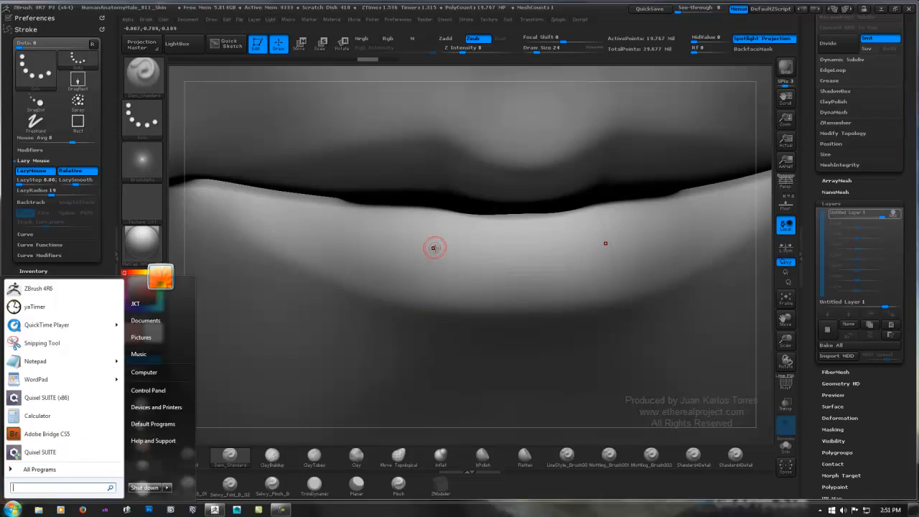
right_drag(433, 248, 459, 264)
key(shift)
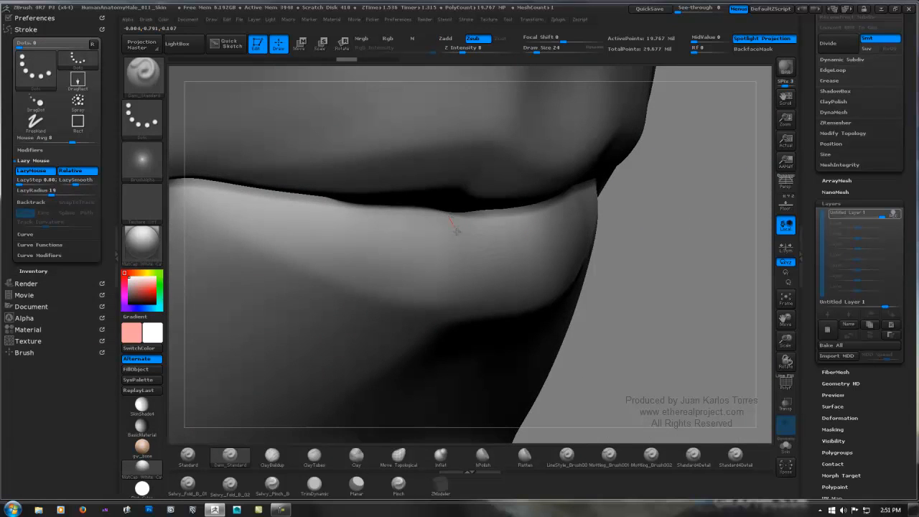
key(shift)
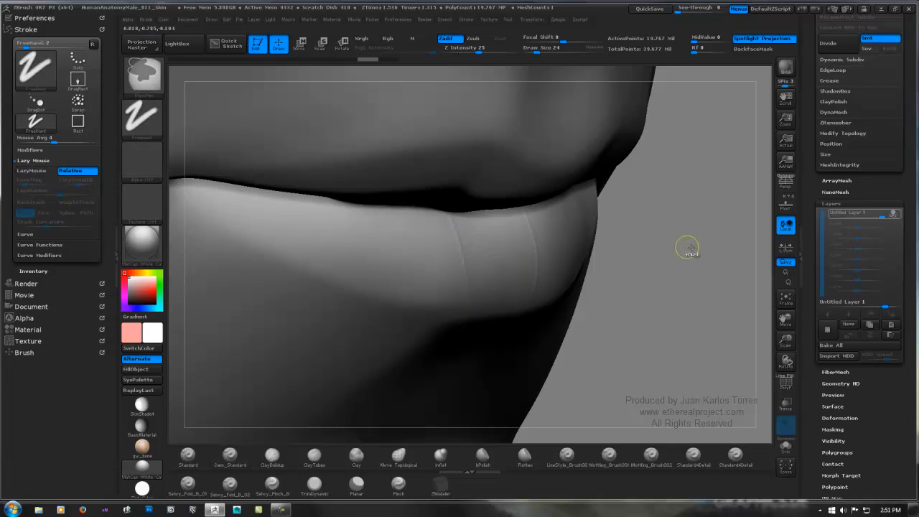
mouse_move(682, 234)
ctrl+right_down()
mouse_move(519, 211)
mouse_move(530, 205)
ctrl+right_up()
mouse_move(685, 263)
shift+right_down()
mouse_move(679, 247)
mouse_move(604, 223)
mouse_move(575, 316)
shift+right_up()
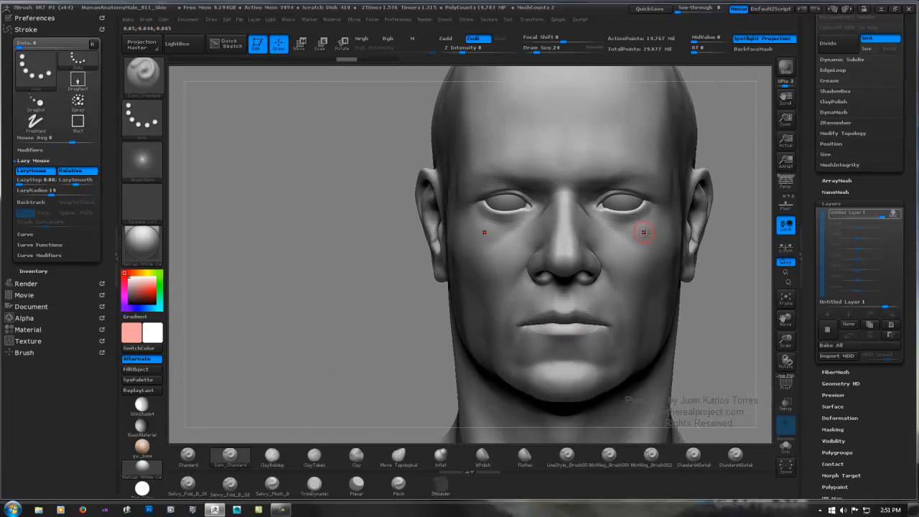
Step: Select the Standard4Detail brush, keeping its DragRect stroke and skin-texture alpha for stamping
mouse_move(662, 226)
alt+right_down()
mouse_move(547, 234)
mouse_move(580, 247)
alt+right_up()
alt+right_drag(499, 252, 588, 199)
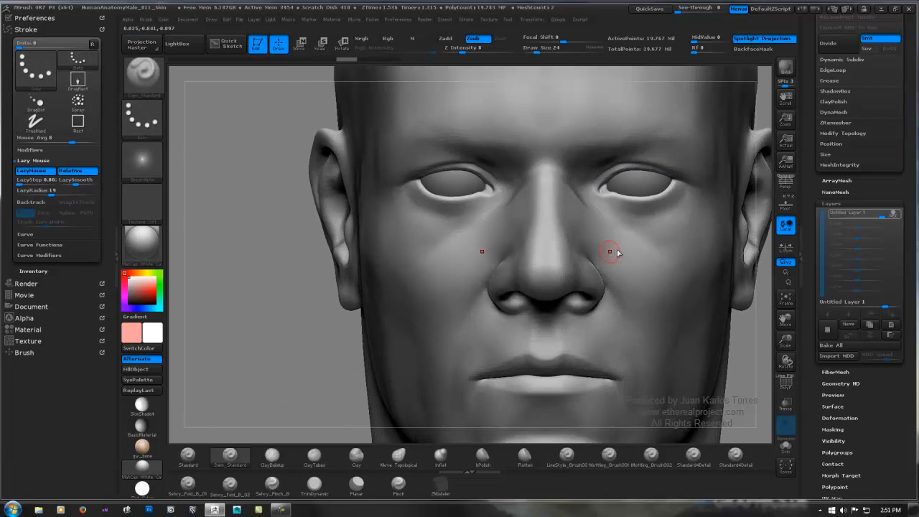
click(695, 458)
mouse_move(436, 248)
right_down()
mouse_move(340, 262)
mouse_move(379, 252)
right_up()
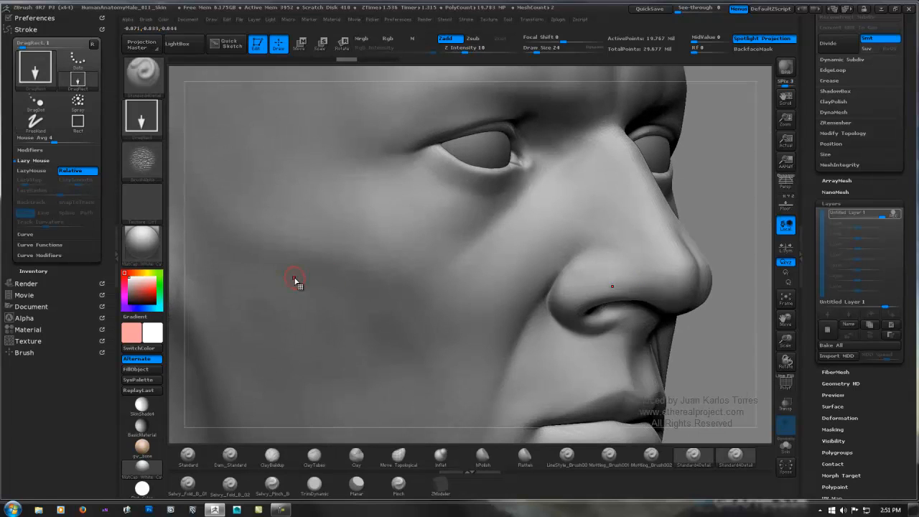
ctrl+click(149, 120)
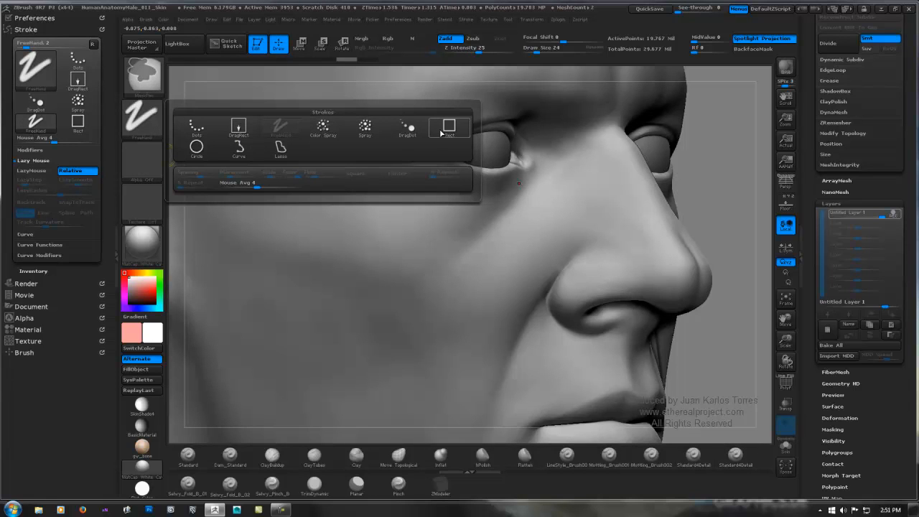
mouse_move(248, 134)
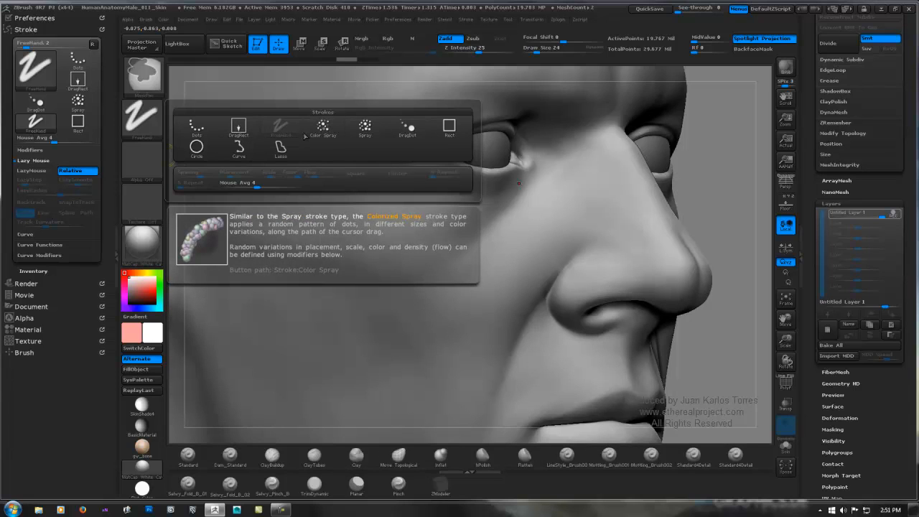
click(244, 130)
click(149, 163)
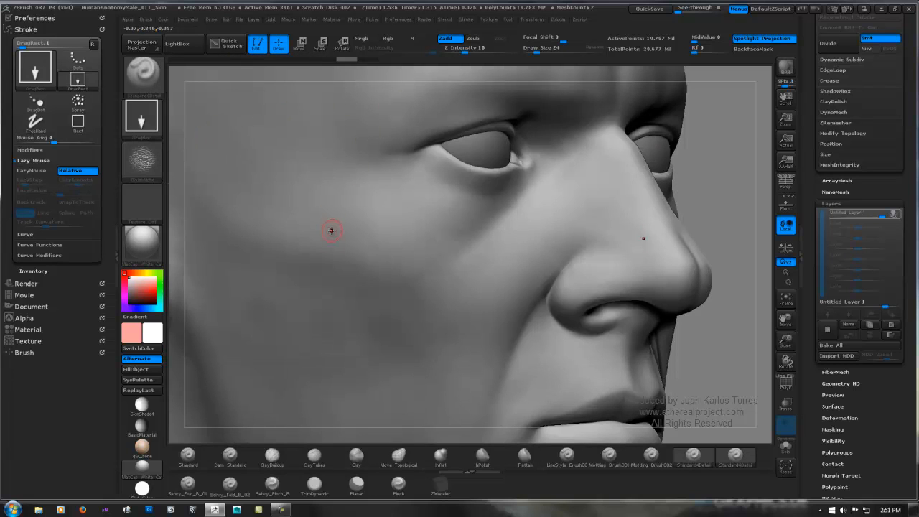
Step: Try a Zadd stamp of the skin-texture alpha on the cheek below the eye, and undo it
drag(332, 232, 421, 273)
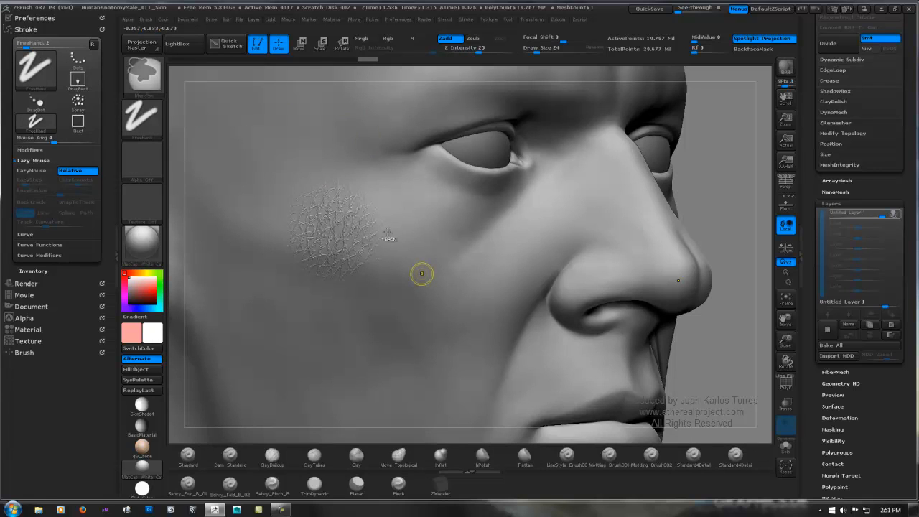
key(ctrl+z)
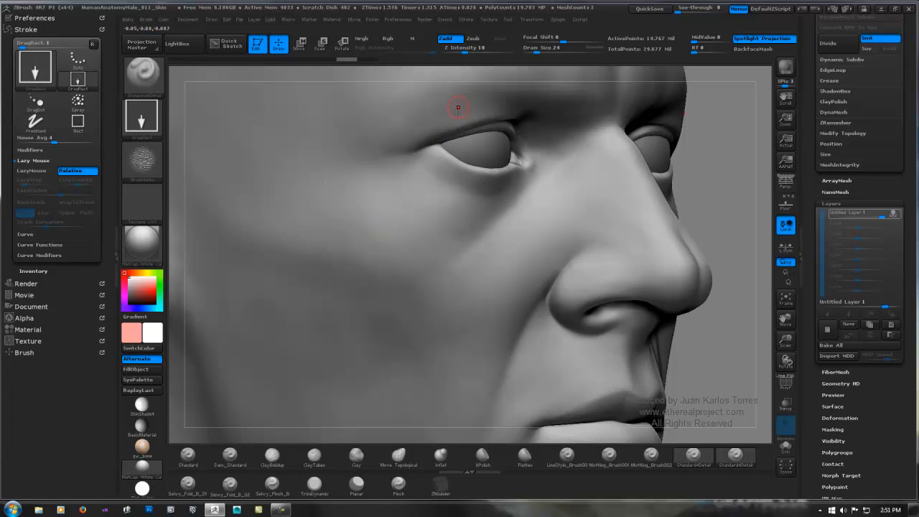
Step: Switch the brush to Zsub and test large and small skin-texture stamps on the cheek, undoing each one
click(473, 38)
drag(434, 281, 484, 273)
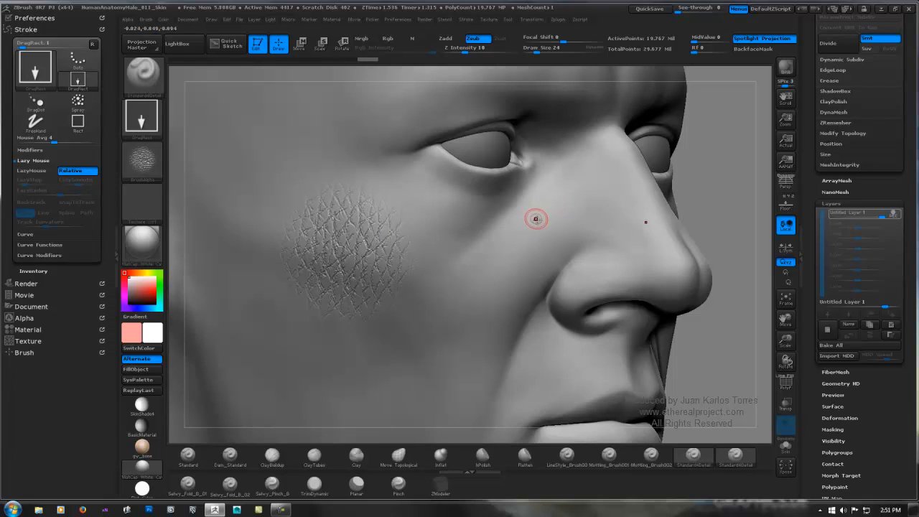
key(ctrl)
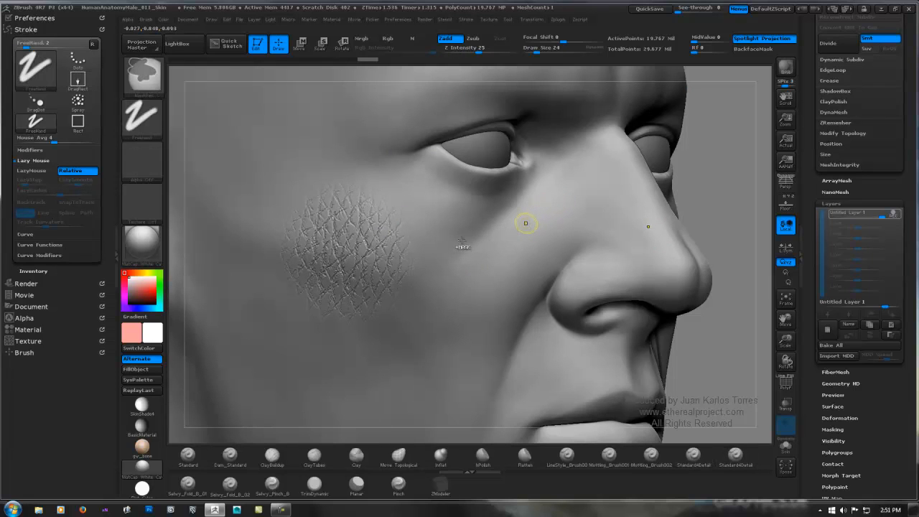
key(ctrl+z)
drag(443, 224, 449, 225)
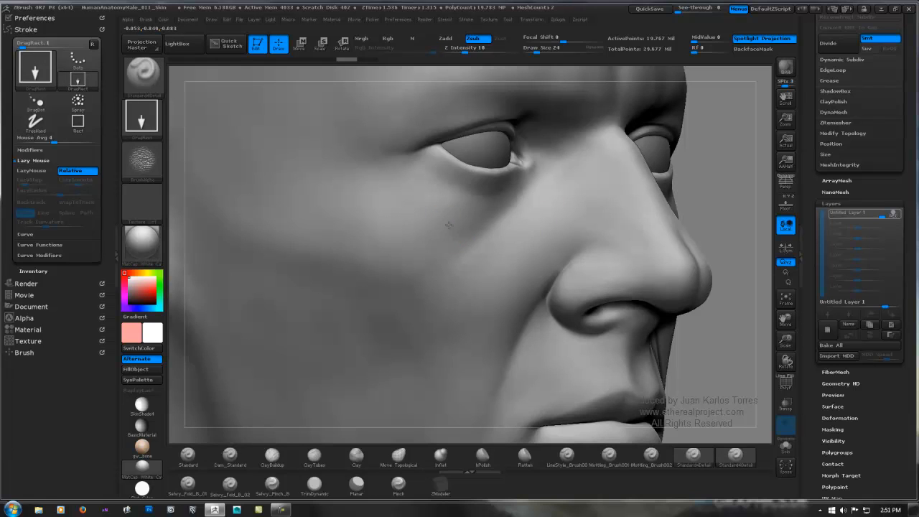
drag(465, 255, 473, 251)
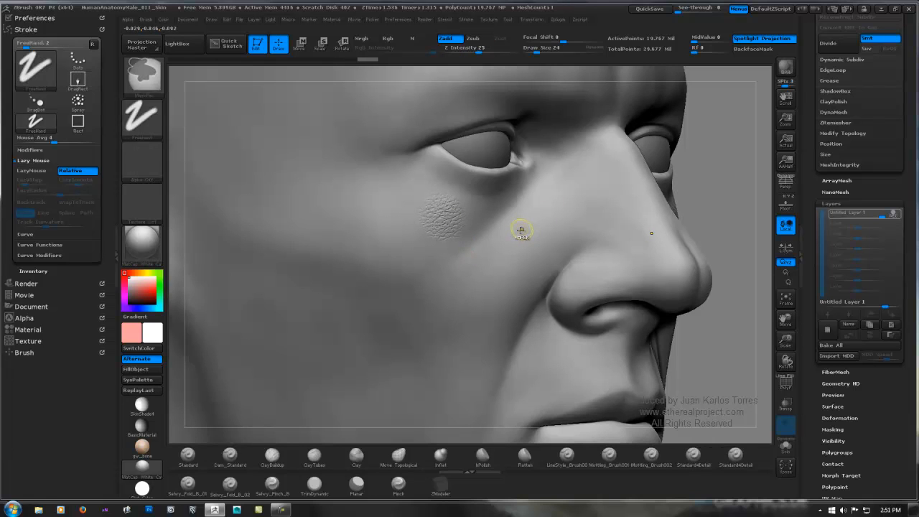
key(ctrl+z)
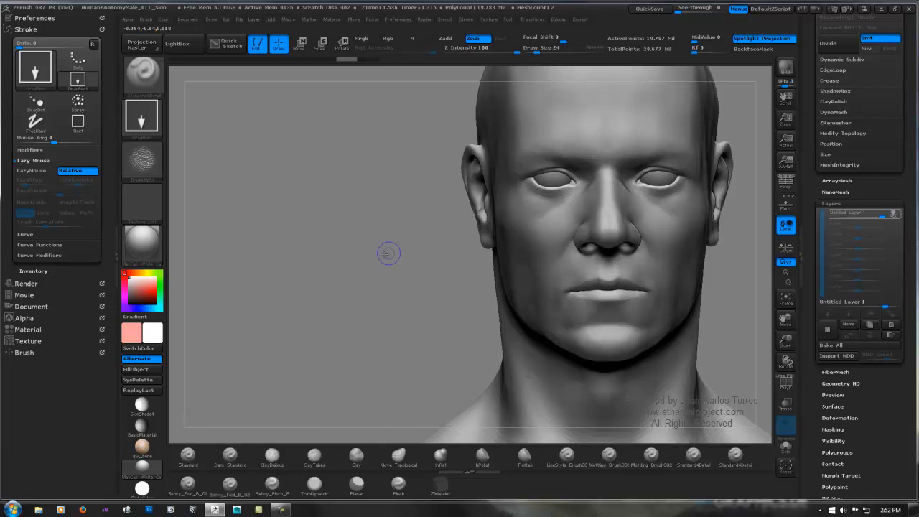
Step: Delete the head's untitled sculpting layer after checking its recording state from the front view
shift+drag(386, 253, 385, 270)
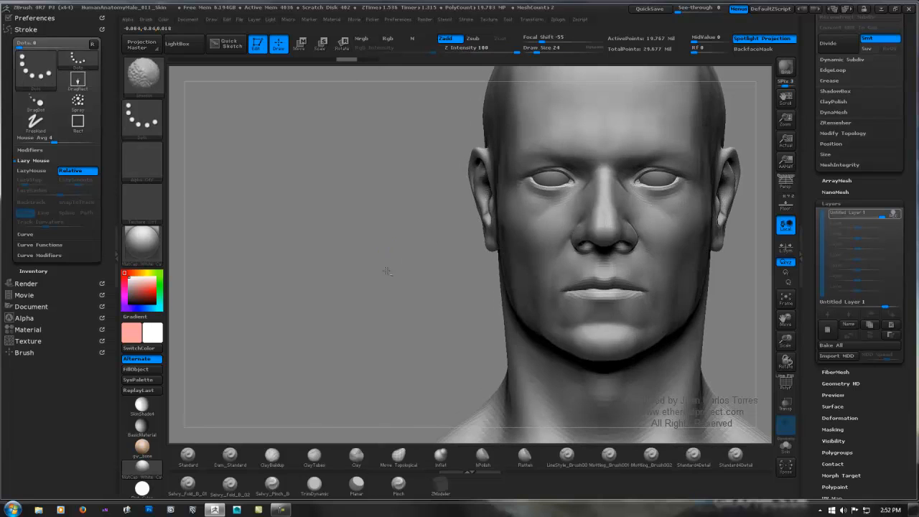
alt+right_drag(549, 210, 401, 238)
ctrl+right_drag(421, 187, 419, 260)
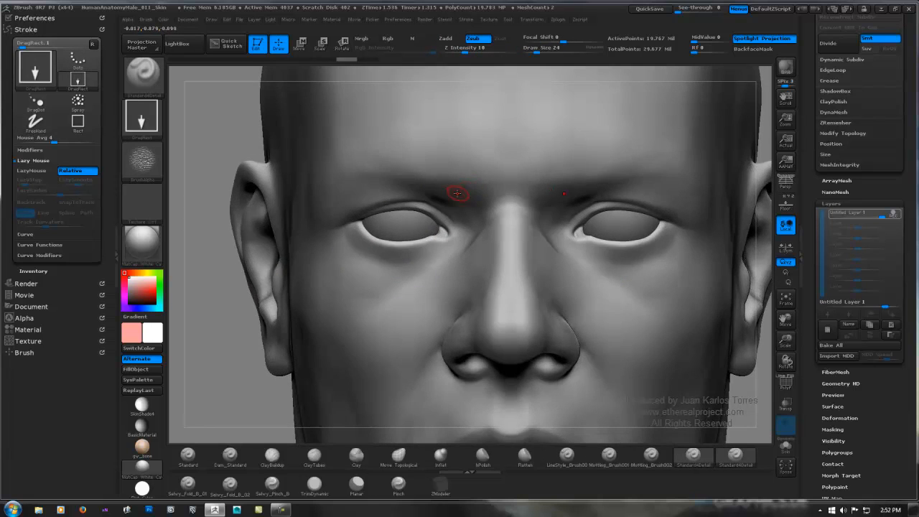
mouse_move(457, 191)
right_down()
mouse_move(476, 199)
mouse_move(461, 217)
right_up()
shift+right_drag(388, 271, 564, 210)
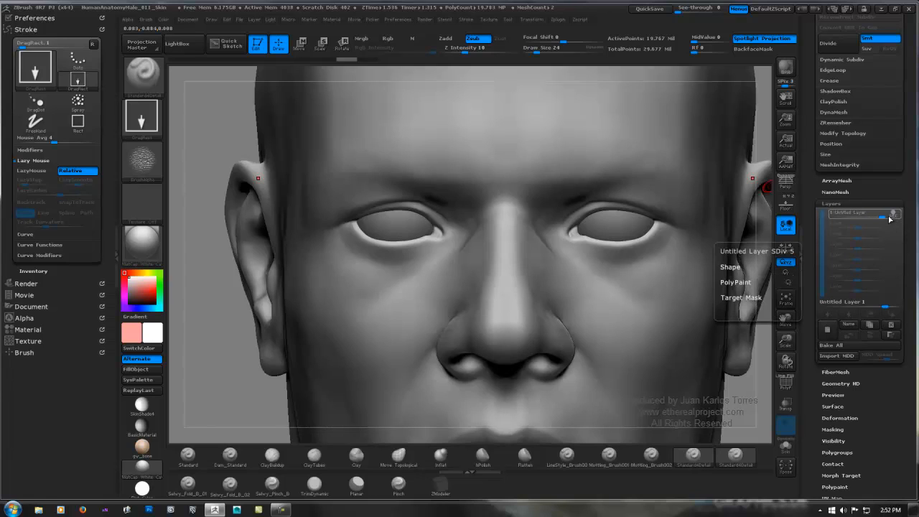
mouse_move(875, 212)
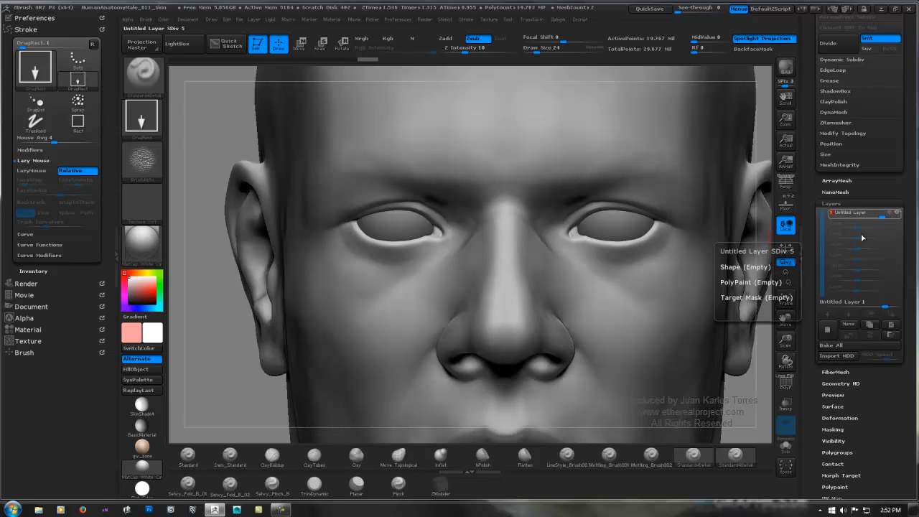
click(894, 215)
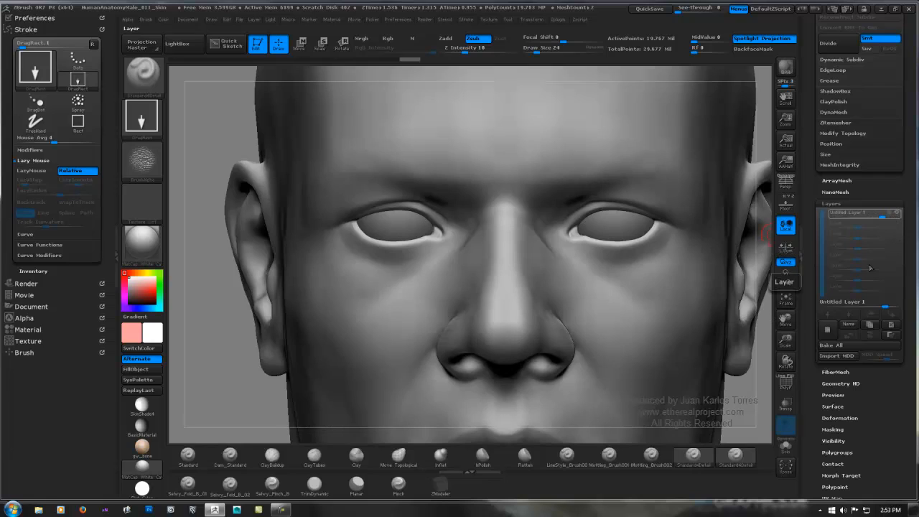
click(883, 321)
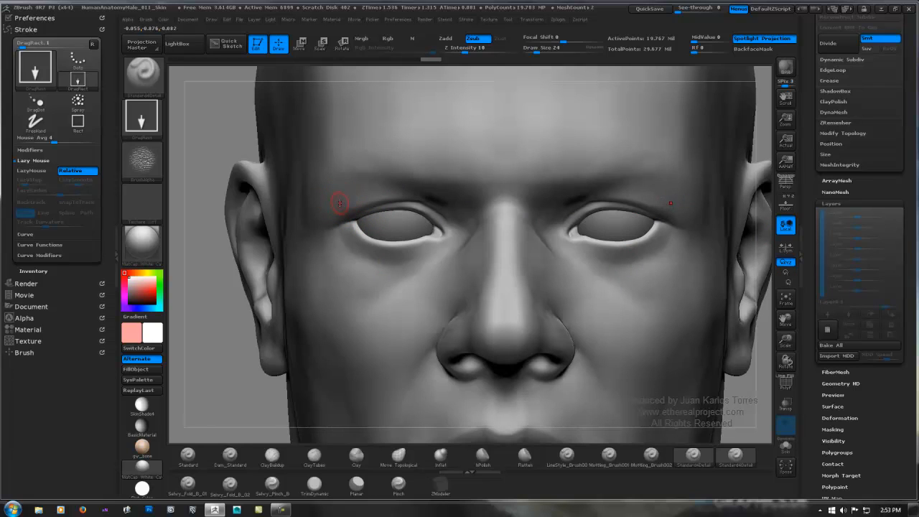
Step: Paint a freehand mirrored mask over the skin around both eyes
key(ctrl)
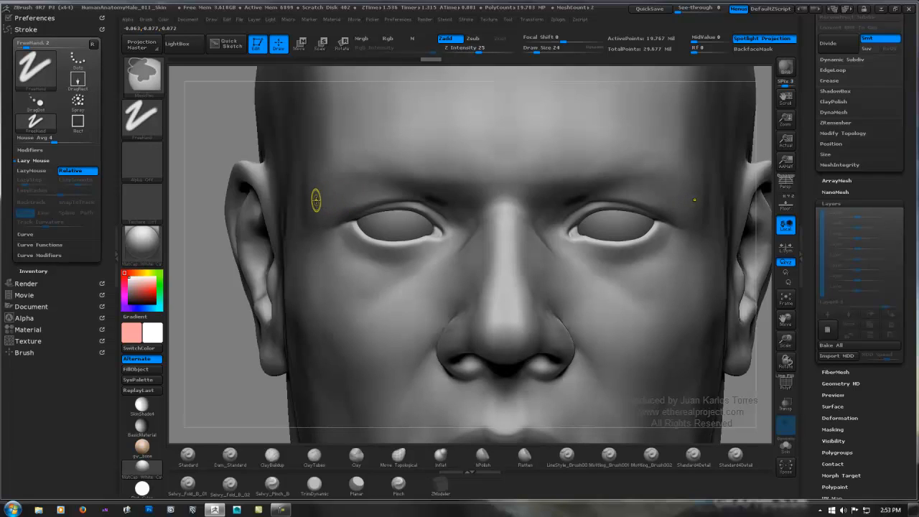
mouse_move(316, 200)
ctrl+mouse_down()
mouse_move(345, 188)
mouse_move(430, 183)
mouse_move(459, 195)
mouse_move(470, 216)
mouse_move(459, 241)
mouse_move(426, 258)
mouse_move(375, 262)
mouse_move(332, 231)
mouse_move(335, 200)
mouse_move(387, 193)
mouse_move(347, 217)
mouse_move(346, 237)
mouse_move(393, 250)
mouse_move(429, 241)
mouse_move(456, 211)
mouse_move(407, 202)
ctrl+mouse_up()
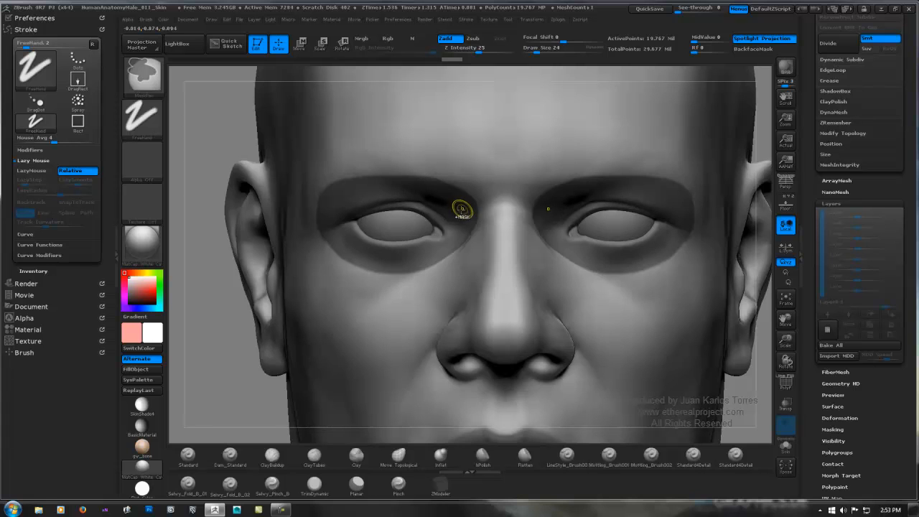
Step: Examine the head's polygon wireframe from the side, three-quarter and front, and hide the wireframe again
key(f)
mouse_move(479, 197)
right_down()
mouse_move(519, 203)
mouse_move(598, 191)
mouse_move(574, 207)
right_up()
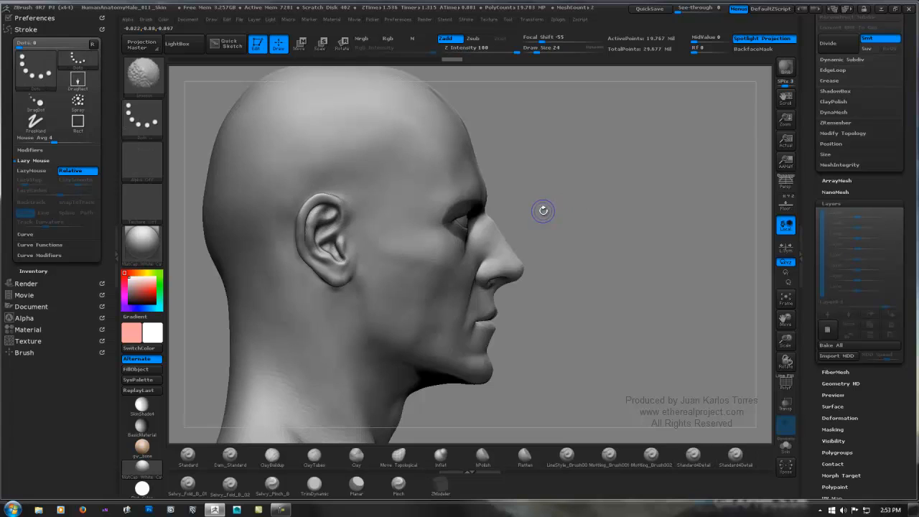
key(shift+f)
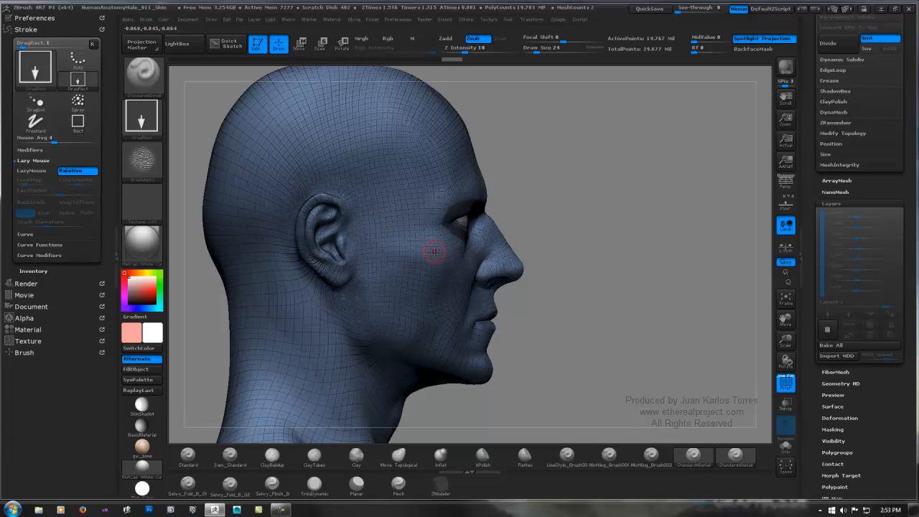
right_drag(495, 230, 424, 224)
mouse_move(511, 227)
ctrl+right_down()
mouse_move(509, 271)
mouse_move(524, 223)
mouse_move(543, 213)
mouse_move(502, 218)
ctrl+right_up()
ctrl+right_drag(558, 218, 557, 176)
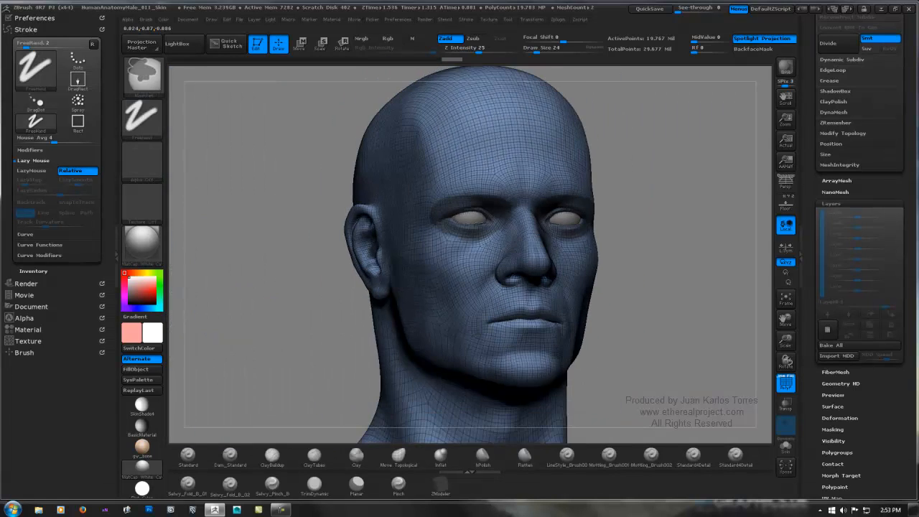
shift+right_drag(627, 214, 650, 218)
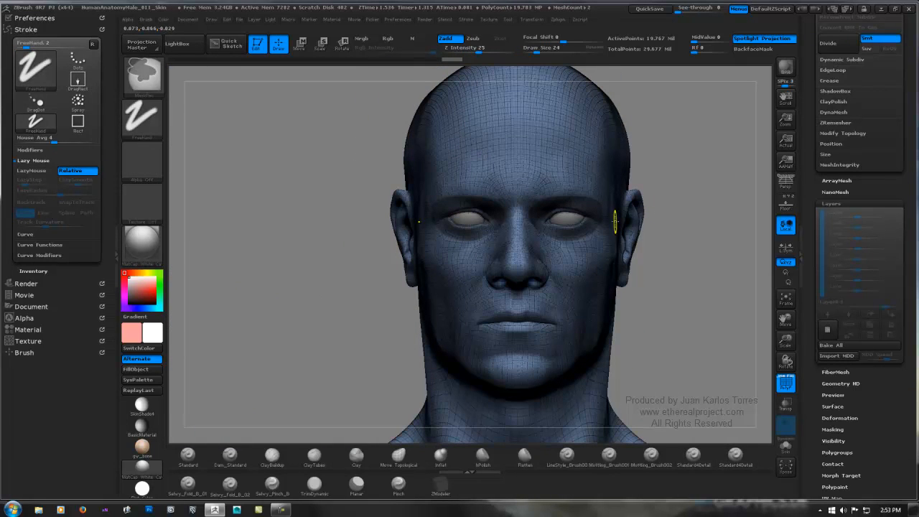
key(shift+f)
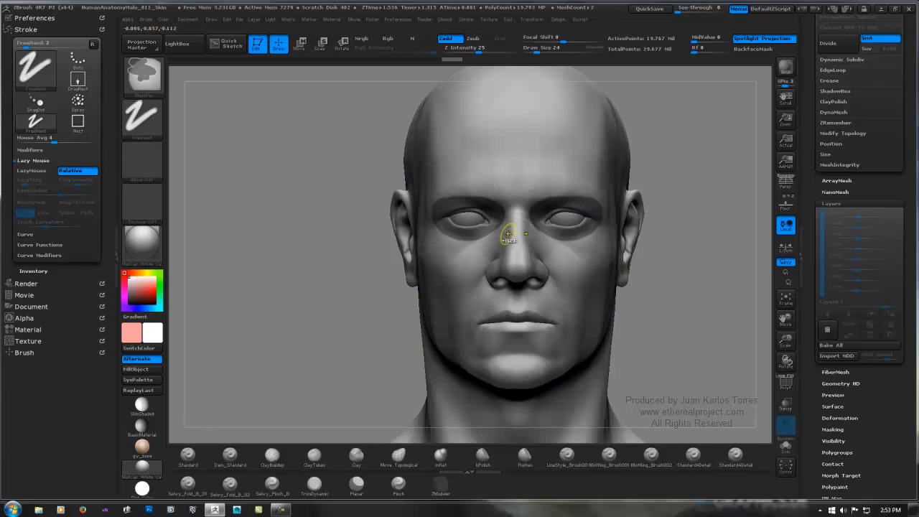
Step: Clear the mask around both eyes
mouse_move(509, 236)
ctrl+right_down()
mouse_move(595, 232)
mouse_move(608, 245)
ctrl+right_up()
mouse_move(369, 199)
ctrl+mouse_down()
mouse_move(385, 241)
mouse_move(455, 236)
ctrl+mouse_up()
ctrl+drag(490, 203, 399, 242)
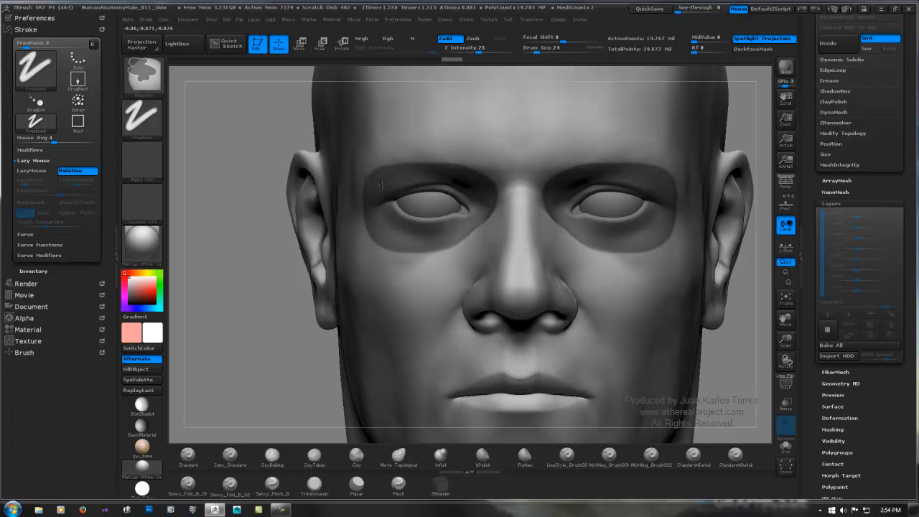
ctrl+drag(373, 203, 416, 242)
mouse_move(224, 151)
ctrl+mouse_down()
mouse_move(220, 166)
mouse_move(212, 138)
ctrl+mouse_up()
Step: Choose the MaskLasso brush and mask the middle of the face from the brows down to the mouth
ctrl+click(152, 82)
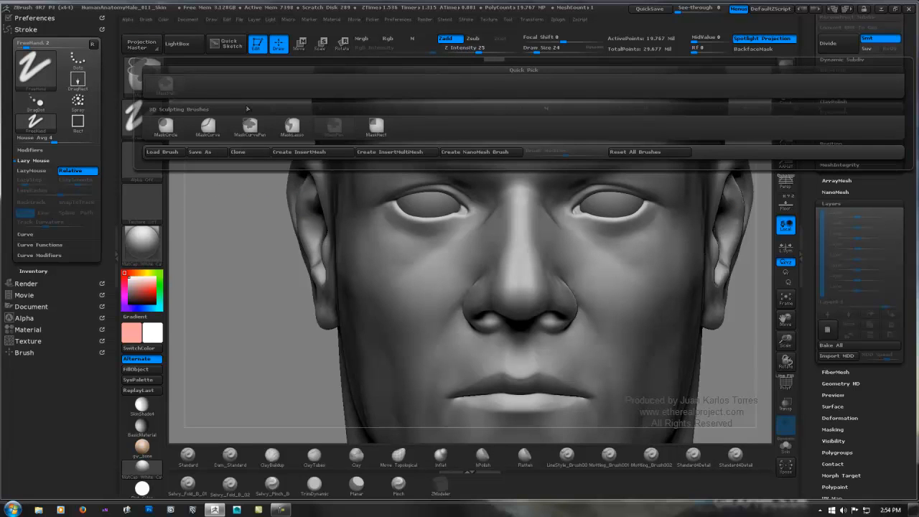
ctrl+click(291, 128)
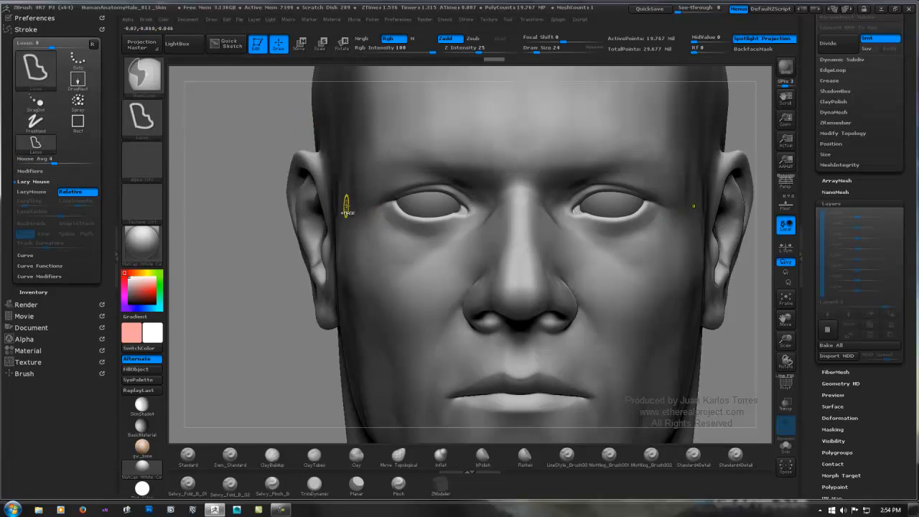
mouse_move(354, 207)
ctrl+mouse_down()
mouse_move(385, 158)
mouse_move(502, 139)
mouse_move(535, 149)
mouse_move(544, 215)
mouse_move(585, 280)
mouse_move(624, 420)
mouse_move(468, 425)
mouse_move(401, 325)
ctrl+mouse_up()
ctrl+right_drag(497, 323, 503, 291)
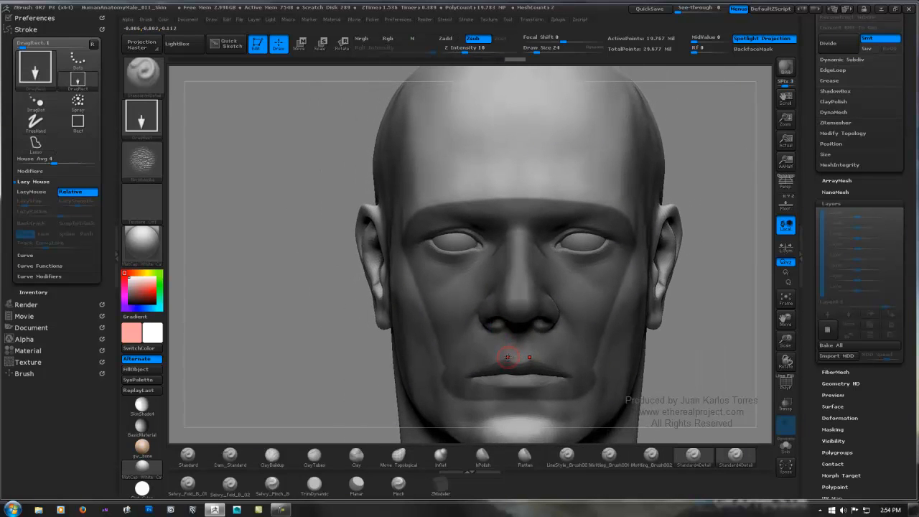
Step: Extend the lasso mask in profile view over the whole face, from the forehead to the chin and back past the ear
key(super)
key(super)
drag(361, 371, 600, 242)
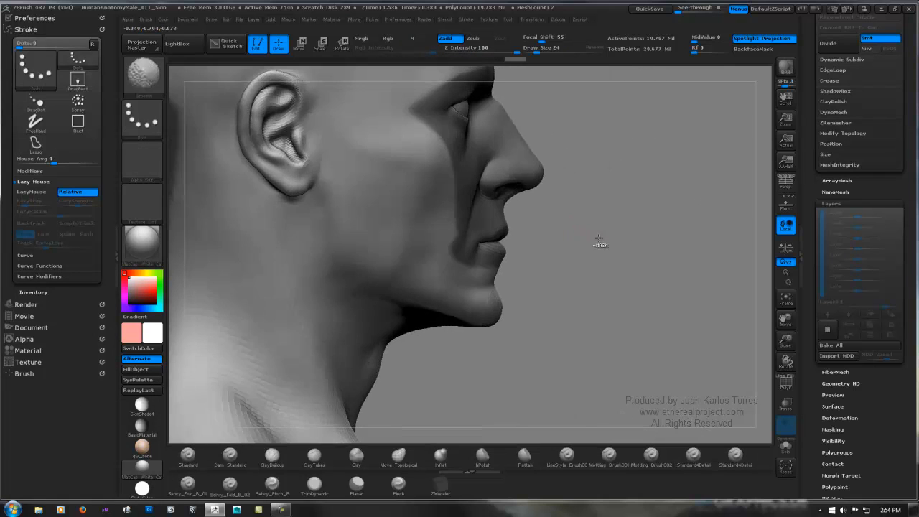
ctrl+right_drag(644, 225, 533, 180)
alt+drag(524, 173, 552, 196)
key(ctrl+shift)
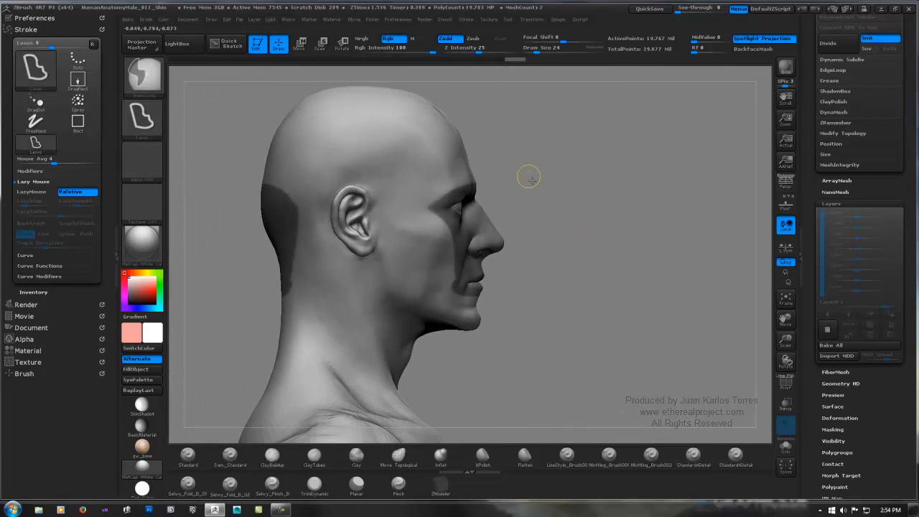
mouse_move(545, 157)
ctrl+shift+mouse_down()
mouse_move(335, 172)
mouse_move(331, 228)
mouse_move(404, 335)
mouse_move(590, 323)
ctrl+shift+mouse_up()
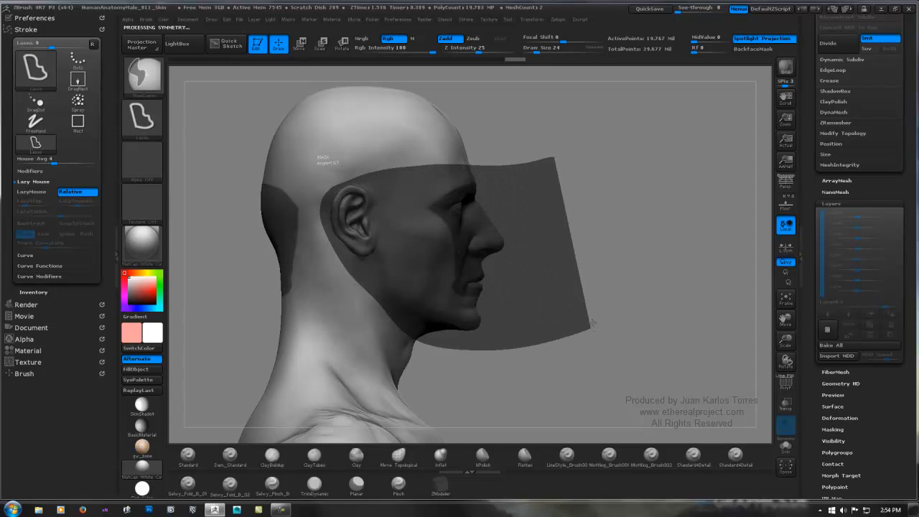
ctrl+shift+drag(576, 251, 575, 249)
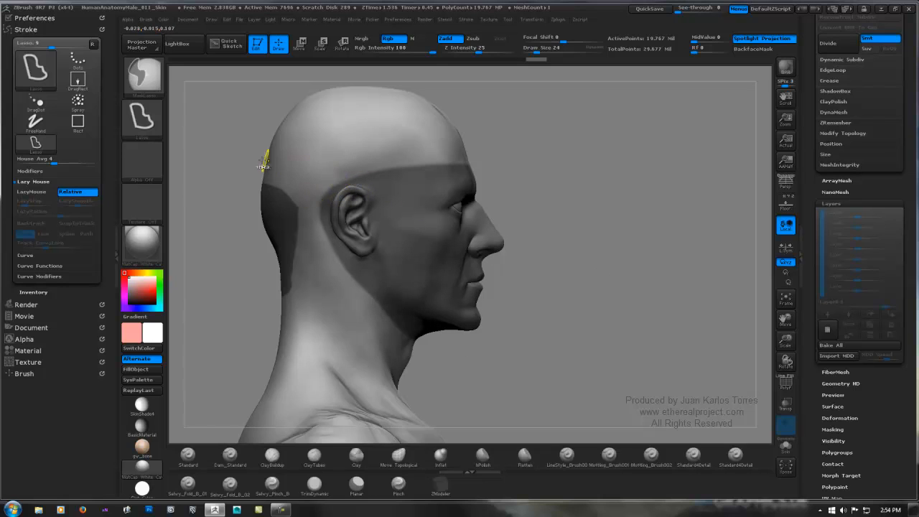
Step: Clear the lasso mask from the back of the head and from the area around the ear
mouse_move(243, 152)
ctrl+shift+mouse_down()
mouse_move(309, 219)
mouse_move(224, 304)
mouse_move(226, 327)
ctrl+shift+mouse_up()
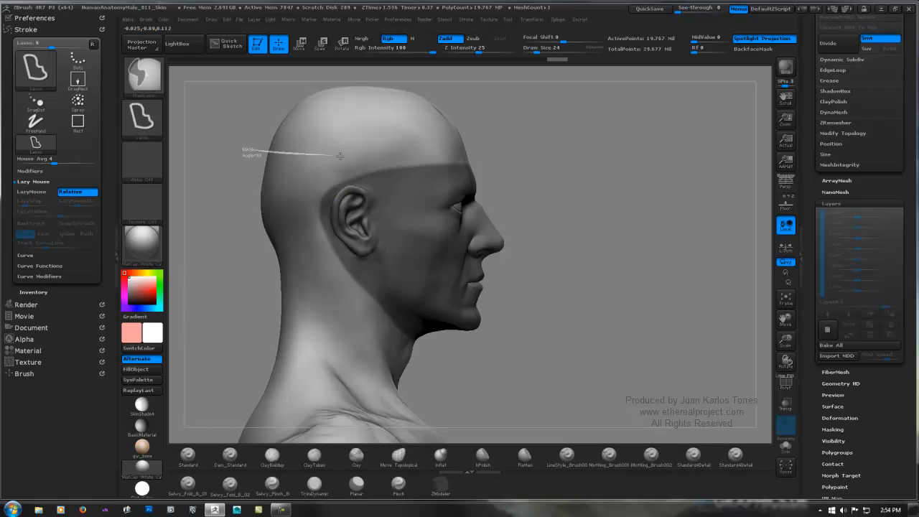
mouse_move(365, 163)
ctrl+shift+mouse_down()
mouse_move(384, 193)
mouse_move(369, 242)
mouse_move(327, 285)
mouse_move(220, 252)
ctrl+shift+mouse_up()
mouse_move(357, 257)
ctrl+right_down()
mouse_move(420, 258)
mouse_move(503, 208)
ctrl+right_up()
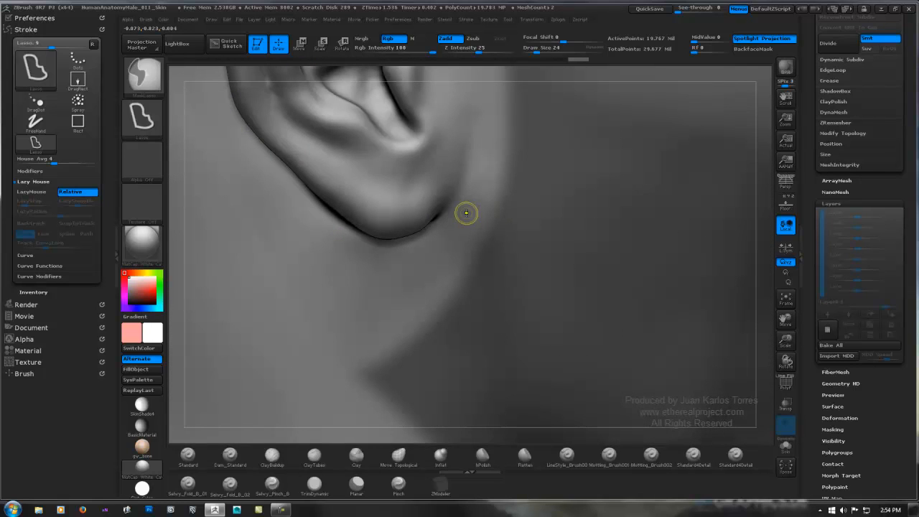
Step: Examine the polygon wireframe around the earlobe and hide the wireframe again
key(shift+f)
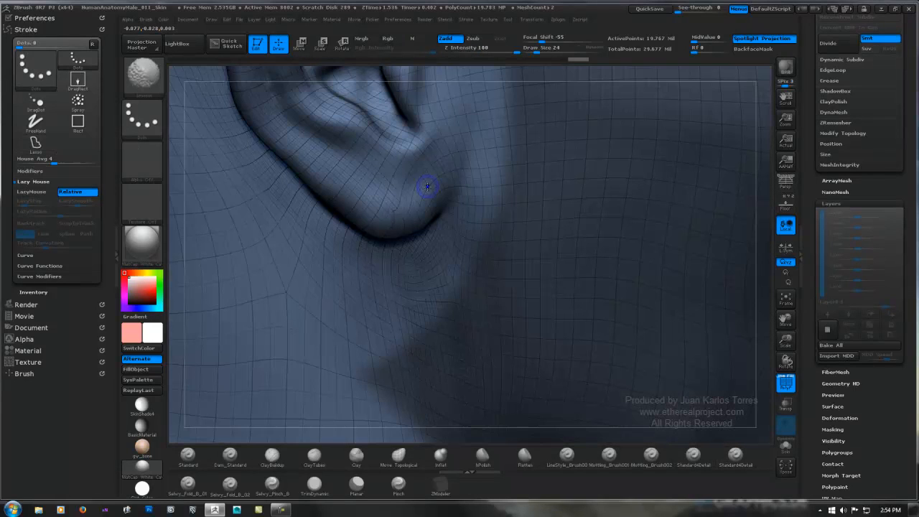
key(shift+f)
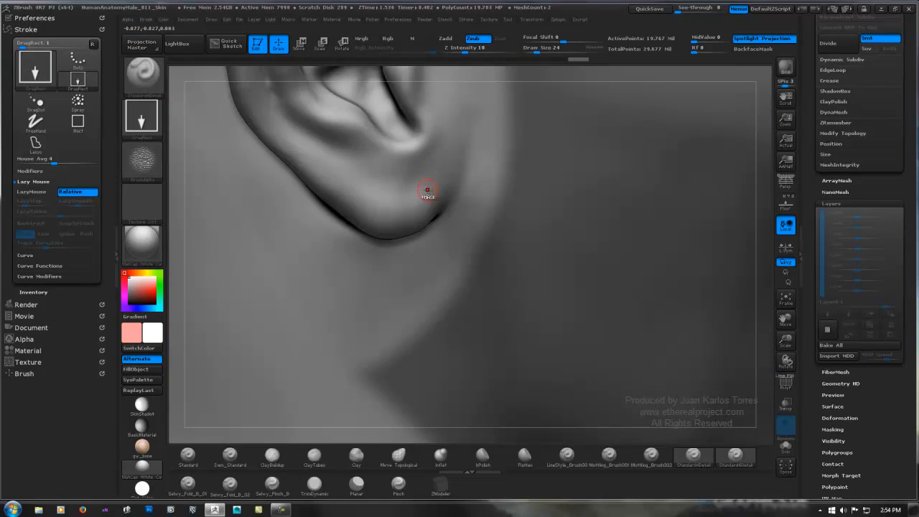
ctrl+right_drag(427, 194, 287, 215)
drag(287, 215, 389, 196)
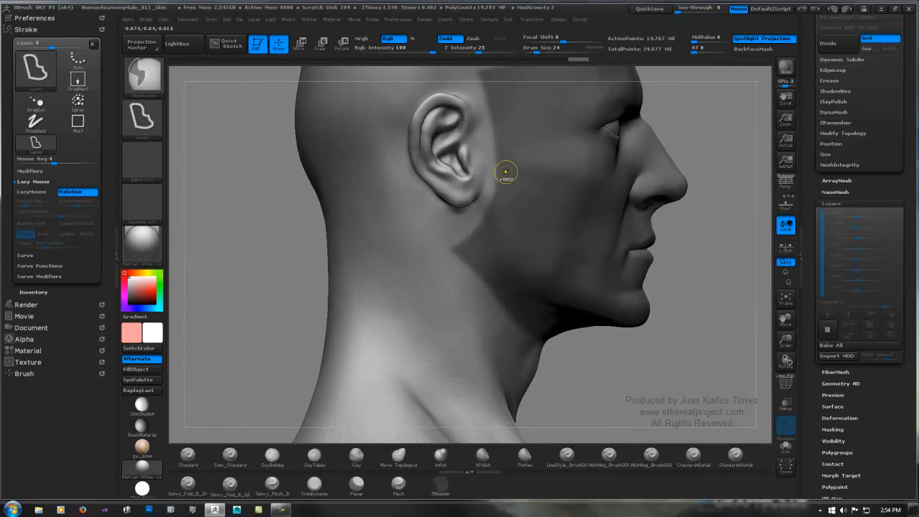
Step: Undo the last mask clearing around the ear
key(ctrl+z)
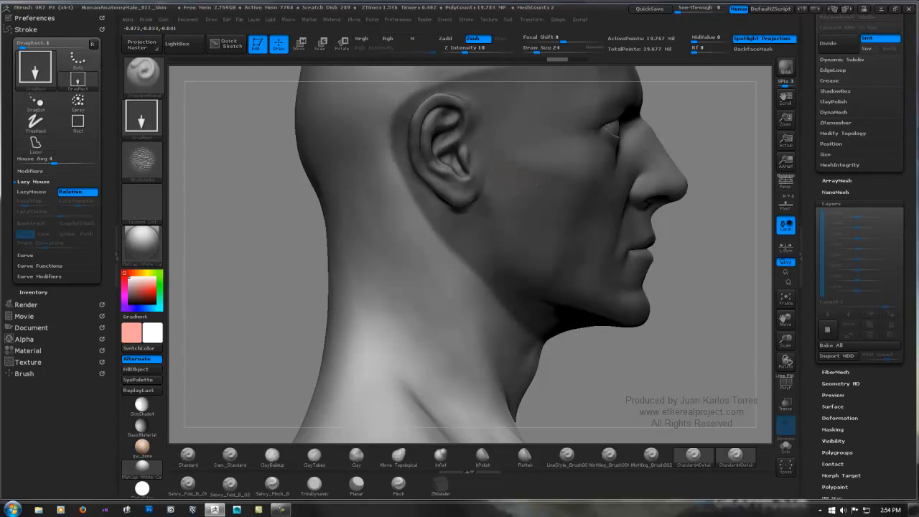
alt+right_drag(554, 187, 447, 230)
ctrl+right_drag(526, 204, 491, 176)
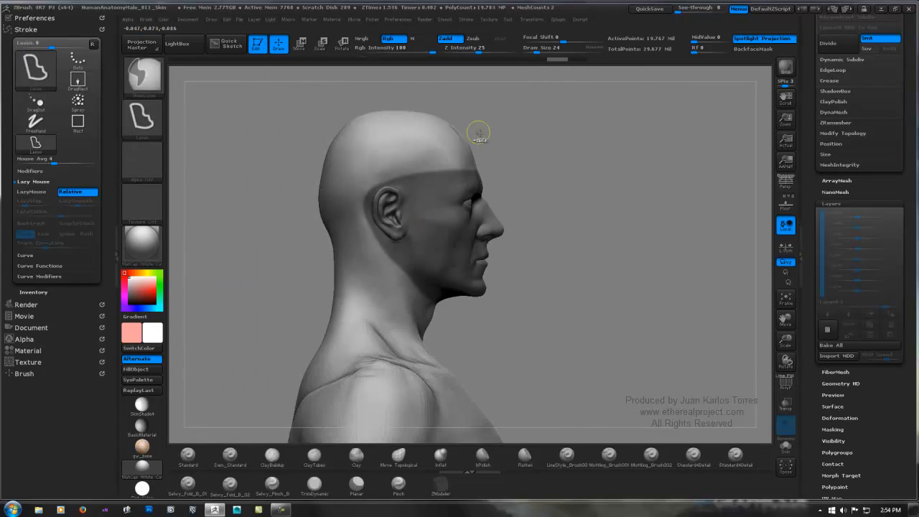
Step: Examine the polygon wireframe on the open hand's palm and fingers and hide the wireframe again
mouse_move(435, 137)
ctrl+mouse_down()
mouse_move(391, 154)
mouse_move(373, 188)
mouse_move(413, 233)
mouse_move(578, 225)
mouse_move(600, 192)
mouse_move(560, 206)
mouse_move(574, 168)
mouse_move(544, 166)
ctrl+mouse_up()
mouse_move(492, 113)
ctrl+shift+mouse_down()
mouse_move(422, 132)
mouse_move(387, 166)
mouse_move(430, 241)
ctrl+shift+mouse_up()
mouse_move(631, 201)
ctrl+right_down()
mouse_move(552, 213)
mouse_move(544, 272)
ctrl+right_up()
alt+drag(535, 313, 505, 191)
mouse_move(603, 204)
alt+mouse_down()
mouse_move(508, 149)
mouse_move(584, 195)
mouse_move(583, 227)
alt+mouse_up()
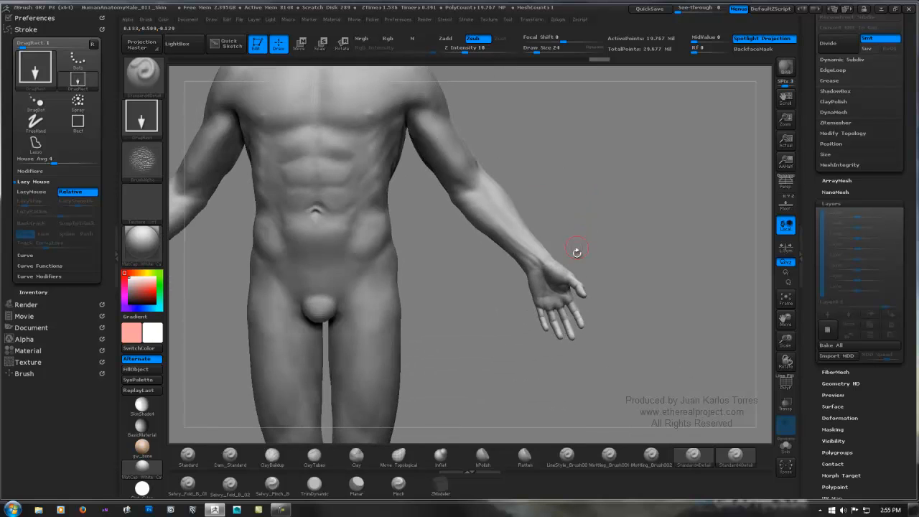
ctrl+right_drag(571, 309, 832, 299)
mouse_move(622, 313)
ctrl+right_down()
mouse_move(674, 302)
mouse_move(679, 288)
ctrl+right_up()
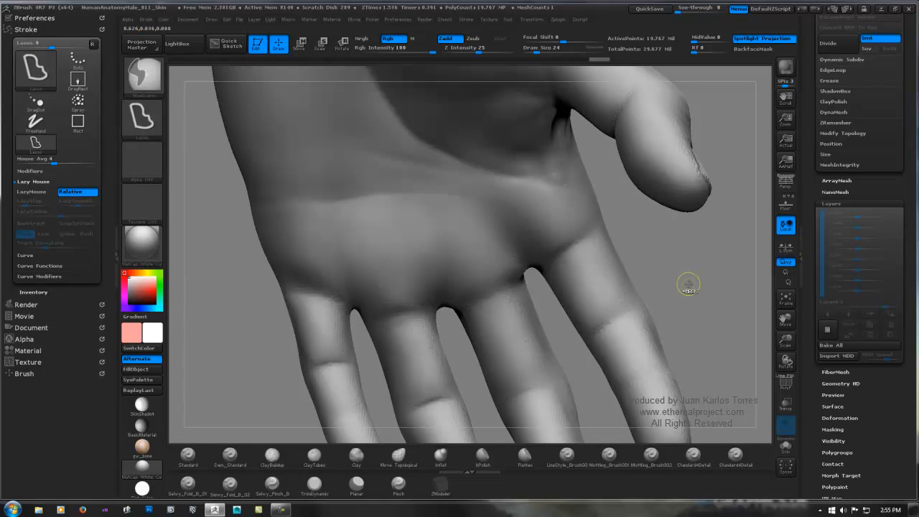
key(shift+f)
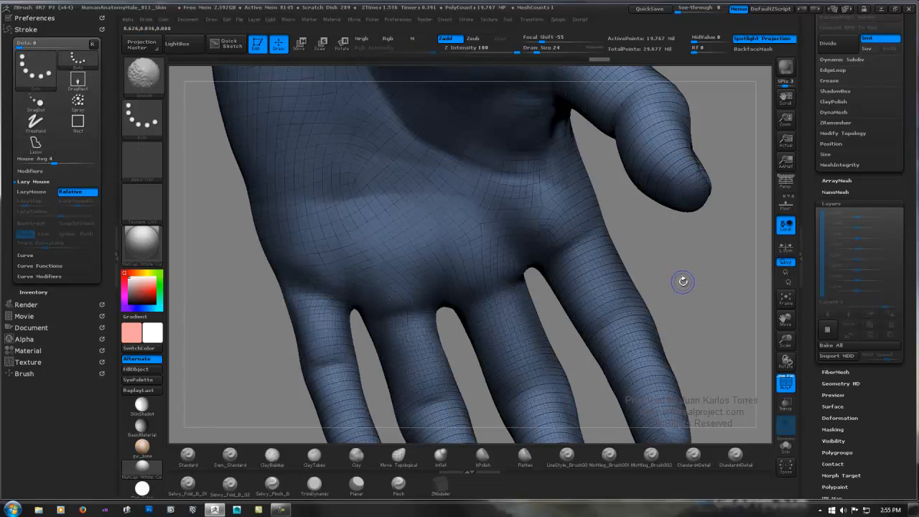
key(shift+f)
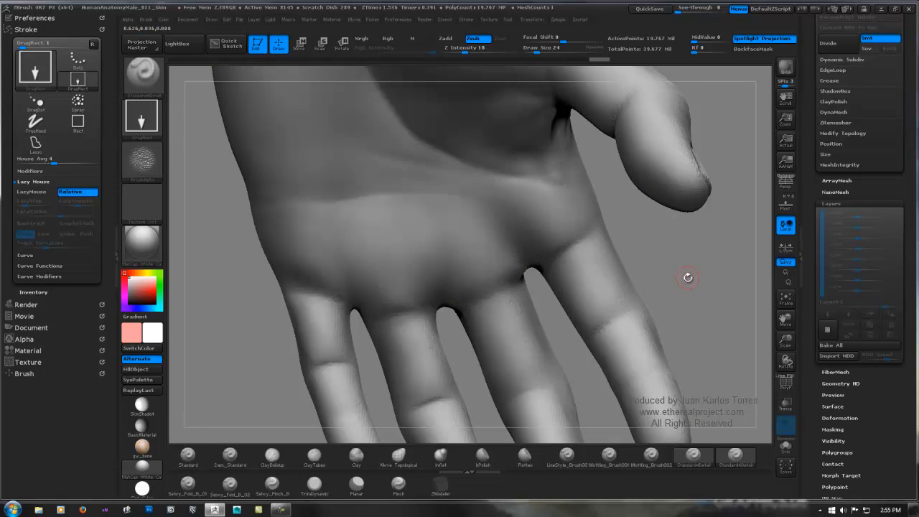
Step: Lasso-mask the whole hand from the fingertips up to the wrist
ctrl+right_drag(656, 261, 583, 213)
mouse_move(609, 157)
ctrl+mouse_down()
mouse_move(531, 143)
mouse_move(406, 244)
mouse_move(527, 415)
mouse_move(656, 394)
mouse_move(701, 227)
ctrl+mouse_up()
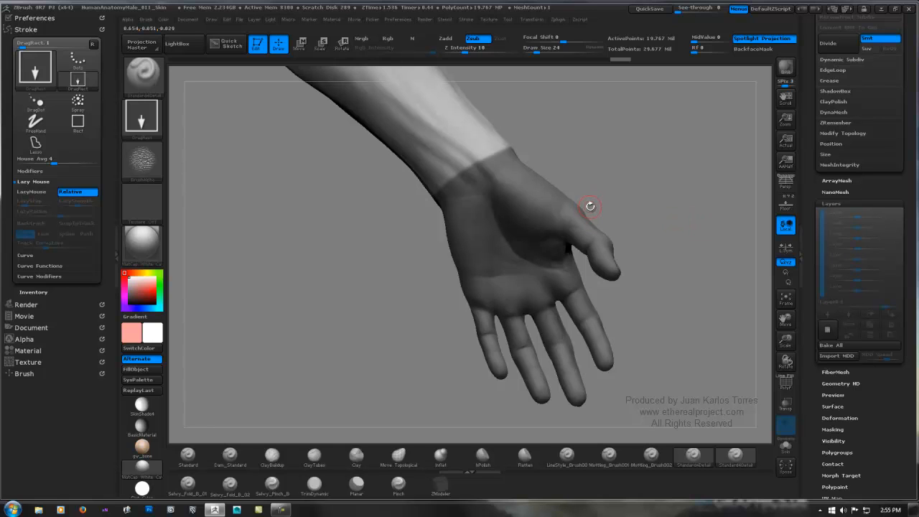
Step: Examine the polygon wireframe on the foot around the big toe and its nail, and hide the wireframe again
ctrl+right_drag(657, 241, 495, 309)
mouse_move(486, 346)
alt+right_down()
mouse_move(605, 152)
mouse_move(486, 353)
mouse_move(544, 282)
mouse_move(559, 314)
mouse_move(491, 356)
mouse_move(558, 294)
alt+right_up()
shift+drag(508, 388, 493, 400)
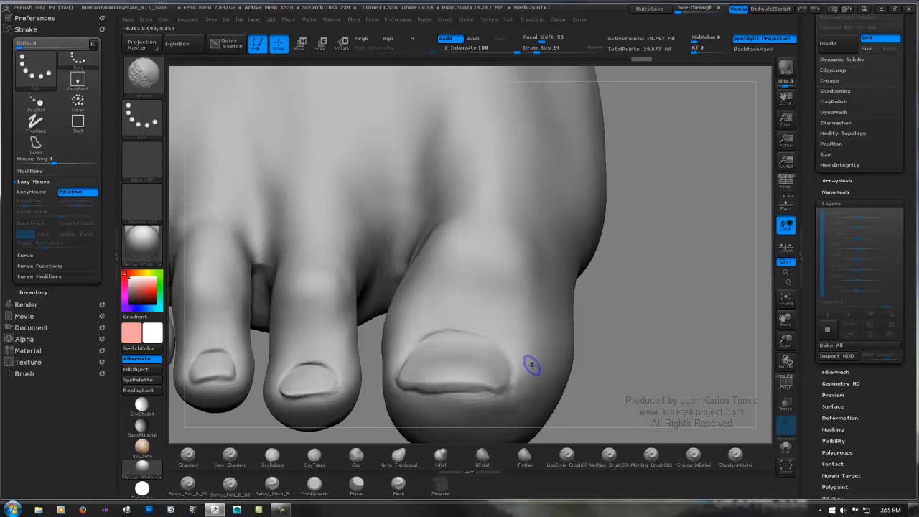
key(shift+f)
key(shift+f)
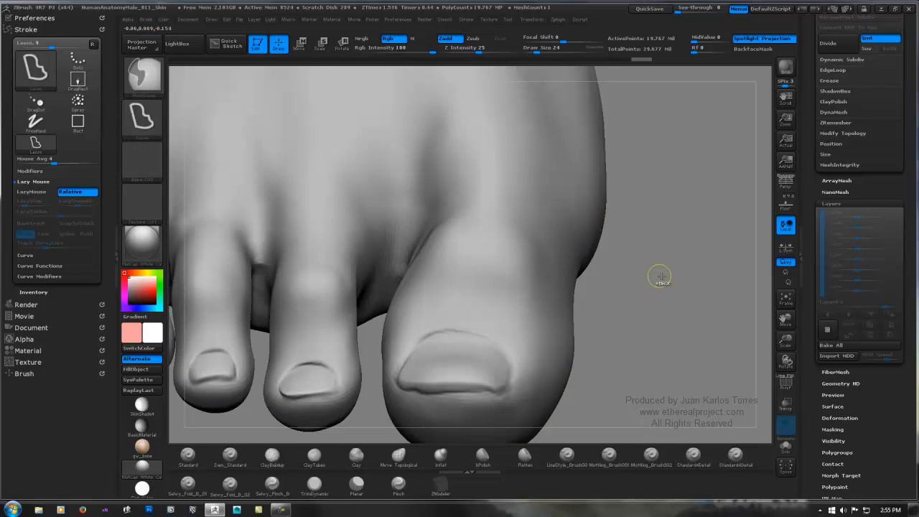
Step: Lasso-mask both feet from the toes up to just above the ankles
ctrl+right_drag(660, 275, 388, 228)
mouse_move(565, 245)
right_down()
mouse_move(589, 237)
mouse_move(564, 234)
right_up()
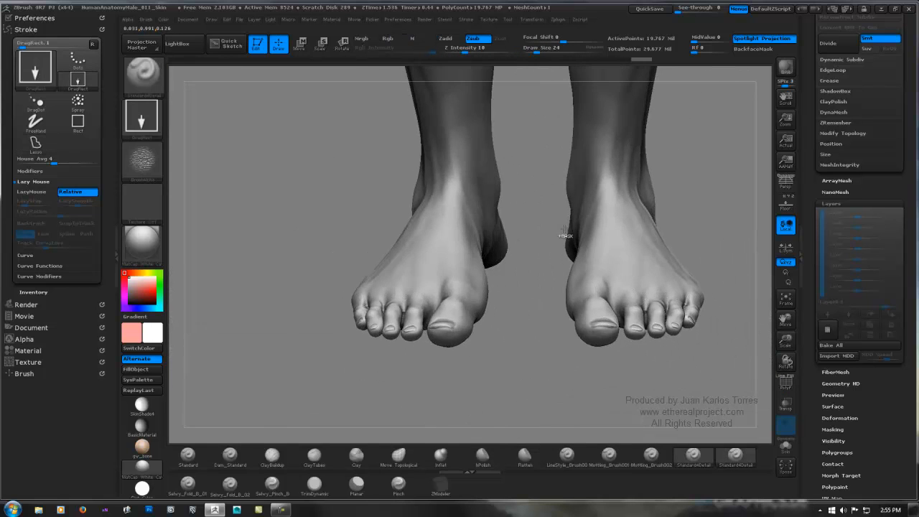
shift+right_drag(712, 193, 697, 201)
mouse_move(718, 161)
ctrl+mouse_down()
mouse_move(564, 140)
mouse_move(523, 297)
mouse_move(823, 315)
ctrl+mouse_up()
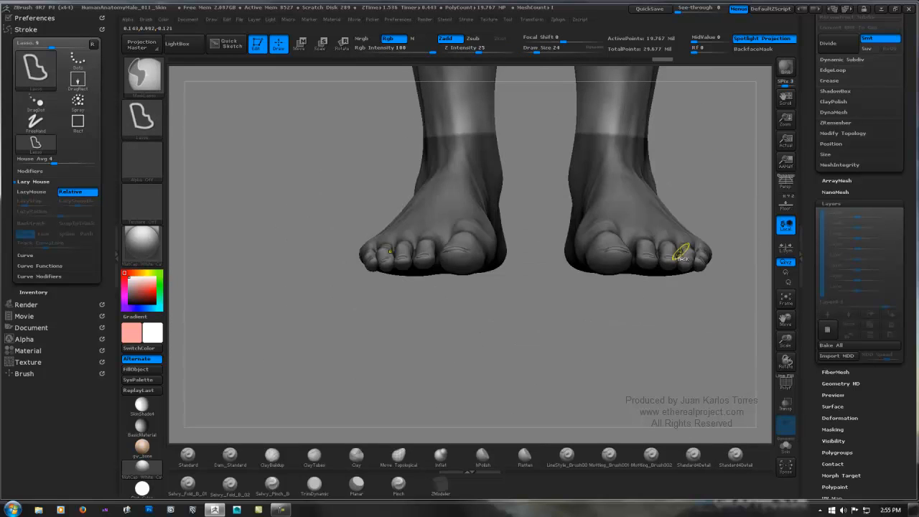
mouse_move(718, 242)
ctrl+right_down()
mouse_move(687, 220)
mouse_move(695, 216)
ctrl+right_up()
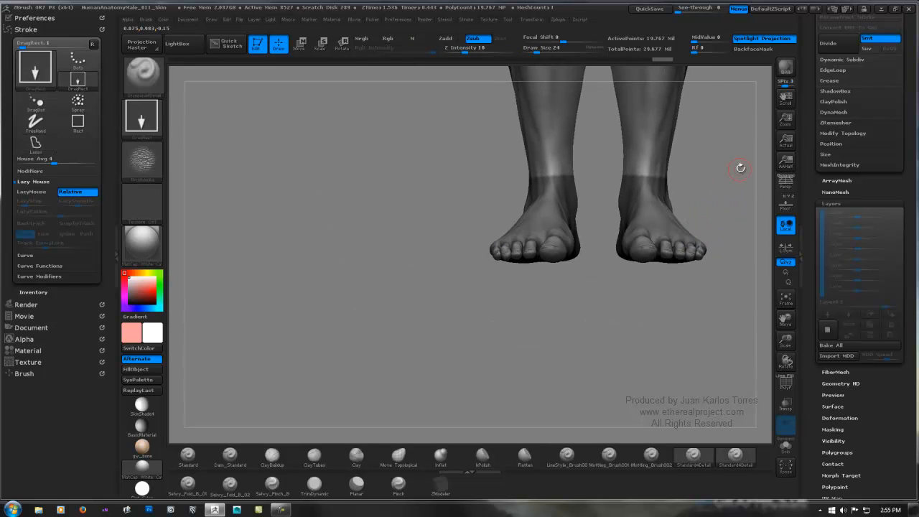
key(super)
key(super)
alt+right_drag(725, 156, 597, 311)
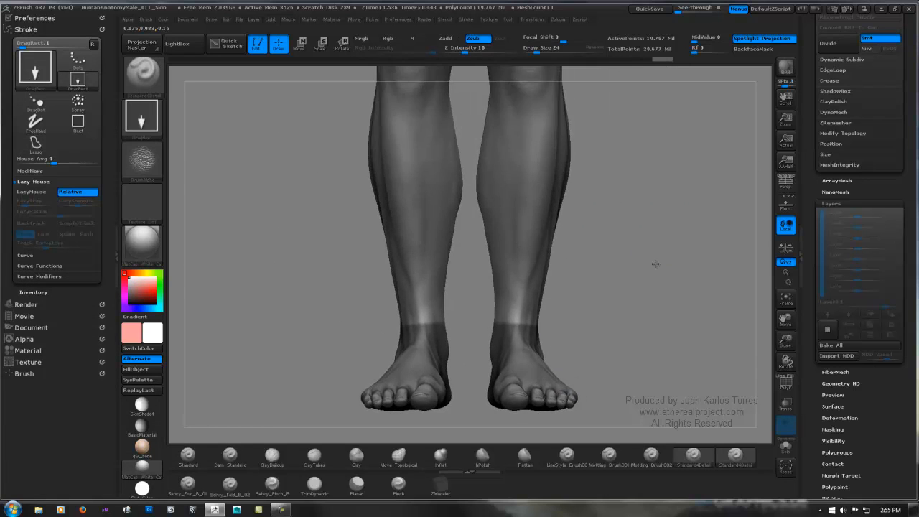
mouse_move(693, 223)
ctrl+right_down()
mouse_move(610, 231)
mouse_move(514, 322)
ctrl+right_up()
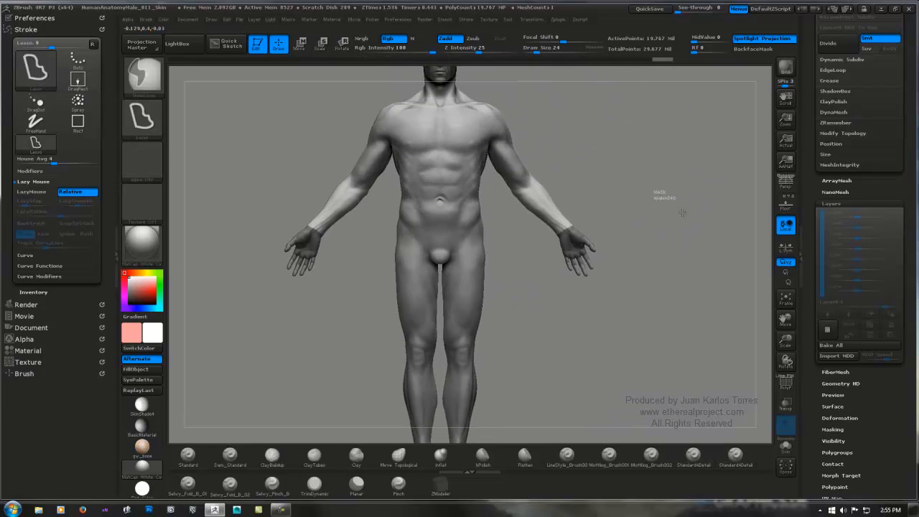
ctrl+drag(663, 195, 697, 209)
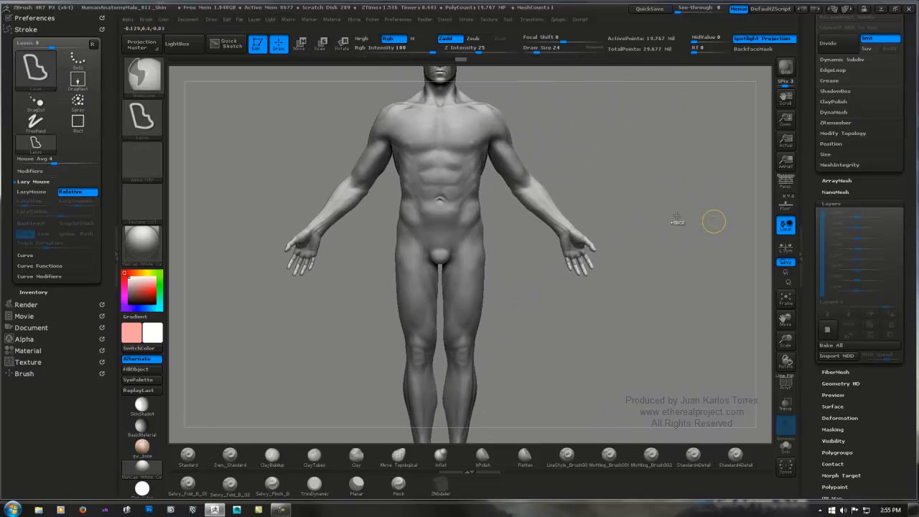
key(ctrl+z)
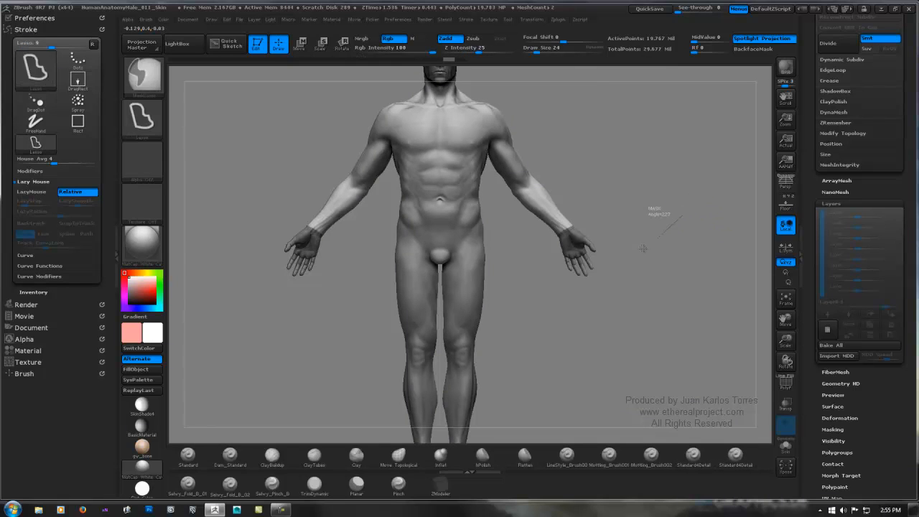
ctrl+click(654, 214)
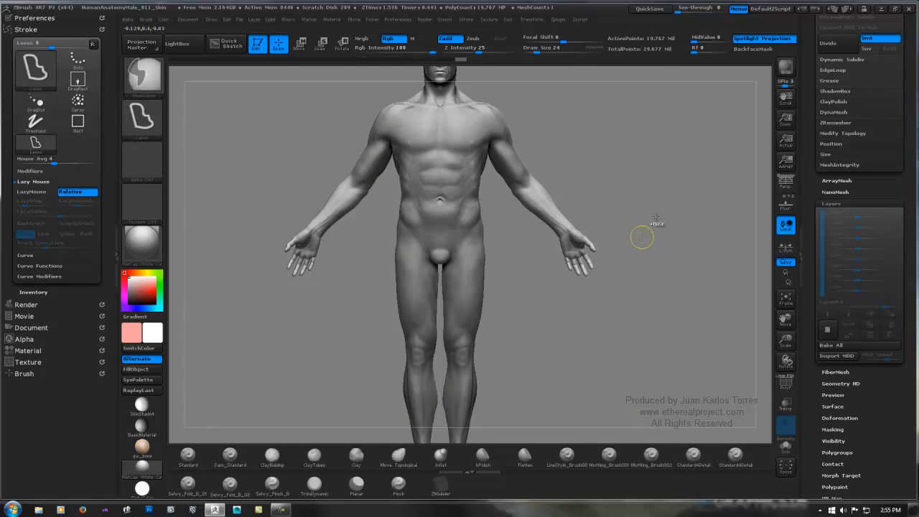
Step: Invert the mask so the body is protected and the face, hands and feet are left unmasked
ctrl+click(655, 215)
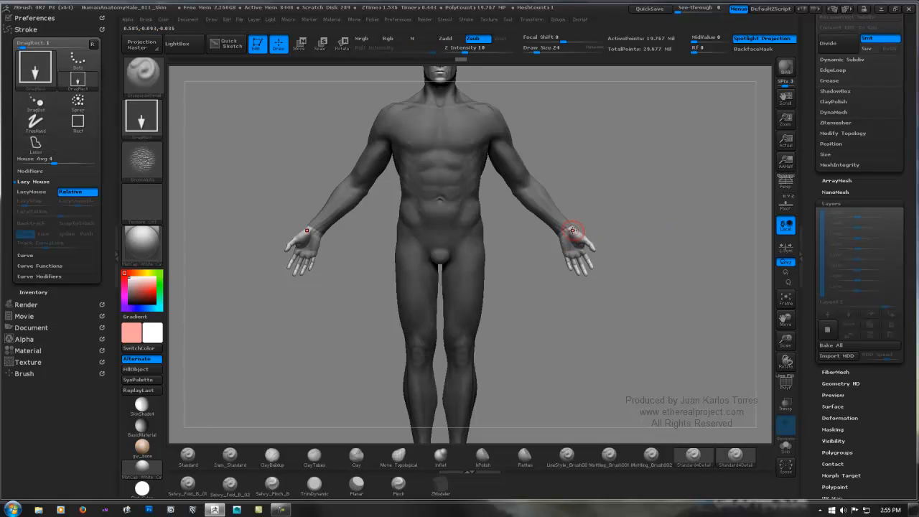
mouse_move(648, 229)
ctrl+right_down()
mouse_move(584, 234)
mouse_move(609, 232)
ctrl+right_up()
mouse_move(547, 263)
alt+right_down()
mouse_move(574, 218)
mouse_move(567, 217)
alt+right_up()
Step: Lower the body to subdivision level 1 to inspect the hand at the mask's edge, and return it to level 5
scroll(859, 216, up, 5)
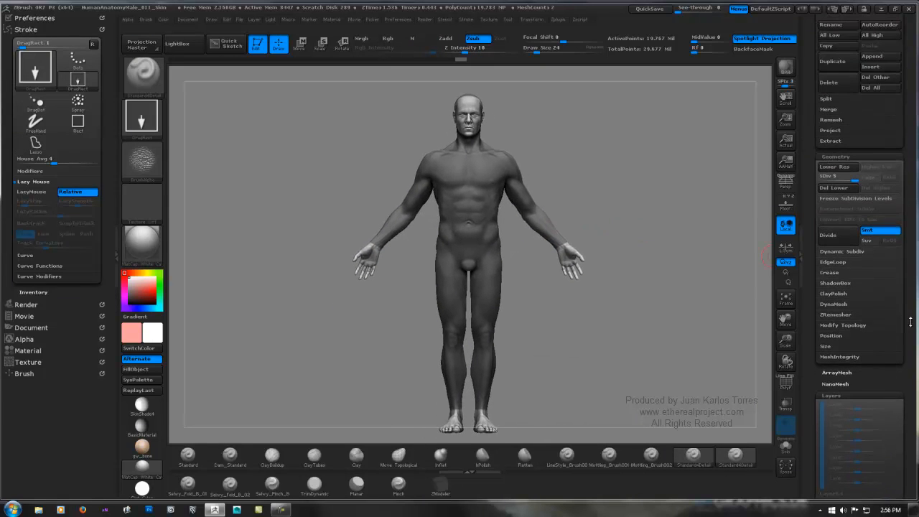
click(859, 203)
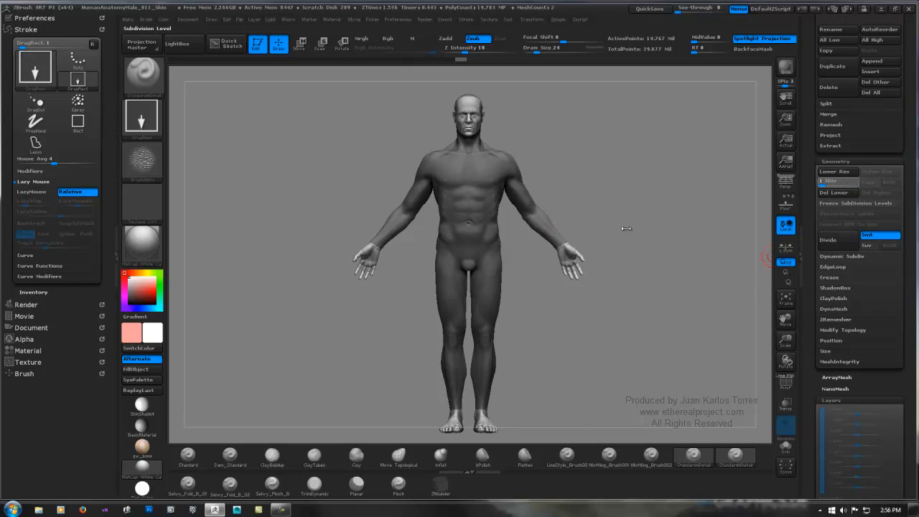
mouse_move(607, 233)
ctrl+right_down()
mouse_move(593, 242)
mouse_move(697, 220)
ctrl+right_up()
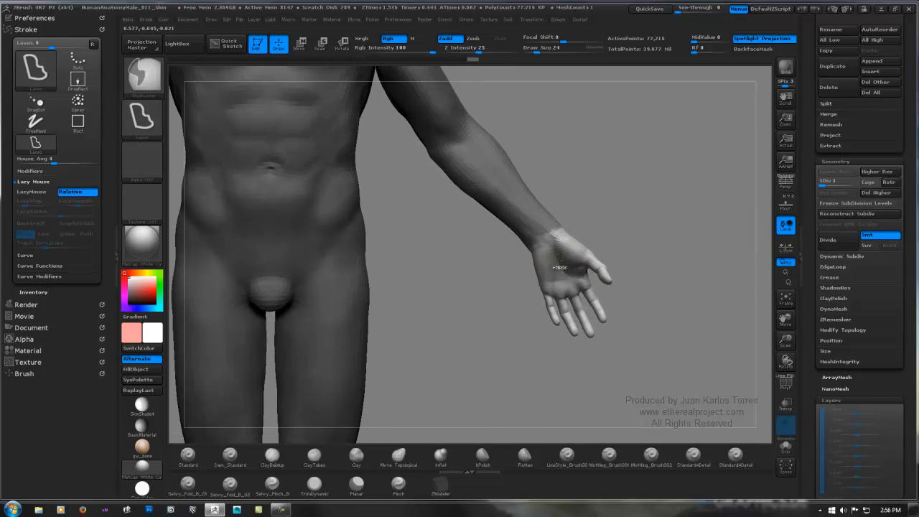
drag(823, 185, 859, 185)
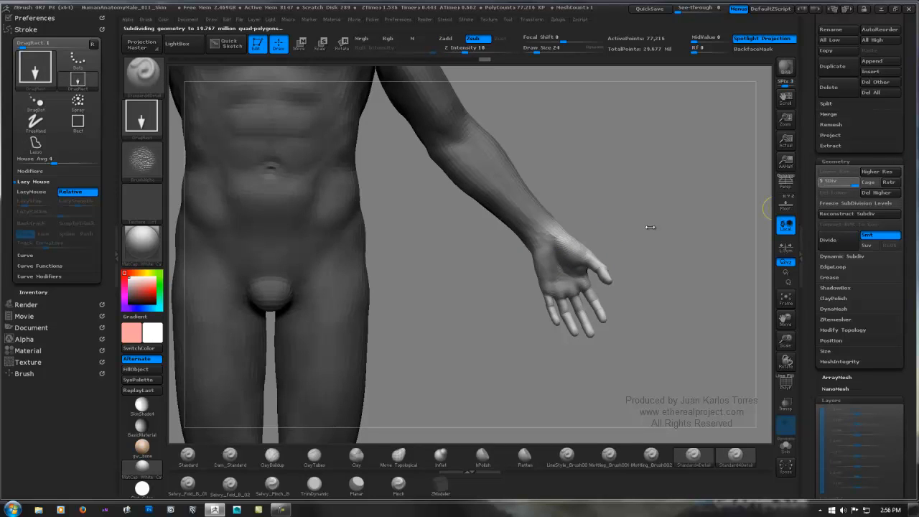
mouse_move(677, 221)
ctrl+right_down()
mouse_move(551, 228)
mouse_move(599, 227)
mouse_move(586, 230)
mouse_move(643, 191)
ctrl+right_up()
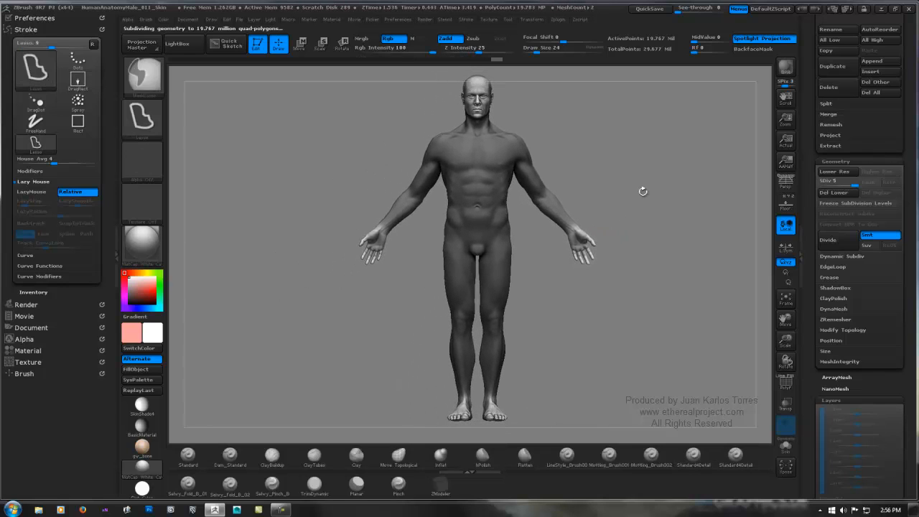
Step: QuickSave the project
click(649, 8)
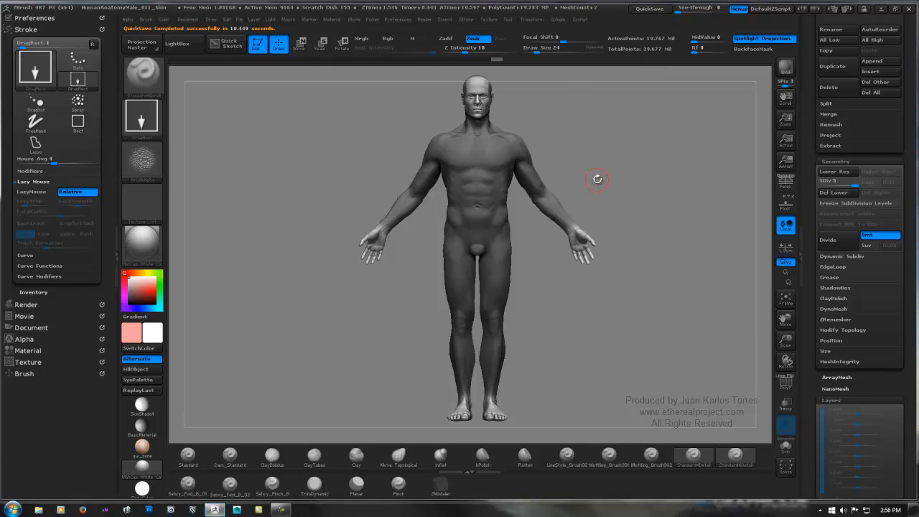
Step: Set the body's subdivision level to 1 and open the program preferences
click(835, 246)
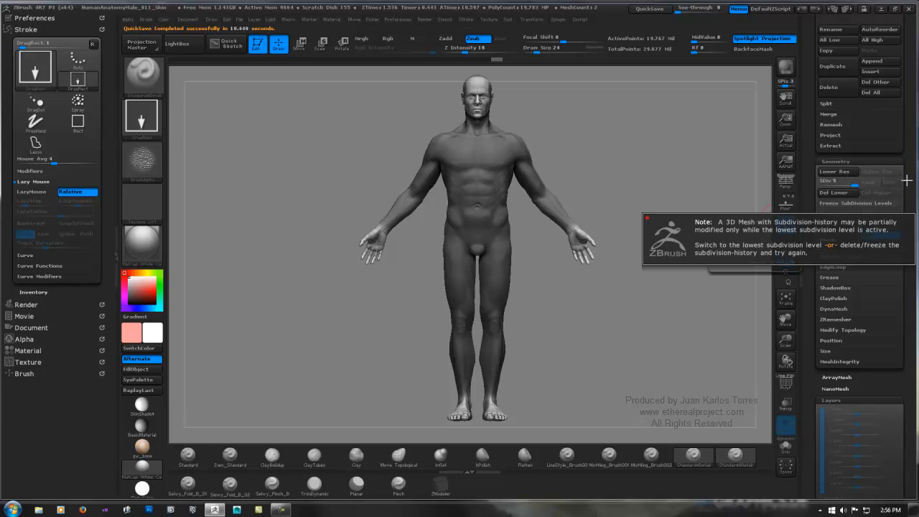
click(819, 181)
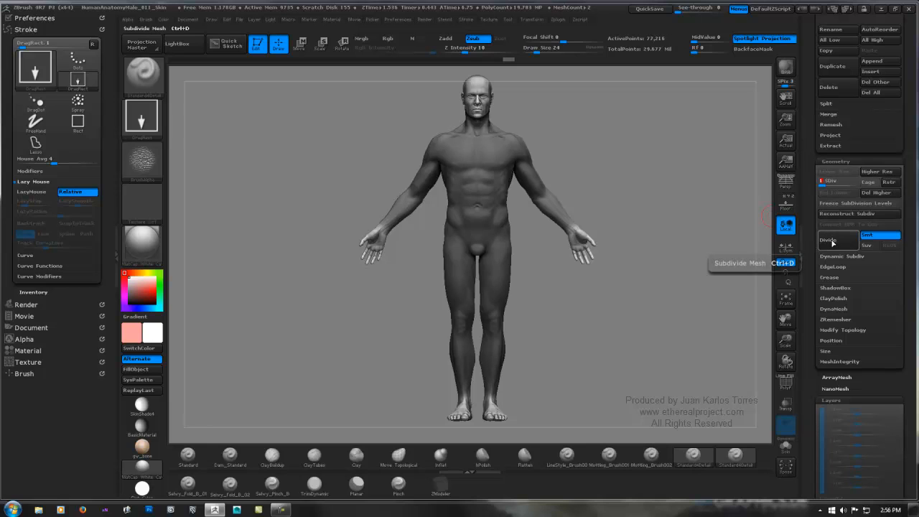
click(834, 242)
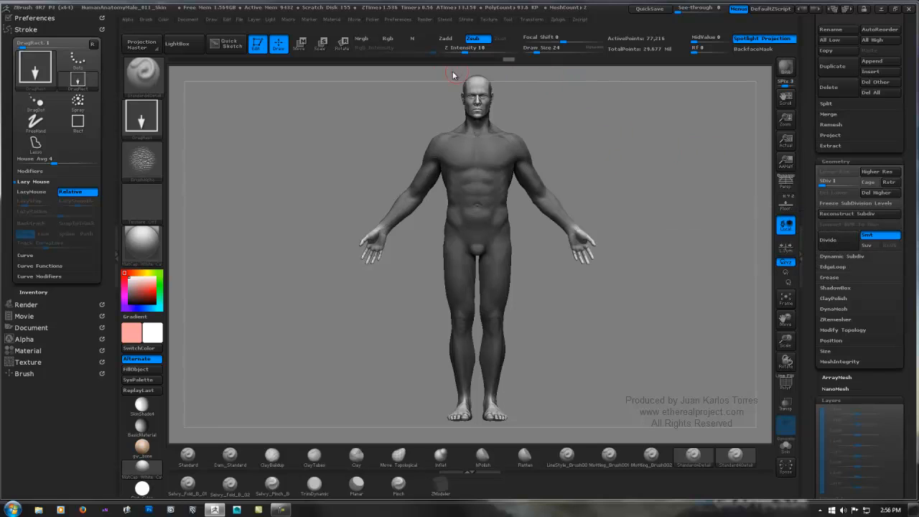
click(399, 19)
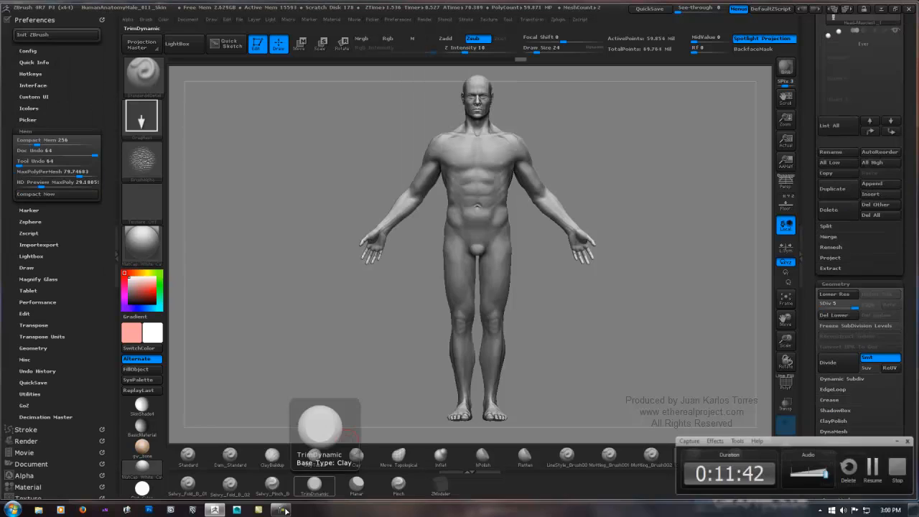
Step: Try to QuickSave the project with the locally subdivided body
click(285, 510)
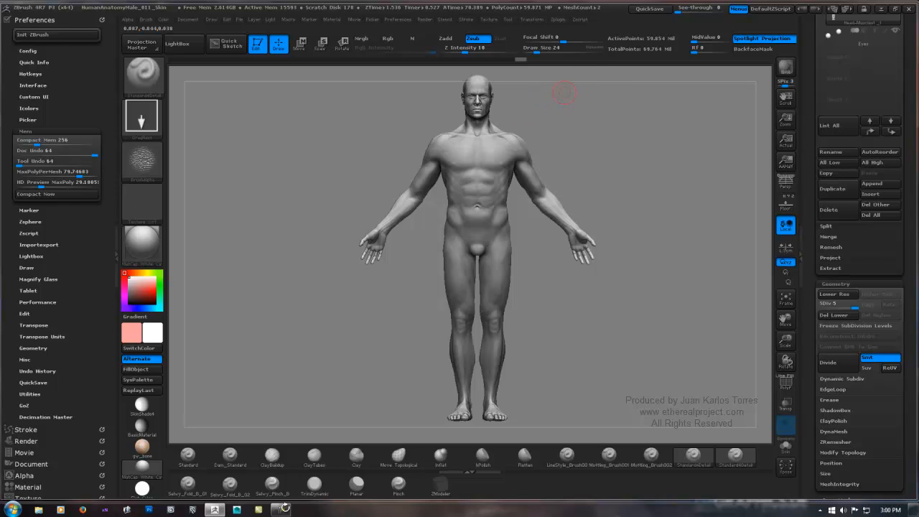
click(649, 8)
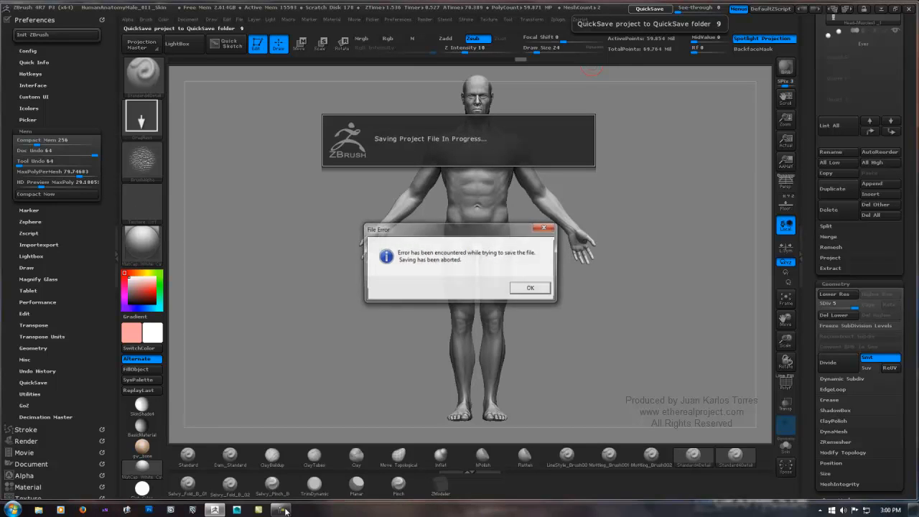
Step: Dismiss the file error dialog from the aborted save and return to the body model
click(528, 287)
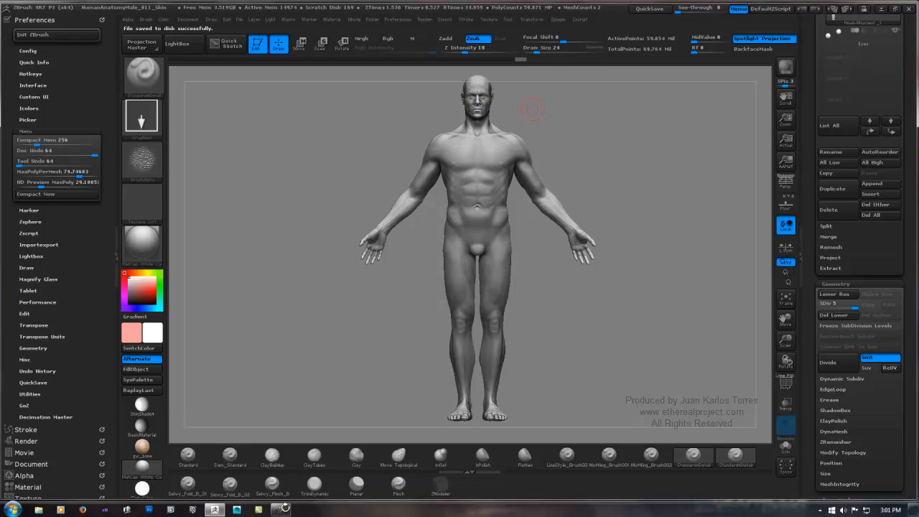
key(ctrl)
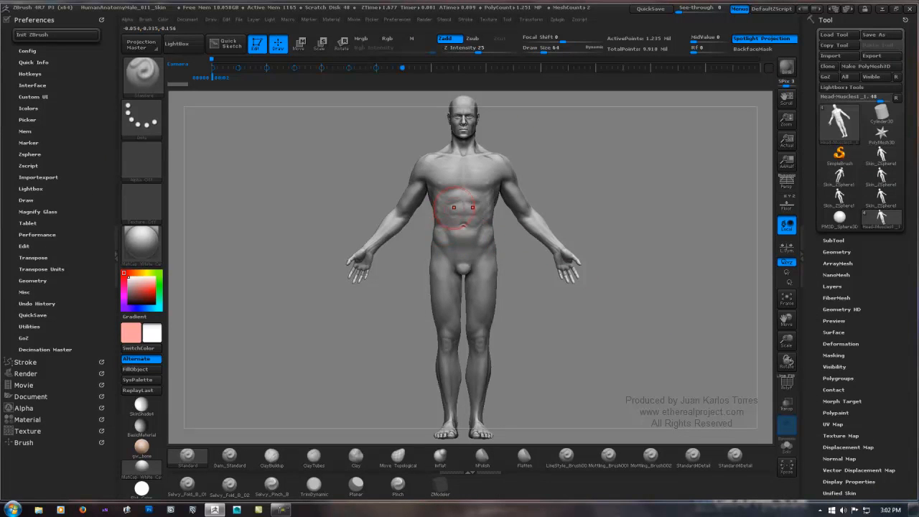
key(ctrl)
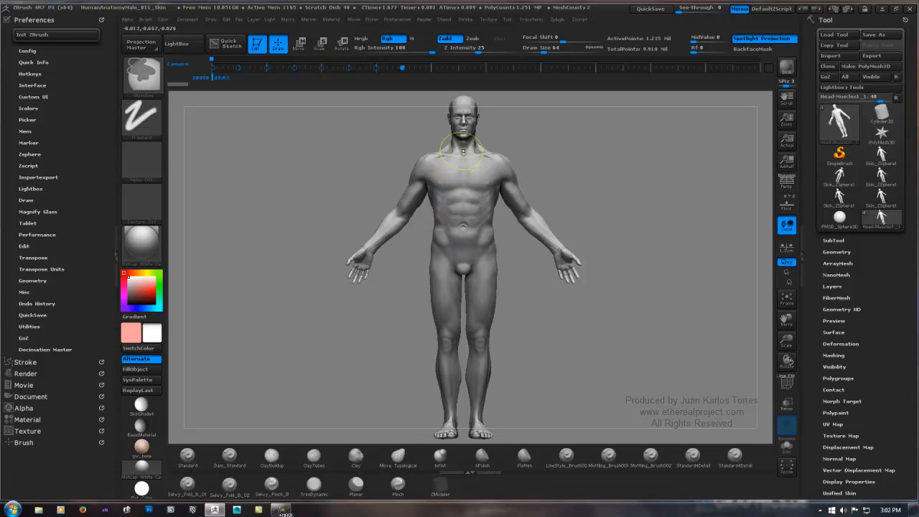
Step: Duplicate the body subtool and make the lower of the two copies active
click(833, 241)
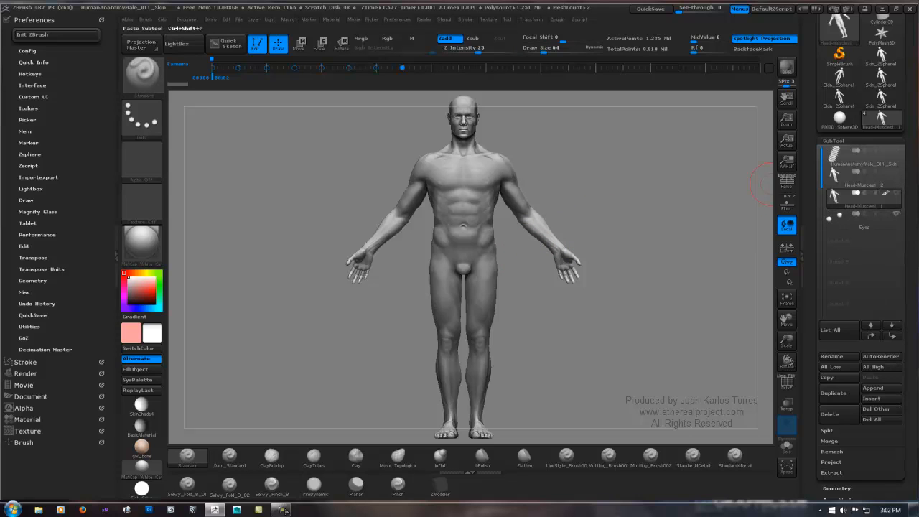
click(833, 392)
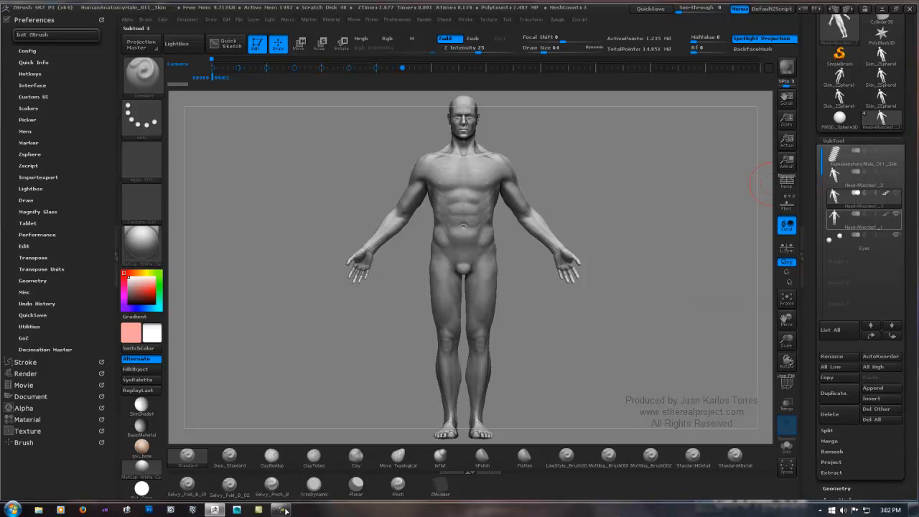
click(861, 221)
mouse_move(467, 158)
ctrl+right_down()
mouse_move(471, 230)
mouse_move(535, 174)
mouse_move(469, 238)
mouse_move(498, 273)
ctrl+right_up()
right_drag(454, 232, 504, 224)
ctrl+right_drag(420, 226, 536, 201)
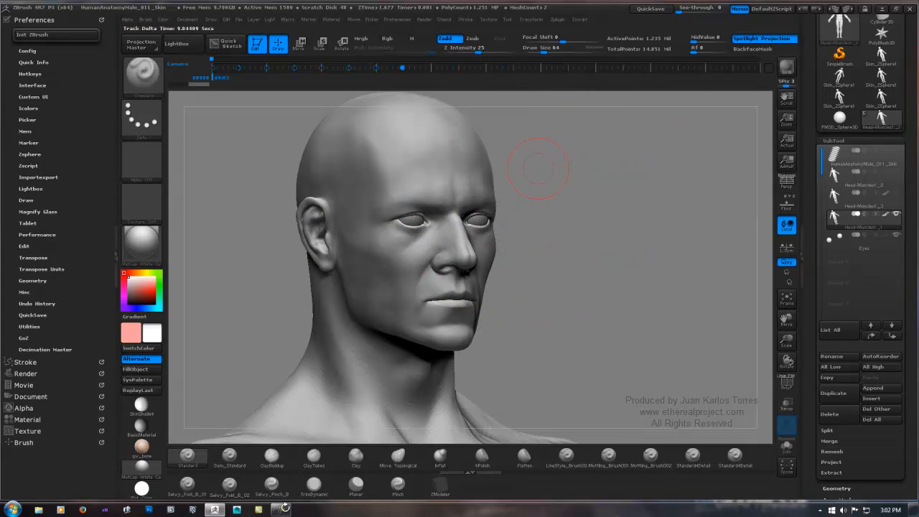
Step: Set the brush draw size to 11 and raise the active body to subdivision level 4
key(space)
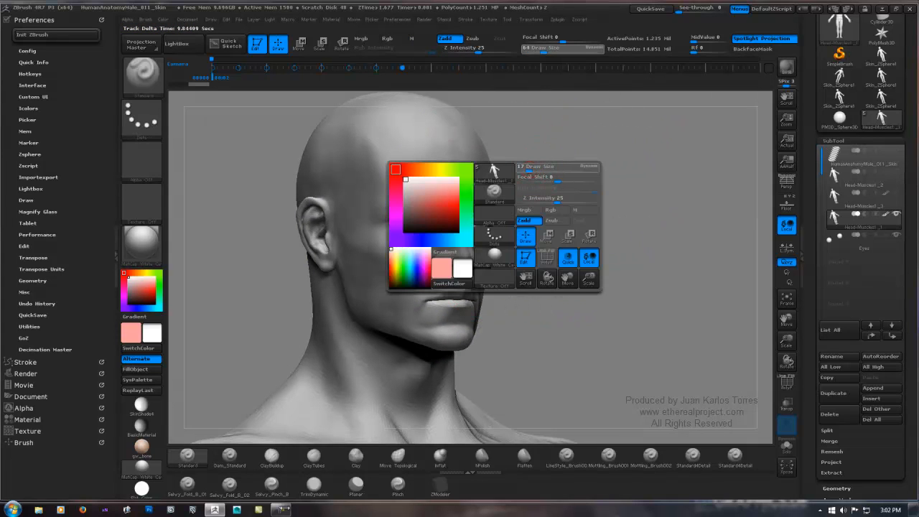
key(b)
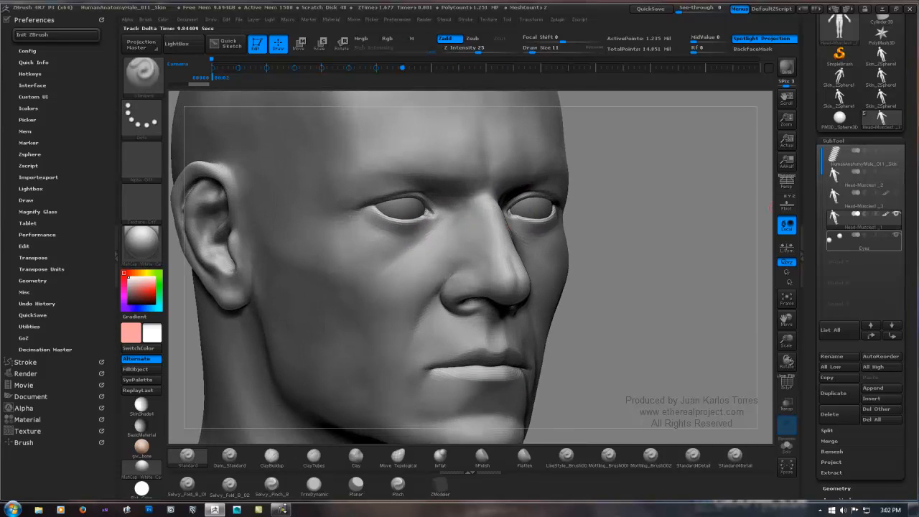
click(836, 488)
drag(894, 266, 894, 173)
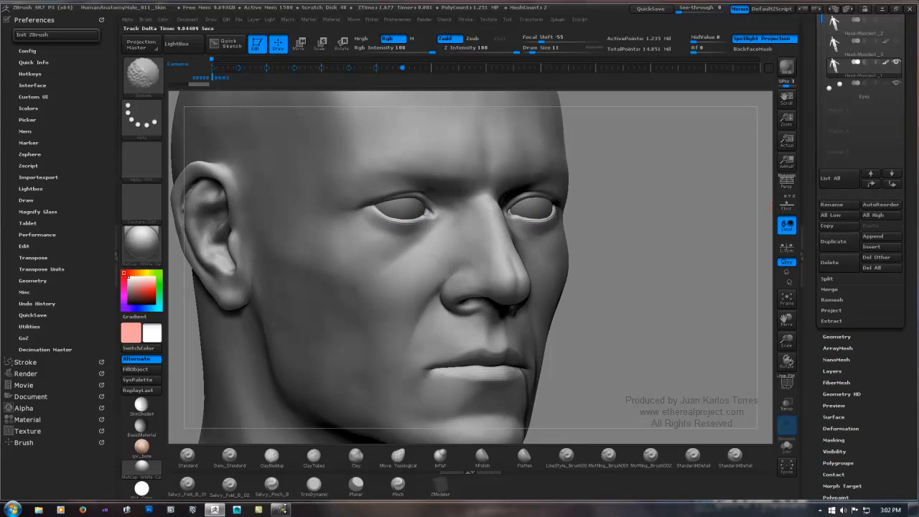
click(836, 335)
key(ctrl+d)
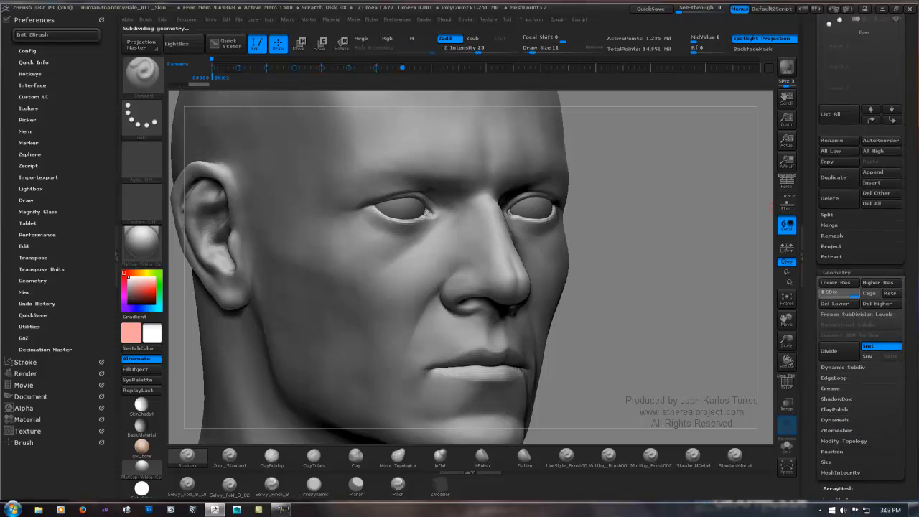
Step: Examine the head's surface at subdivision level 4 from the front and from a three-quarter angle
drag(587, 223, 481, 223)
shift+drag(282, 508, 285, 506)
ctrl+right_drag(709, 231, 580, 239)
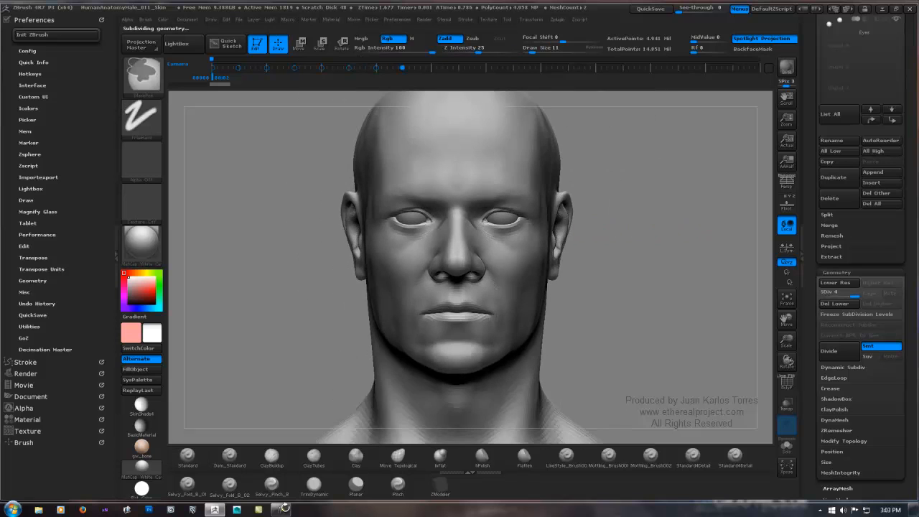
alt+right_drag(458, 259, 537, 239)
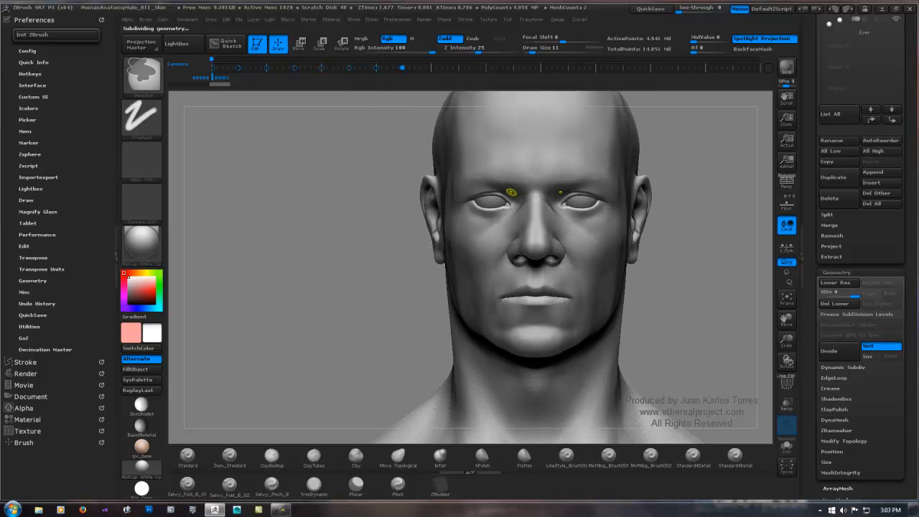
ctrl+right_drag(510, 192, 707, 191)
right_drag(533, 217, 575, 221)
right_click(576, 228)
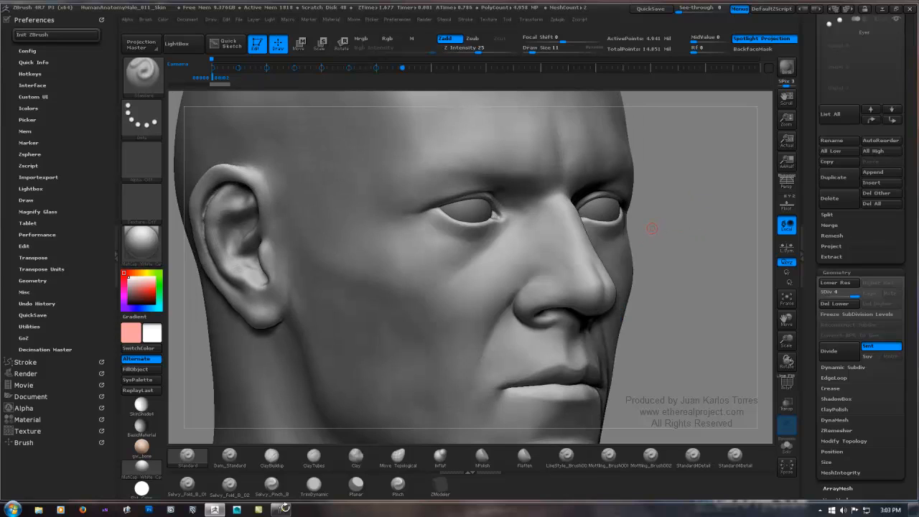
Step: Bring up the HD geometry subdivision options for the body
scroll(861, 301, down, 5)
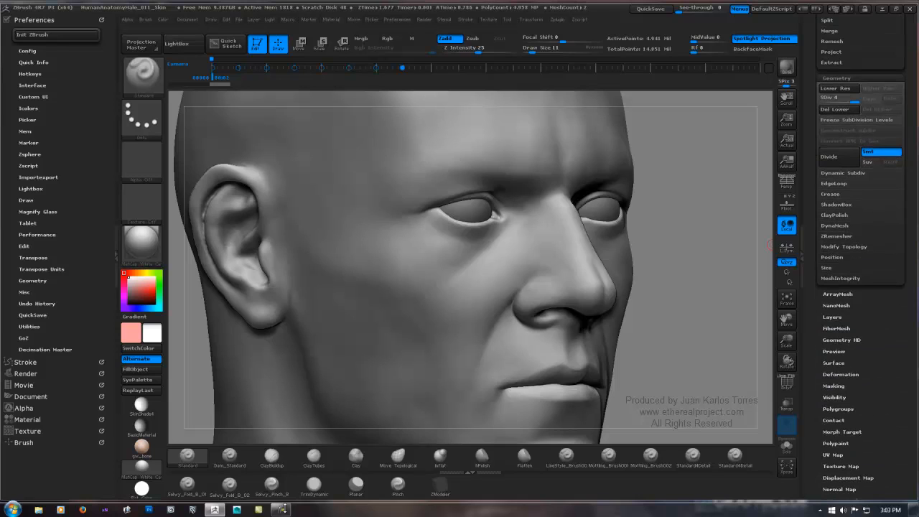
click(841, 339)
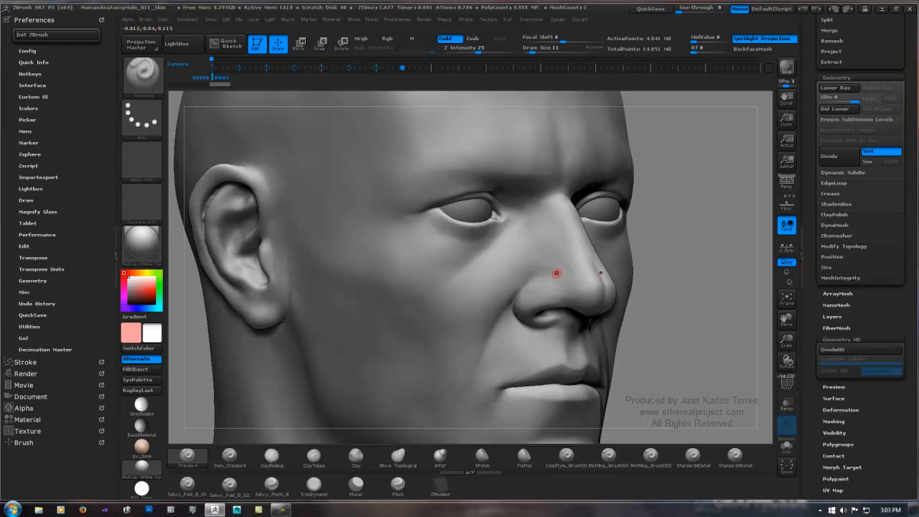
mouse_move(576, 259)
right_down()
mouse_move(515, 248)
mouse_move(559, 261)
mouse_move(575, 256)
right_up()
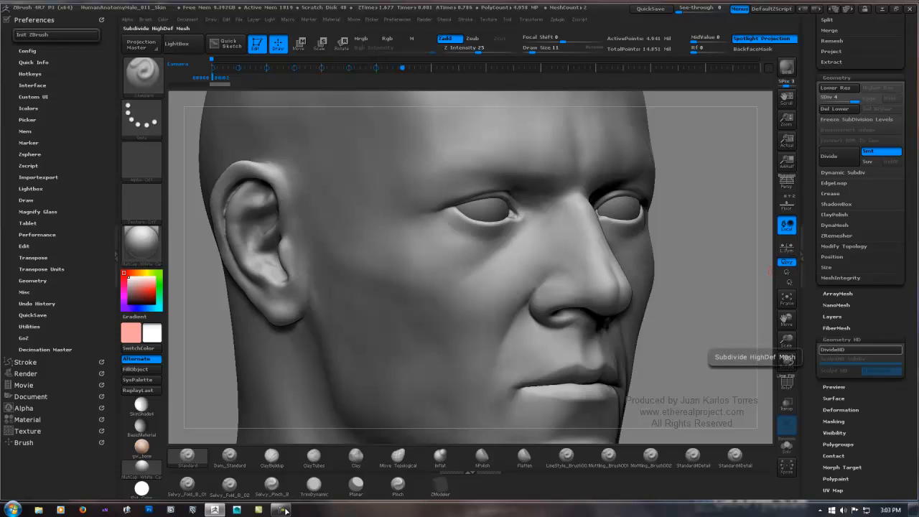
click(860, 350)
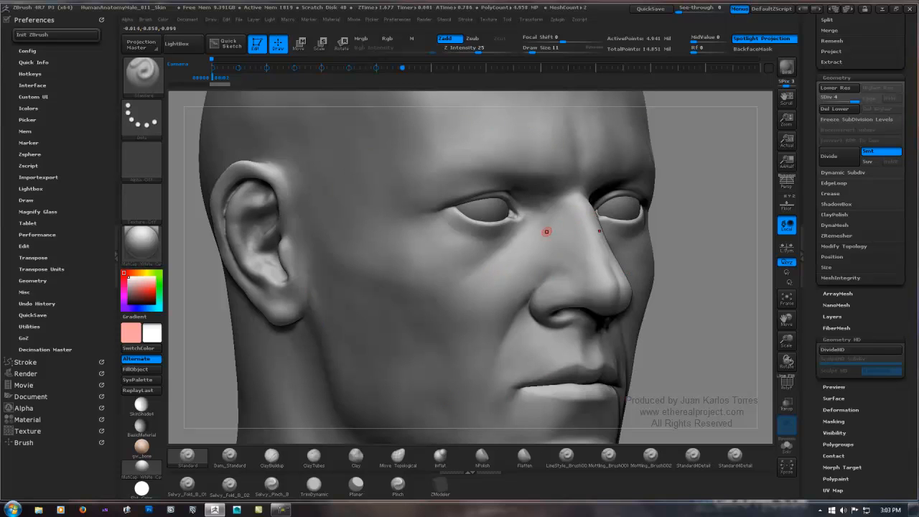
Step: Examine the face around the eyes, nose and cheeks at the current resolution
right_drag(500, 263, 456, 277)
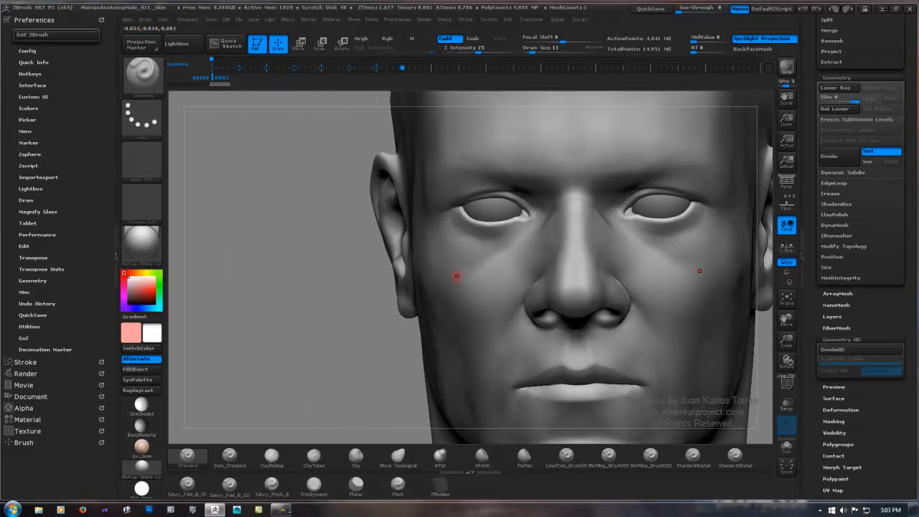
right_drag(385, 320, 373, 319)
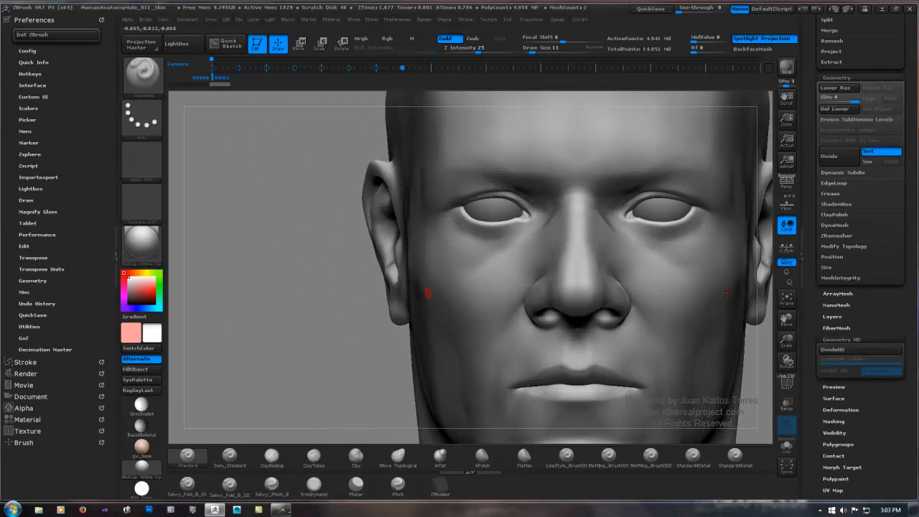
alt+right_drag(502, 337, 394, 331)
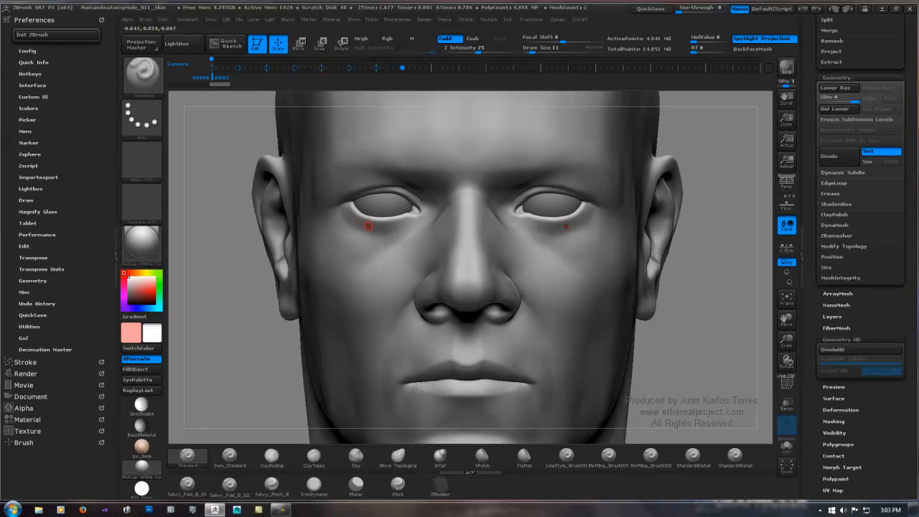
mouse_move(367, 225)
right_down()
mouse_move(440, 241)
mouse_move(432, 253)
mouse_move(442, 228)
mouse_move(477, 222)
mouse_move(451, 226)
right_up()
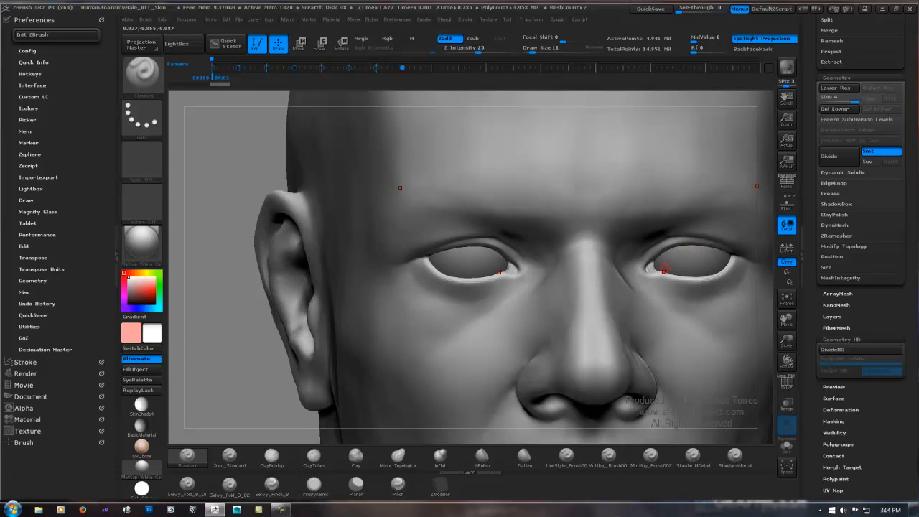
alt+right_drag(664, 270, 624, 237)
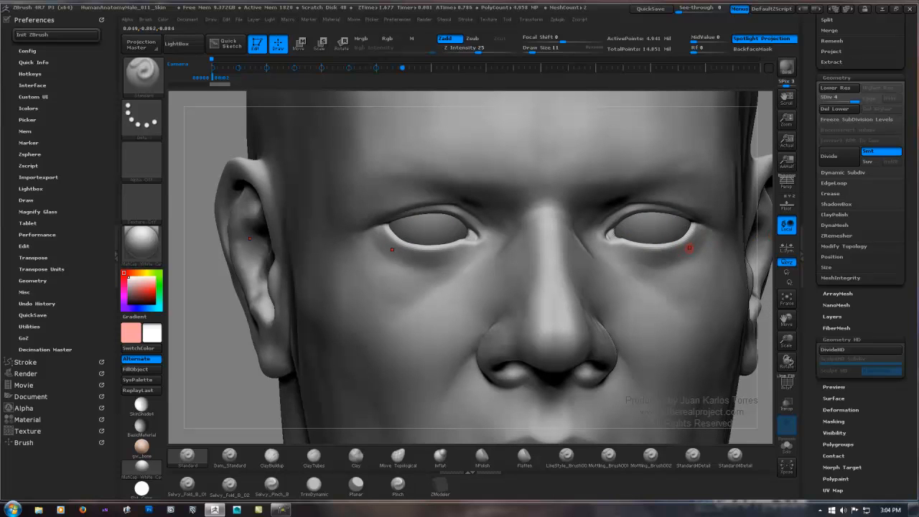
mouse_move(692, 246)
ctrl+right_down()
mouse_move(682, 201)
mouse_move(576, 222)
mouse_move(645, 225)
mouse_move(636, 196)
ctrl+right_up()
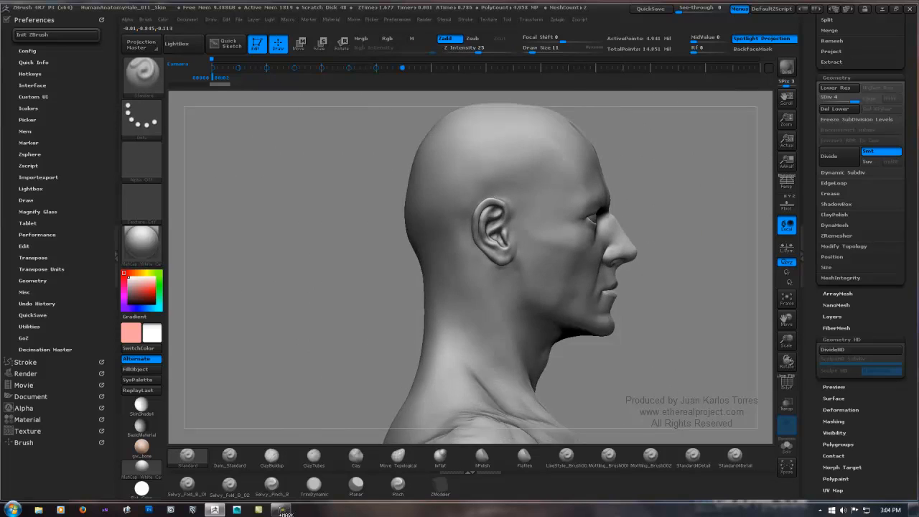
Step: Choose MaskLasso as the masking brush with the head in side profile
alt+right_drag(697, 199, 608, 233)
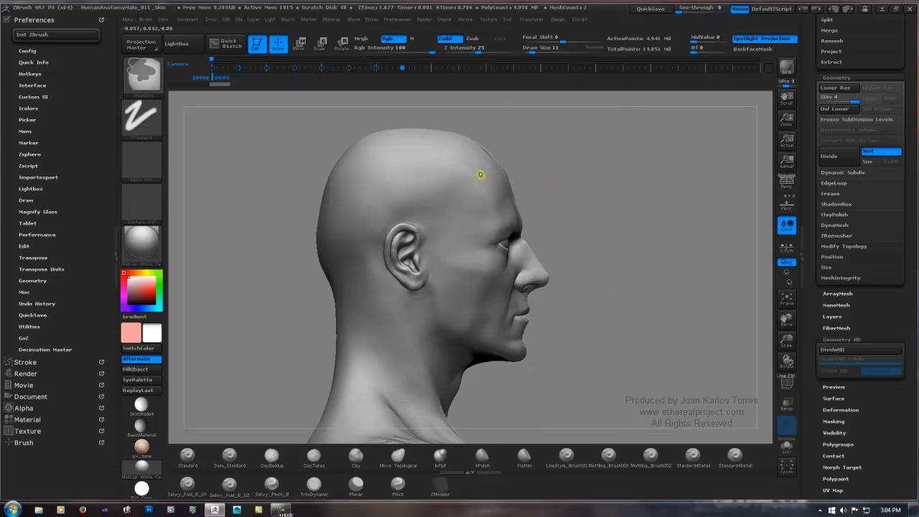
ctrl+click(143, 78)
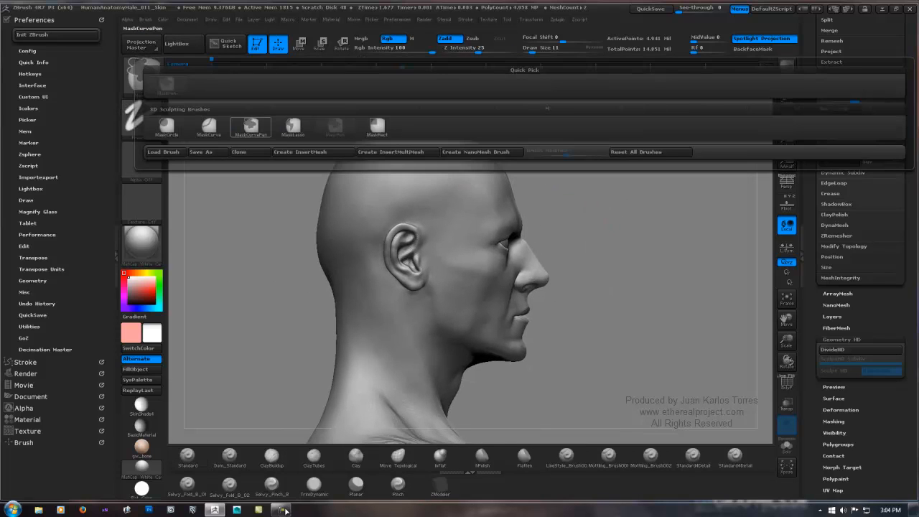
mouse_move(293, 127)
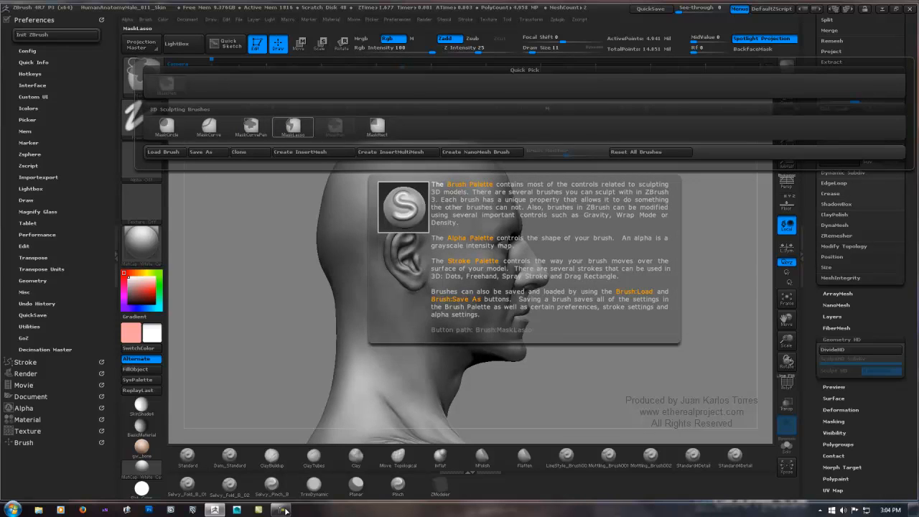
ctrl+click(293, 127)
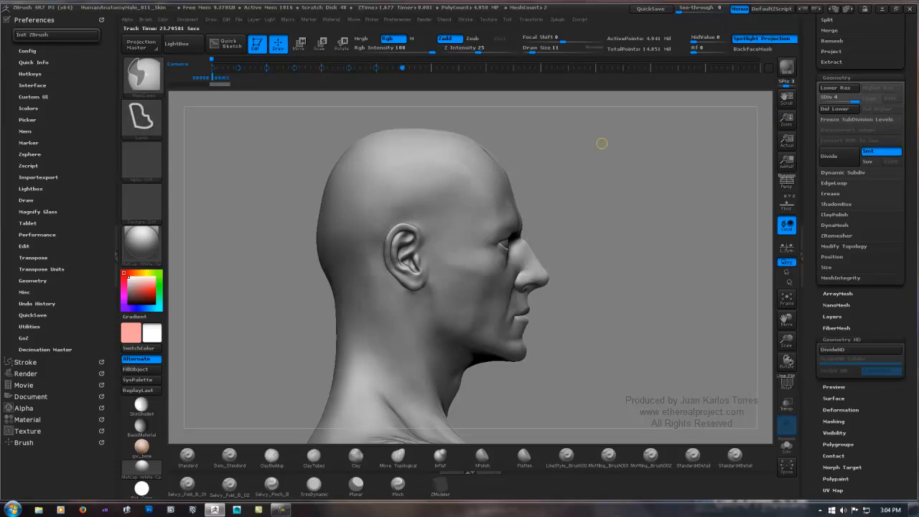
mouse_move(602, 144)
ctrl+mouse_down()
mouse_move(567, 127)
mouse_move(593, 146)
ctrl+mouse_up()
Step: Bake the body's untitled layer into the mesh, leaving its layer list empty
mouse_move(890, 409)
mouse_down()
mouse_move(890, 94)
mouse_move(890, 240)
mouse_up()
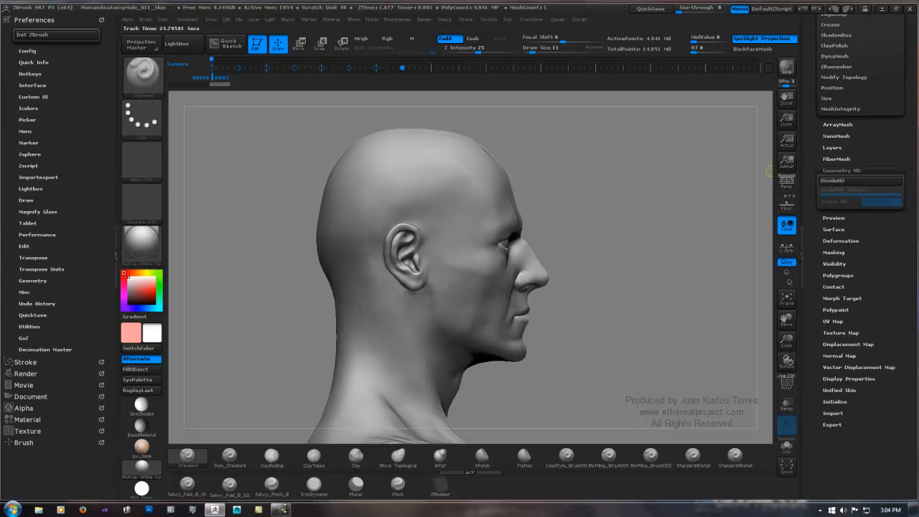
click(831, 147)
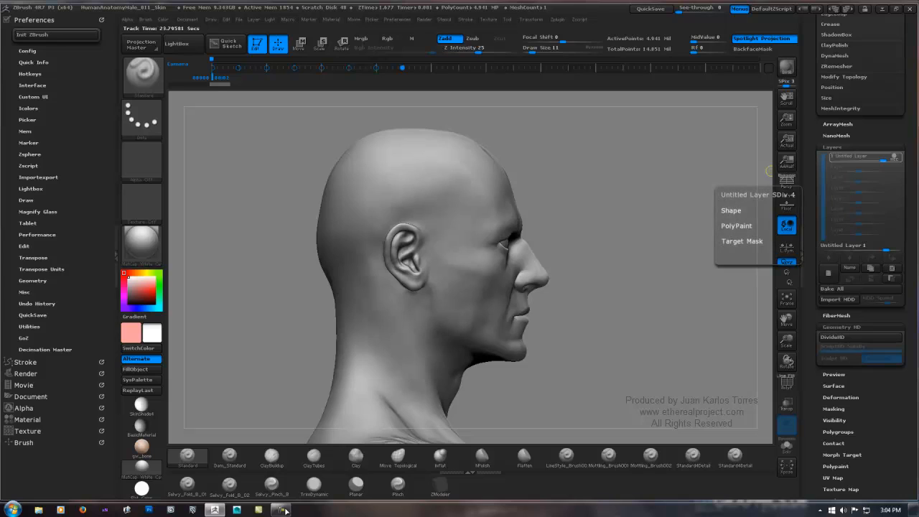
click(893, 156)
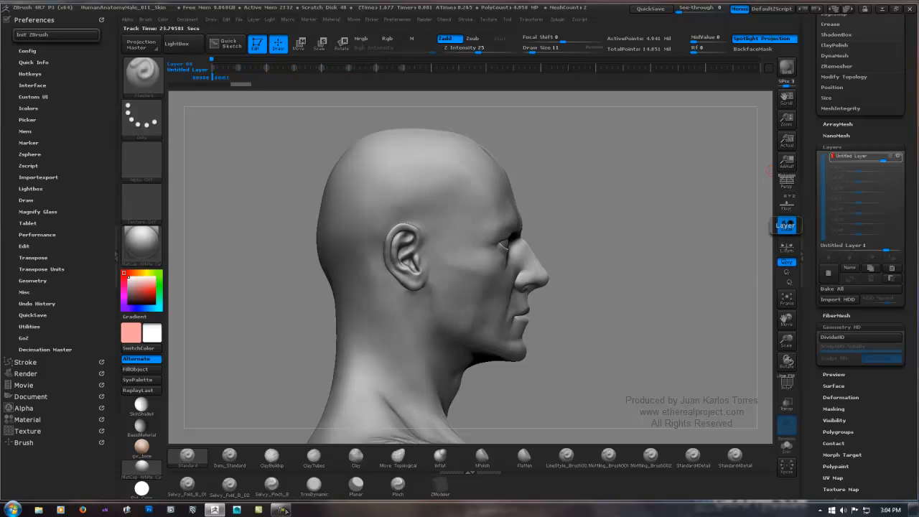
click(787, 225)
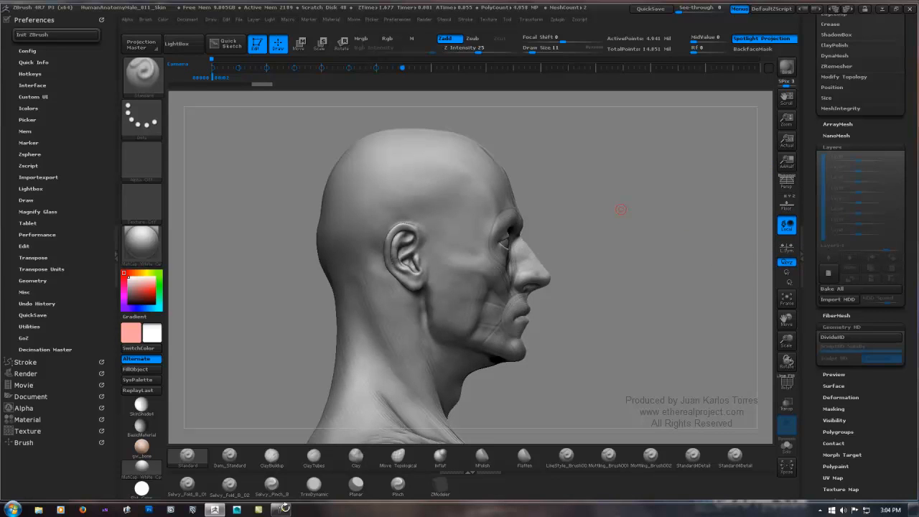
key(ctrl+z)
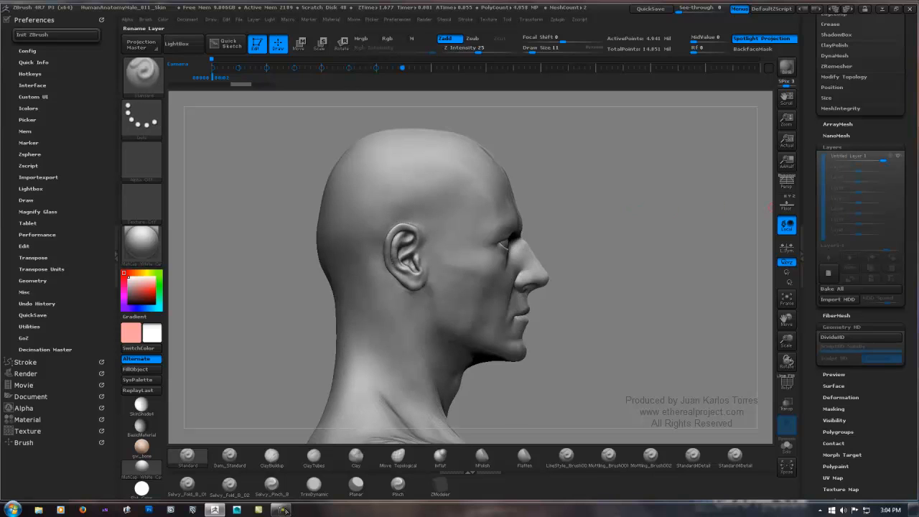
click(839, 289)
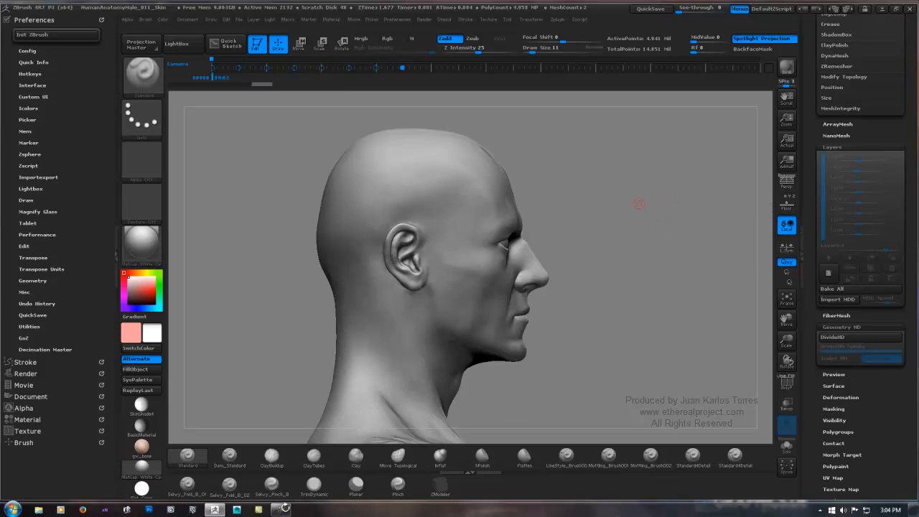
Step: Lasso-mask the front of the head in profile, covering the face, ear, jaw and front of the neck
mouse_move(639, 204)
mouse_down()
mouse_move(590, 207)
mouse_move(634, 199)
mouse_up()
mouse_move(468, 420)
alt+right_down()
mouse_move(463, 215)
mouse_move(450, 261)
mouse_move(460, 349)
alt+right_up()
mouse_move(611, 260)
ctrl+right_down()
mouse_move(600, 248)
mouse_move(474, 225)
mouse_move(624, 183)
mouse_move(636, 166)
mouse_move(660, 215)
mouse_move(604, 270)
ctrl+right_up()
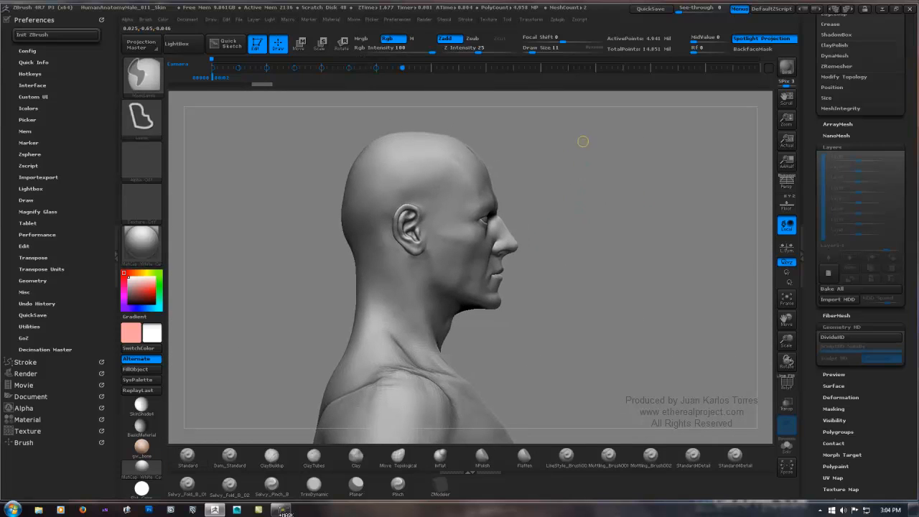
mouse_move(585, 140)
ctrl+mouse_down()
mouse_move(538, 122)
mouse_move(457, 117)
mouse_move(408, 160)
mouse_move(389, 244)
mouse_move(411, 289)
mouse_move(432, 304)
mouse_move(587, 308)
ctrl+mouse_up()
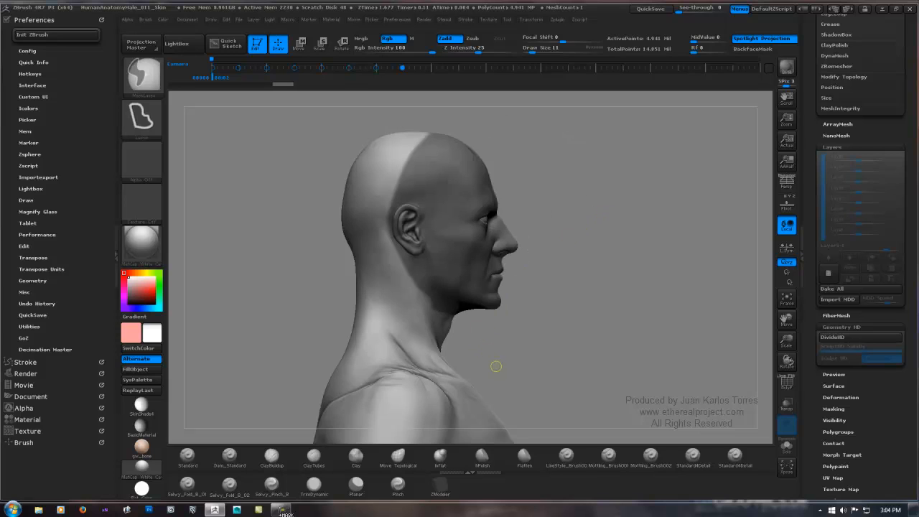
Step: Undo the last head mask and lasso-mask the front of the head again in profile, including the face and ear
mouse_move(503, 371)
ctrl+mouse_down()
mouse_move(439, 364)
mouse_move(394, 308)
mouse_move(379, 237)
mouse_move(504, 108)
ctrl+mouse_up()
mouse_move(587, 180)
mouse_down()
mouse_move(409, 184)
mouse_move(613, 174)
mouse_up()
key(ctrl+z)
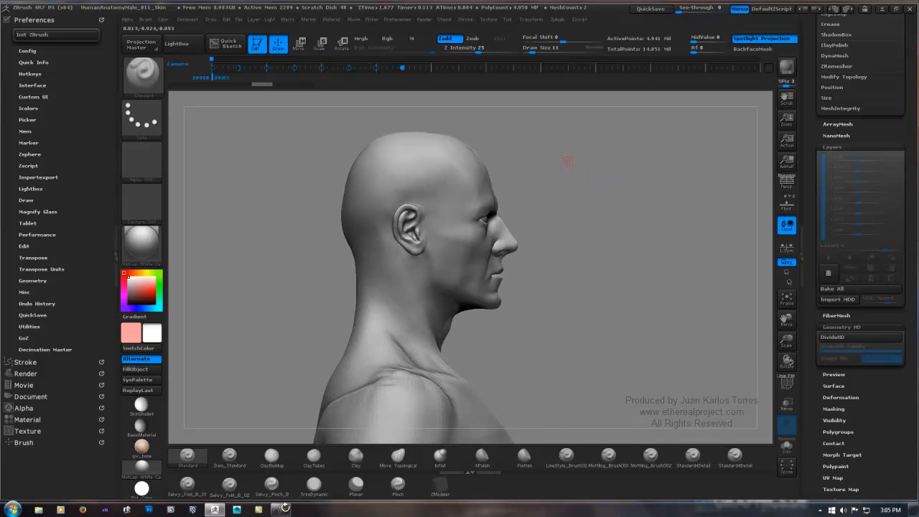
mouse_move(558, 131)
ctrl+mouse_down()
mouse_move(463, 127)
mouse_move(392, 188)
mouse_move(409, 244)
mouse_move(452, 313)
mouse_move(539, 334)
ctrl+mouse_up()
Step: Lasso-mask both hands up to the wrists in the front view of the body
right_drag(603, 243, 650, 238)
alt+right_drag(651, 239, 595, 195)
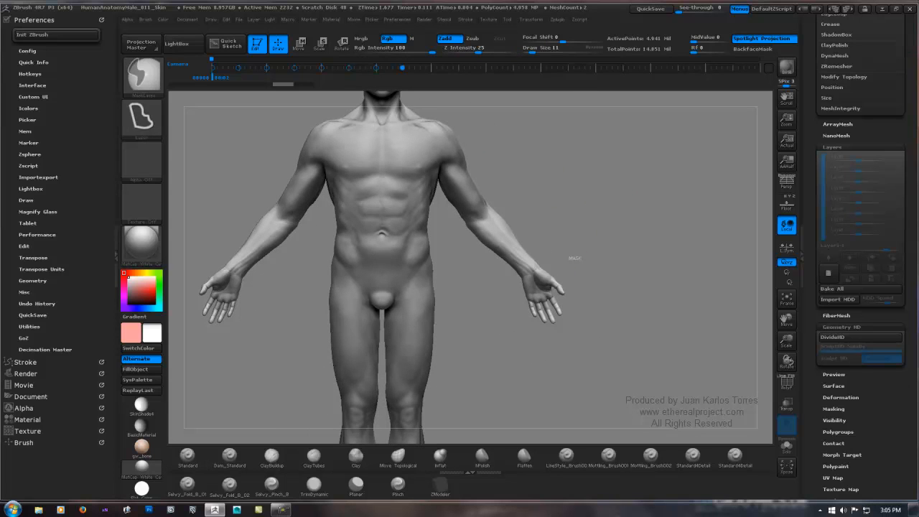
mouse_move(574, 256)
ctrl+mouse_down()
mouse_move(545, 323)
mouse_move(600, 294)
mouse_move(592, 267)
ctrl+mouse_up()
alt+right_drag(592, 267, 568, 131)
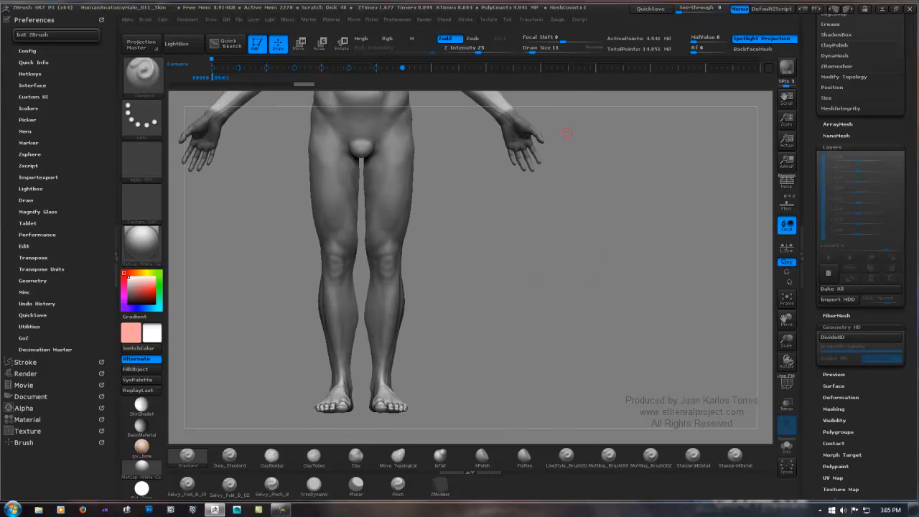
Step: Add both feet up to the ankles to the mask with the lasso
alt+right_drag(459, 351, 465, 267)
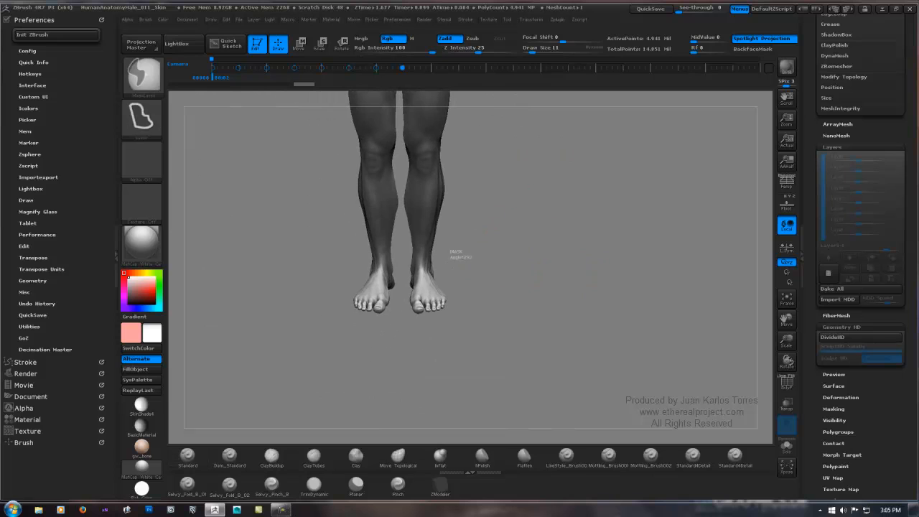
mouse_move(463, 260)
ctrl+mouse_down()
mouse_move(399, 280)
mouse_move(470, 316)
mouse_move(468, 262)
ctrl+mouse_up()
mouse_move(553, 155)
alt+right_down()
mouse_move(588, 256)
mouse_move(642, 227)
alt+right_up()
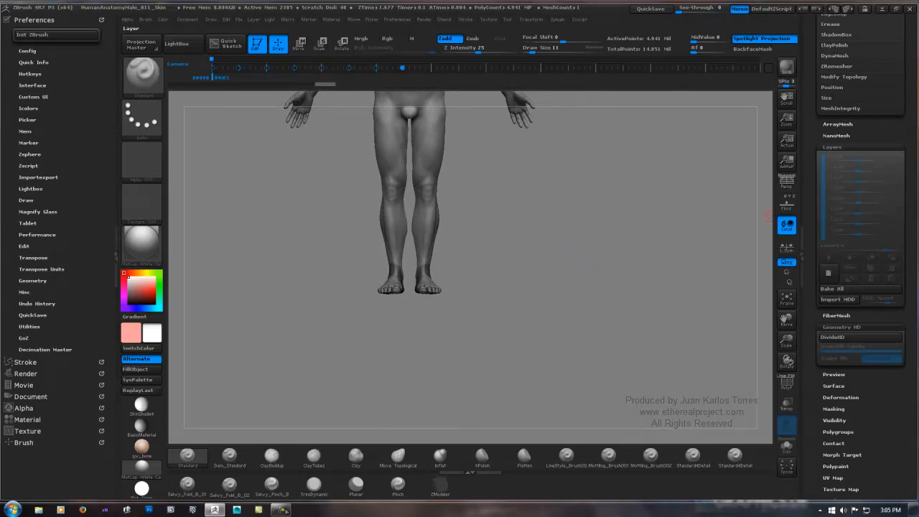
Step: Switch the body mesh to its lowest subdivision level, SDiv 1
drag(908, 204, 908, 392)
click(838, 127)
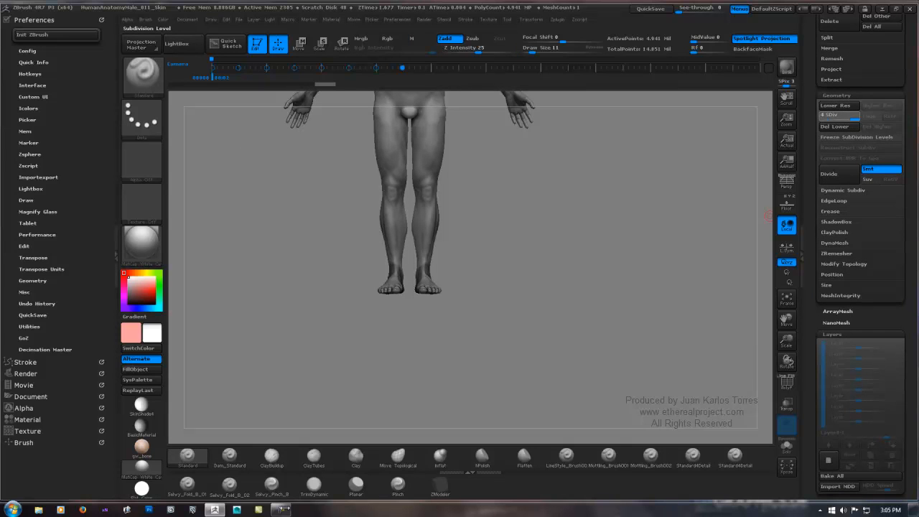
alt+right_drag(560, 166, 584, 258)
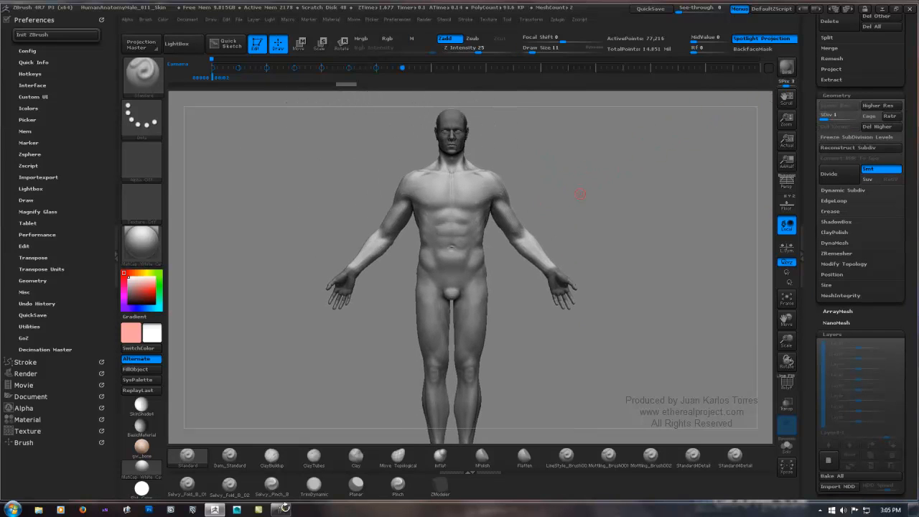
click(833, 174)
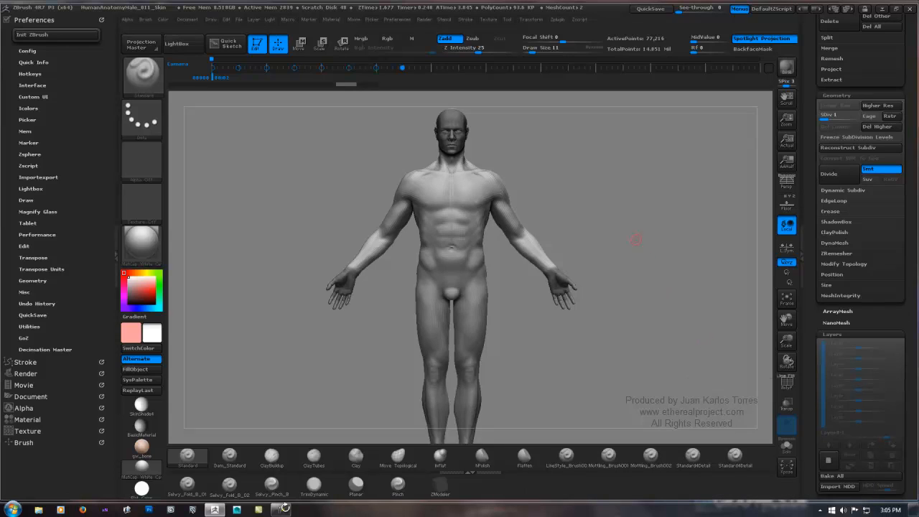
Step: Invert the mask so head, hands and feet are exposed, and subdivide the body up to SDiv 4
key(ctrl)
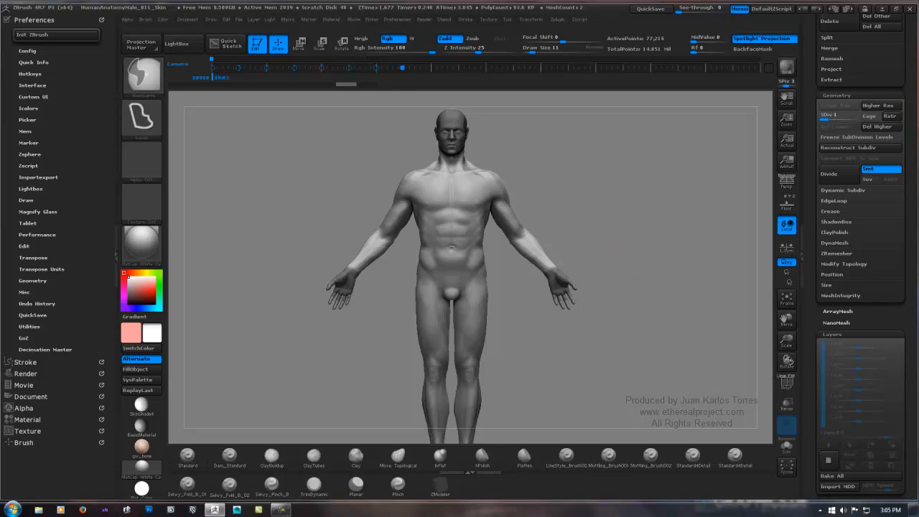
ctrl+click(630, 223)
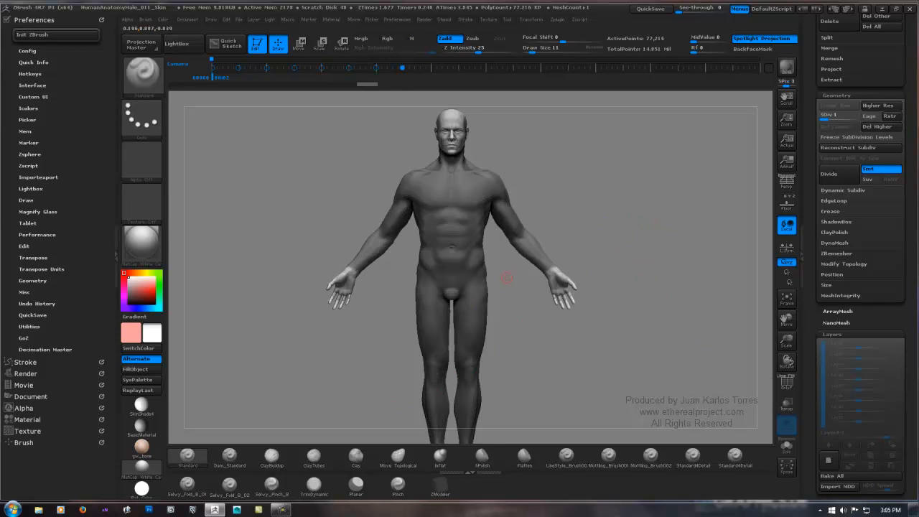
key(ctrl+d)
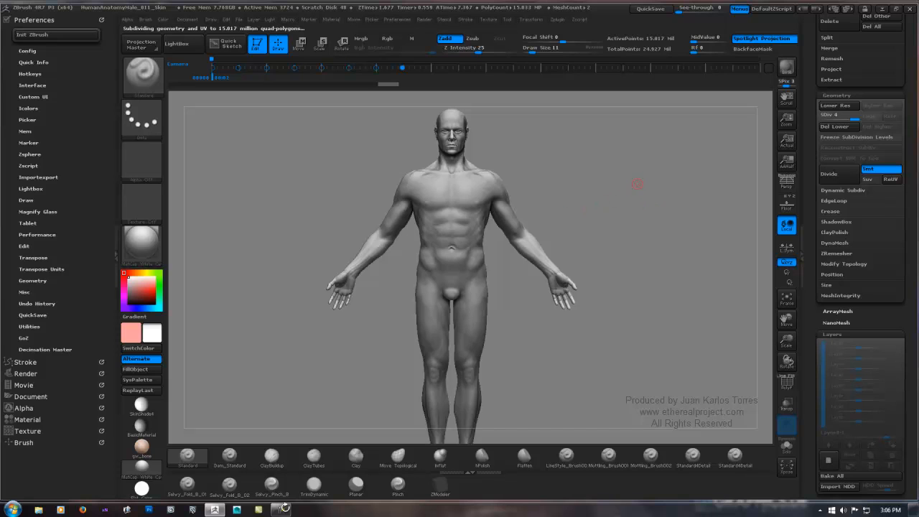
Step: Display the polyframe and examine the mesh density across the face, ear and back of the head
ctrl+right_drag(448, 133, 684, 136)
alt+right_drag(538, 147, 516, 291)
ctrl+right_drag(443, 221, 682, 228)
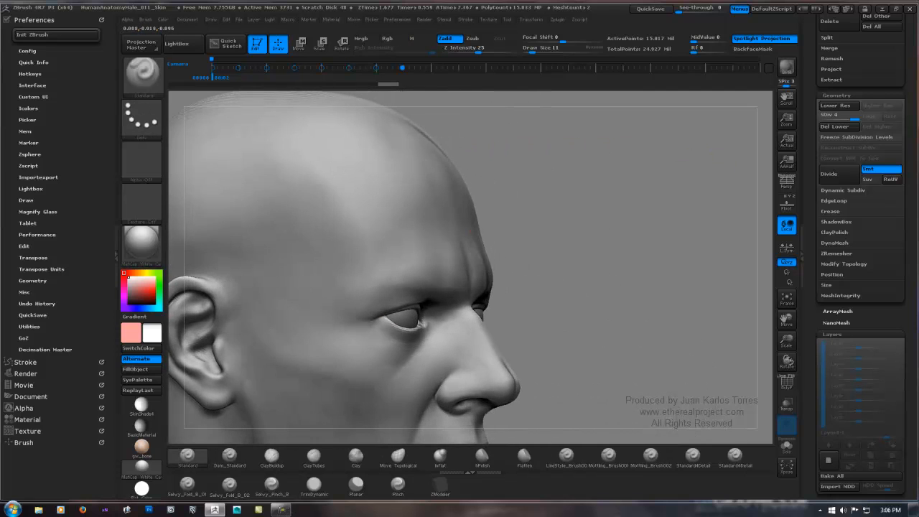
key(shift+f)
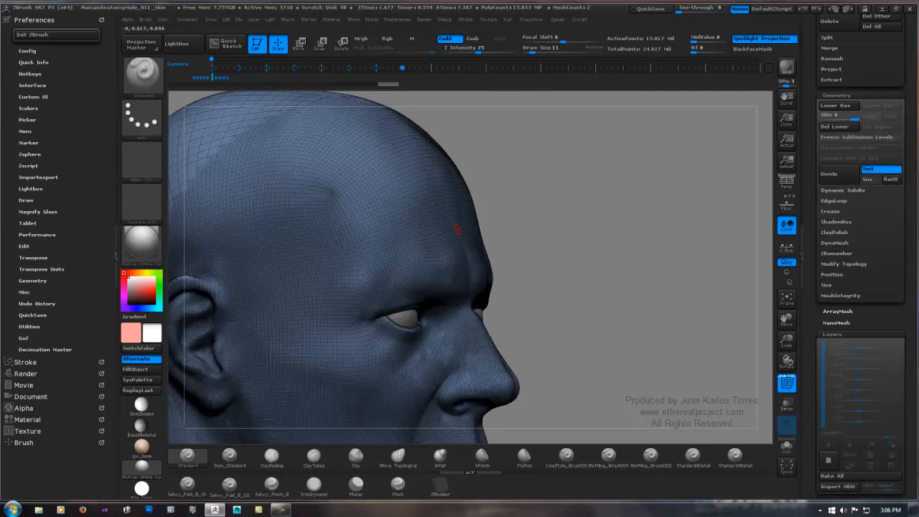
alt+right_drag(457, 229, 597, 148)
right_drag(543, 176, 615, 176)
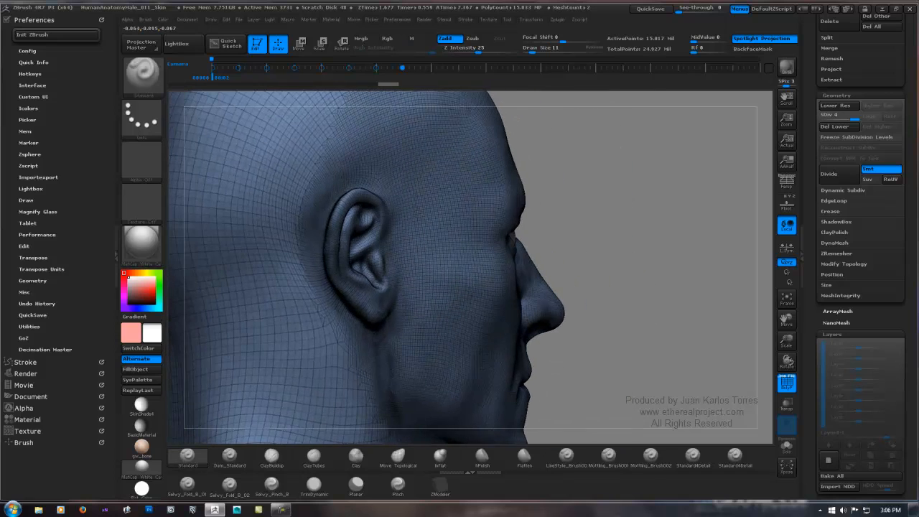
Step: Examine the wireframe density on the hand and wrist, and on the face from the side and front
mouse_move(468, 423)
alt+right_down()
mouse_move(445, 222)
mouse_move(631, 185)
mouse_move(610, 178)
mouse_move(590, 65)
alt+right_up()
mouse_move(548, 318)
alt+right_down()
mouse_move(548, 123)
mouse_move(554, 83)
mouse_move(579, 45)
alt+right_up()
ctrl+right_drag(352, 243, 352, 359)
ctrl+right_drag(590, 152, 591, 164)
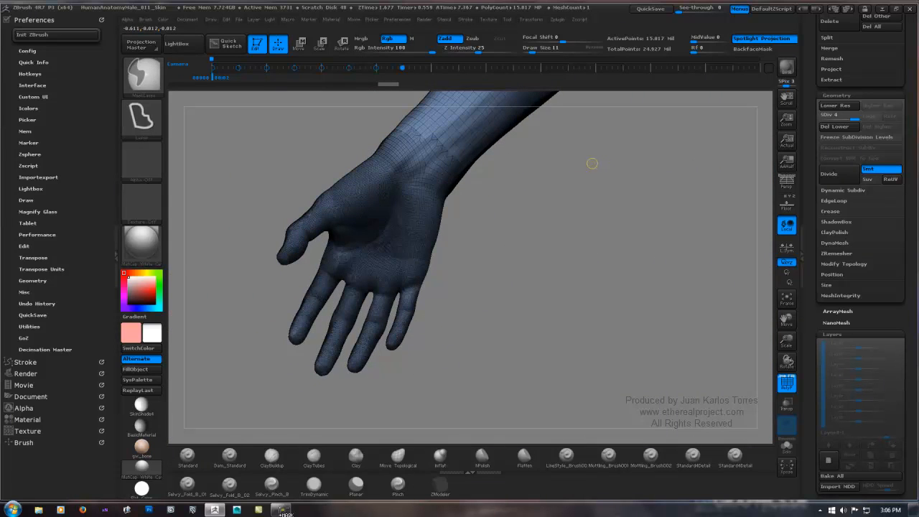
ctrl+right_drag(549, 102, 550, 160)
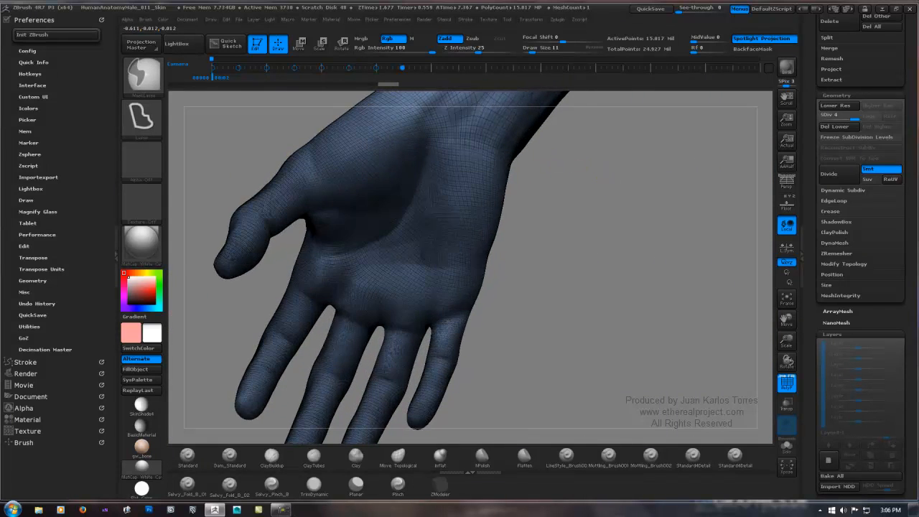
mouse_move(594, 237)
ctrl+right_down()
mouse_move(601, 156)
mouse_move(467, 382)
mouse_move(431, 473)
mouse_move(439, 510)
ctrl+right_up()
mouse_move(513, 196)
ctrl+right_down()
mouse_move(283, 513)
mouse_move(578, 196)
ctrl+right_up()
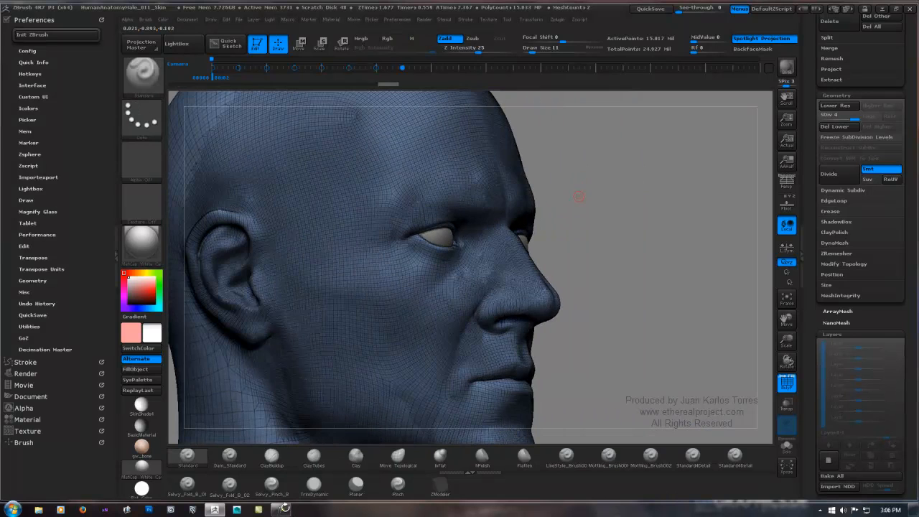
right_drag(651, 192, 623, 189)
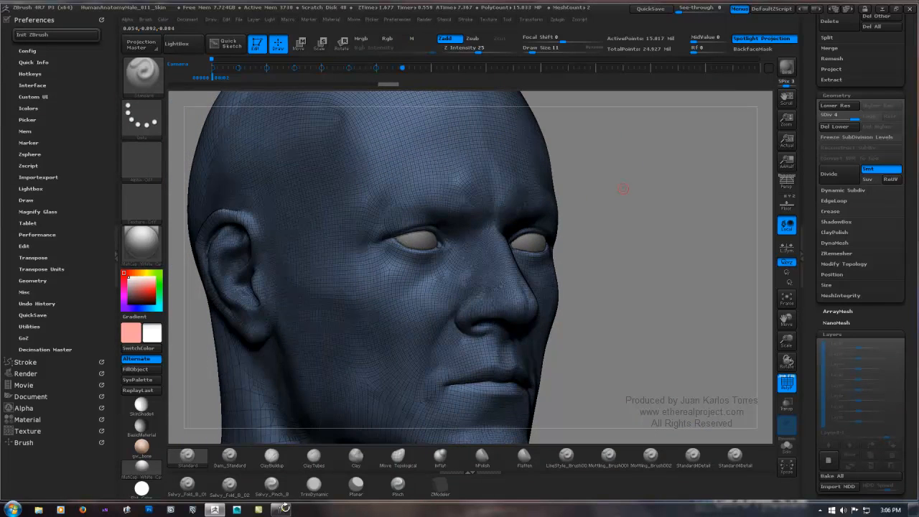
shift+right_drag(703, 181, 657, 182)
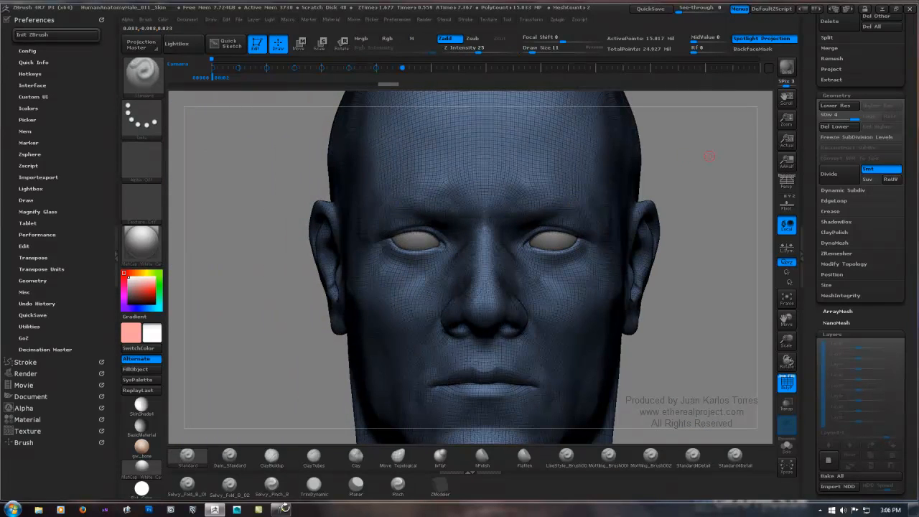
scroll(834, 15, up, 5)
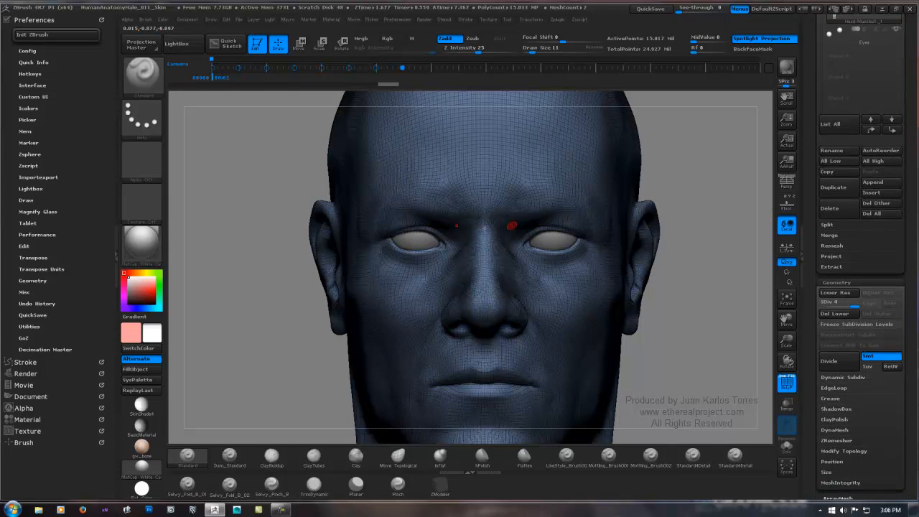
Step: Hide the polyframe and examine the shaded face around the eyes, nose and ear from front and side
key(shift+f)
ctrl+right_drag(417, 256, 499, 219)
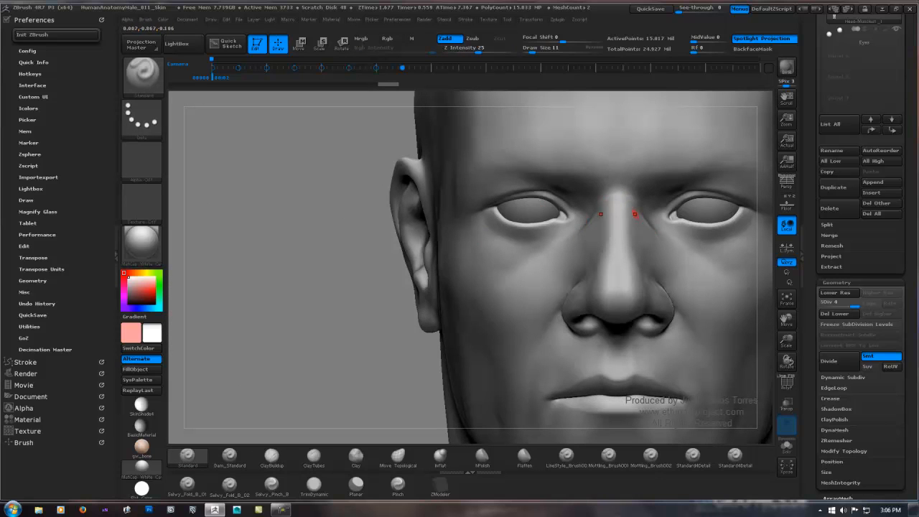
right_drag(567, 403, 440, 180)
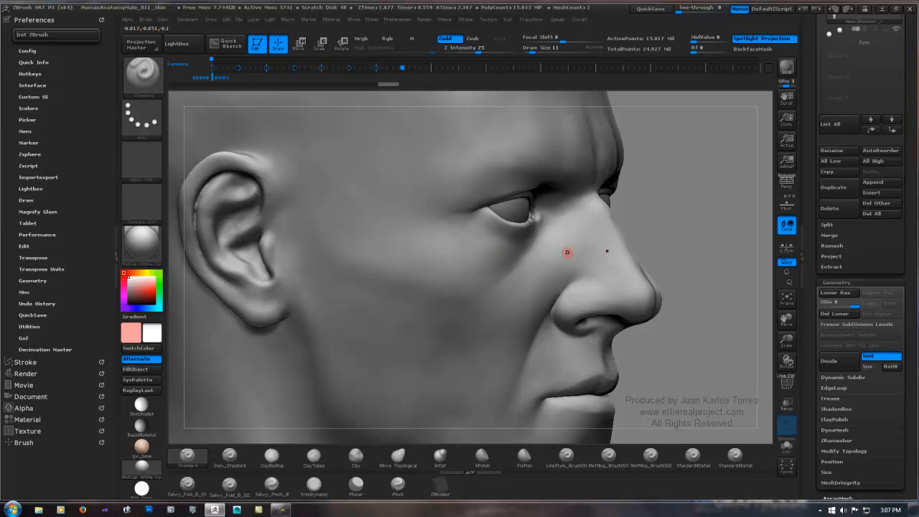
mouse_move(621, 289)
right_down()
mouse_move(648, 271)
mouse_move(426, 302)
mouse_move(442, 285)
right_up()
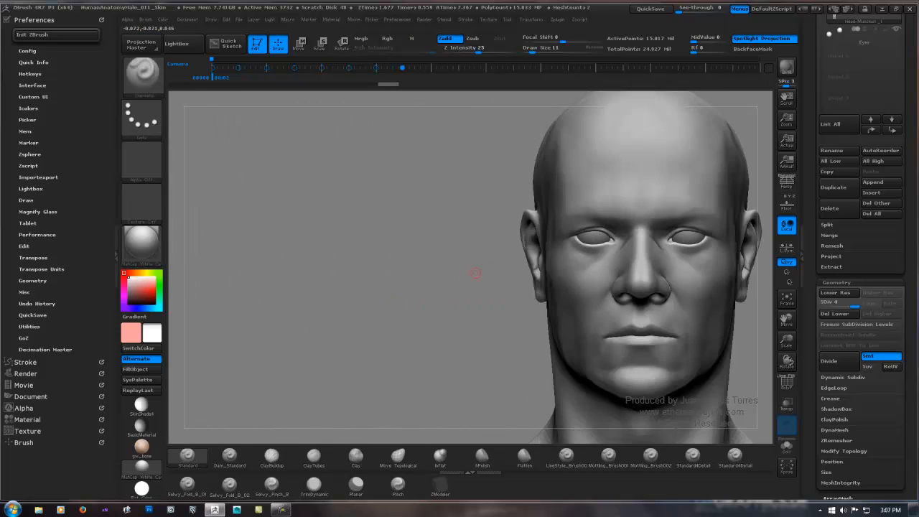
alt+right_drag(616, 247, 480, 249)
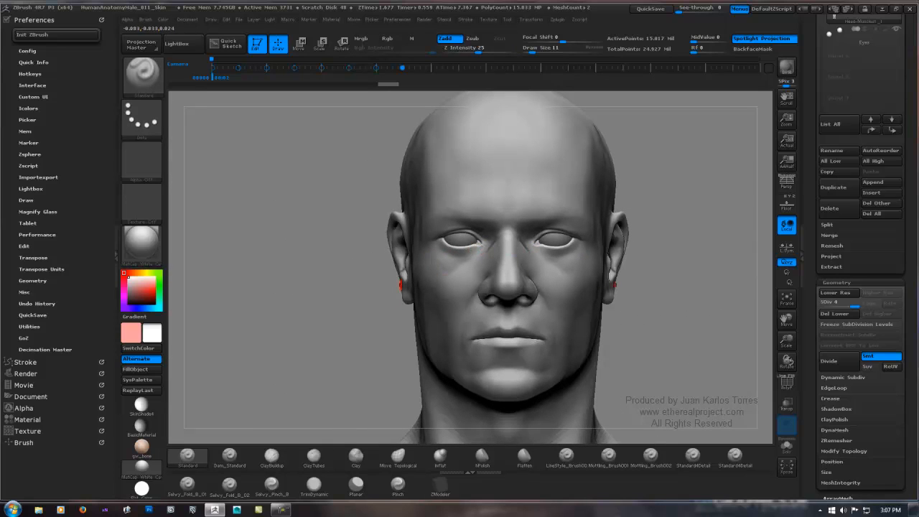
mouse_move(434, 276)
right_down()
mouse_move(481, 269)
mouse_move(388, 292)
right_up()
shift+right_drag(312, 330, 342, 316)
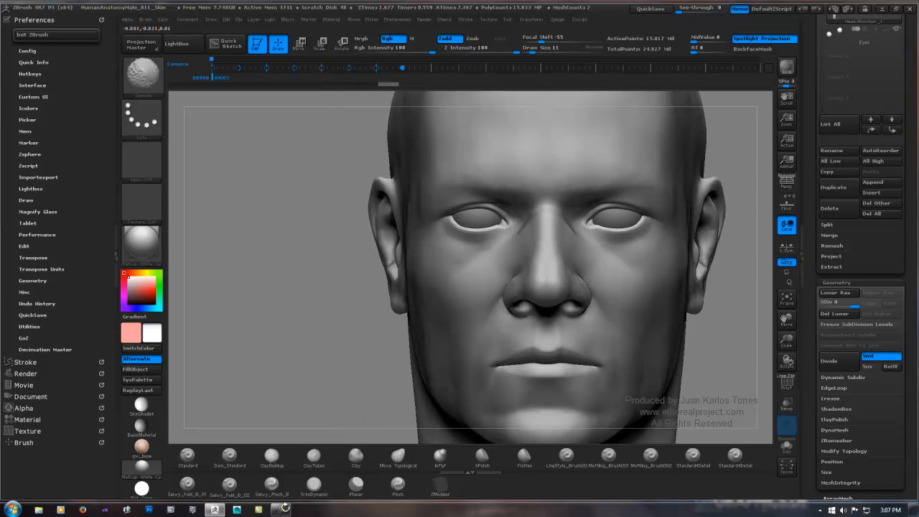
mouse_move(457, 242)
ctrl+right_down()
mouse_move(517, 219)
mouse_move(498, 243)
ctrl+right_up()
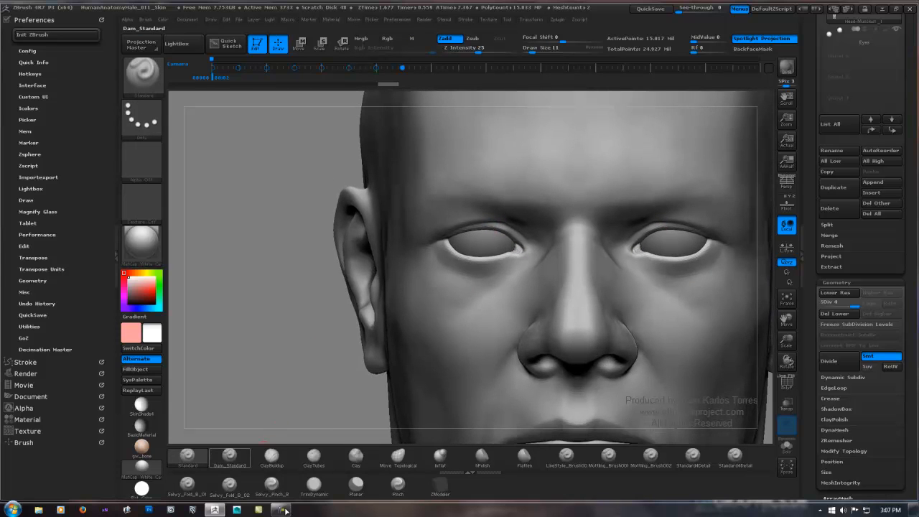
Step: Choose the Dam_Standard brush for the eyelid with Draw Size 53 and Z Intensity 12
click(230, 457)
mouse_move(424, 246)
ctrl+right_down()
mouse_move(505, 232)
mouse_move(564, 209)
mouse_move(569, 196)
ctrl+right_up()
ctrl+right_drag(479, 211, 534, 203)
key(space)
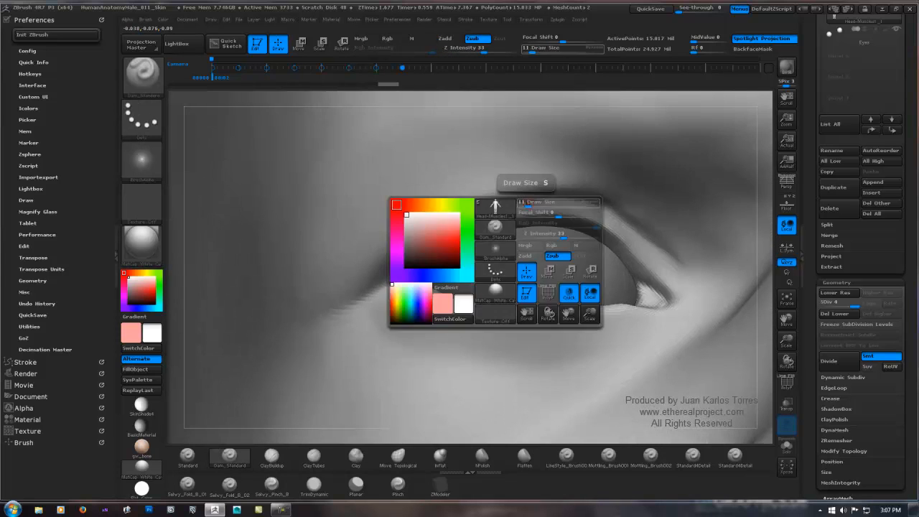
drag(532, 203, 600, 199)
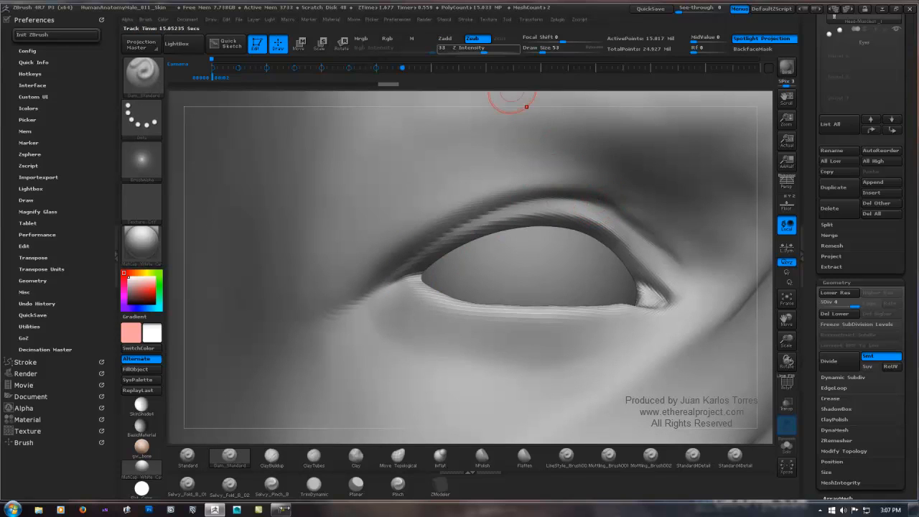
click(467, 49)
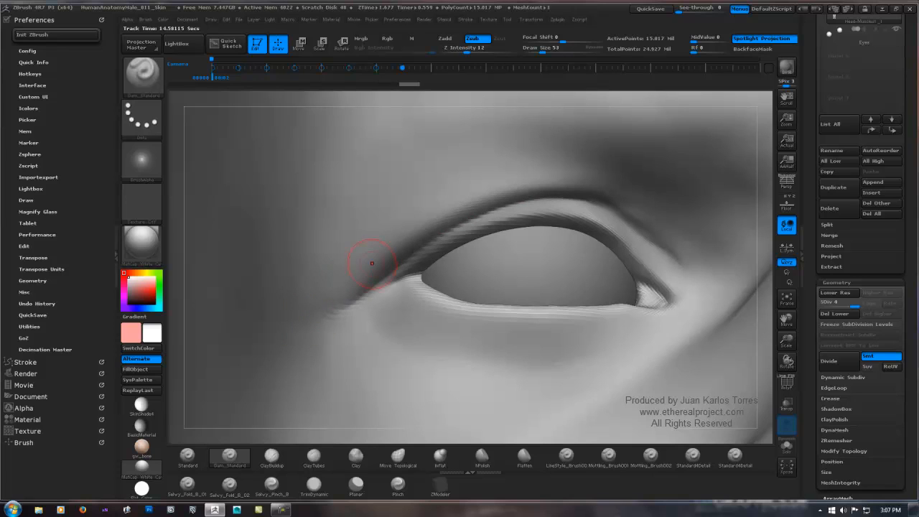
key(ctrl)
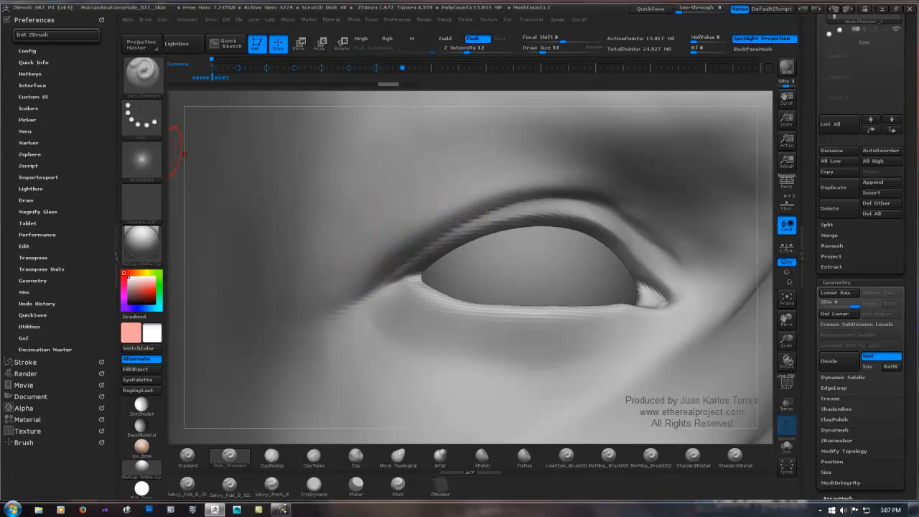
Step: Enable LazyMouse for the Dam_Standard brush with a reduced LazyStep, LazySmooth 10 and LazyRadius 22
key(shift)
click(14, 362)
click(32, 183)
click(32, 193)
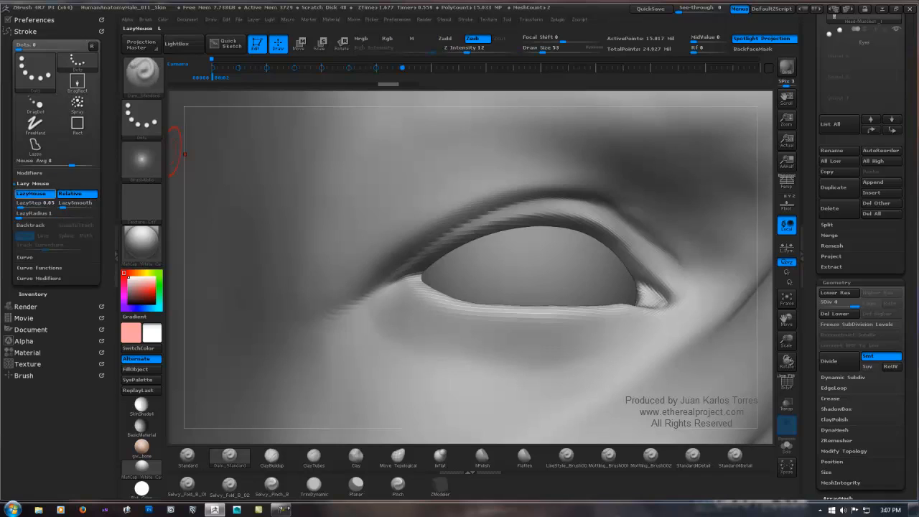
click(26, 203)
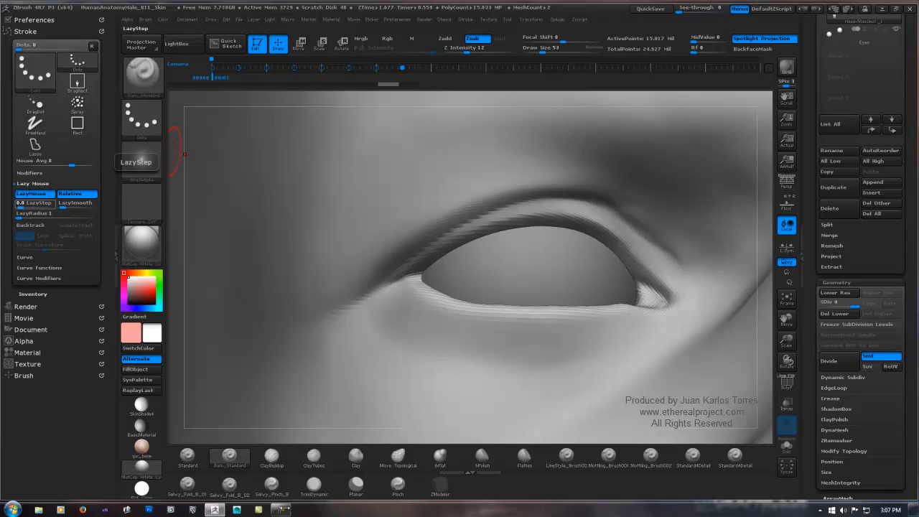
key(Tab)
text(10)
key(Return)
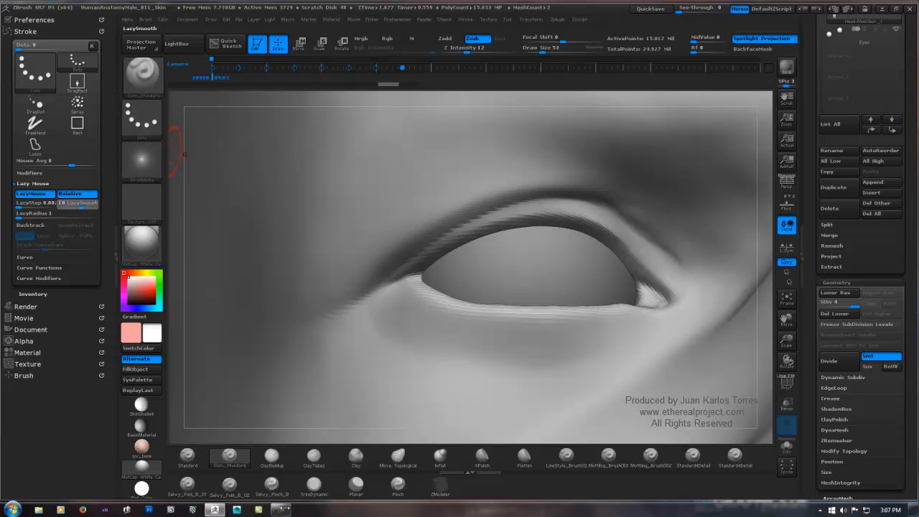
key(Tab)
text(22)
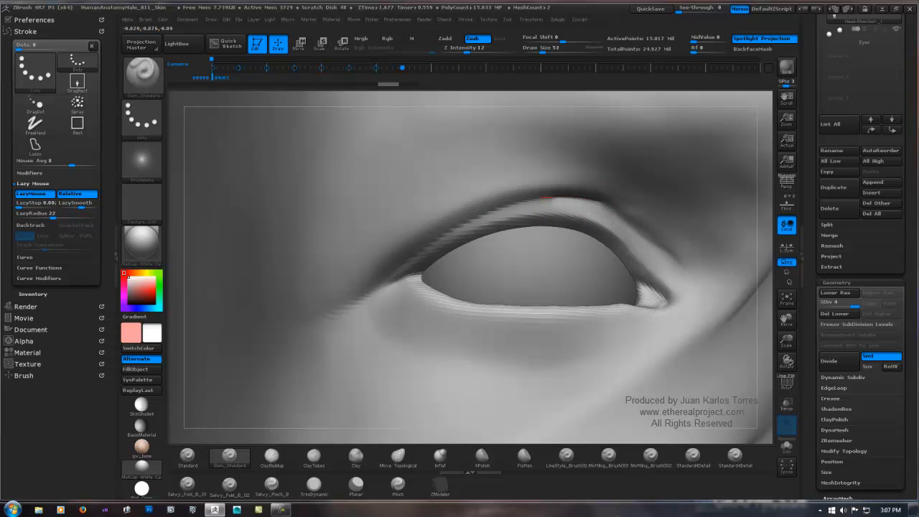
key(ctrl)
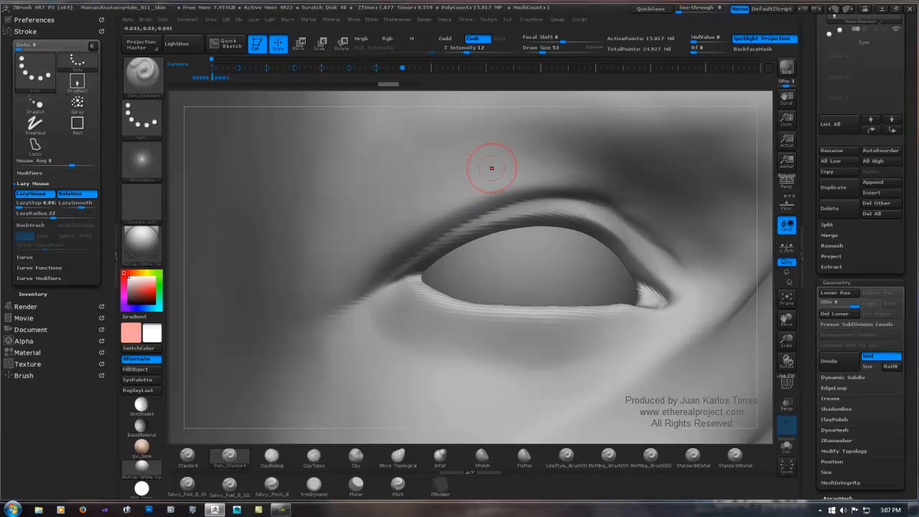
Step: Lower the Dam_Standard brush's Z Intensity to 6 and try a stroke along the outer part of the upper eyelid crease
key(space)
drag(504, 214, 500, 213)
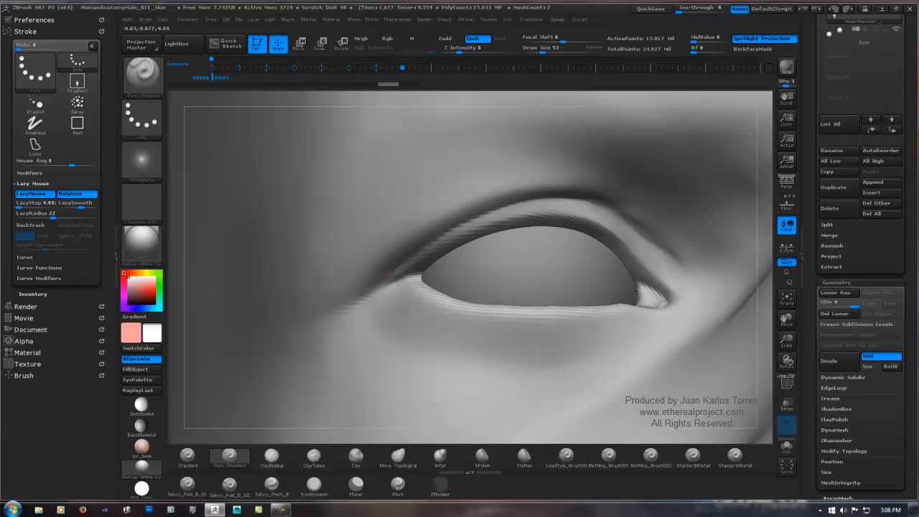
drag(327, 318, 326, 318)
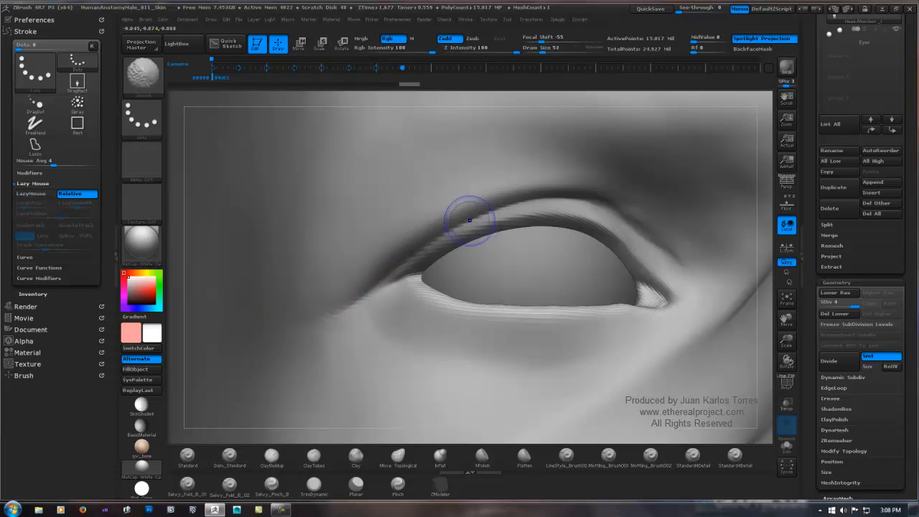
shift+drag(470, 220, 460, 226)
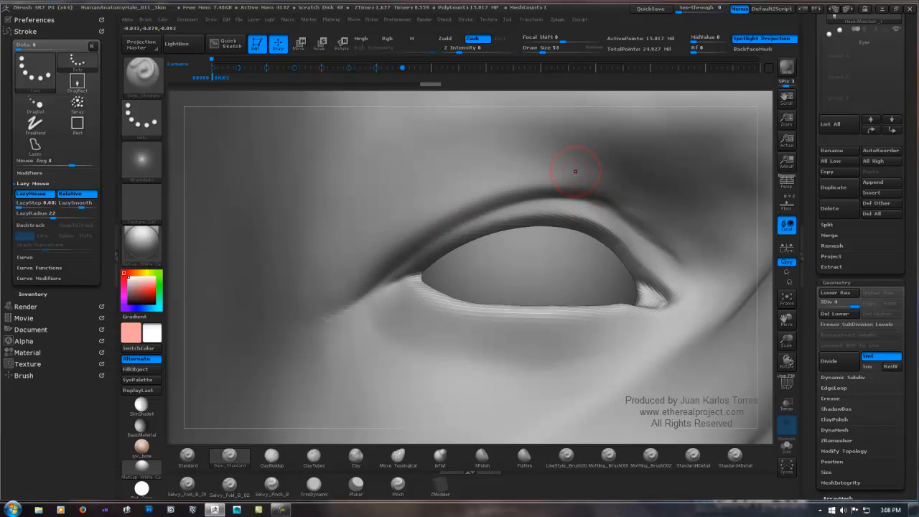
key(ctrl)
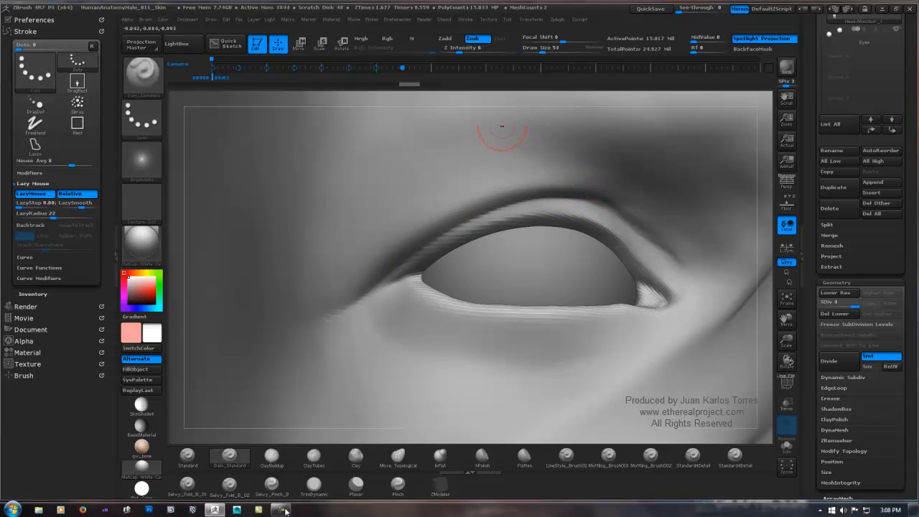
Step: Turn off Rgb for the Smooth brush, set its Z Intensity to 19 and soften the upper eyelid crease
key(shift)
shift+click(401, 38)
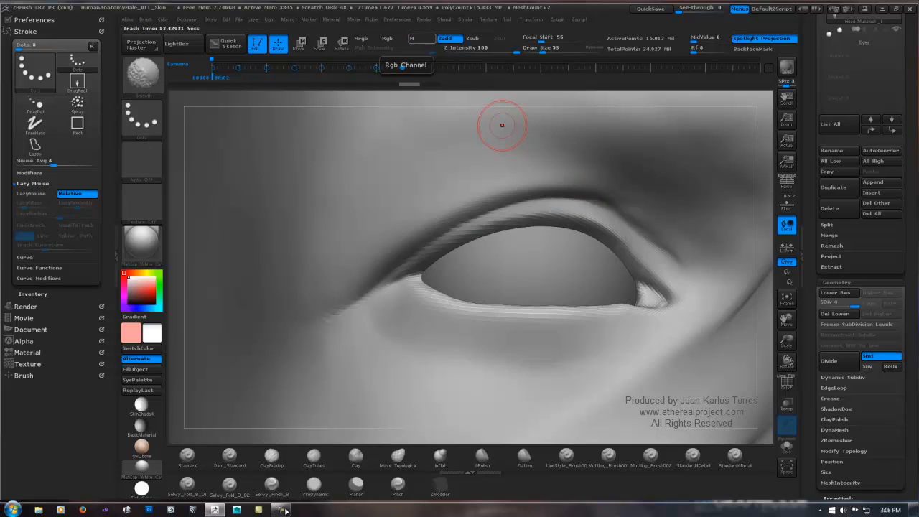
shift+click(471, 50)
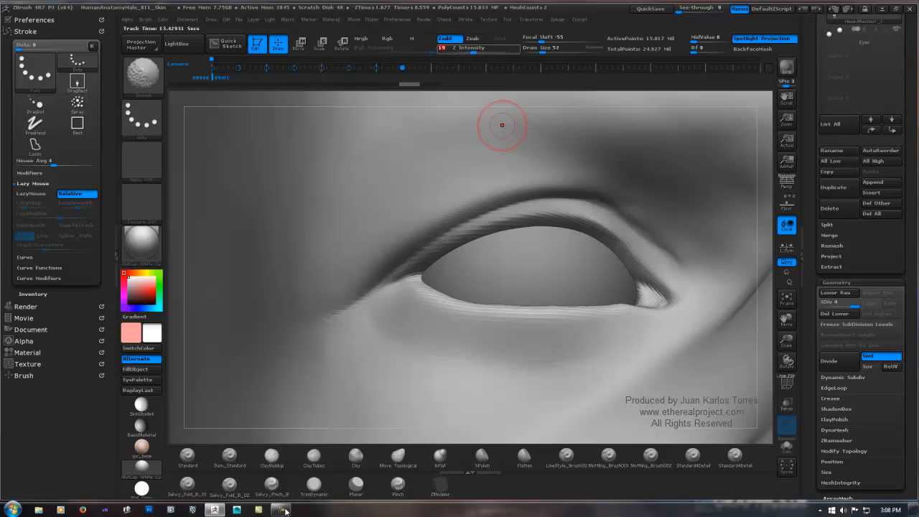
key(shift)
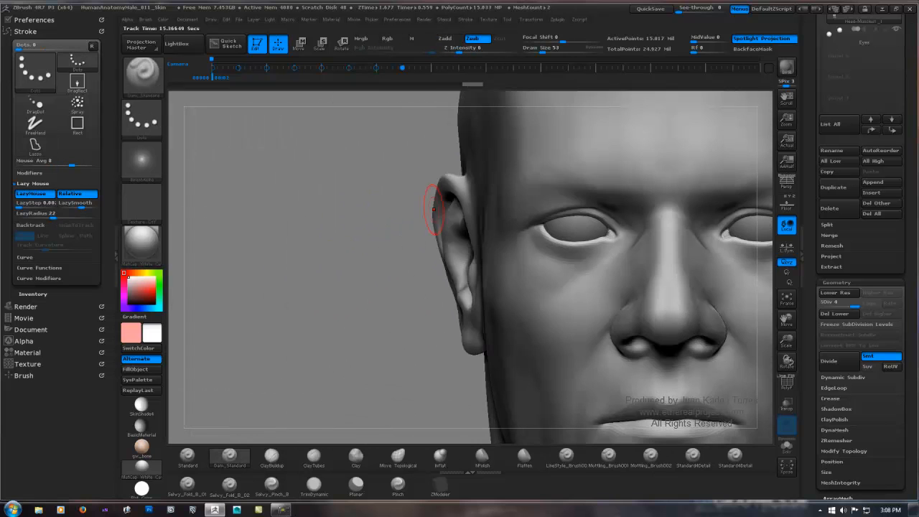
Step: Deepen the upper eyelid crease near the inner corner of the eye with Dam_Standard
ctrl+right_drag(463, 165, 463, 223)
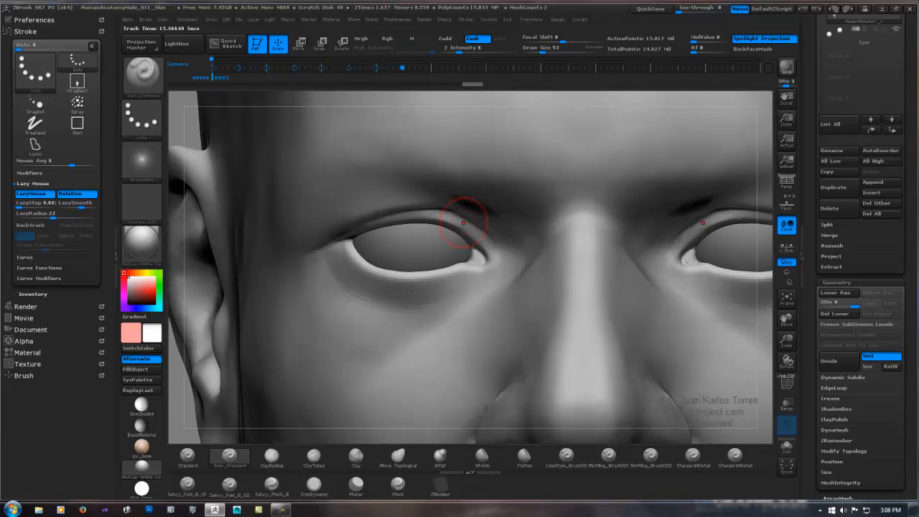
drag(494, 237, 498, 241)
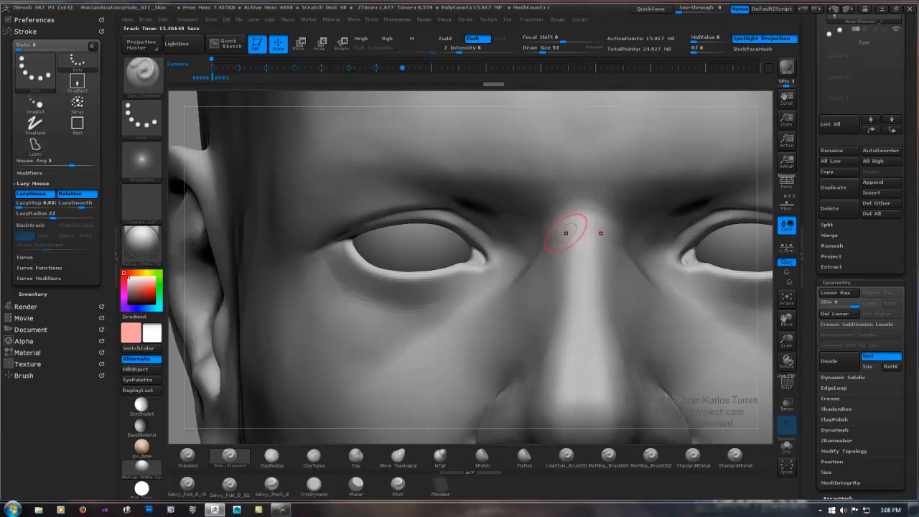
ctrl+right_drag(567, 231, 577, 180)
mouse_move(625, 198)
alt+right_down()
mouse_move(538, 174)
mouse_move(523, 252)
alt+right_up()
alt+right_drag(502, 218, 617, 181)
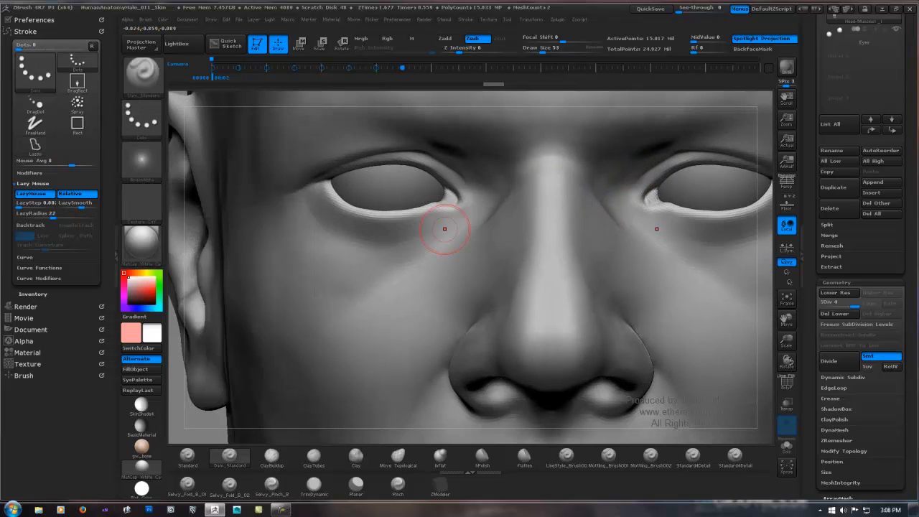
right_drag(437, 232, 490, 234)
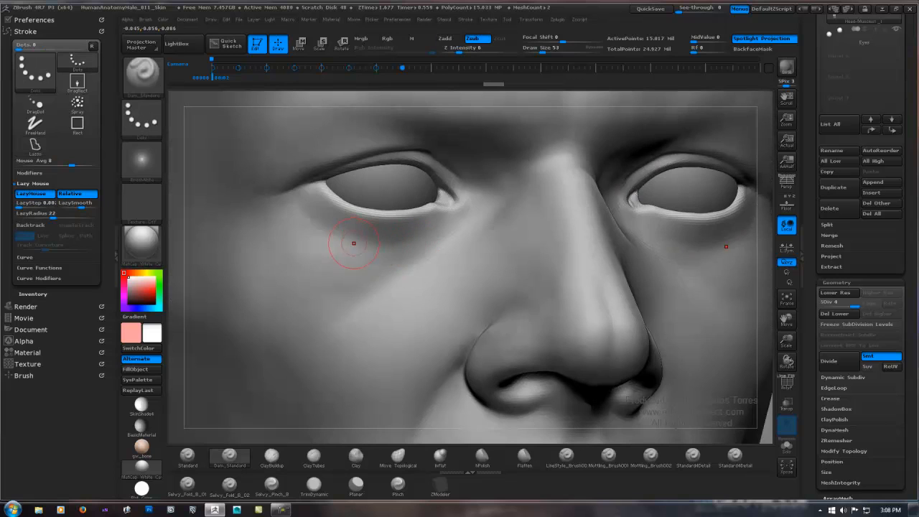
Step: Set the Draw Size to 15 and carve fine wrinkle lines beneath the lower eyelid
key(space)
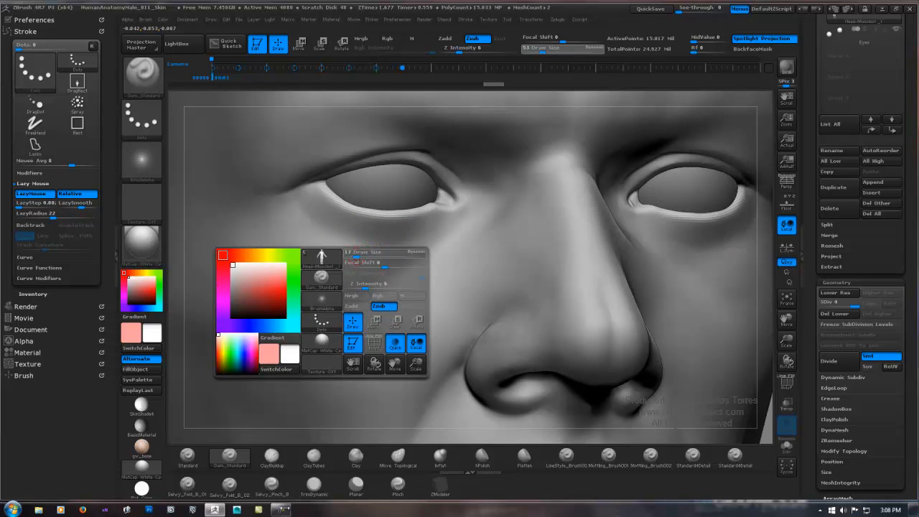
mouse_move(356, 256)
mouse_down()
mouse_move(432, 231)
mouse_move(329, 235)
mouse_up()
drag(441, 223, 405, 234)
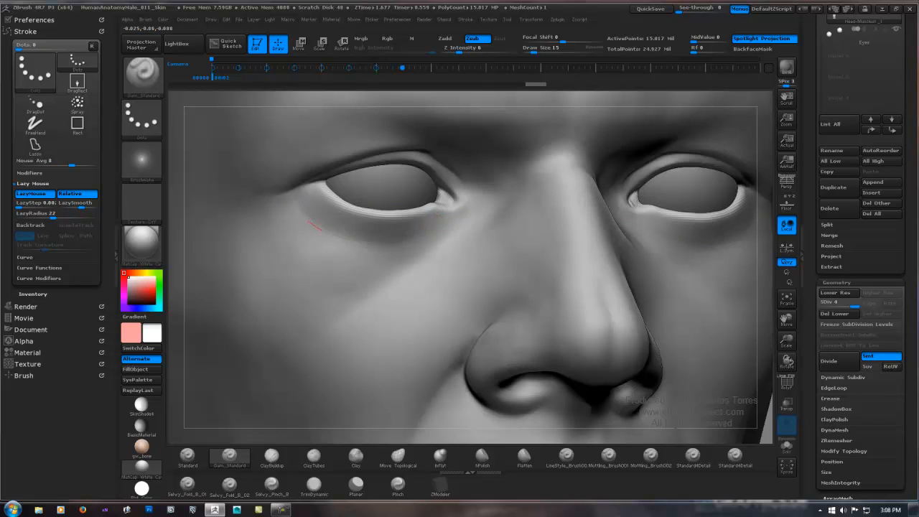
drag(308, 222, 310, 223)
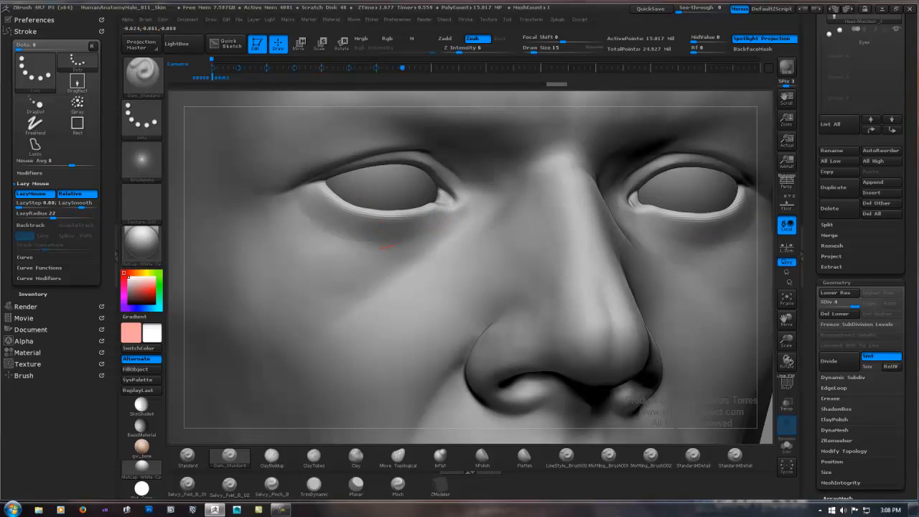
drag(387, 246, 336, 250)
ctrl+right_drag(350, 207, 441, 202)
Step: Raise the Draw Size to 59 and smooth the jagged lower eyelid rim and inner corner of the eye
key(space)
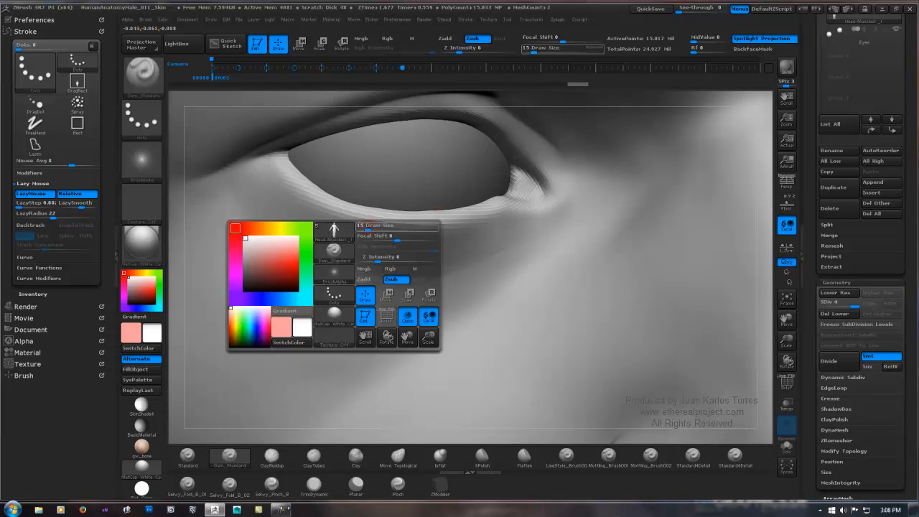
drag(369, 227, 379, 227)
shift+drag(292, 185, 307, 196)
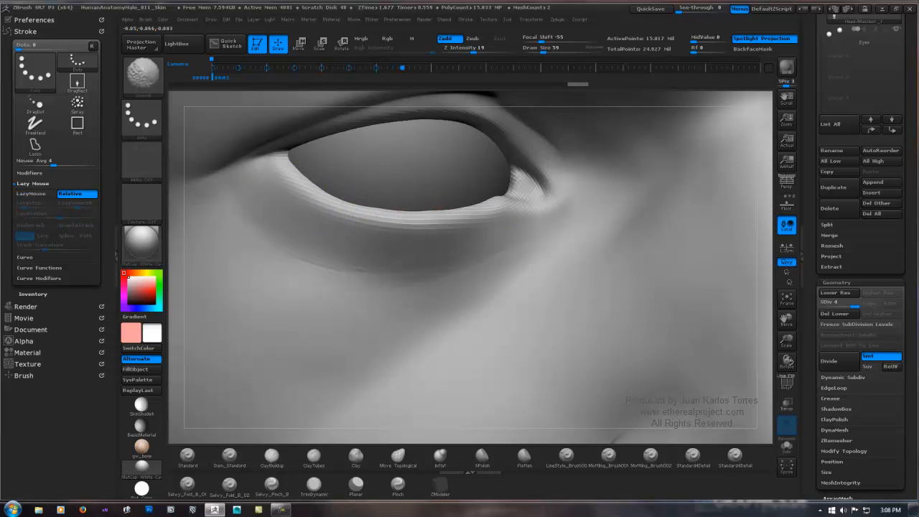
mouse_move(439, 209)
shift+mouse_down()
mouse_move(383, 219)
mouse_move(514, 209)
mouse_move(527, 196)
shift+mouse_up()
mouse_move(397, 244)
shift+mouse_down()
mouse_move(411, 236)
mouse_move(435, 254)
shift+mouse_up()
ctrl+right_drag(546, 226, 522, 228)
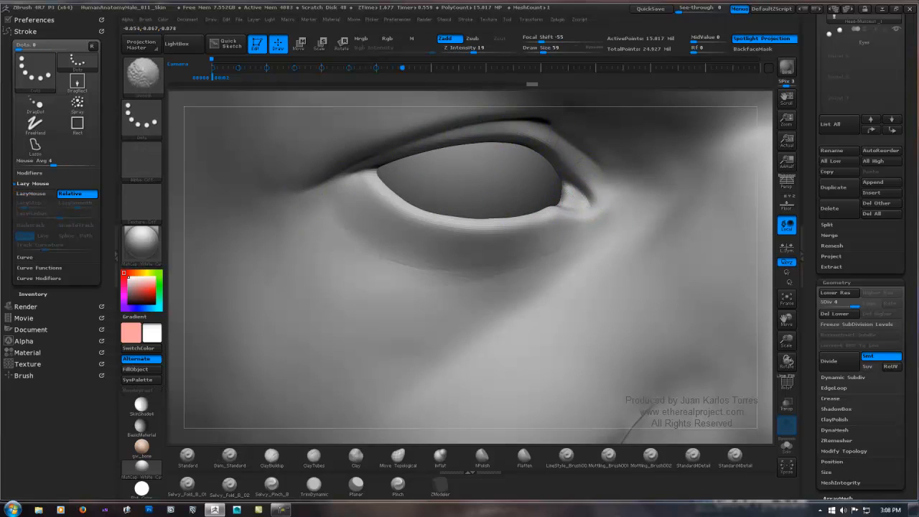
Step: Set Dam_Standard's Draw Size to 22 and carve fine creases under the lower eyelid toward the outer cheek
key(ctrl)
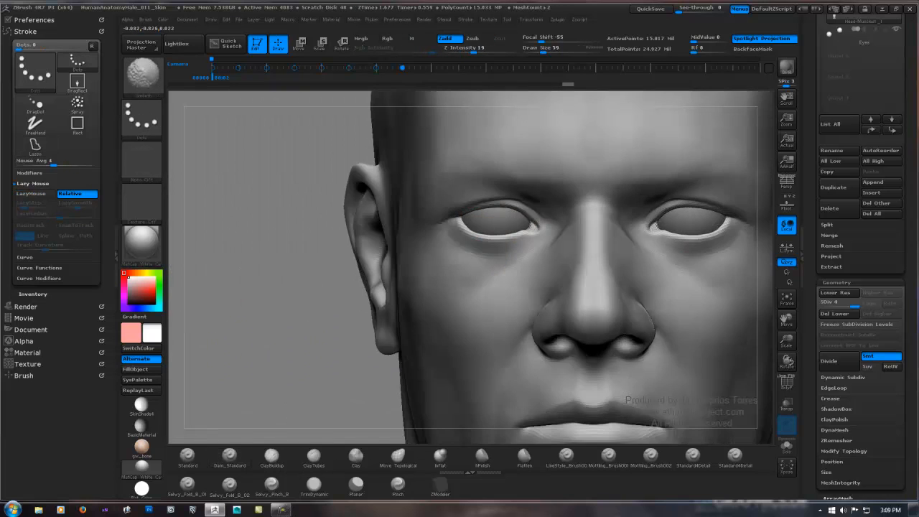
key(ctrl)
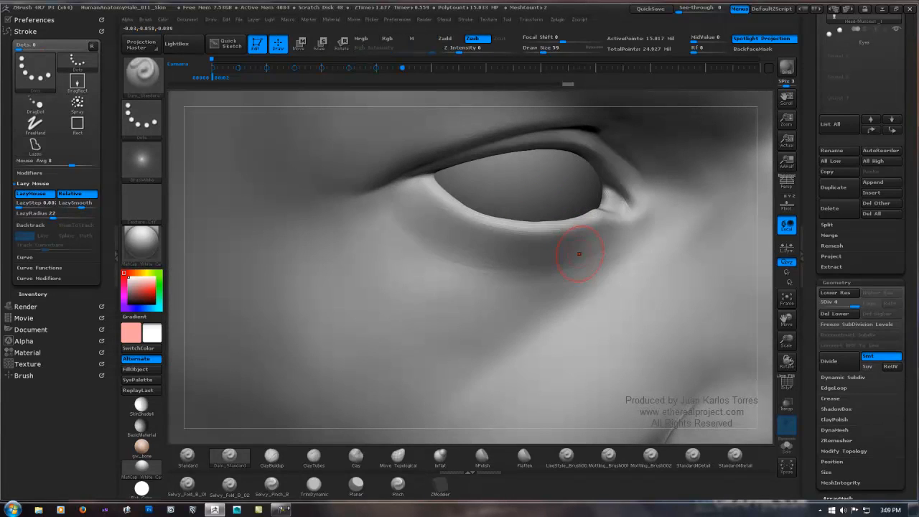
right_click(578, 254)
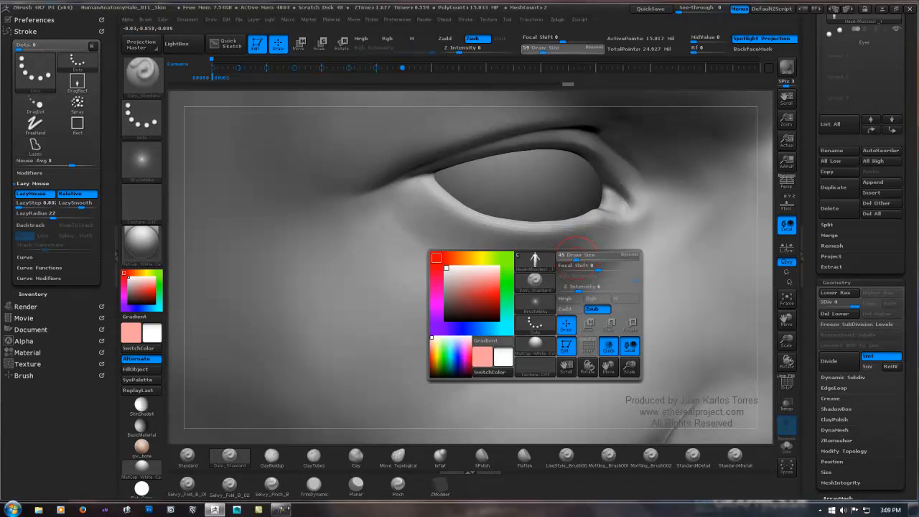
drag(570, 255, 572, 256)
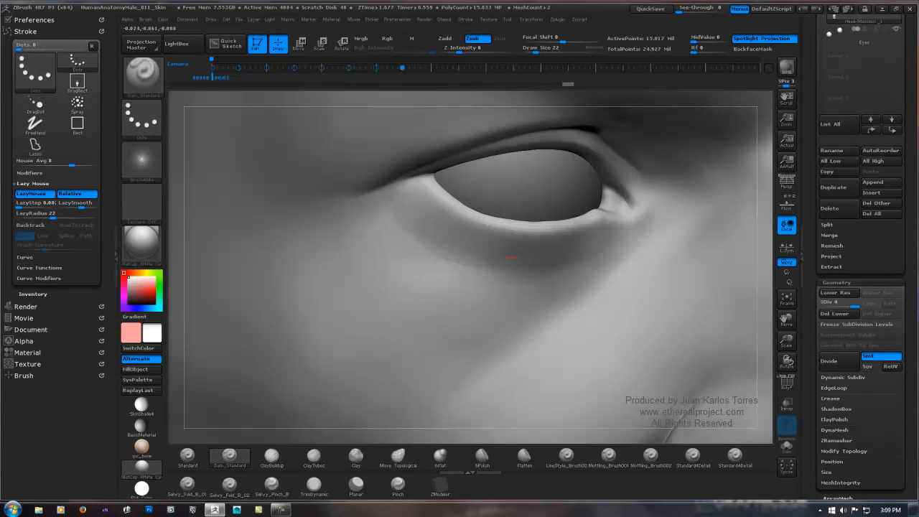
key(ctrl)
drag(357, 231, 349, 228)
drag(461, 265, 331, 251)
drag(448, 260, 437, 260)
drag(374, 258, 364, 260)
drag(382, 230, 375, 224)
ctrl+right_drag(473, 256, 551, 228)
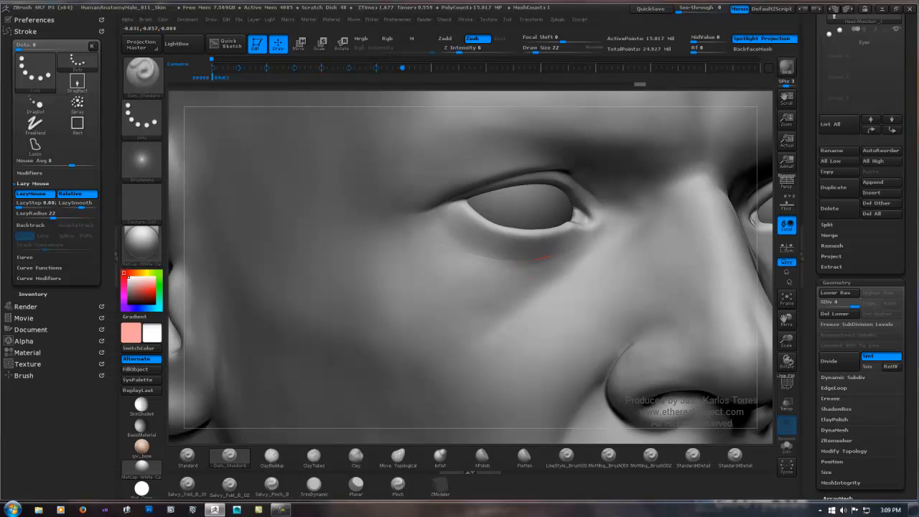
Step: Define the fold of the eye bag below the lower lid and smooth it toward the inner corner
mouse_move(535, 259)
mouse_down()
mouse_move(495, 257)
mouse_move(503, 259)
mouse_up()
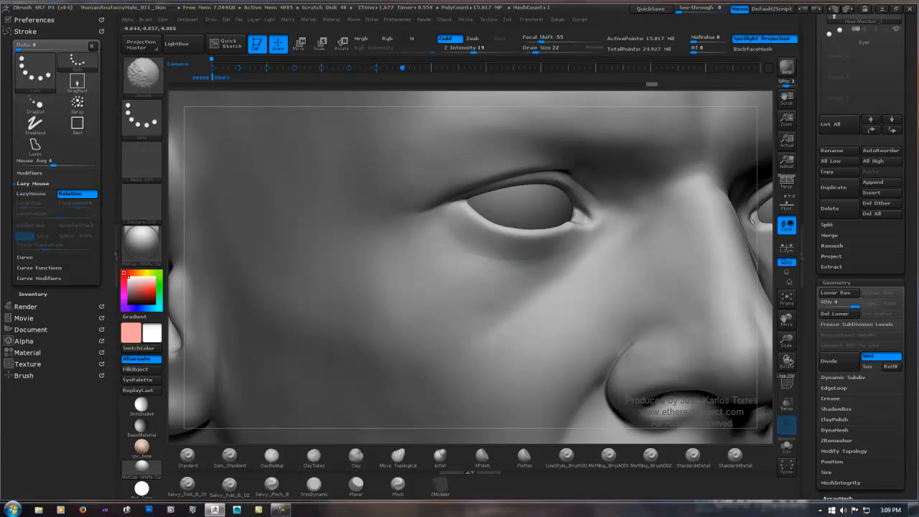
shift+drag(601, 249, 564, 229)
right_drag(574, 236, 595, 246)
drag(560, 256, 547, 261)
drag(586, 243, 552, 257)
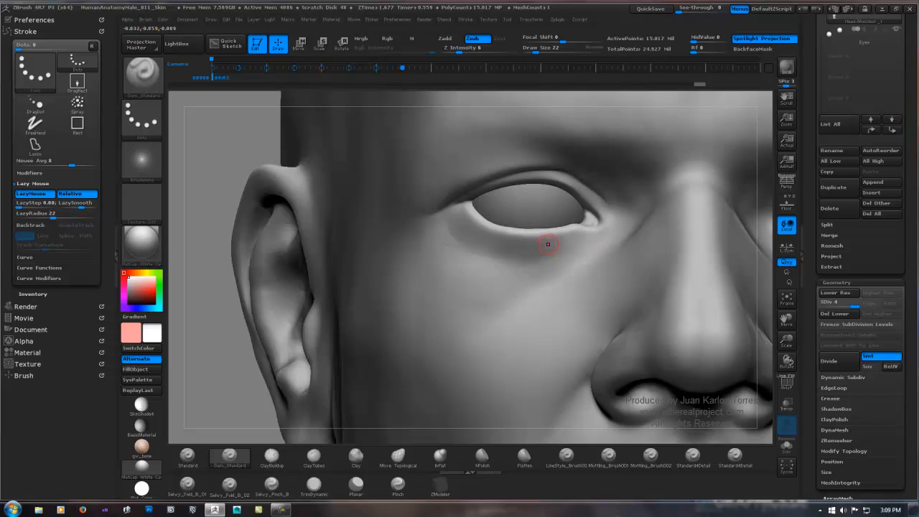
Step: Carve thin creases extending from the outer corner of the eye toward the temple with Dam_Standard
right_drag(453, 229, 490, 227)
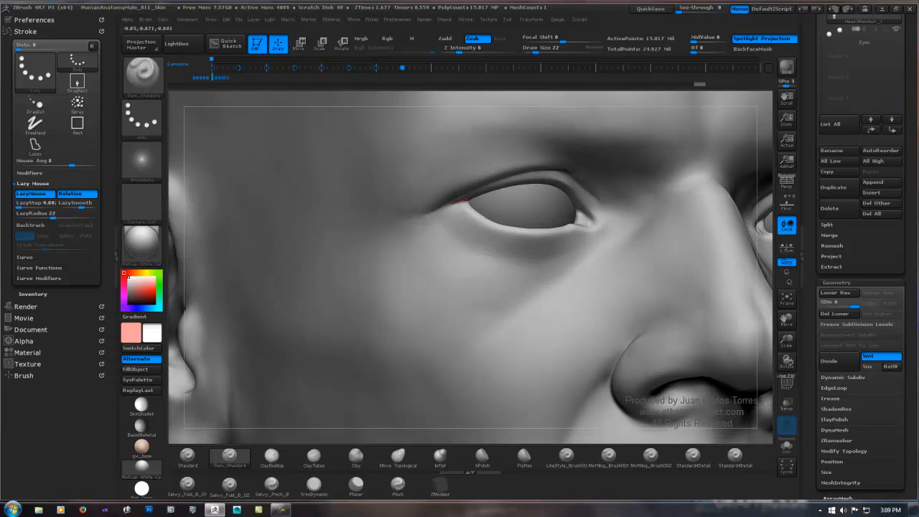
drag(440, 210, 429, 213)
ctrl+right_drag(439, 211, 471, 202)
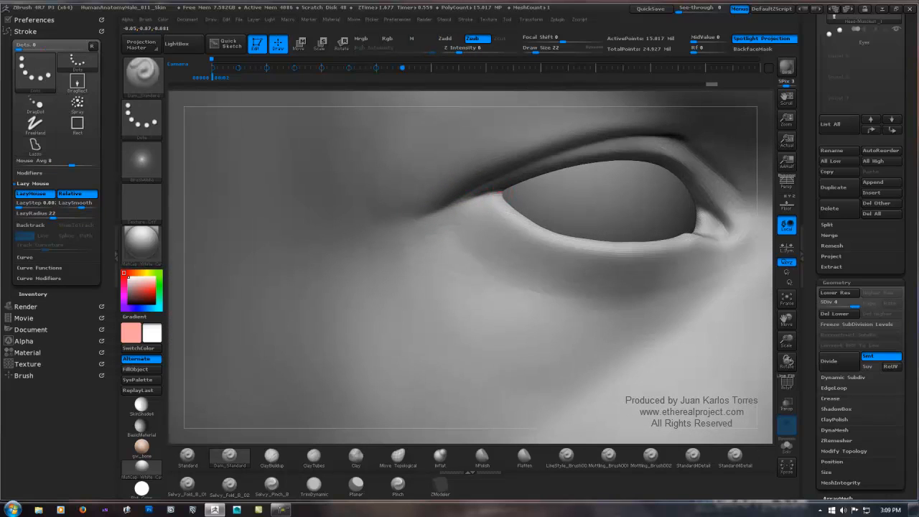
drag(484, 201, 502, 192)
drag(421, 222, 418, 224)
drag(494, 194, 468, 202)
drag(422, 235, 419, 237)
mouse_move(461, 208)
mouse_down()
mouse_move(438, 228)
mouse_move(460, 209)
mouse_move(392, 241)
mouse_up()
drag(487, 196, 439, 231)
mouse_move(499, 211)
right_down()
mouse_move(467, 212)
mouse_move(480, 194)
right_up()
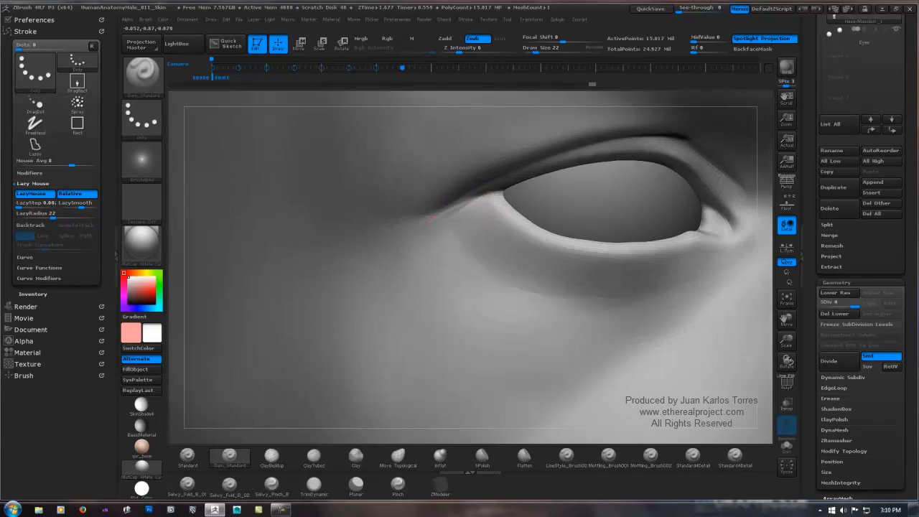
drag(413, 228, 478, 198)
Step: Choose the LineStyle brush, turn off its Rgb channel and enable Zadd
click(187, 456)
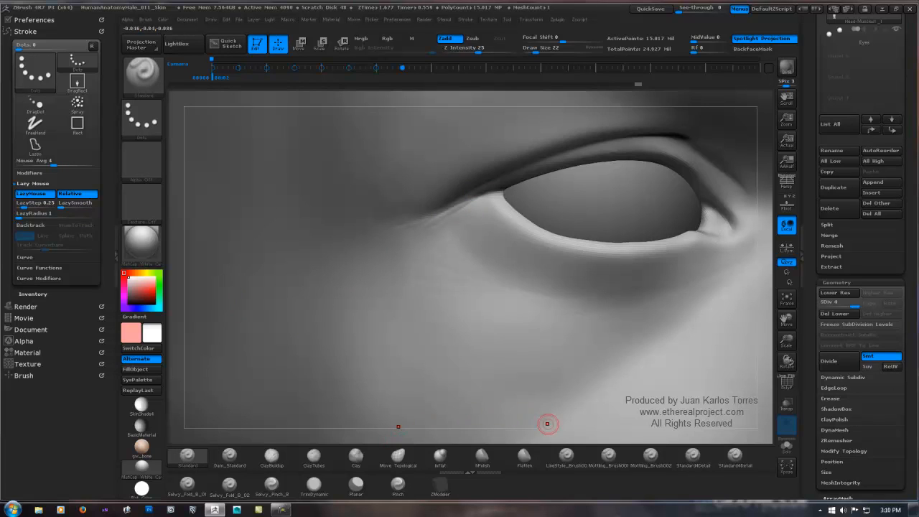
click(567, 455)
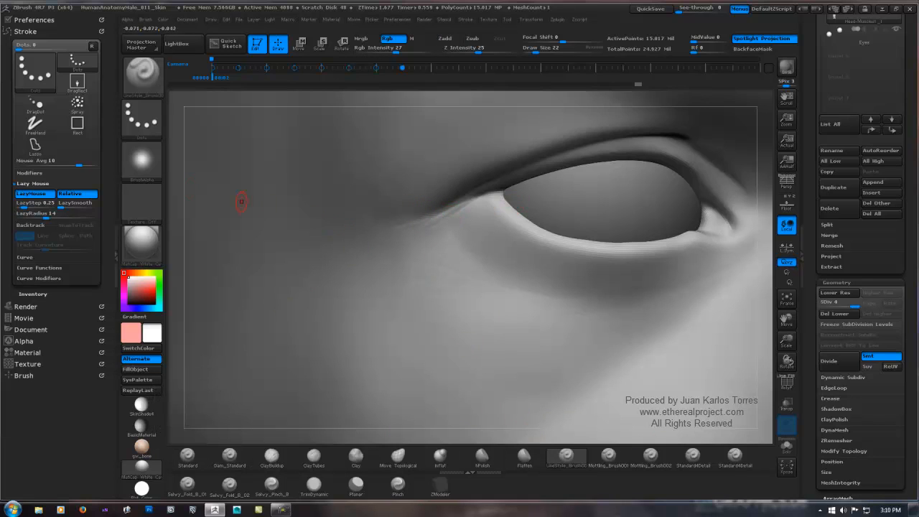
mouse_move(147, 165)
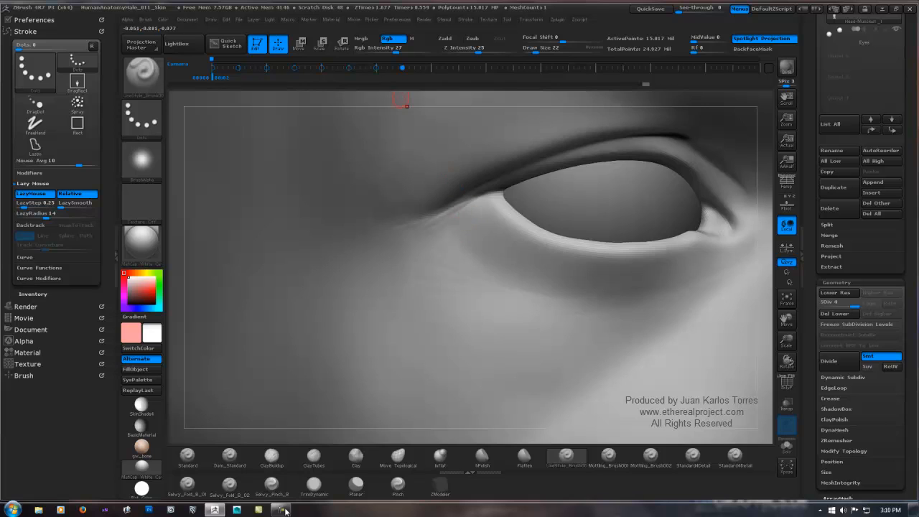
click(393, 40)
click(447, 39)
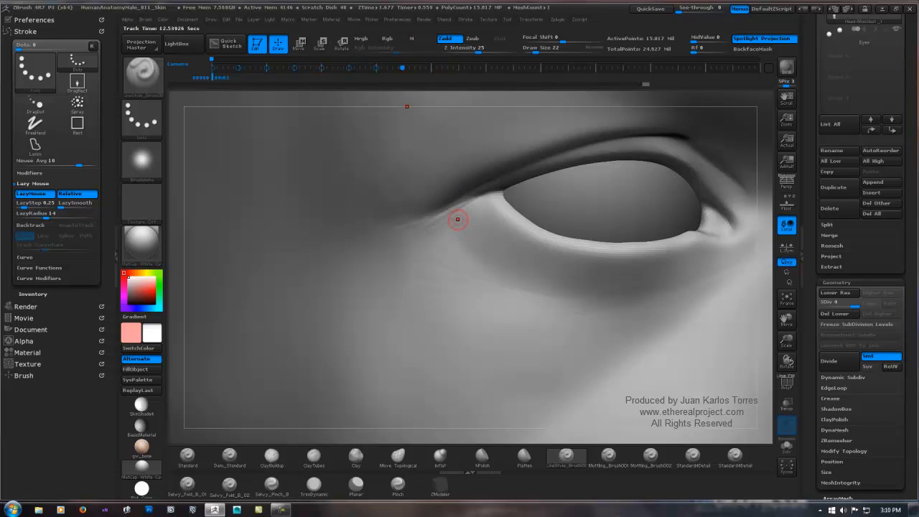
Step: Try wrinkle strokes from below the outer eye corner toward the temple with the LineStyle brush, undoing each one
drag(489, 217, 352, 276)
key(ctrl+shift)
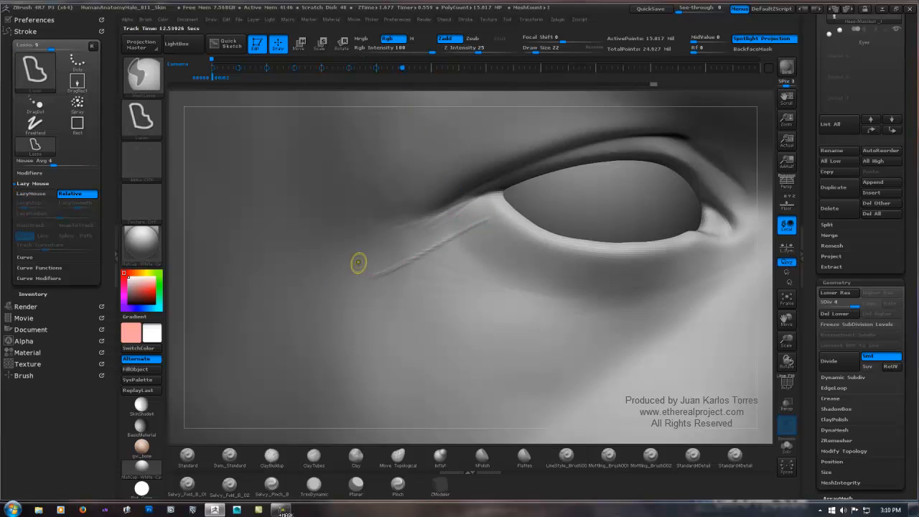
key(ctrl+z)
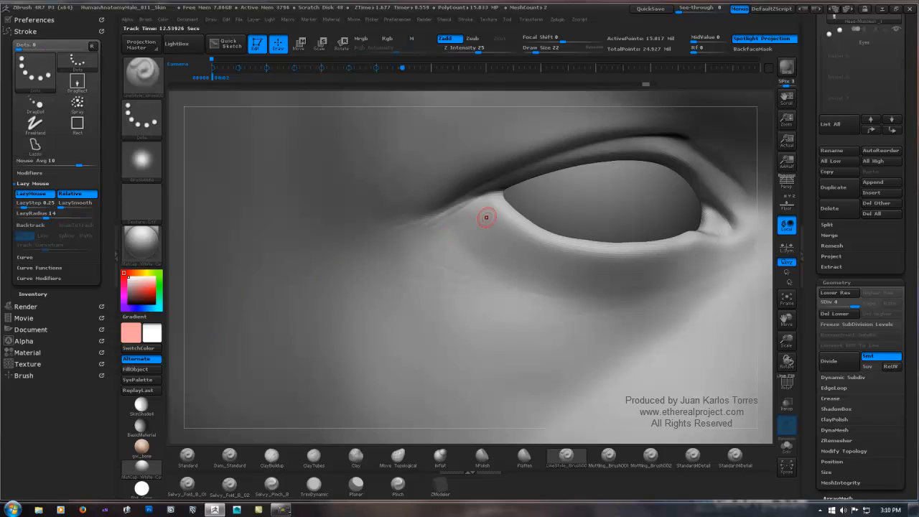
drag(488, 220, 328, 287)
key(ctrl+shift)
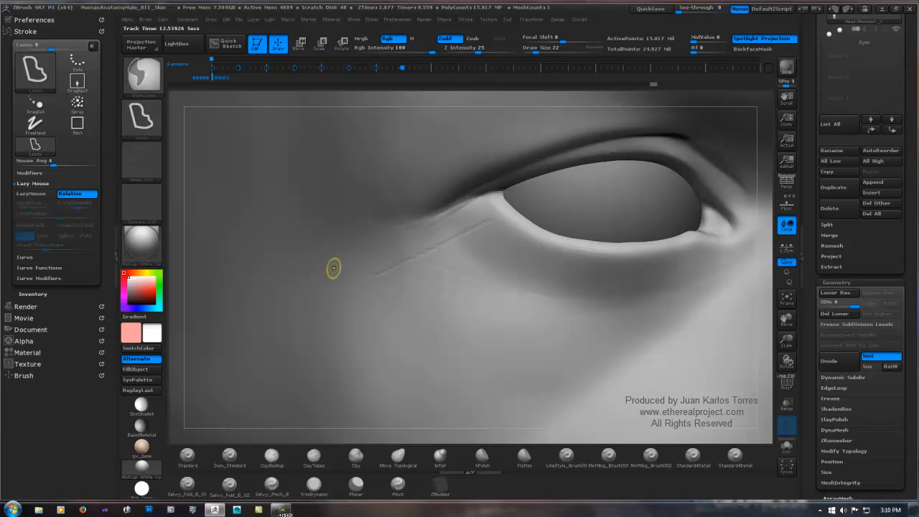
key(ctrl+z)
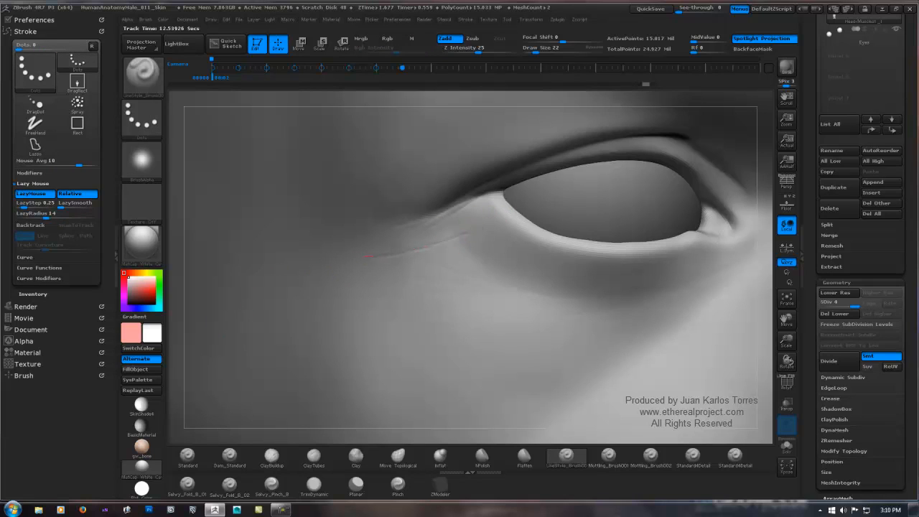
Step: Undo the trial wrinkle stroke running from below the outer eye corner toward the temple
key(ctrl+shift+z)
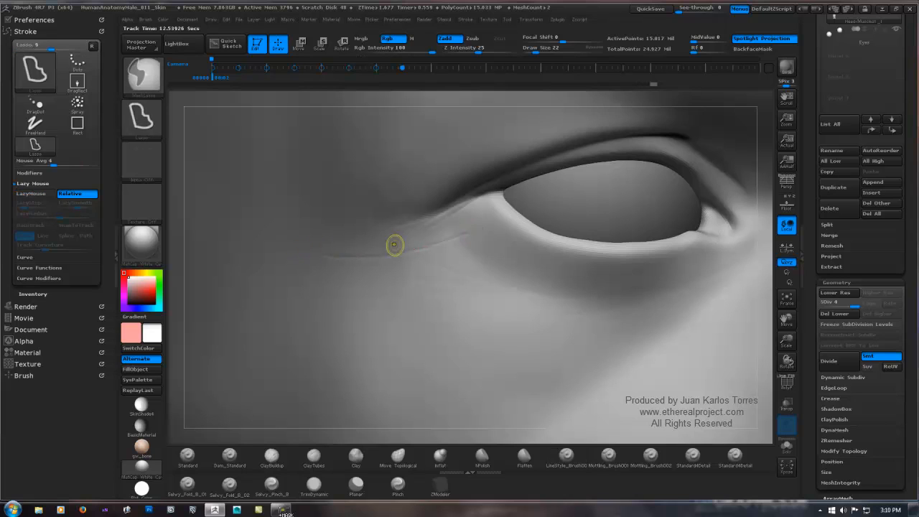
key(ctrl+z)
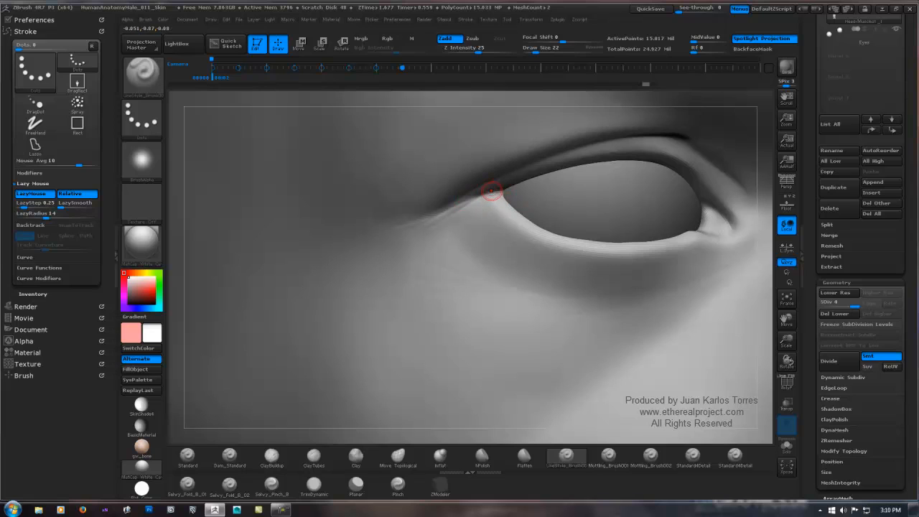
Step: Sculpt fine crease lines along the fold at the outer corner of the eye with the LineStyle brush and soften them
mouse_move(442, 214)
mouse_down()
mouse_move(423, 231)
mouse_move(460, 196)
mouse_up()
key(ctrl+shift)
mouse_move(403, 227)
mouse_down()
mouse_move(395, 228)
mouse_move(487, 195)
mouse_up()
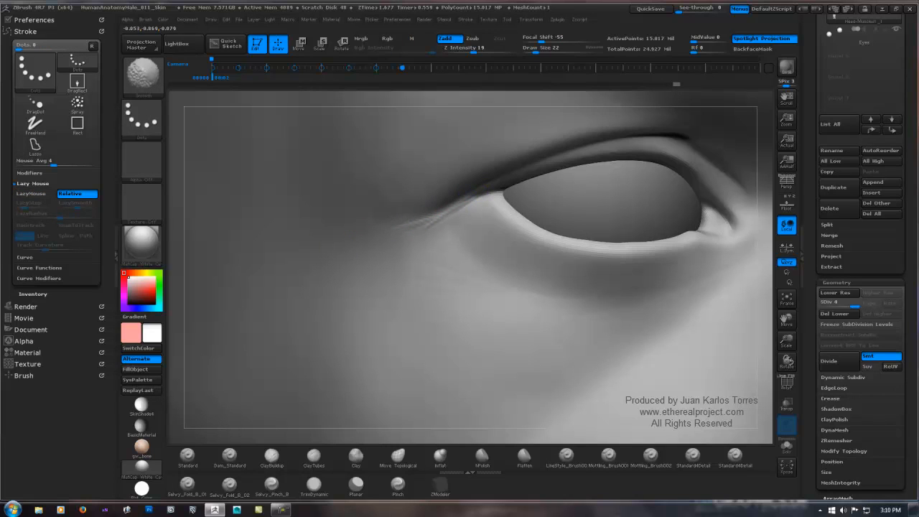
Step: Extend the fine creases from the outer eye corner toward the temple and smooth where they meet the eyelids
right_drag(475, 206, 528, 205)
mouse_move(464, 206)
shift+mouse_down()
mouse_move(376, 231)
mouse_move(428, 206)
shift+mouse_up()
ctrl+right_drag(428, 206, 427, 201)
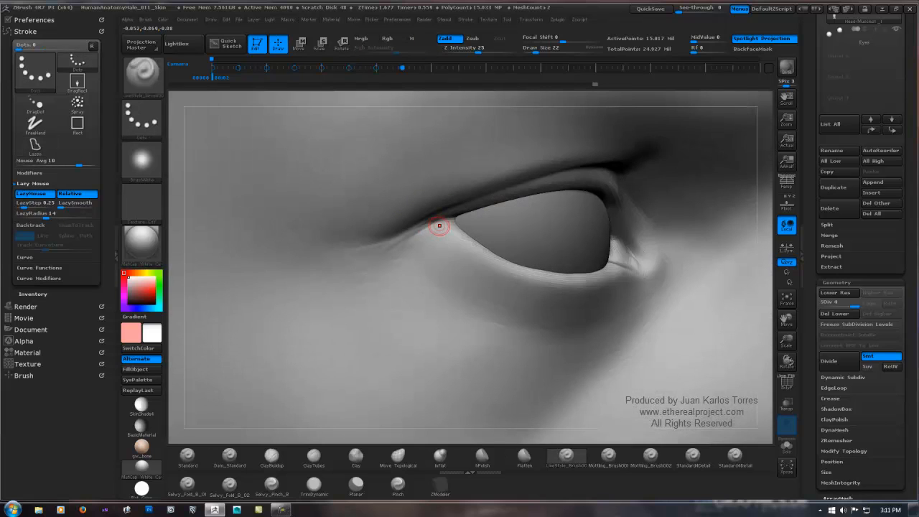
drag(445, 221, 359, 262)
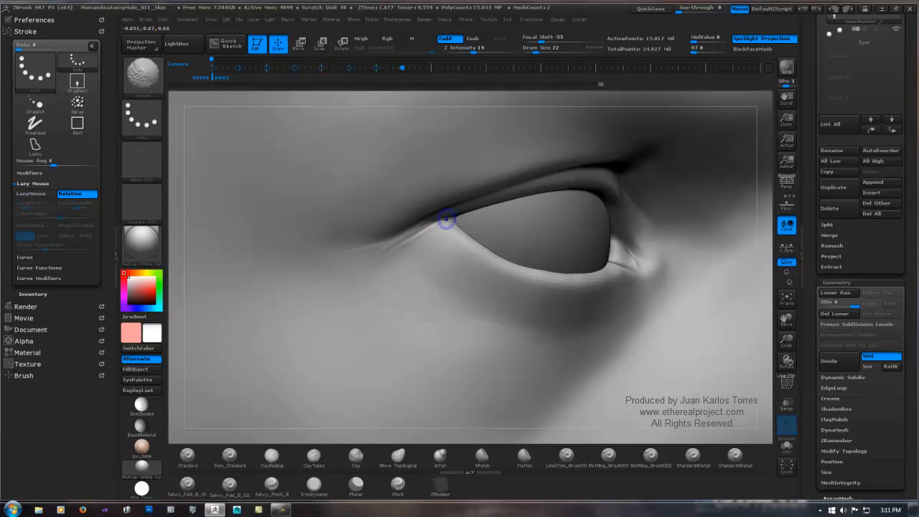
shift+drag(416, 237, 331, 282)
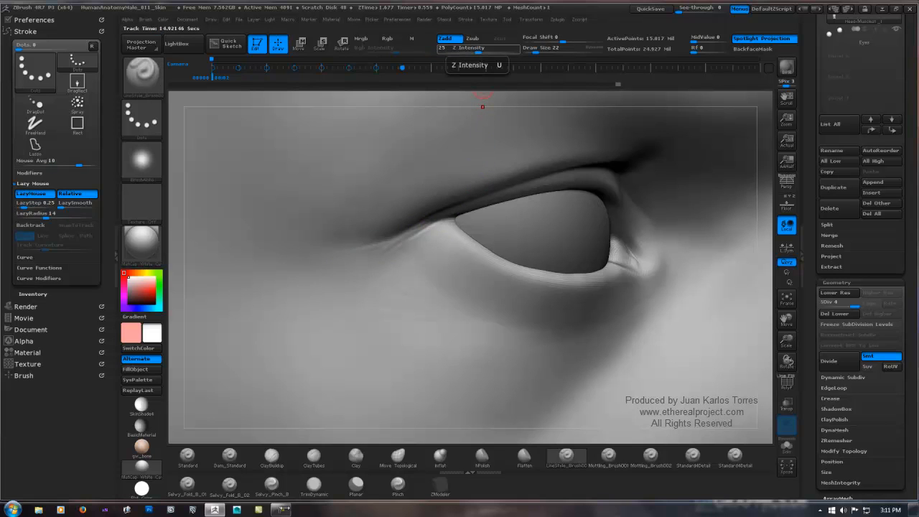
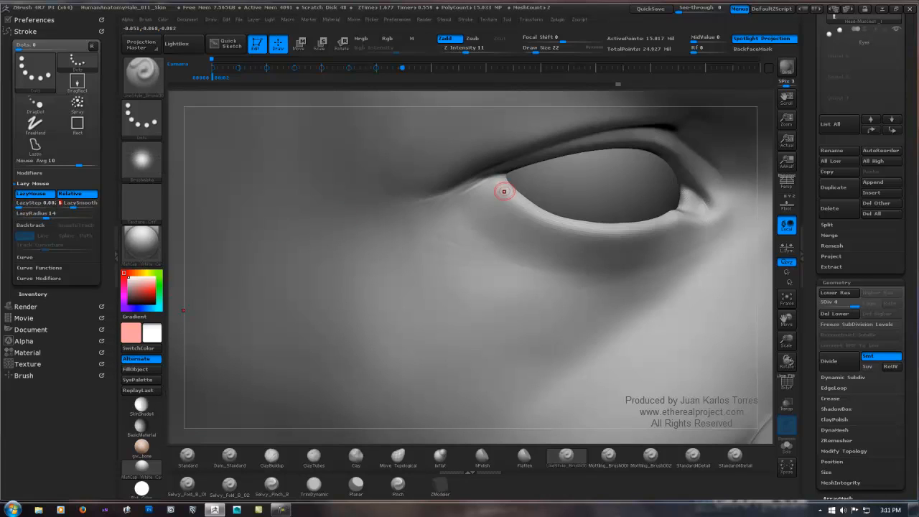
Step: Refine the fine creases at the outer corner of the eye with the LineStyle brush and check them on the whole face
mouse_move(500, 179)
mouse_down()
mouse_move(453, 192)
mouse_move(462, 185)
mouse_up()
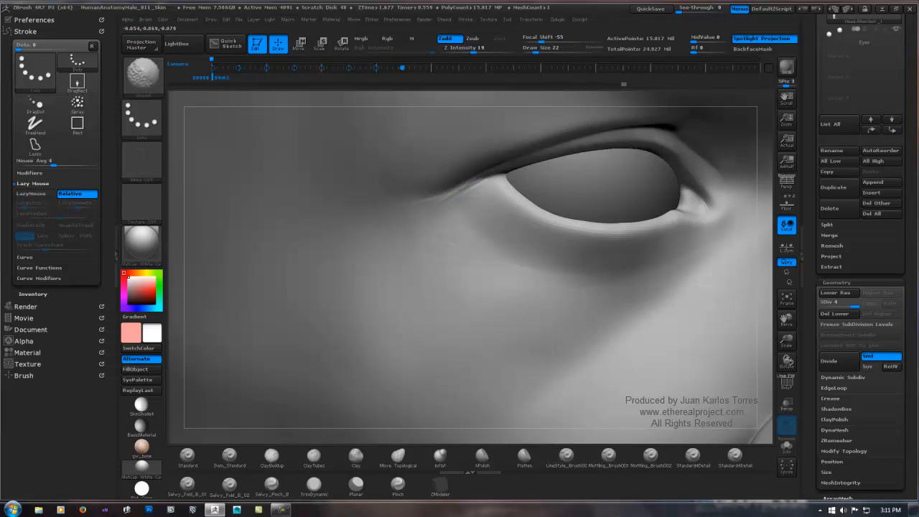
key(ctrl+shift)
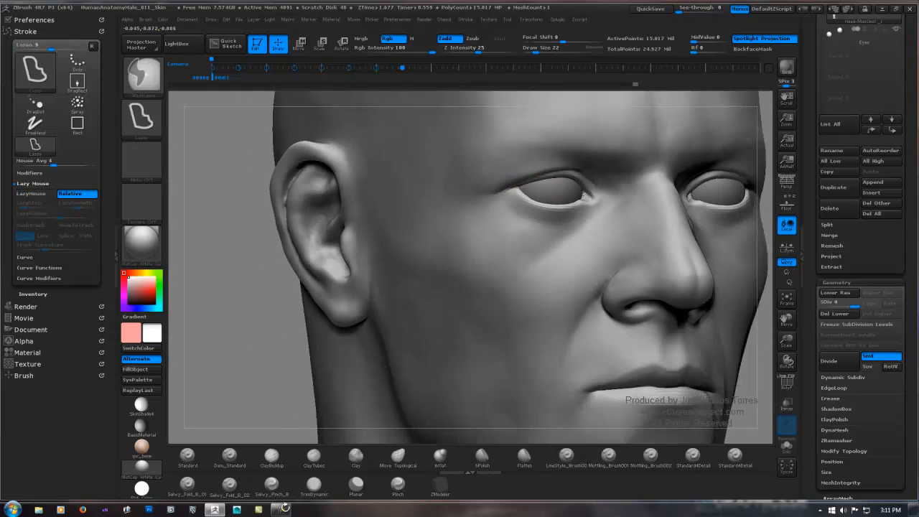
ctrl+right_drag(285, 507, 258, 266)
alt+right_drag(430, 215, 328, 252)
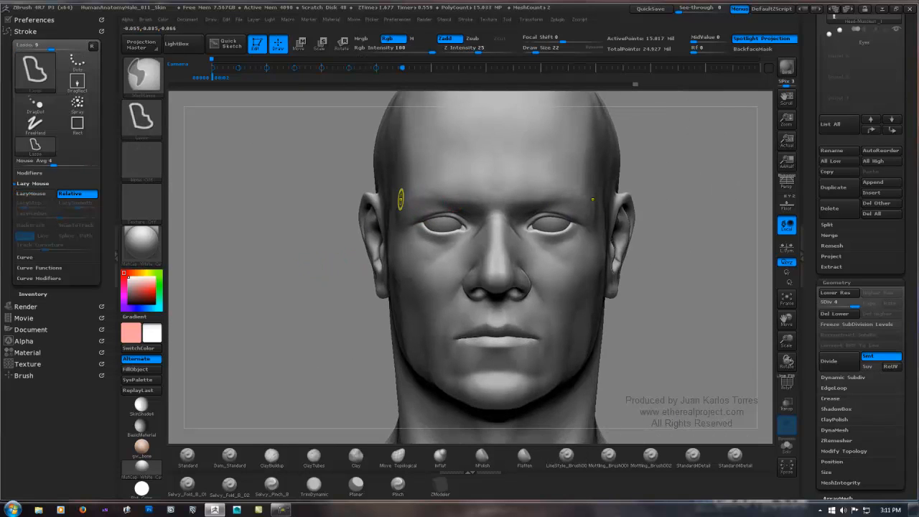
mouse_move(402, 201)
ctrl+right_down()
mouse_move(494, 232)
mouse_move(436, 200)
mouse_move(488, 247)
mouse_move(384, 239)
mouse_move(349, 221)
ctrl+right_up()
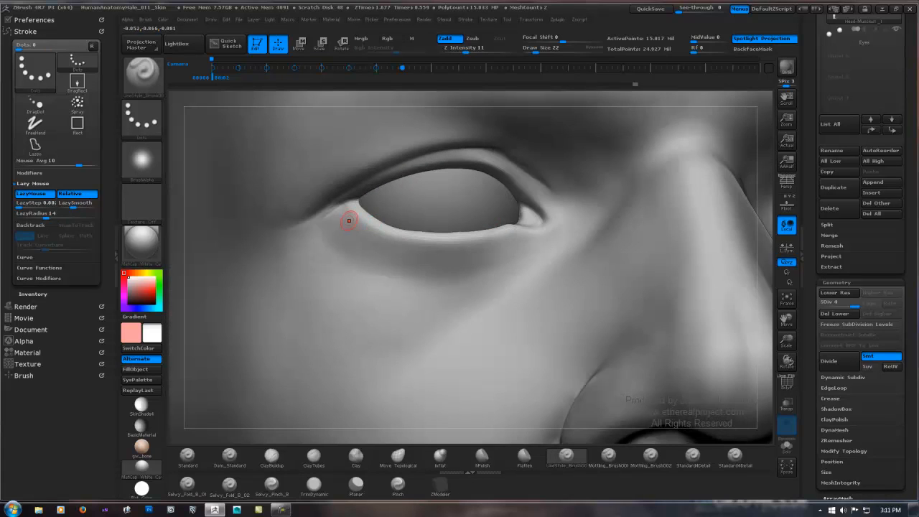
drag(341, 208, 323, 215)
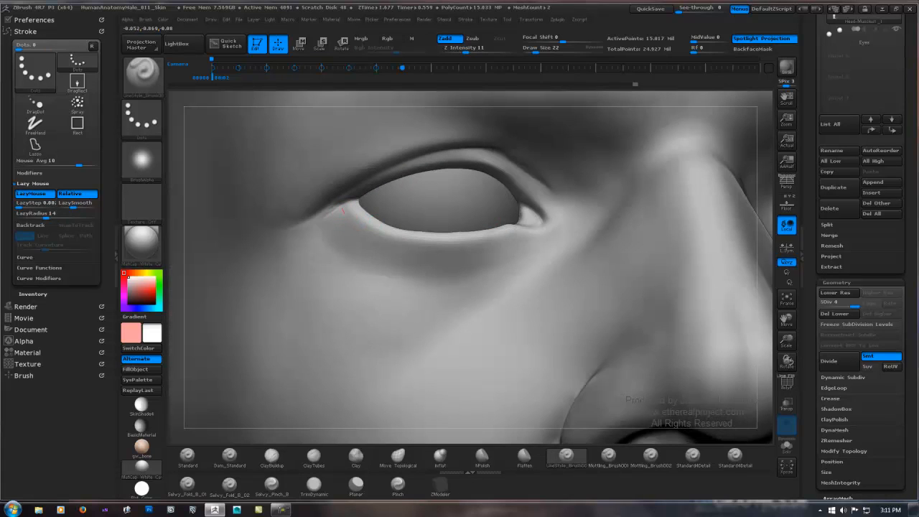
Step: Reduce the LineStyle brush to Z Intensity 6 and Draw Size 20, then sculpt and soften faint creases along the lower eyelid and outer corner
key(ctrl)
key(space)
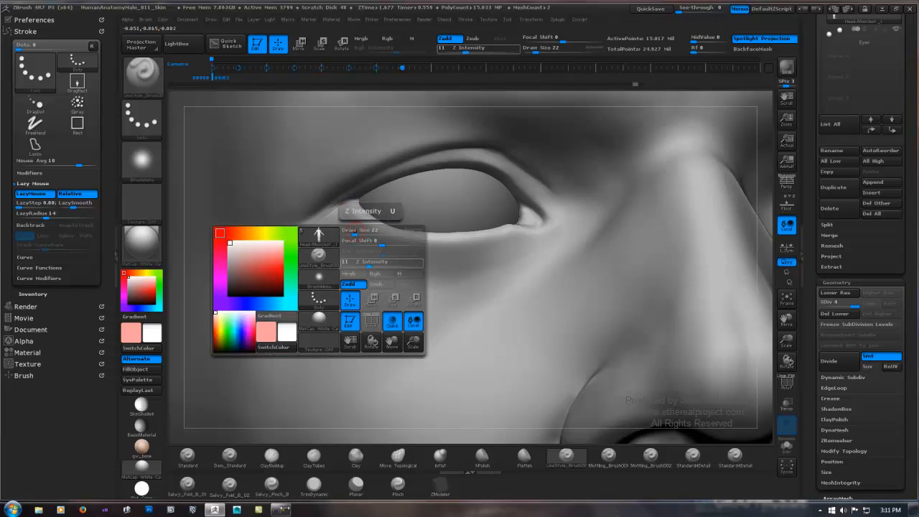
drag(366, 264, 362, 264)
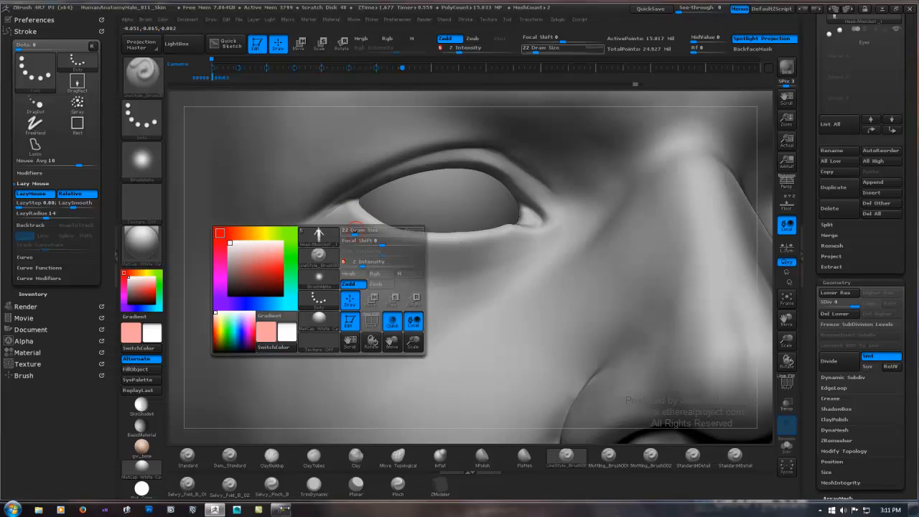
drag(354, 232, 353, 232)
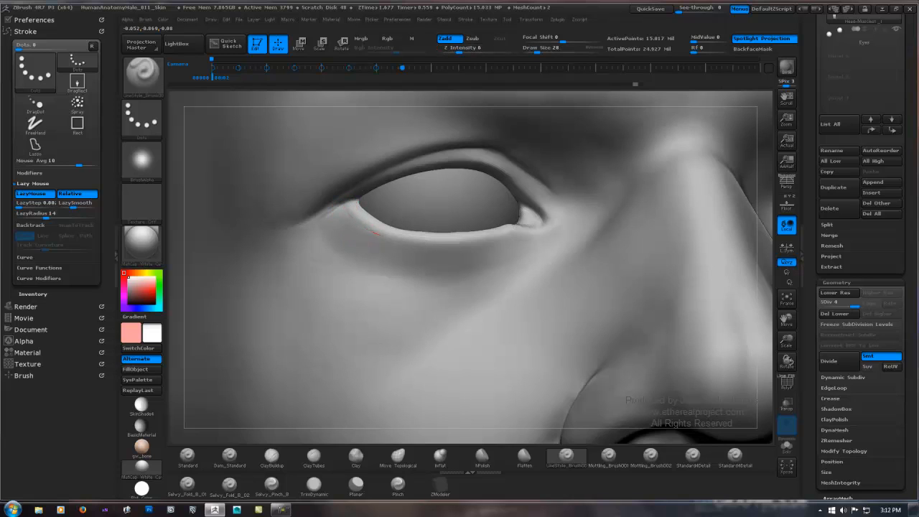
key(ctrl+shift)
key(ctrl+shift)
key(shift)
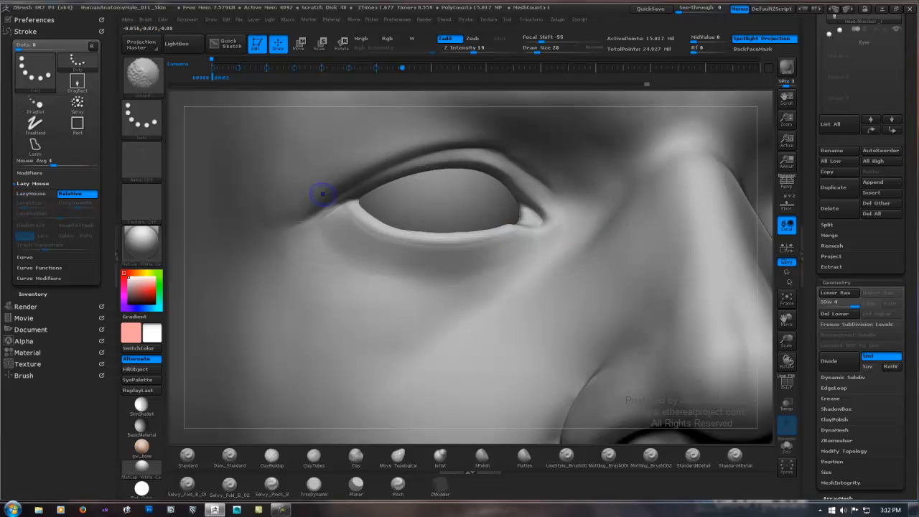
right_drag(511, 223, 560, 230)
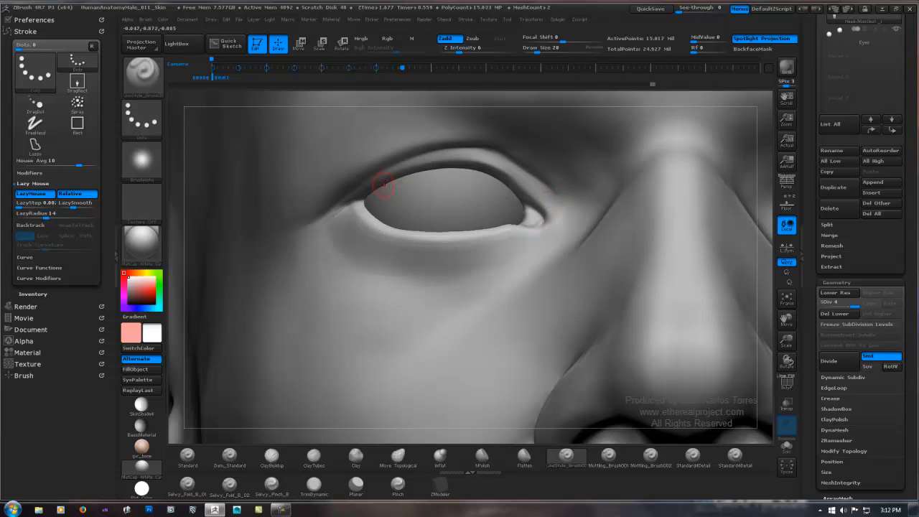
Step: Try a LineStyle stroke along the outer part of the upper eyelid crease and undo it
right_drag(383, 184, 448, 144)
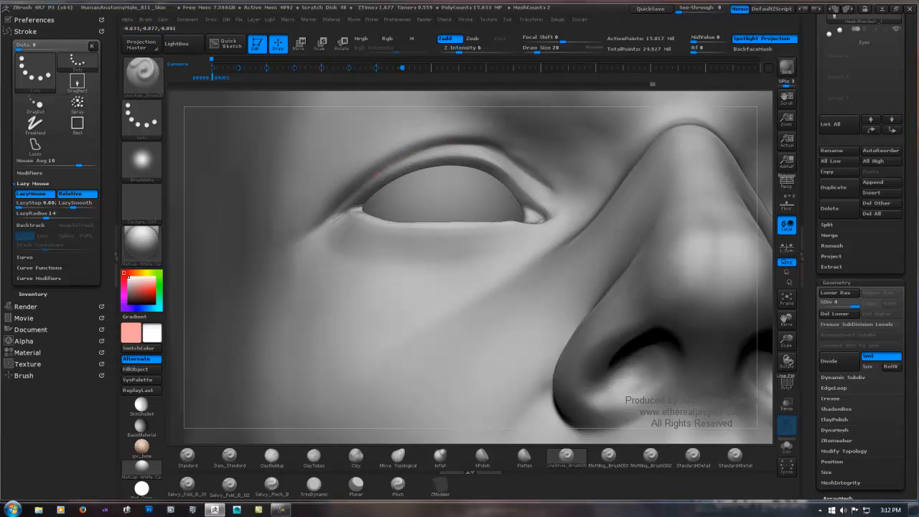
key(ctrl+shift)
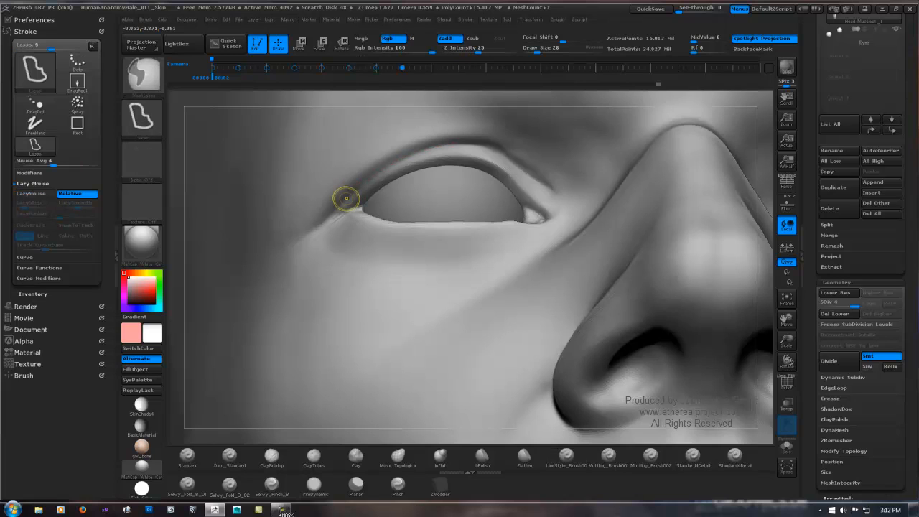
key(ctrl+z)
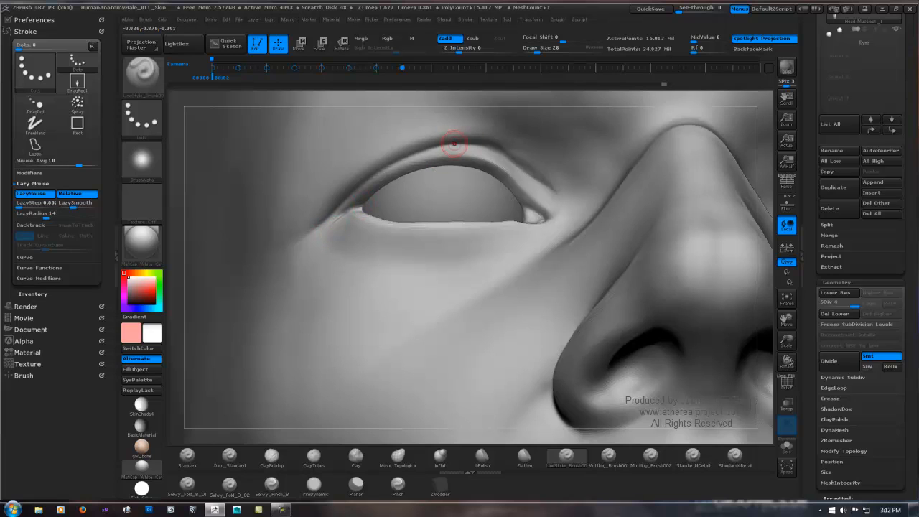
Step: Extend the upper eyelid crease toward the nose with the LineStyle brush and smooth its inner end
key(shift)
key(shift)
mouse_move(465, 145)
mouse_down()
mouse_move(528, 148)
mouse_move(511, 145)
mouse_up()
key(ctrl)
key(ctrl+z)
key(shift)
key(shift)
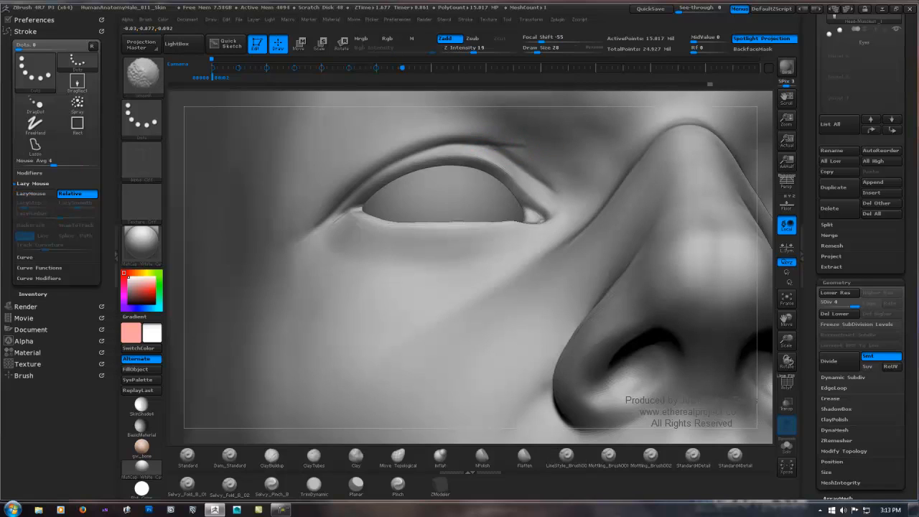
shift+drag(493, 148, 506, 154)
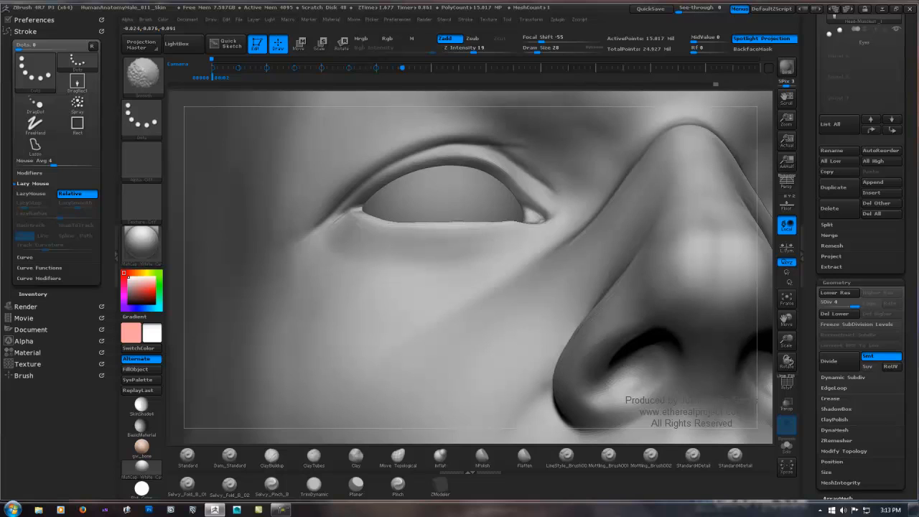
key(shift)
shift+drag(512, 139, 518, 153)
Step: Reinforce the branching crease above the inner eye corner with LineStyle strokes and soften where it meets the eyelid fold
mouse_move(516, 159)
ctrl+right_down()
mouse_move(381, 179)
mouse_move(343, 230)
ctrl+right_up()
mouse_move(538, 141)
alt+right_down()
mouse_move(435, 192)
mouse_move(496, 208)
mouse_move(567, 175)
mouse_move(535, 172)
mouse_move(503, 132)
mouse_move(444, 215)
alt+right_up()
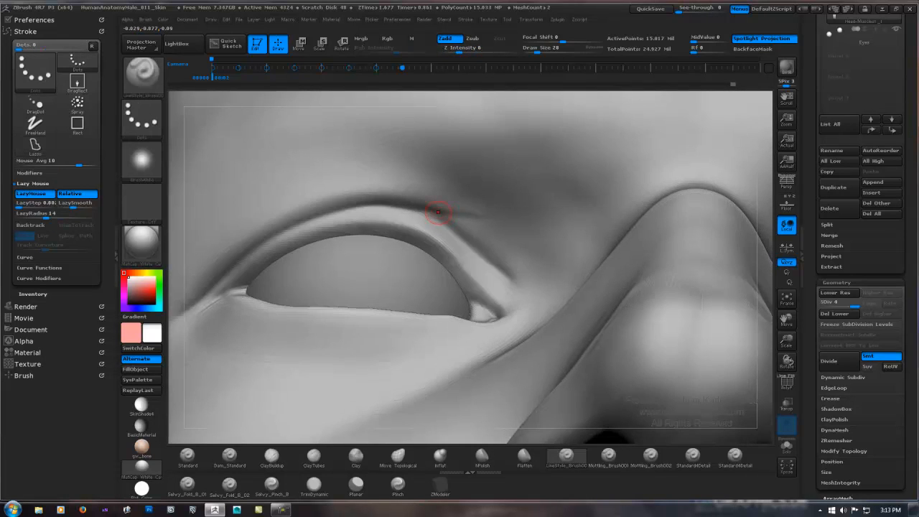
drag(420, 211, 500, 217)
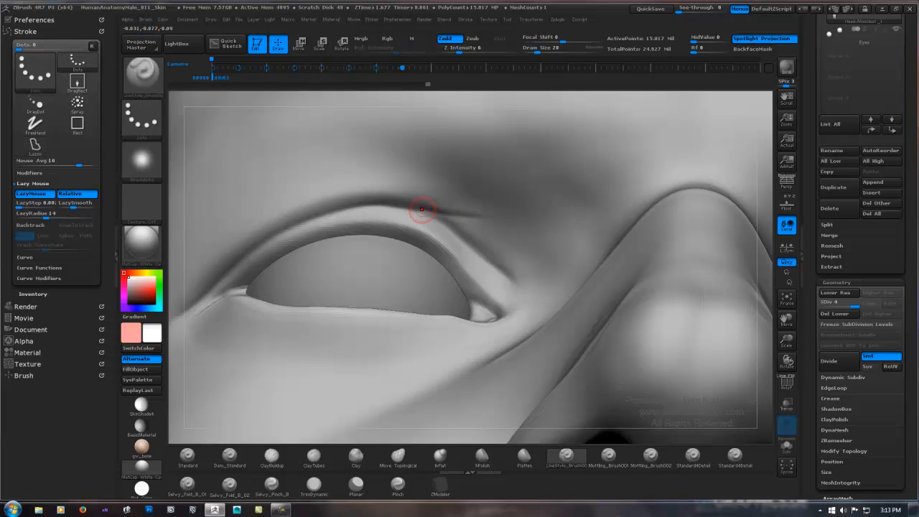
key(shift)
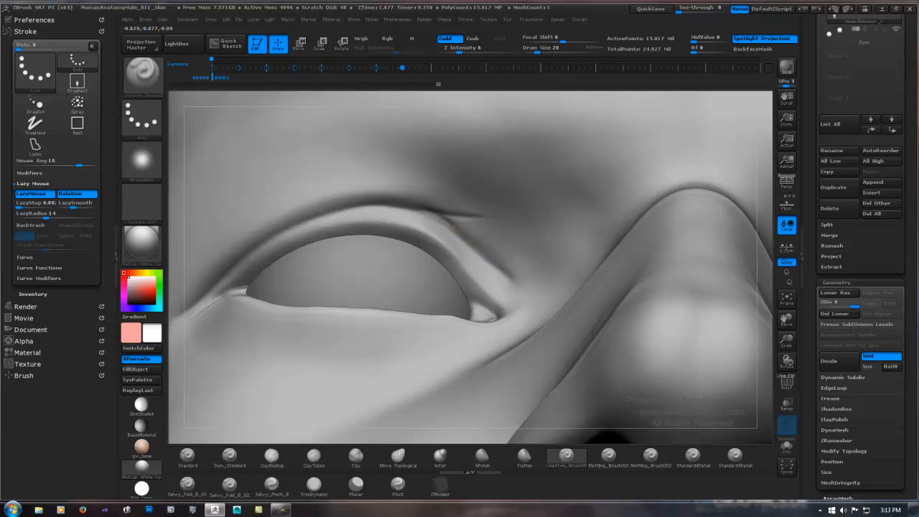
key(shift)
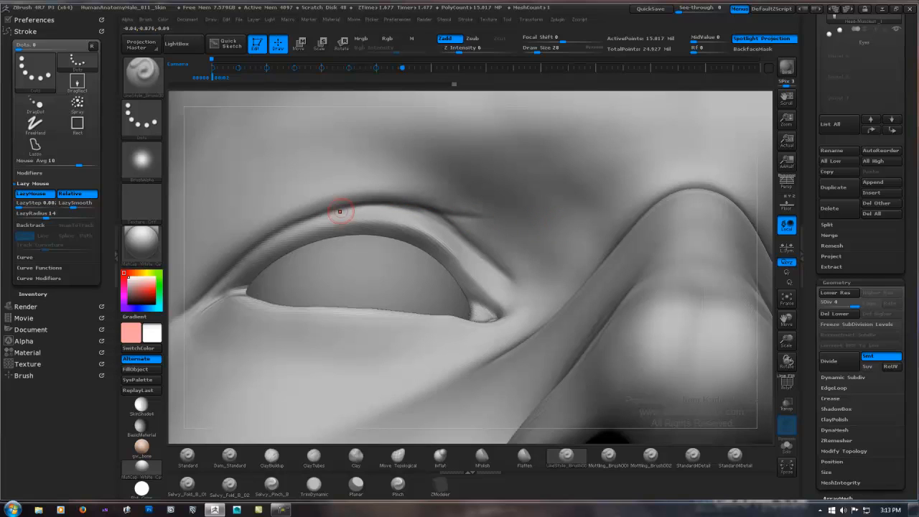
key(shift)
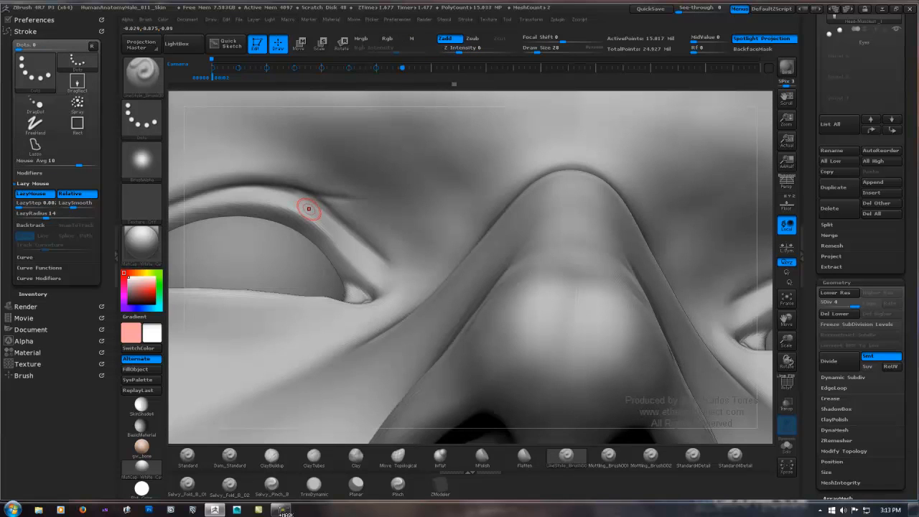
Step: Check the eyelid creases on the whole head and smooth the upper eyelid toward its inner corner
key(ctrl+shift)
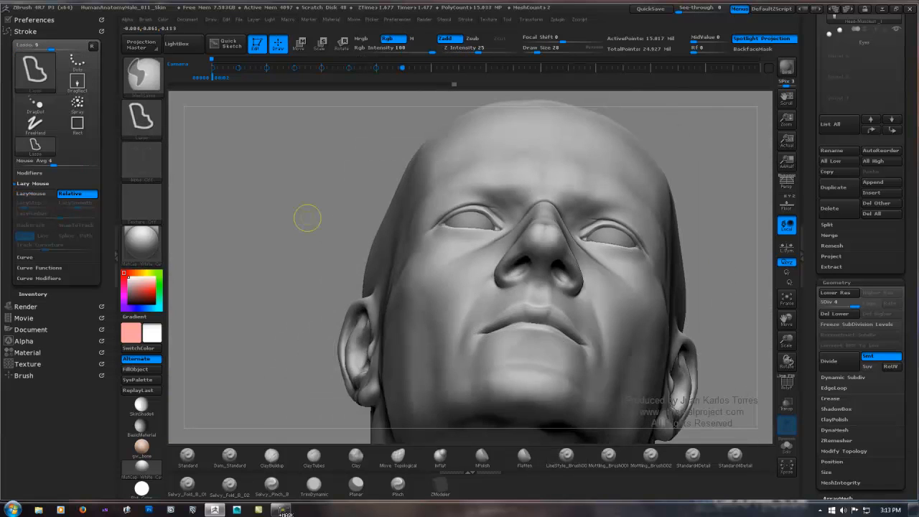
drag(308, 206, 251, 264)
mouse_move(519, 188)
alt+right_down()
mouse_move(463, 211)
mouse_move(425, 204)
mouse_move(443, 199)
mouse_move(403, 214)
mouse_move(513, 179)
mouse_move(461, 244)
mouse_move(479, 236)
alt+right_up()
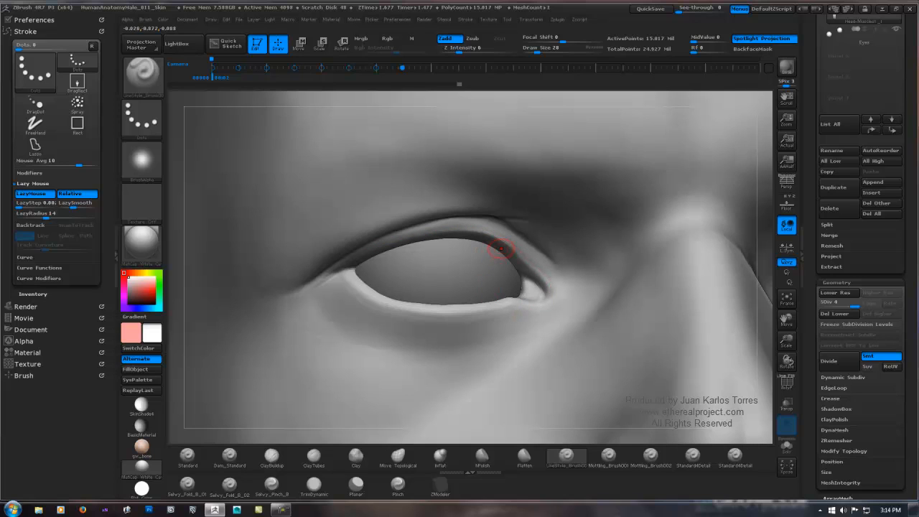
key(shift)
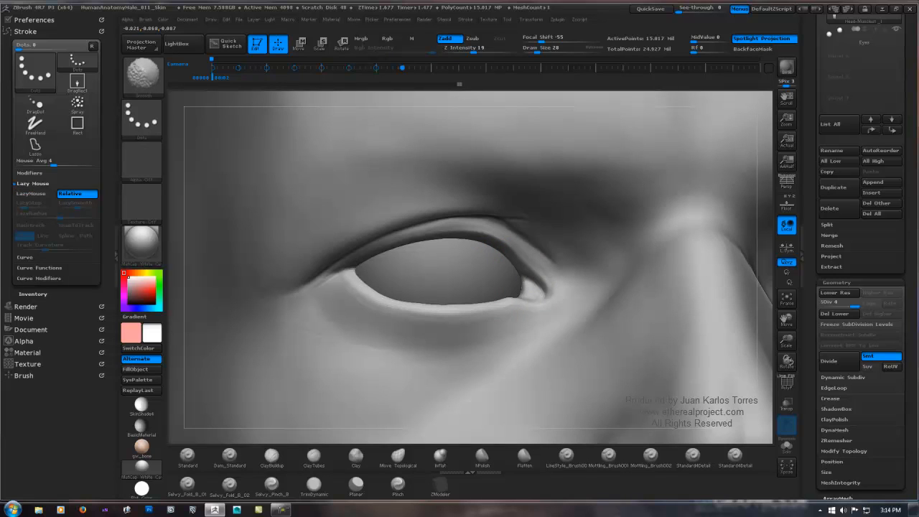
Step: Carve along the upper eyelid with the Dam_Standard brush at Draw Size 53 and Z Intensity 6, smoothing the result
mouse_move(410, 229)
right_down()
mouse_move(366, 276)
mouse_move(339, 358)
right_up()
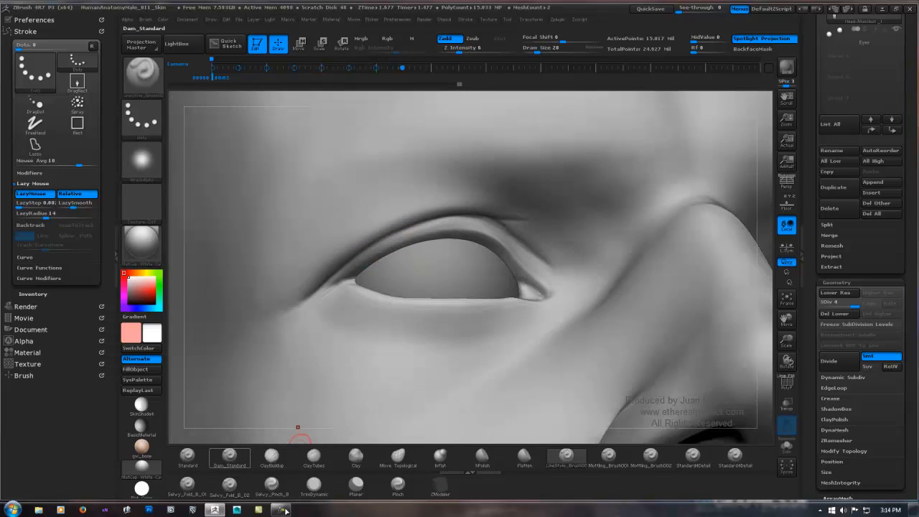
key(space)
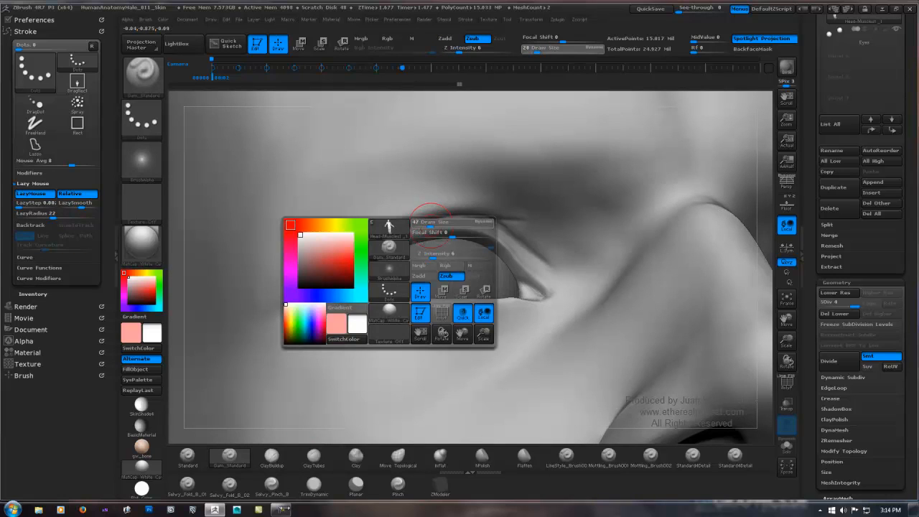
drag(430, 225, 434, 226)
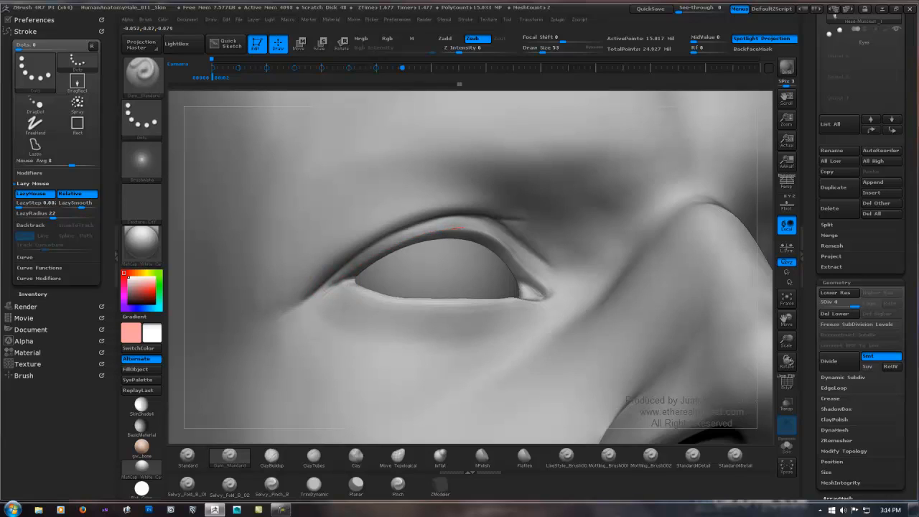
key(shift)
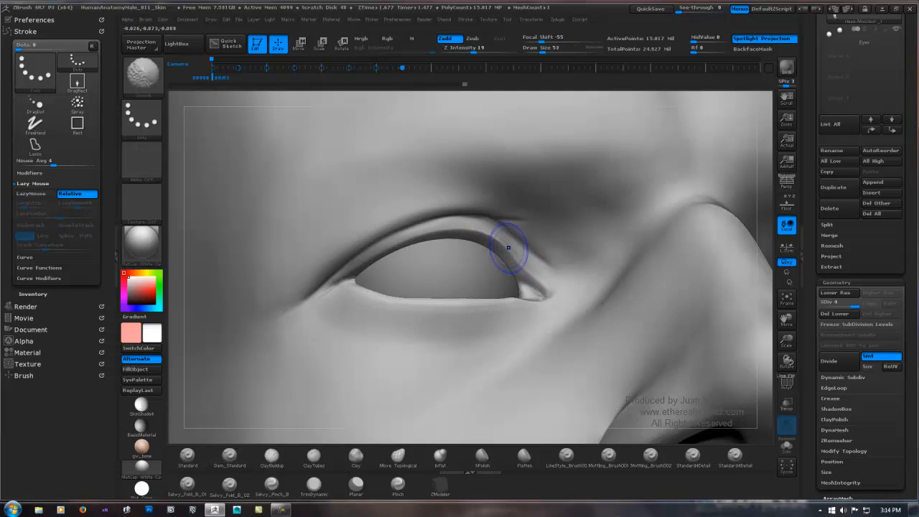
shift+drag(401, 248, 331, 289)
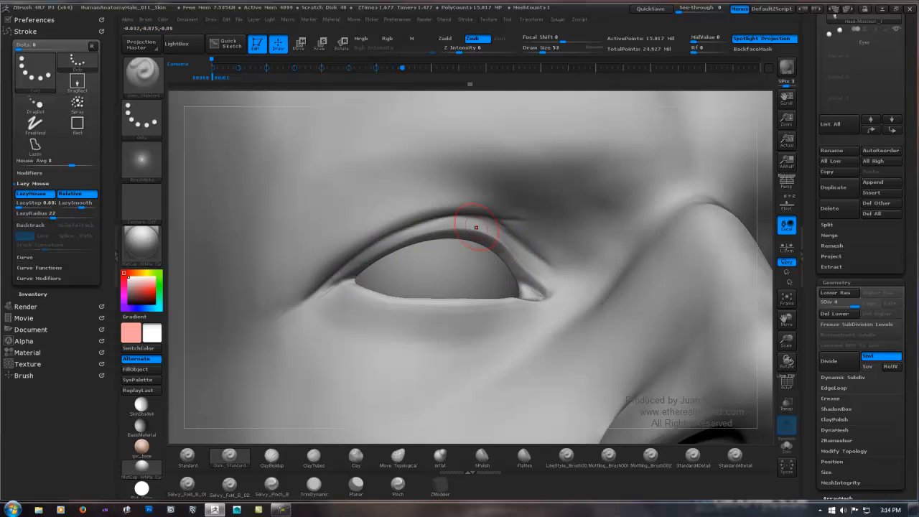
mouse_move(476, 228)
ctrl+right_down()
mouse_move(466, 244)
mouse_move(407, 253)
ctrl+right_up()
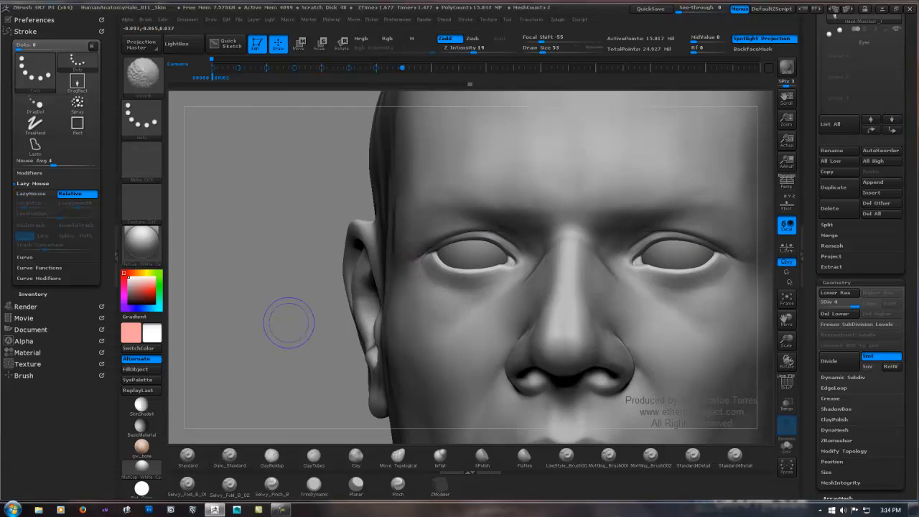
Step: Undo the last eyelid stroke and carve along the lower eyelid rim toward the inner corner with Dam_Standard
shift+drag(289, 323, 300, 323)
alt+right_drag(538, 251, 487, 222)
ctrl+right_drag(410, 249, 470, 237)
drag(344, 207, 346, 215)
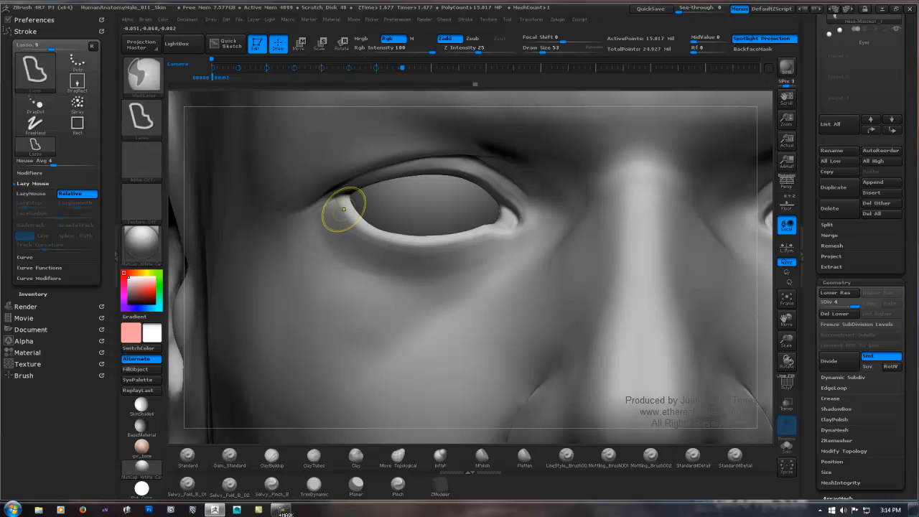
key(ctrl+z)
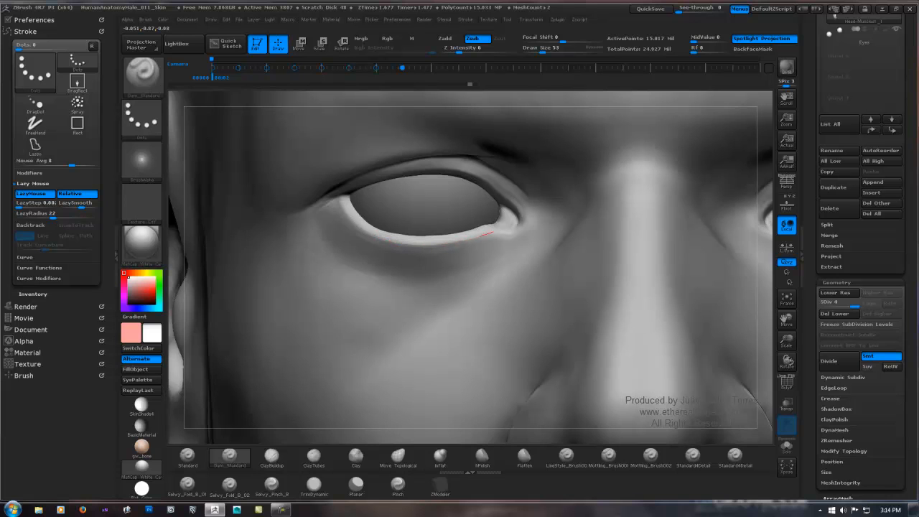
drag(492, 231, 501, 228)
ctrl+right_drag(612, 218, 352, 260)
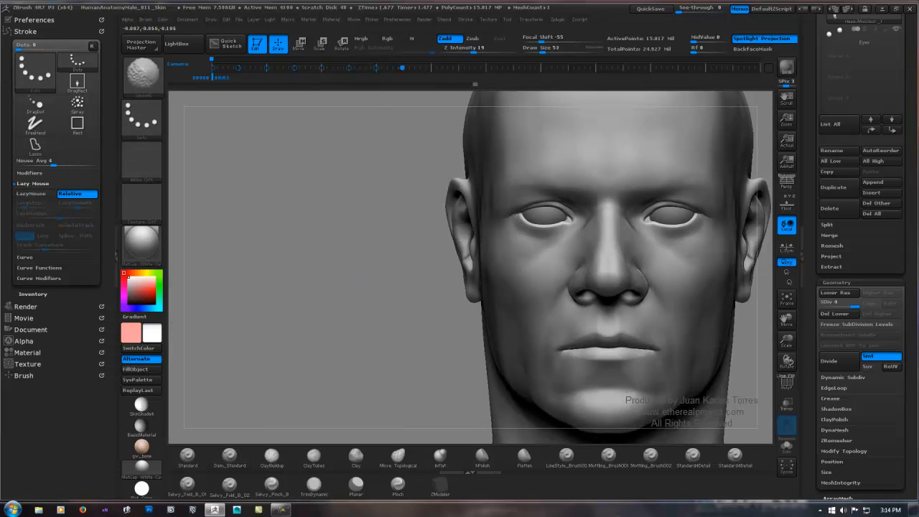
Step: Switch to the LineStyle brush with a Draw Size of 20 and sculpt fine creases at the outer eye corner
mouse_move(561, 218)
alt+right_down()
mouse_move(479, 243)
mouse_move(284, 514)
alt+right_up()
click(566, 457)
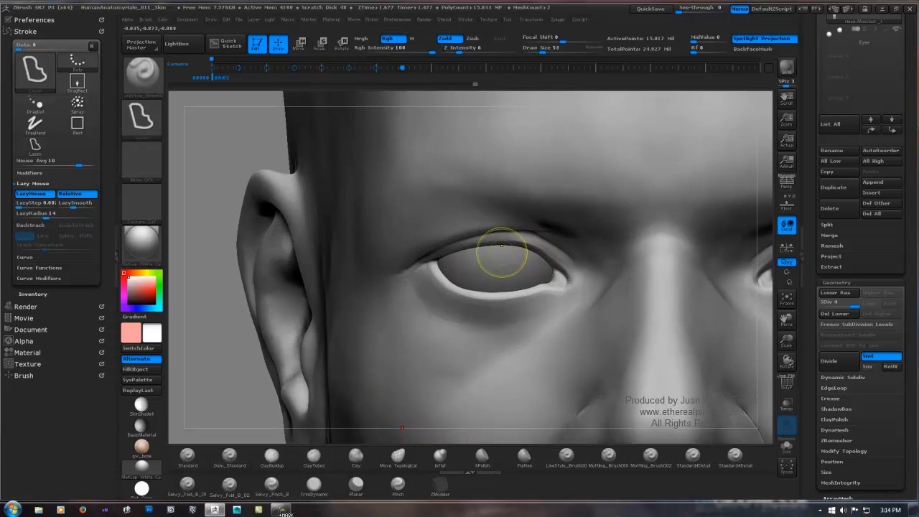
ctrl+right_drag(501, 245, 434, 382)
key(space)
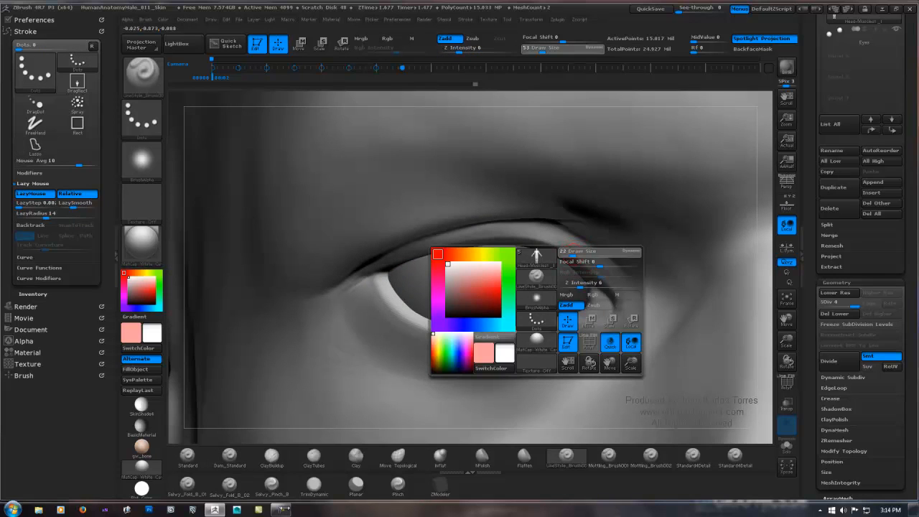
drag(572, 253, 571, 253)
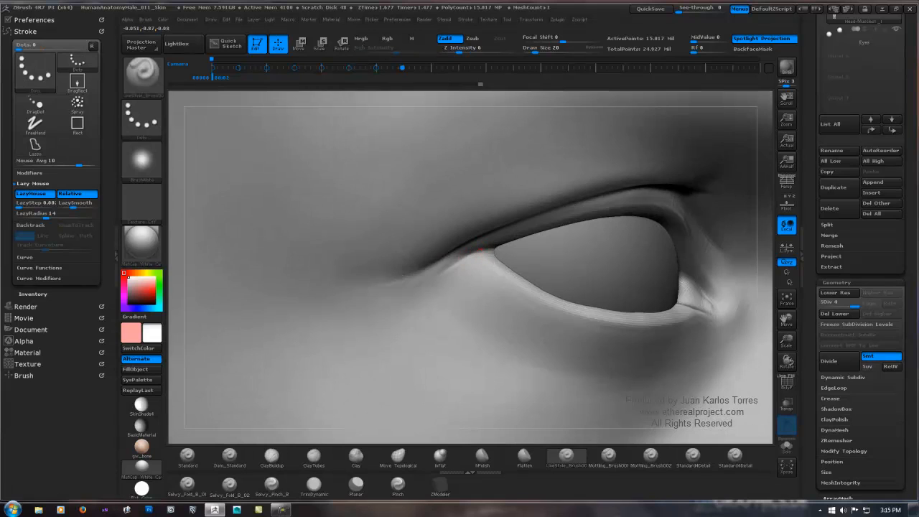
Step: Sculpt several short LineStyle creases running outward and down from the outer eye corner, smoothing between strokes
mouse_move(462, 261)
mouse_down()
mouse_move(485, 250)
mouse_move(467, 254)
mouse_up()
key(shift)
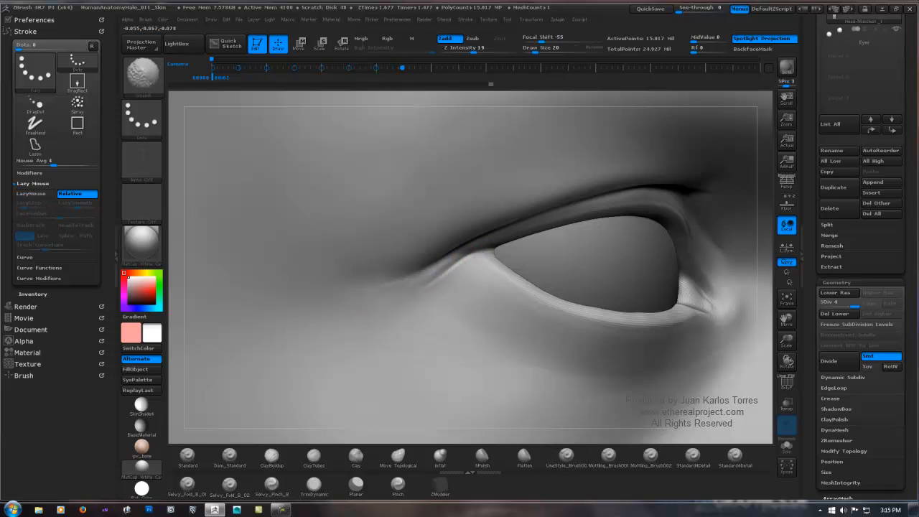
shift+drag(468, 254, 460, 253)
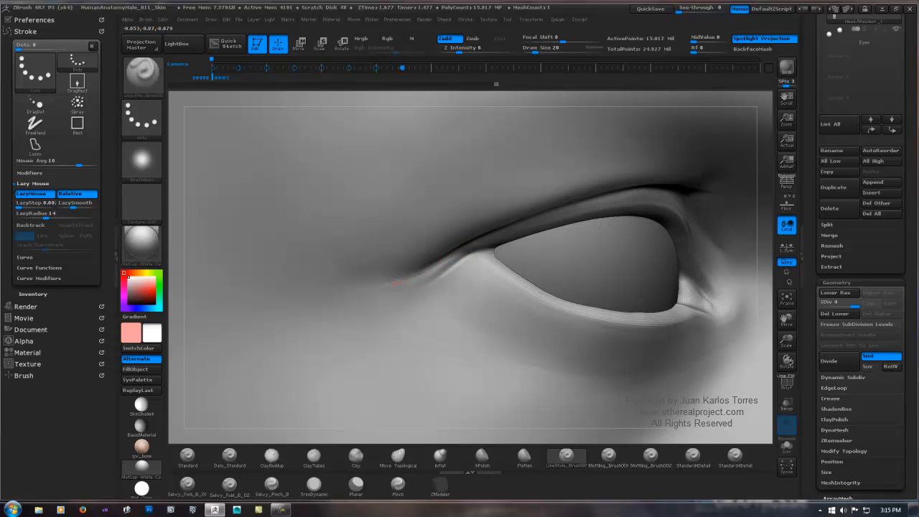
drag(387, 285, 380, 287)
drag(472, 256, 415, 310)
drag(474, 253, 416, 317)
drag(469, 254, 416, 293)
mouse_move(466, 258)
mouse_down()
mouse_move(416, 295)
mouse_move(458, 266)
mouse_up()
key(shift)
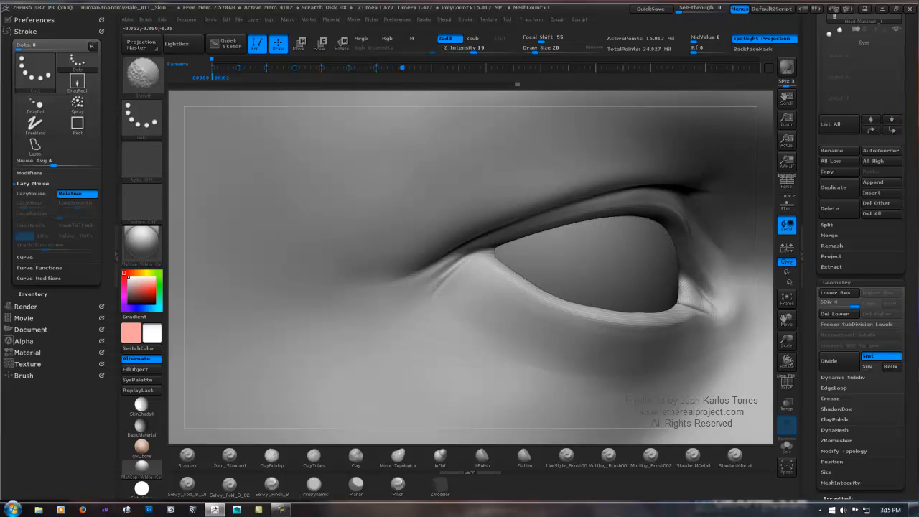
Step: Add faint LineStyle wrinkles on the skin just below the outer end of the lower eyelid and soften them by smoothing
key(ctrl+shift)
ctrl+right_drag(472, 323, 481, 253)
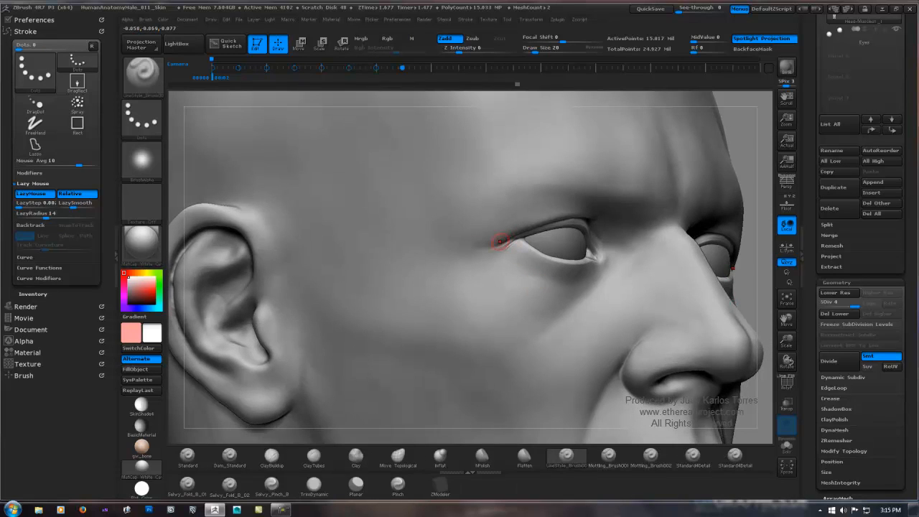
ctrl+right_drag(495, 242, 495, 288)
right_drag(746, 234, 682, 229)
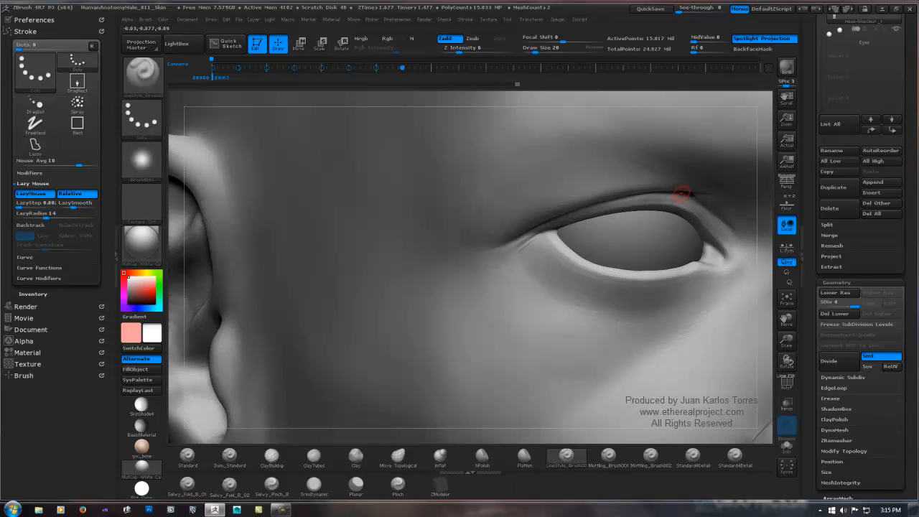
ctrl+right_drag(527, 284, 529, 251)
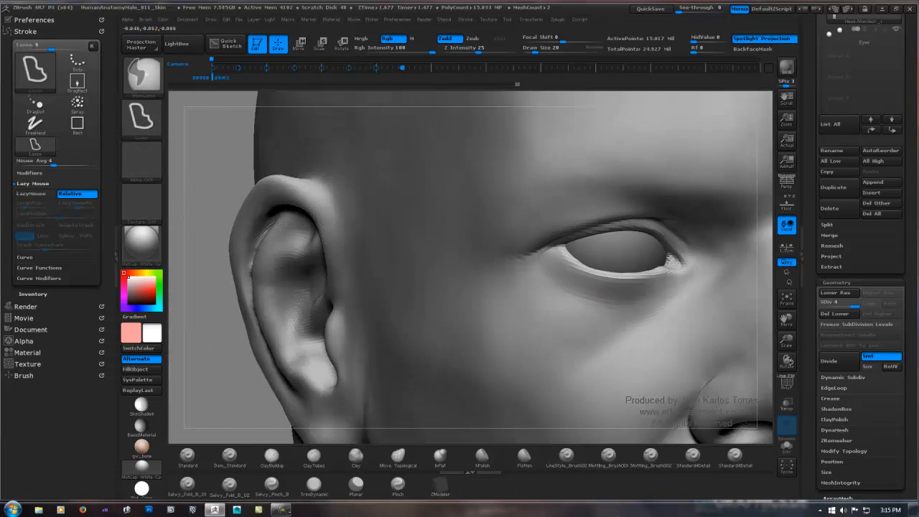
right_drag(596, 289, 532, 260)
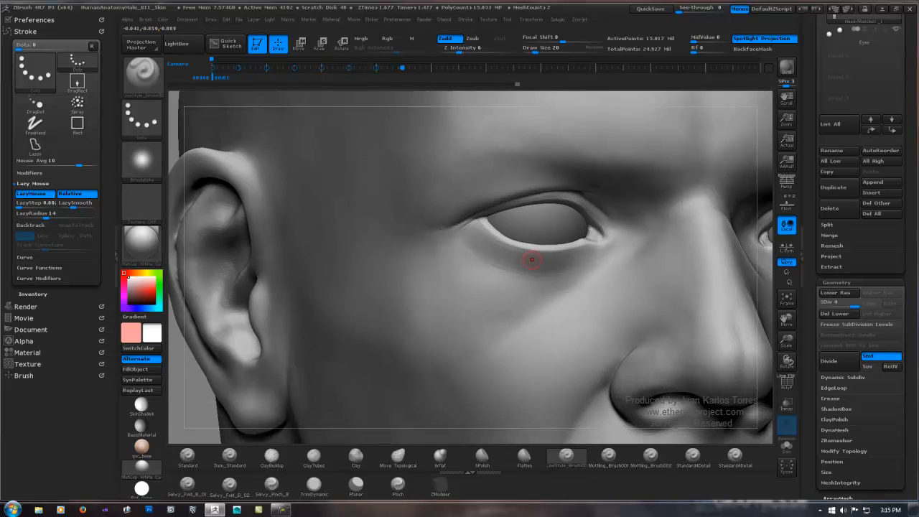
ctrl+right_drag(490, 240, 488, 274)
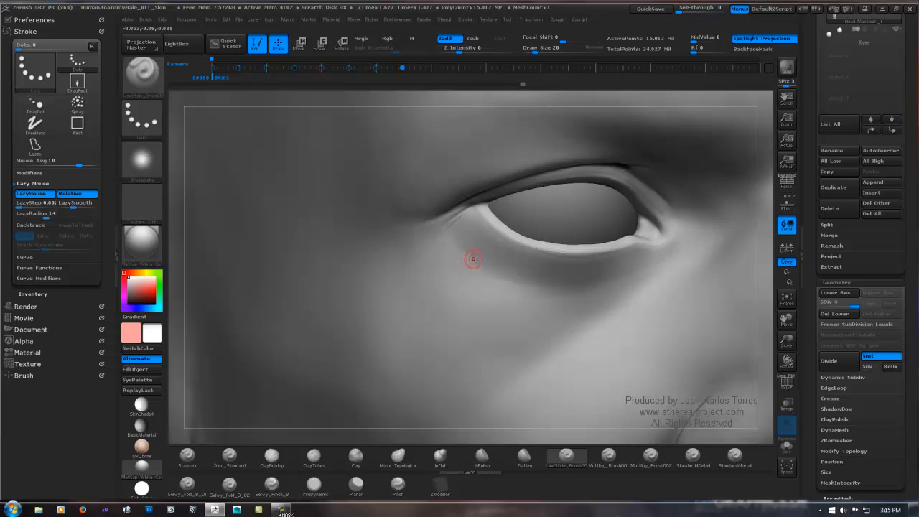
key(ctrl+shift)
key(shift)
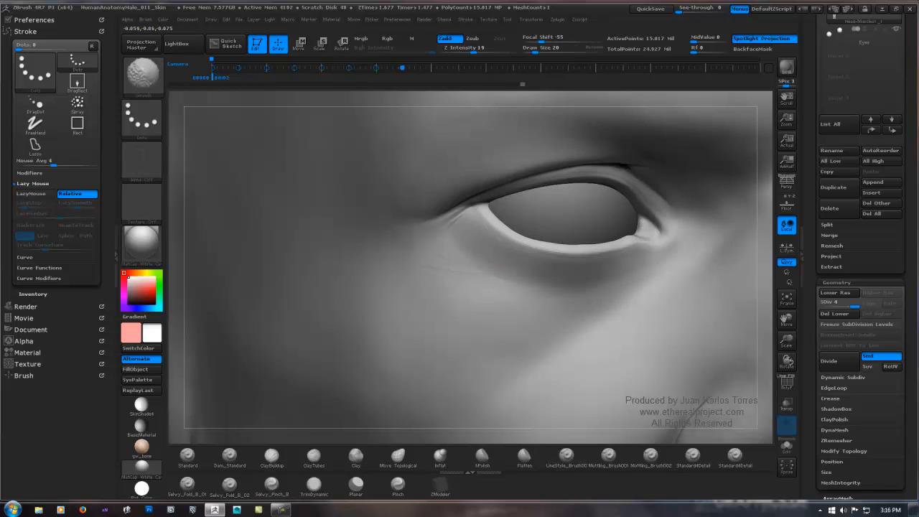
key(ctrl+shift)
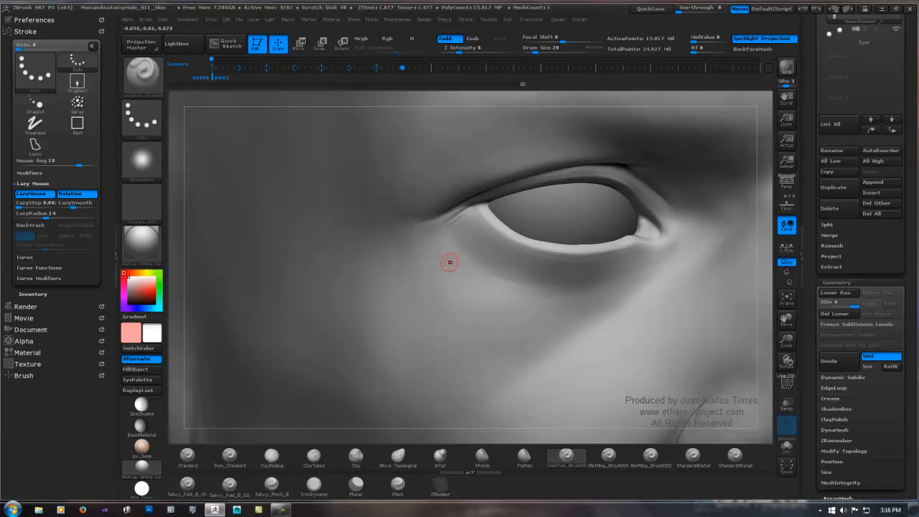
key(shift)
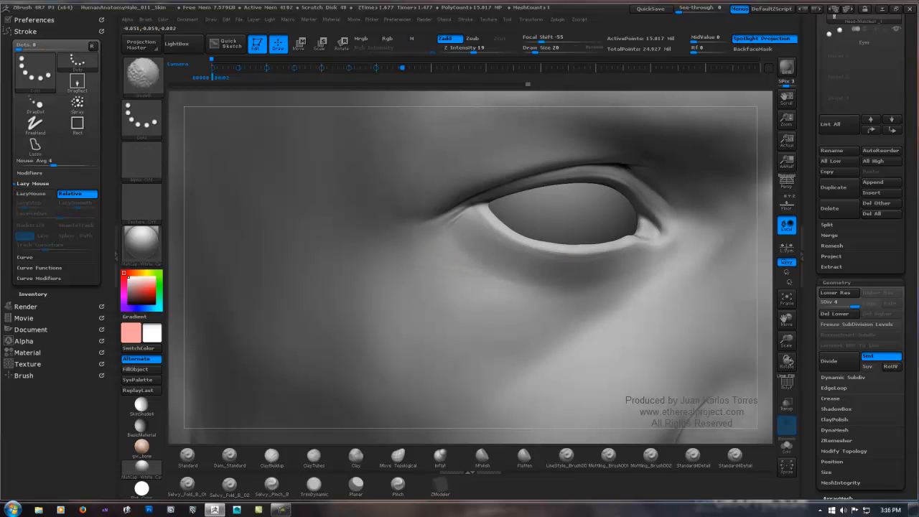
Step: Sculpt fine LineStyle creases along the eye bag beneath the lower eyelid and smooth them
mouse_move(406, 244)
ctrl+shift+right_down()
mouse_move(337, 305)
mouse_move(256, 320)
mouse_move(197, 286)
mouse_move(232, 233)
ctrl+shift+right_up()
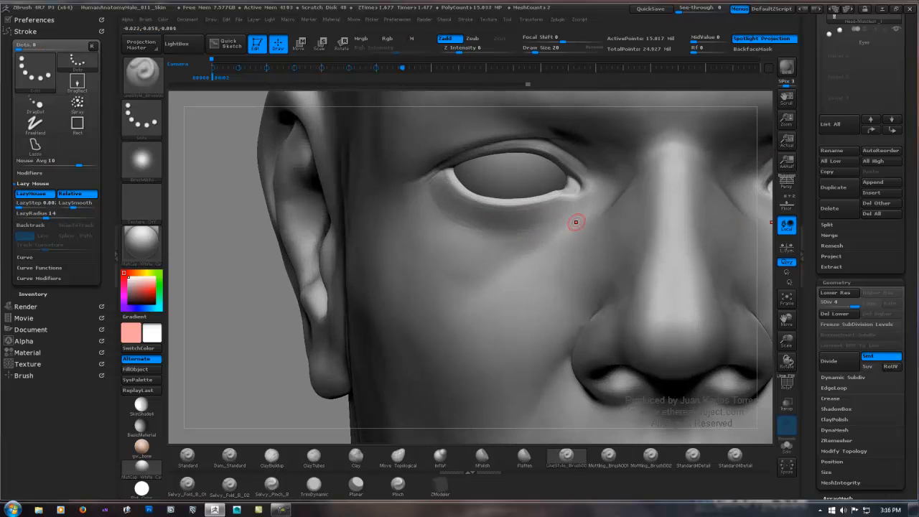
right_drag(511, 237, 546, 224)
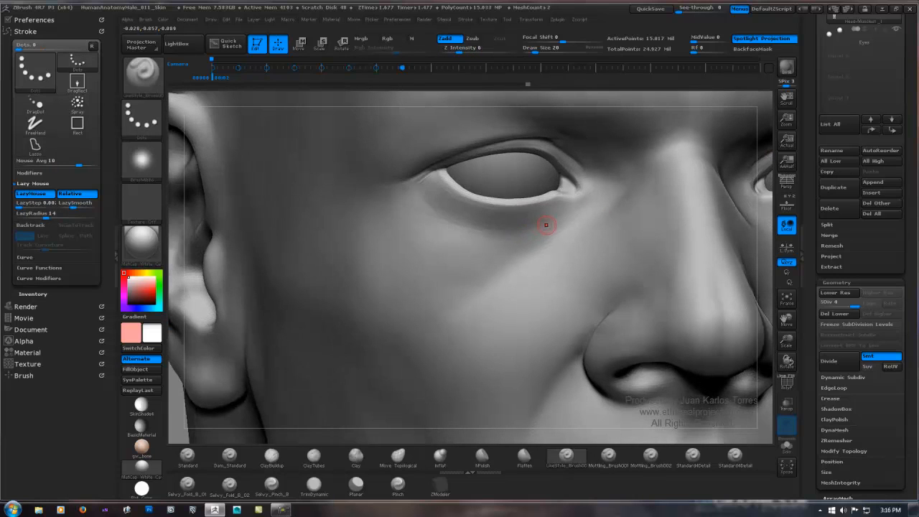
drag(554, 221, 535, 225)
drag(452, 241, 441, 242)
shift+drag(499, 234, 483, 238)
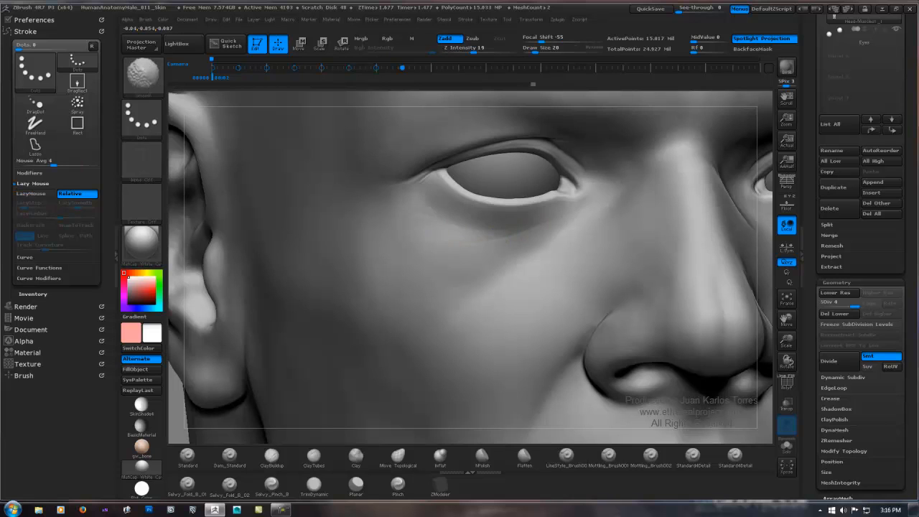
mouse_move(586, 220)
ctrl+right_down()
mouse_move(499, 226)
mouse_move(626, 266)
mouse_move(603, 245)
mouse_move(517, 226)
mouse_move(513, 205)
ctrl+right_up()
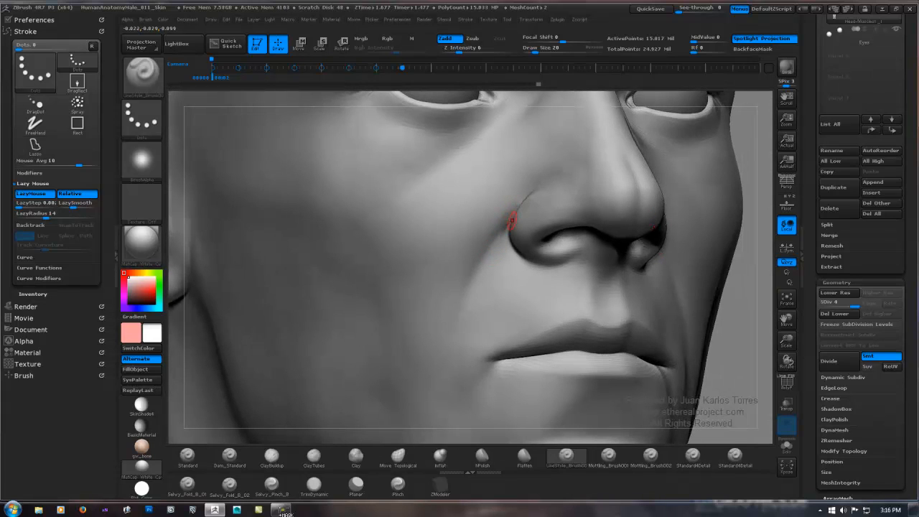
Step: Switch the LineStyle brush to Zsub and carve the nasolabial fold from the nostril wing toward the mouth corner
key(ctrl)
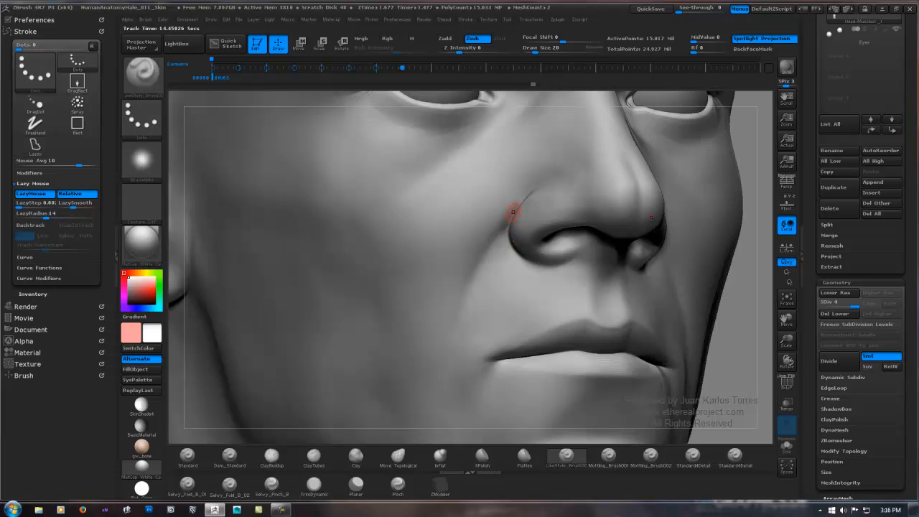
drag(479, 269, 467, 300)
drag(499, 235, 461, 319)
right_drag(491, 266, 479, 266)
mouse_move(487, 262)
mouse_down()
mouse_move(464, 295)
mouse_move(452, 350)
mouse_up()
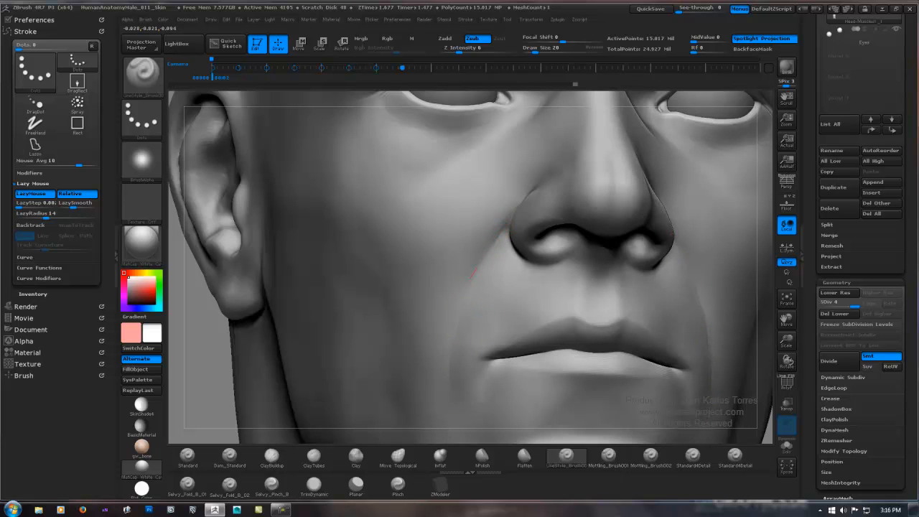
right_drag(470, 278, 492, 269)
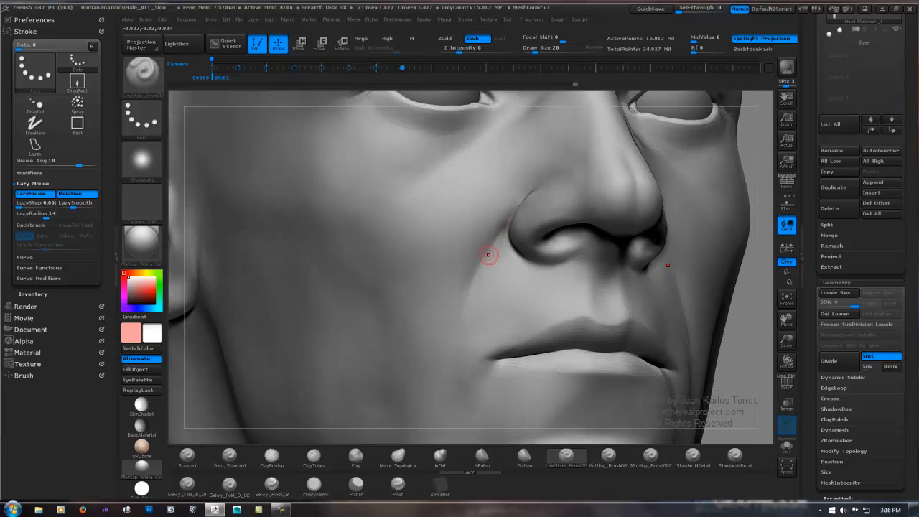
right_drag(389, 232, 429, 227)
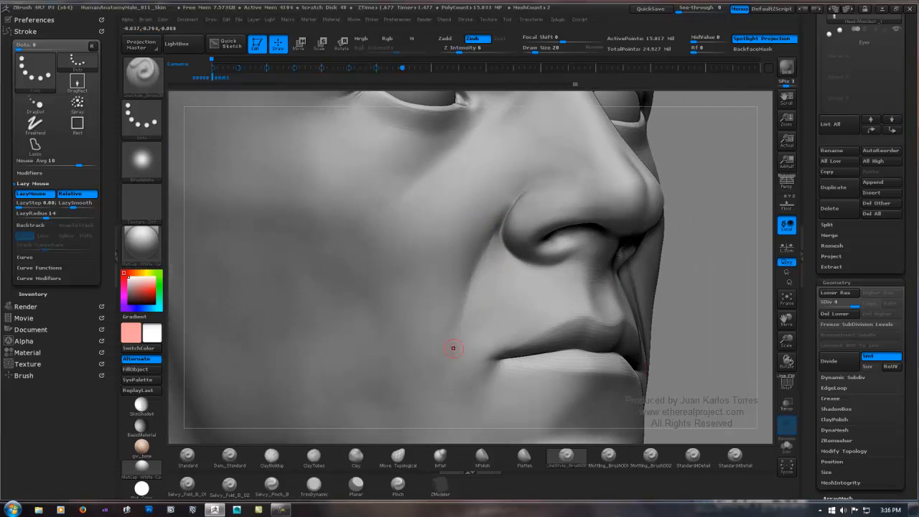
right_drag(455, 348, 496, 346)
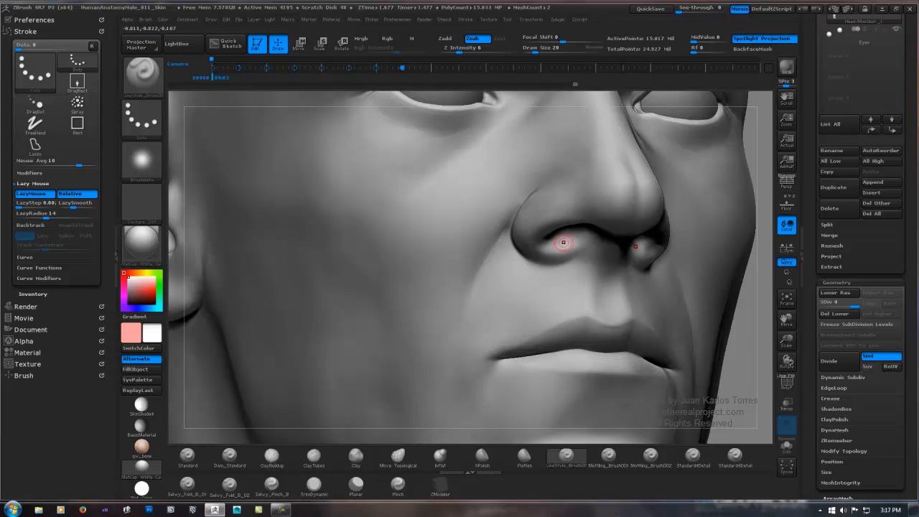
Step: Switch to the Dam_Standard brush and carve light wrinkles below the outer eye corner with Zsub and Z Intensity 6
ctrl+right_drag(564, 232, 560, 173)
mouse_move(531, 215)
right_down()
mouse_move(496, 219)
mouse_move(497, 188)
mouse_move(471, 287)
mouse_move(519, 205)
mouse_move(383, 187)
right_up()
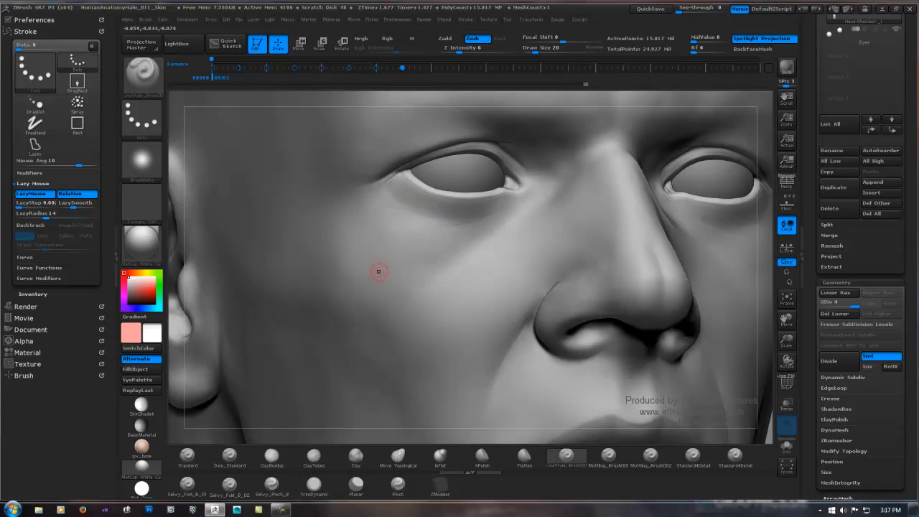
click(229, 455)
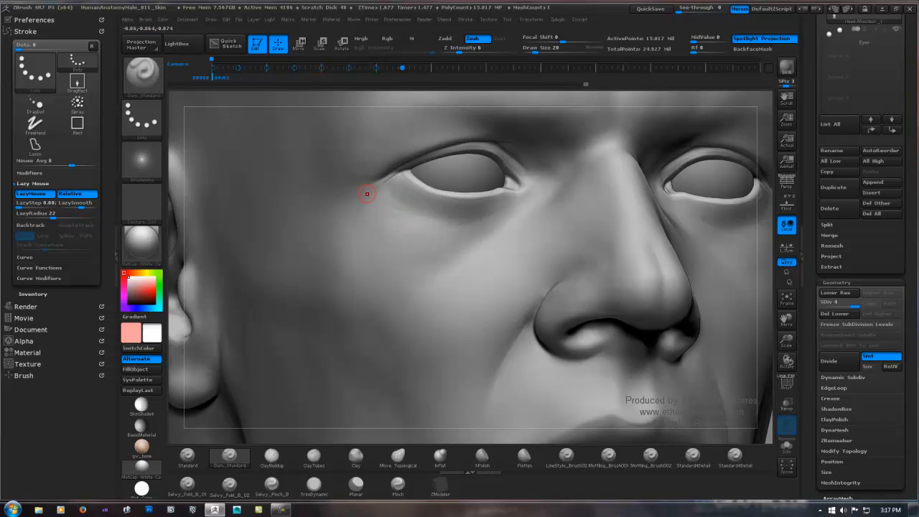
drag(402, 201, 374, 185)
ctrl+right_drag(421, 209, 415, 257)
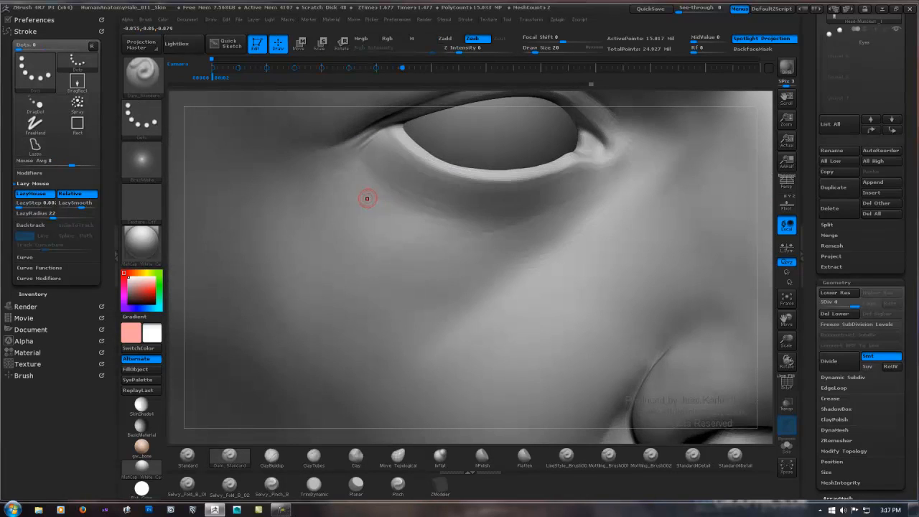
drag(365, 196, 370, 198)
drag(909, 387, 909, 69)
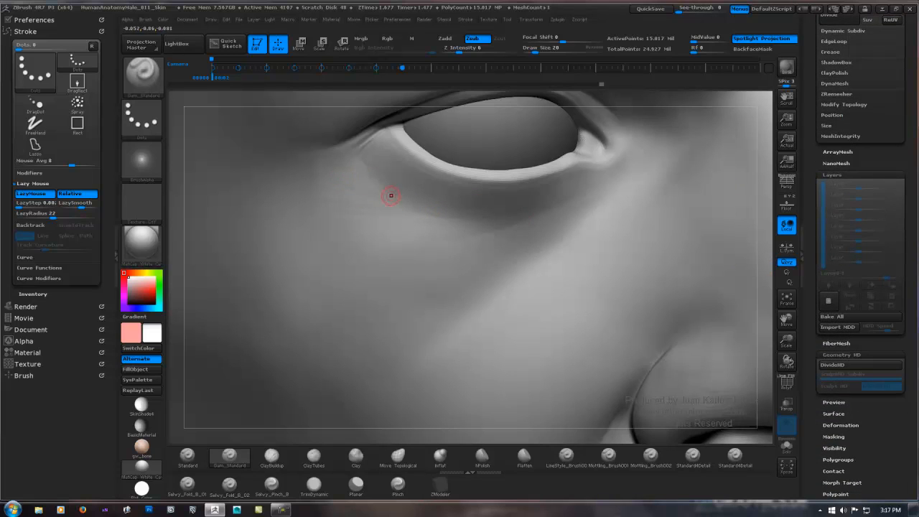
drag(404, 219, 378, 219)
Step: Check the face from farther away and add a new sculpting layer to the body
mouse_move(596, 220)
ctrl+right_down()
mouse_move(531, 157)
mouse_move(495, 140)
mouse_move(269, 283)
ctrl+right_up()
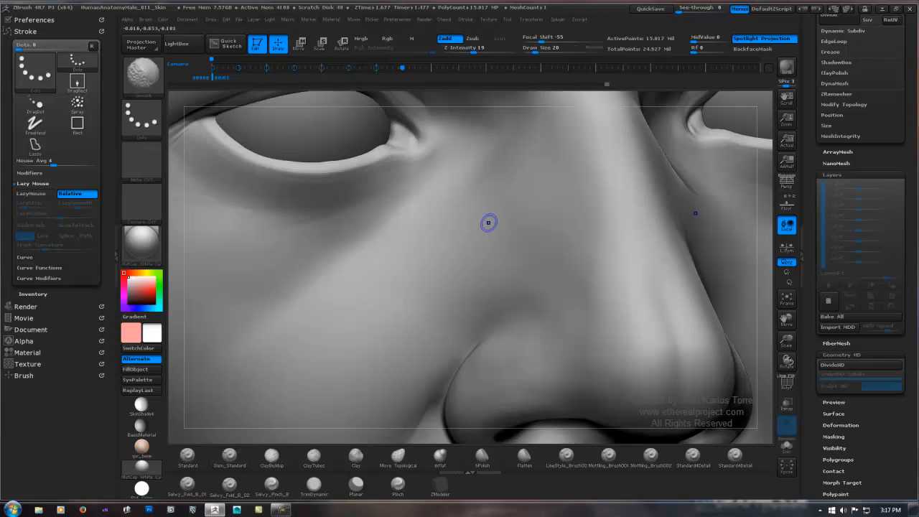
ctrl+right_drag(581, 223, 445, 216)
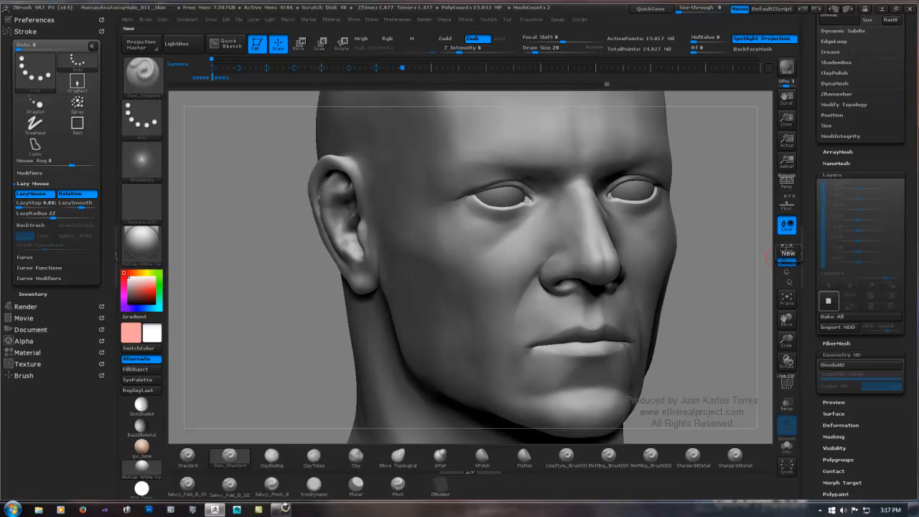
click(787, 252)
Step: Carve fine Dam_Standard wrinkles at the outer eye corner and under the eye on the new layer, smoothing the strokes
mouse_move(498, 225)
ctrl+right_down()
mouse_move(496, 206)
mouse_move(461, 205)
ctrl+right_up()
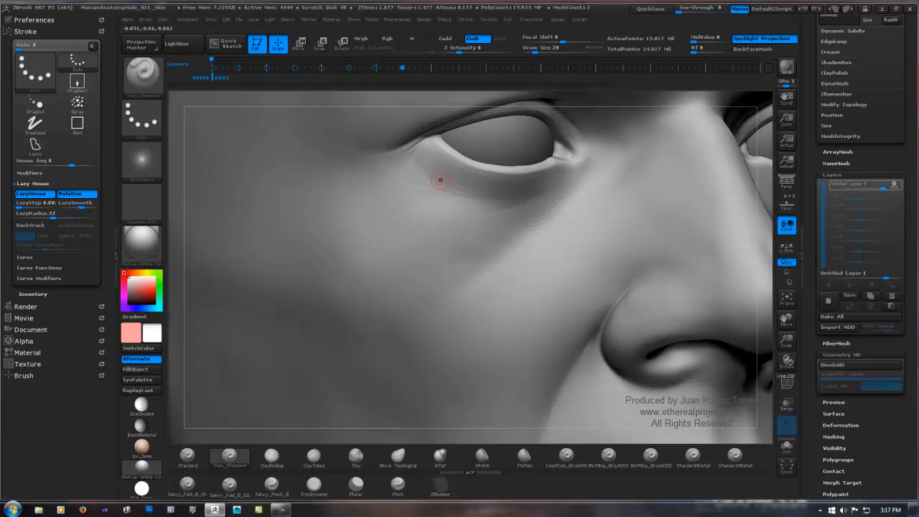
right_drag(437, 170, 435, 151)
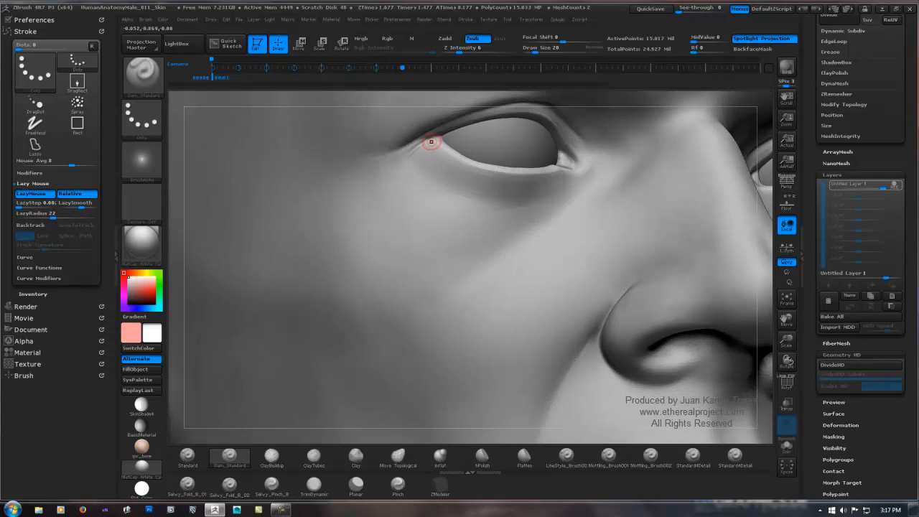
mouse_move(432, 142)
mouse_down()
mouse_move(386, 164)
mouse_move(424, 141)
mouse_up()
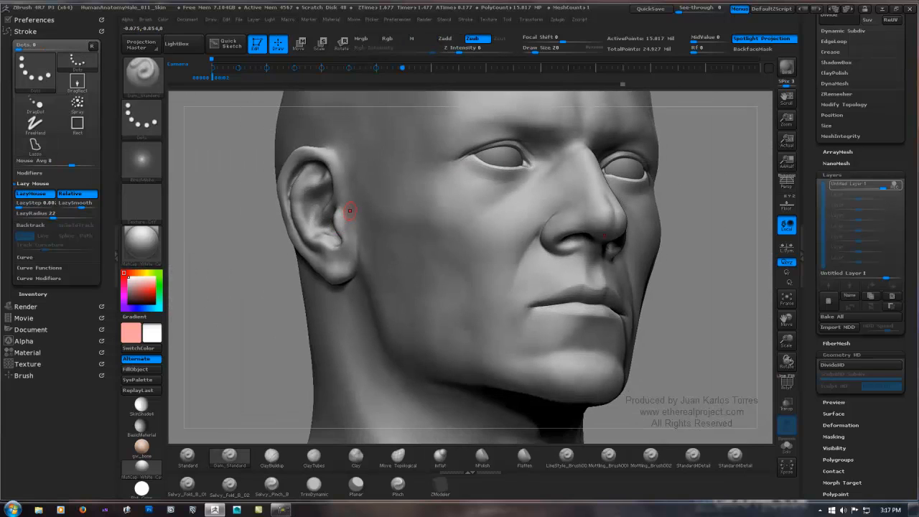
mouse_move(467, 170)
right_down()
mouse_move(402, 173)
mouse_move(574, 172)
mouse_move(566, 211)
right_up()
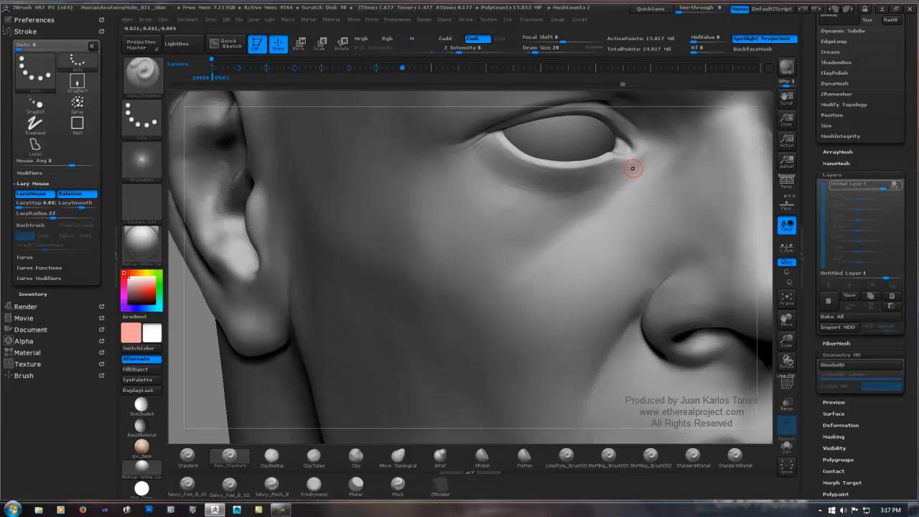
key(shift)
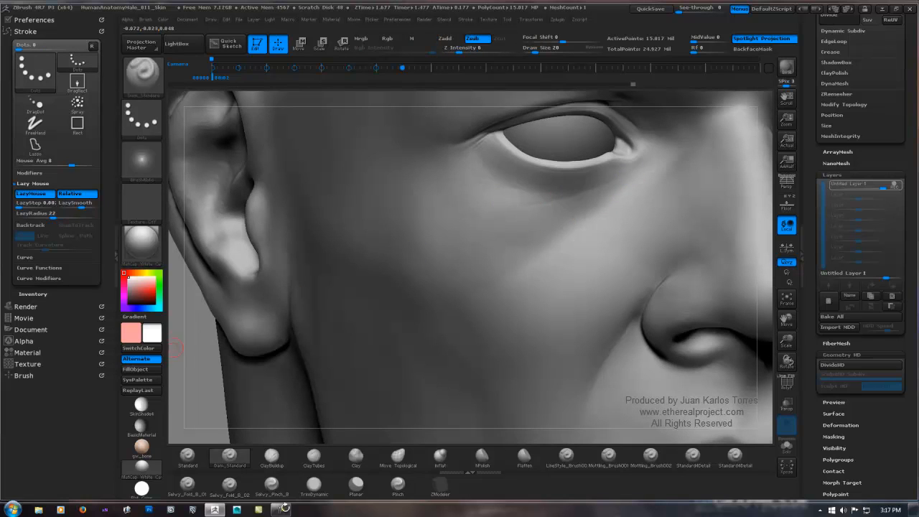
Step: Turn off Use Global Settings in the Dam_Standard brush's tablet pressure options
shift+click(25, 376)
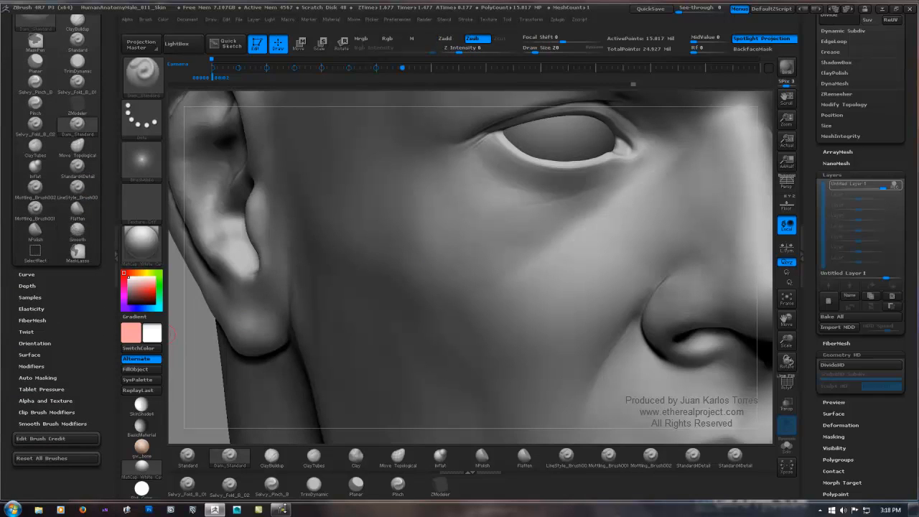
drag(86, 316, 87, 268)
key(shift)
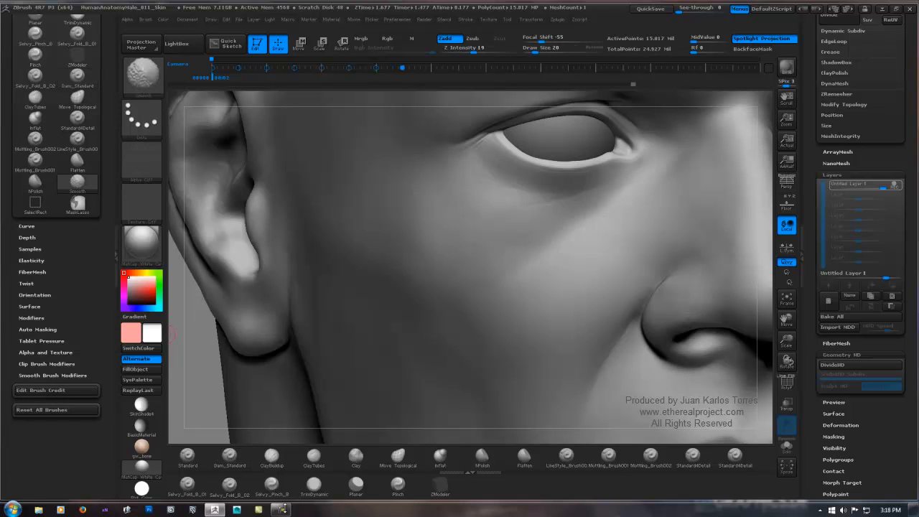
shift+click(52, 376)
shift+click(53, 376)
shift+click(42, 341)
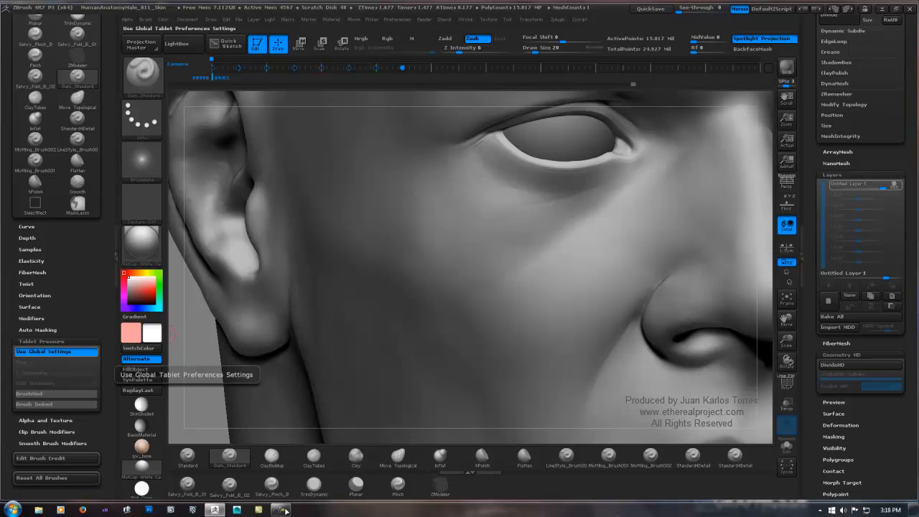
click(55, 351)
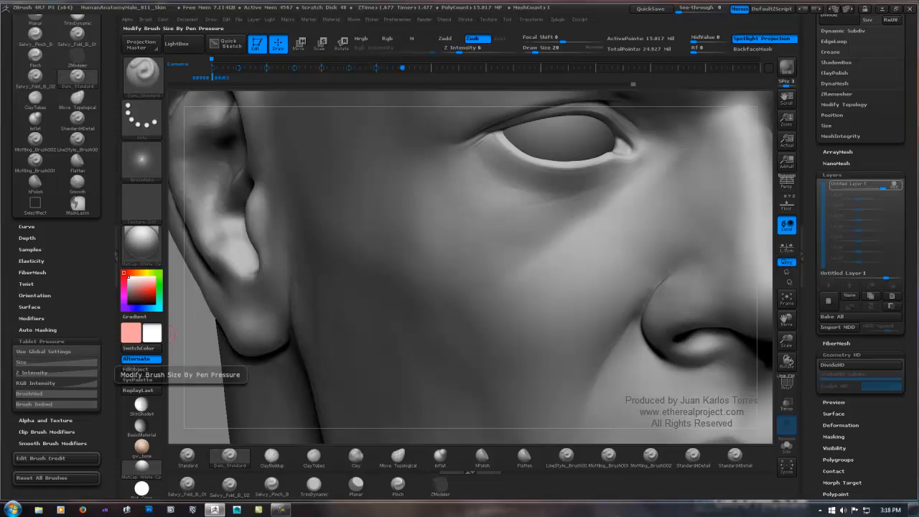
Step: Select the LineStyle_Brush001 brush and lower its tablet-pressure Size curve, testing the stroke on the cheek
click(50, 362)
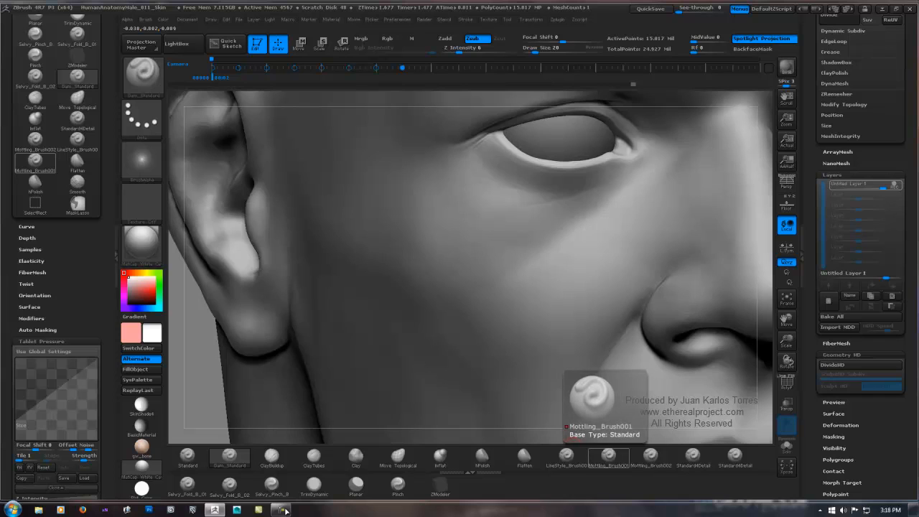
click(566, 455)
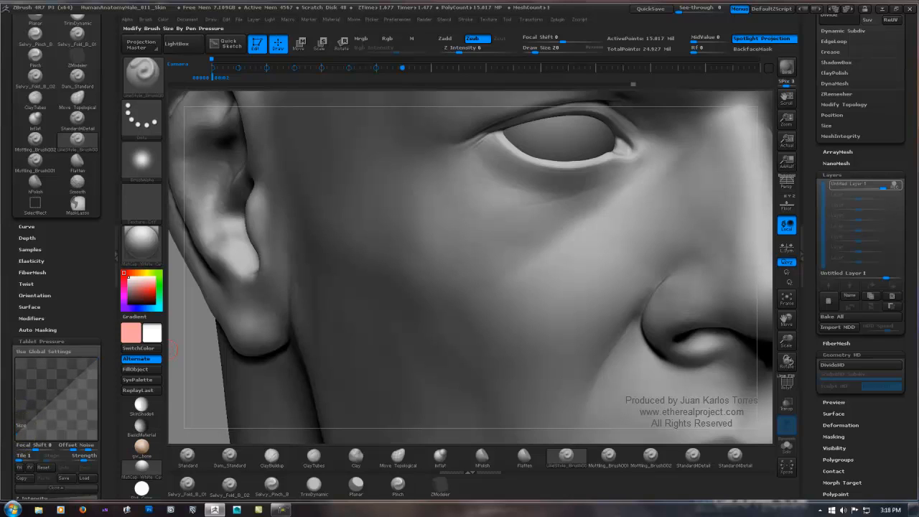
drag(97, 358, 96, 408)
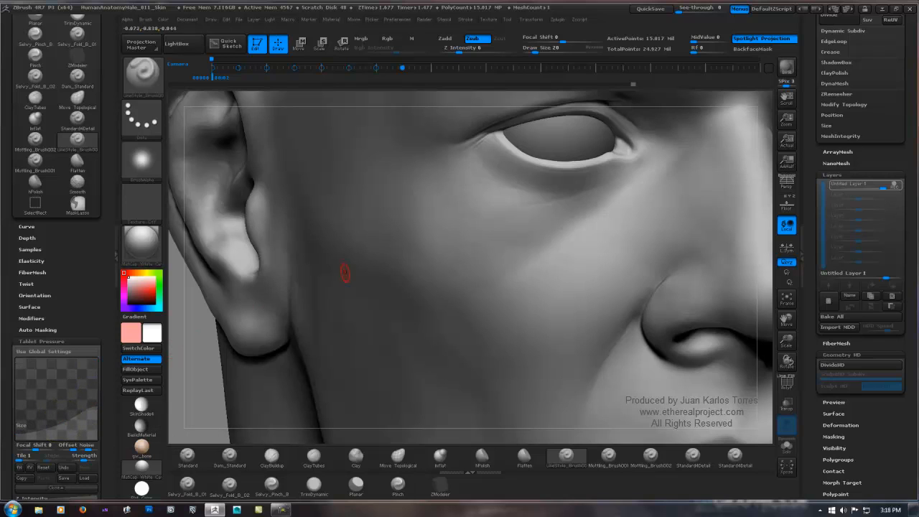
drag(108, 343, 108, 311)
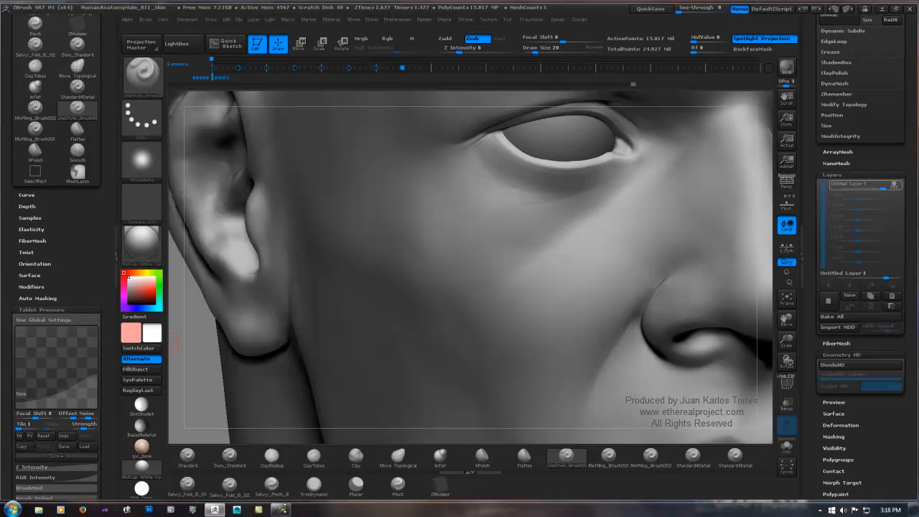
drag(591, 242, 582, 247)
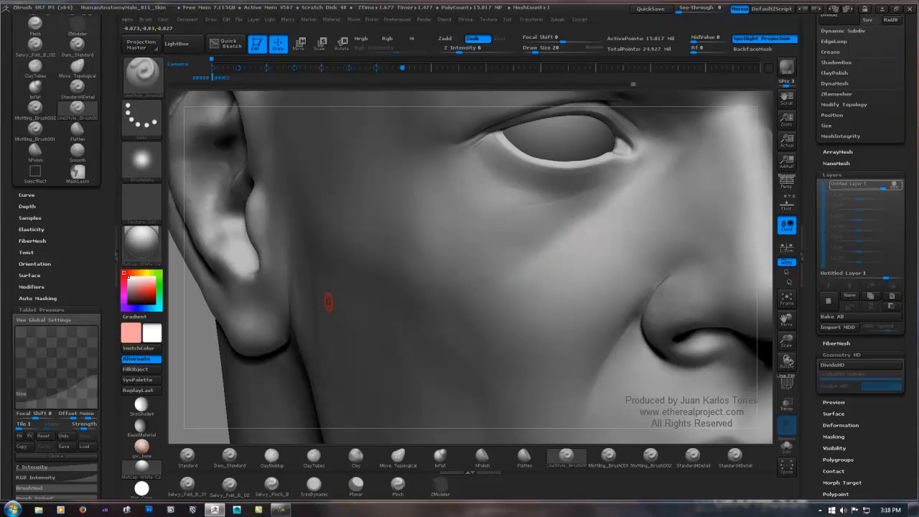
key(ctrl)
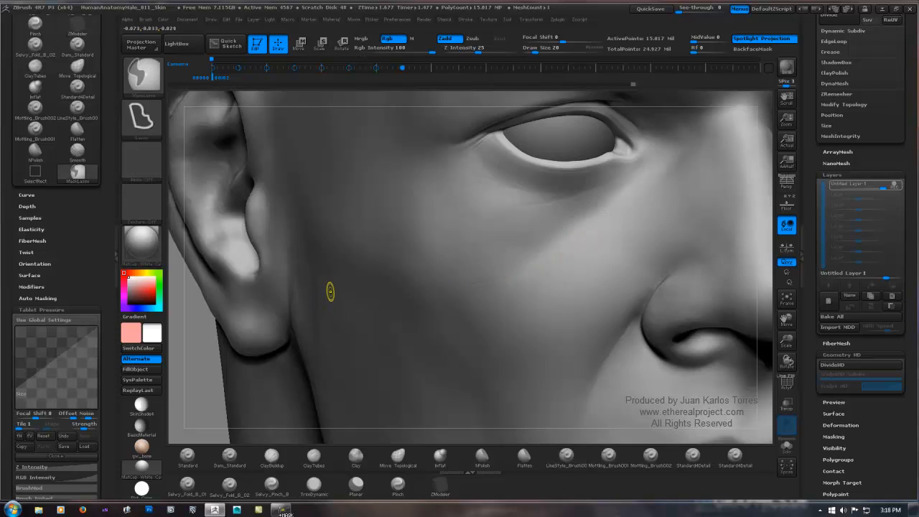
Step: Reshape the brush's tablet-pressure Z Intensity curve into a soft start and lower response, testing it on the cheek
drag(108, 463, 108, 435)
click(56, 438)
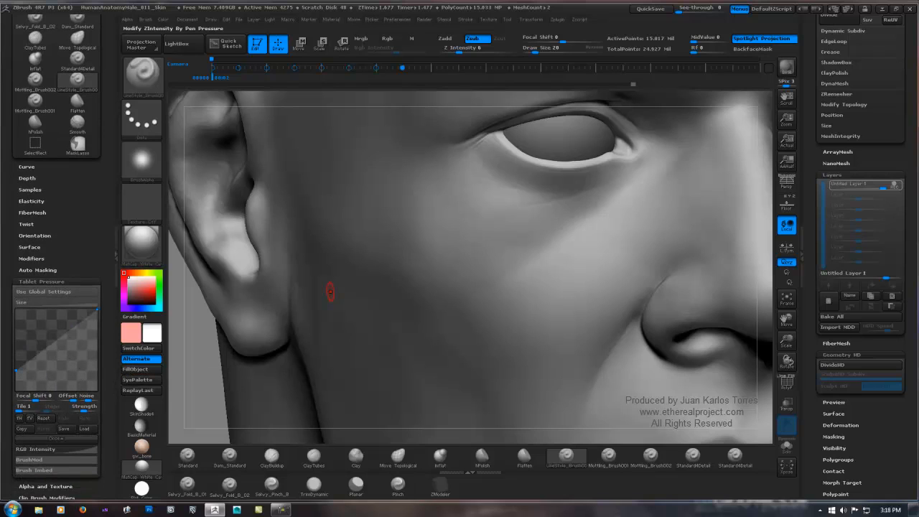
drag(16, 370, 15, 390)
drag(97, 309, 65, 373)
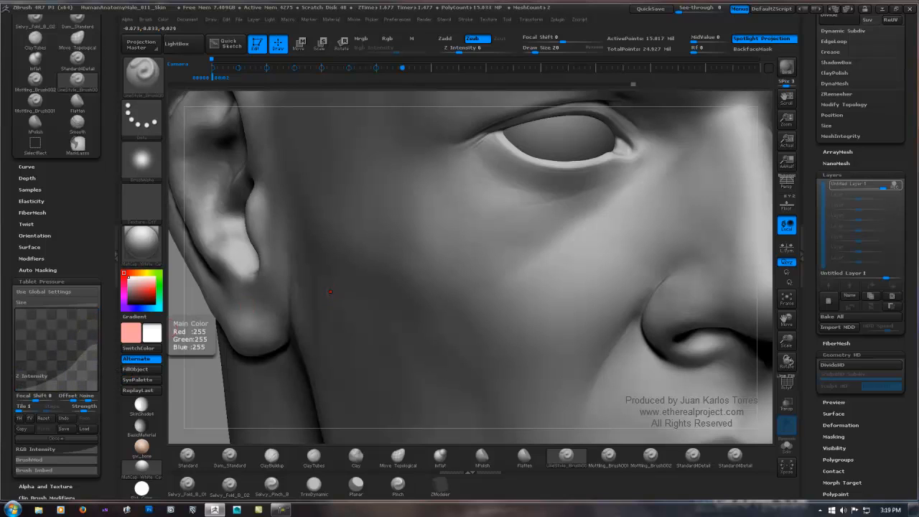
drag(594, 221, 554, 246)
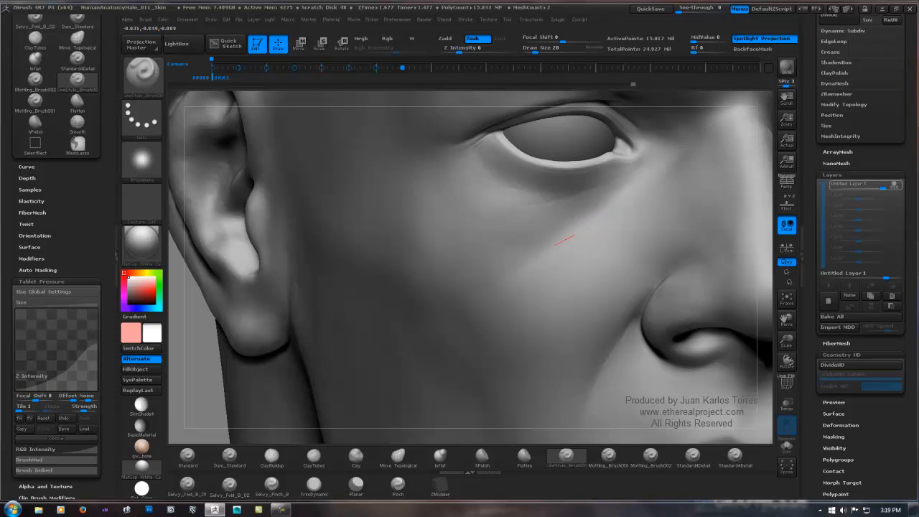
key(ctrl)
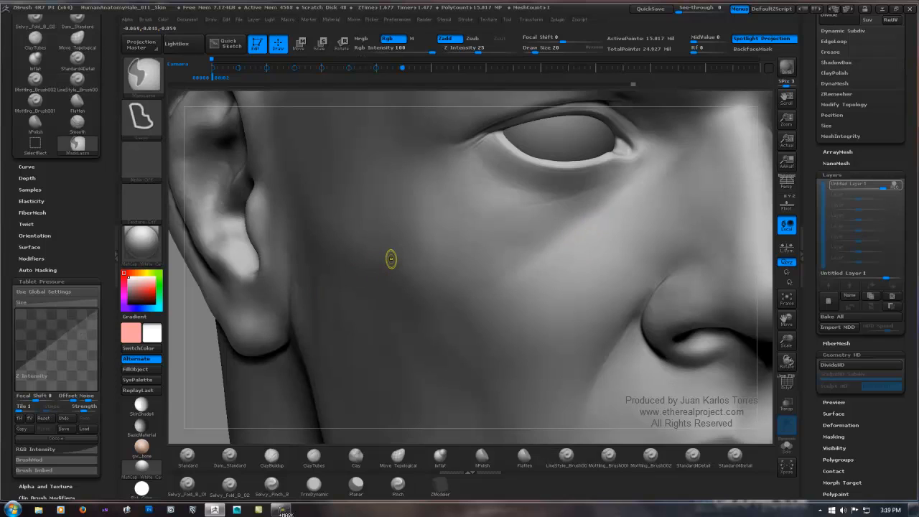
key(ctrl)
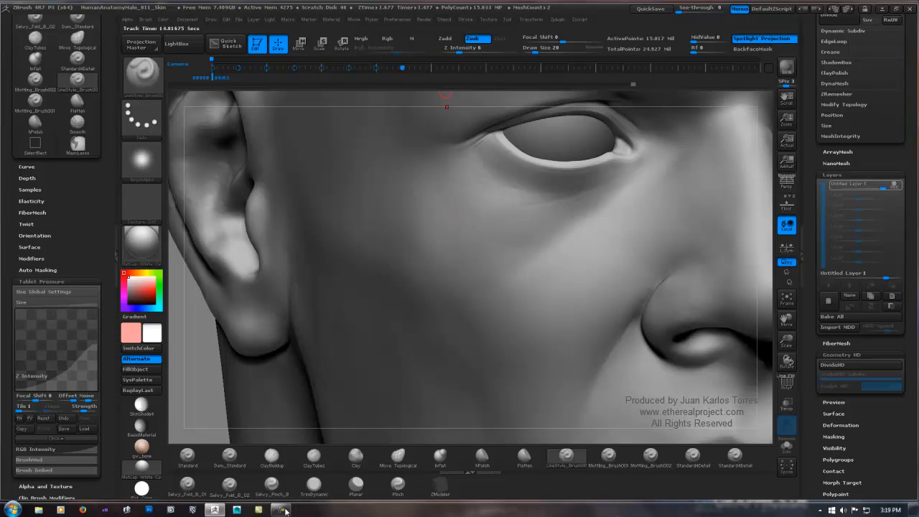
Step: Set the brush's Z Intensity to 13 and carve fine wrinkles at the outer eye corner and below the lower lid
click(462, 49)
key(Return)
key(ctrl)
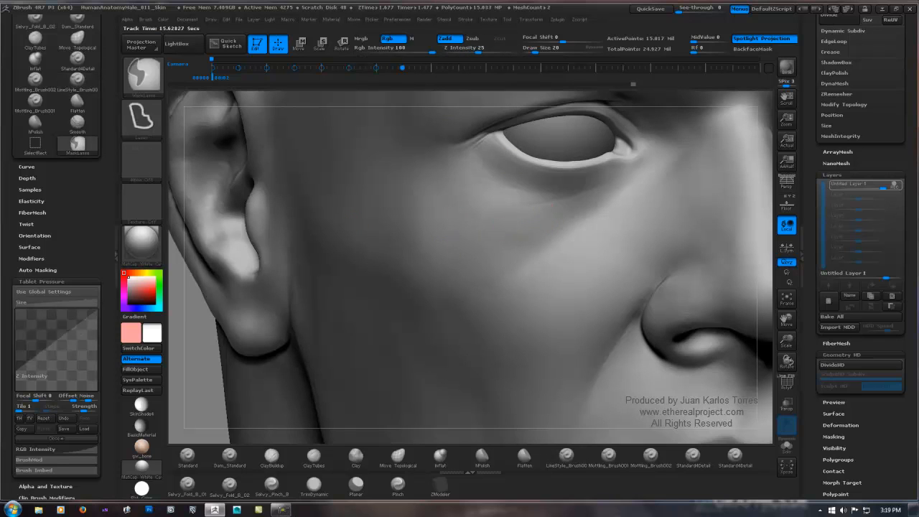
ctrl+right_drag(508, 224, 562, 204)
alt+right_drag(403, 178, 466, 255)
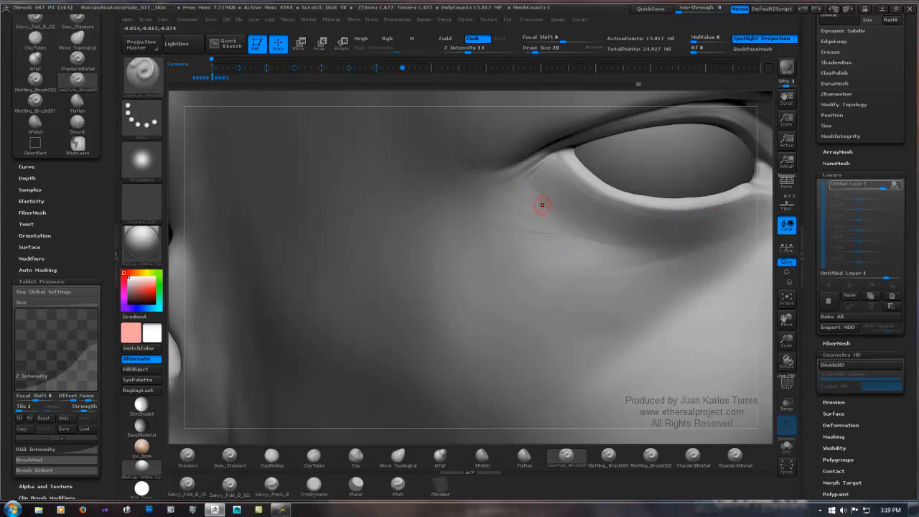
mouse_move(576, 202)
right_down()
mouse_move(729, 210)
mouse_move(720, 210)
right_up()
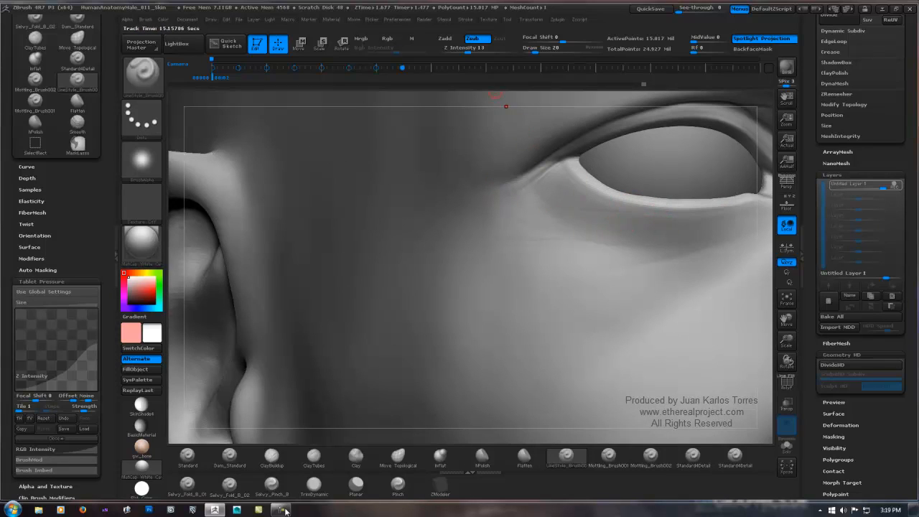
Step: Set Z Intensity to 17 and Draw Size to 38, and carve wrinkles below the lower eyelid toward the inner corner
click(471, 51)
click(537, 51)
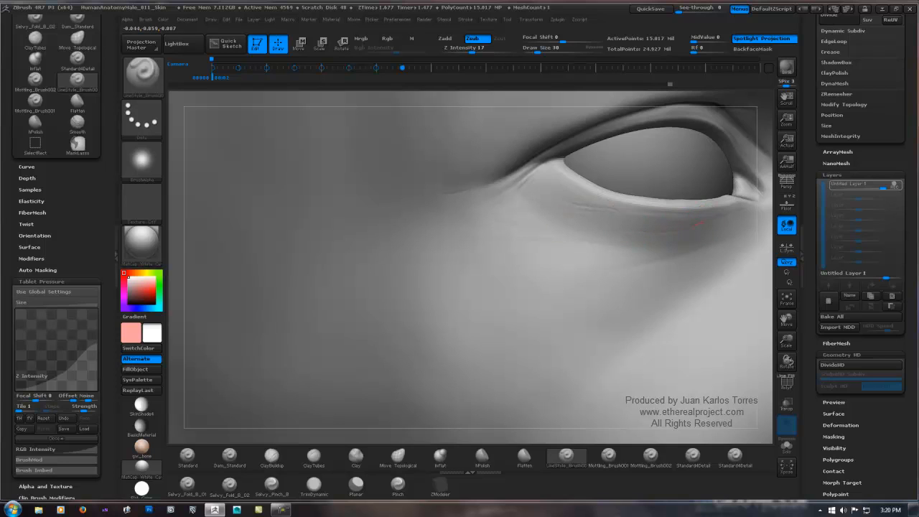
drag(705, 222, 743, 215)
right_drag(535, 267, 607, 244)
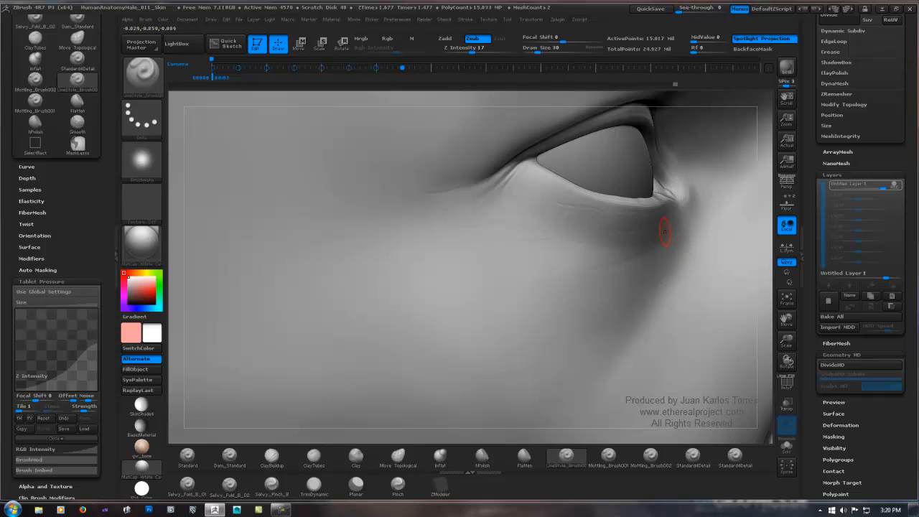
Step: Smooth the wrinkles under the eye and refine the lines at the outer eye corner
key(shift)
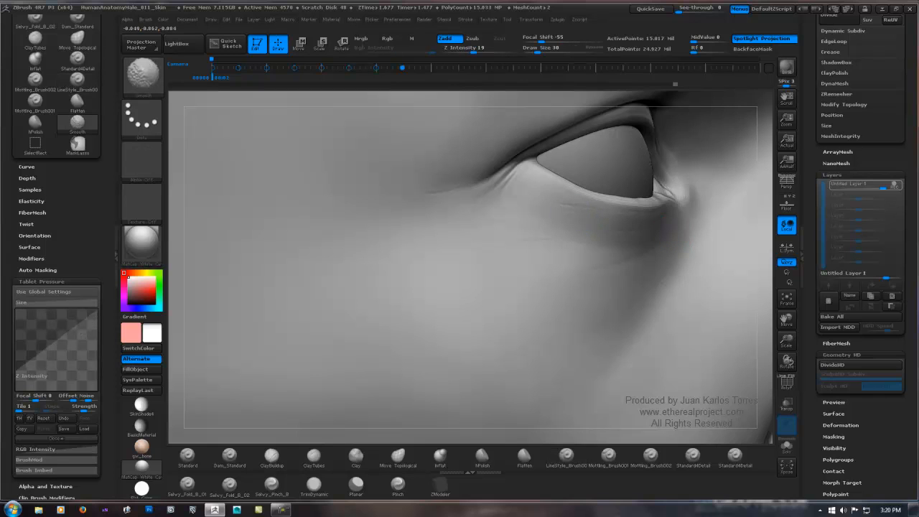
right_drag(624, 227, 668, 217)
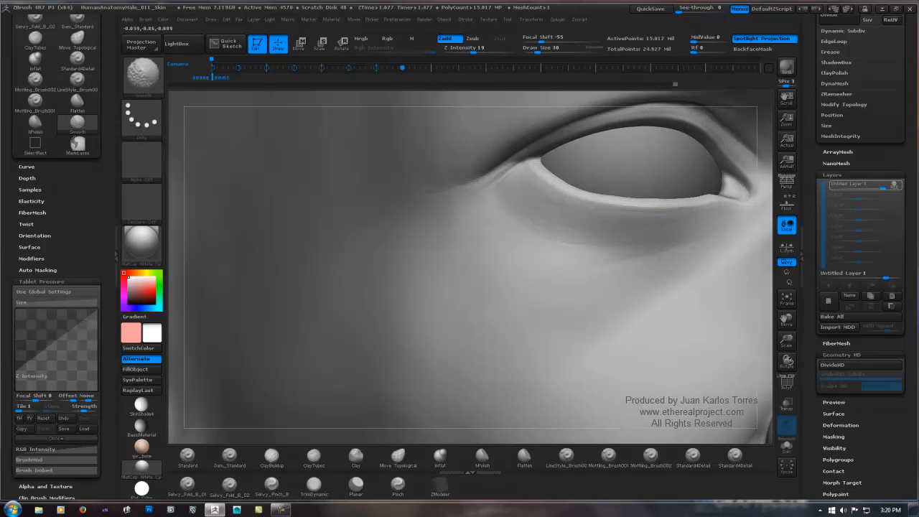
ctrl+right_drag(668, 217, 460, 254)
alt+right_drag(650, 228, 435, 230)
ctrl+right_drag(435, 229, 506, 239)
right_drag(330, 234, 558, 229)
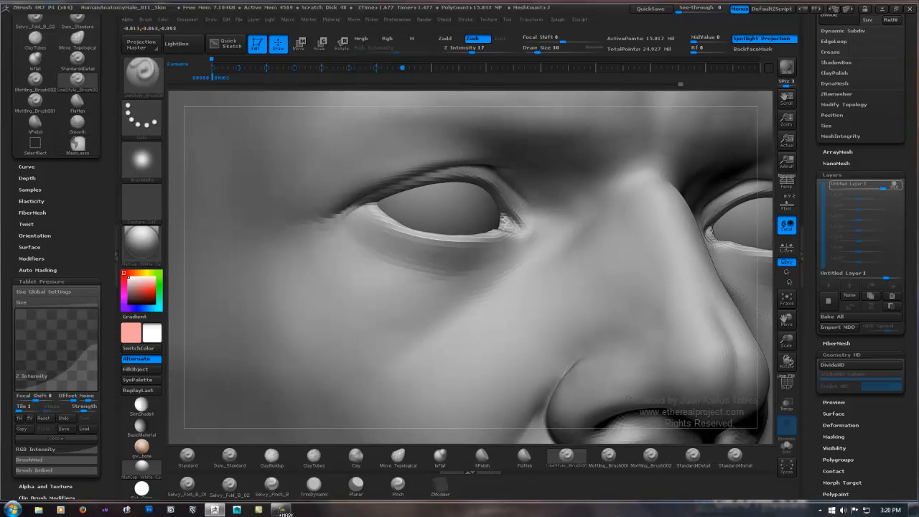
mouse_move(338, 235)
right_down()
mouse_move(394, 231)
mouse_move(349, 211)
right_up()
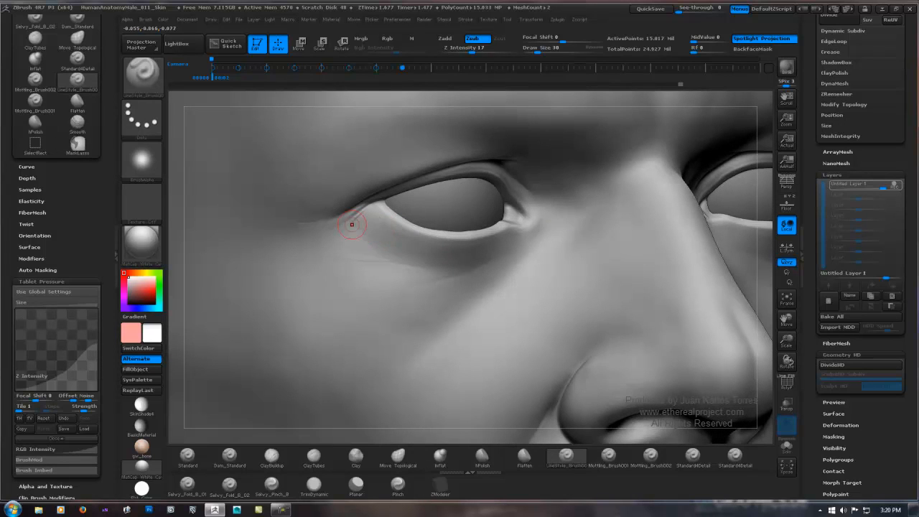
key(shift)
Step: Set the Alt Brush Size in the Smooth Brush Modifiers to 0.37151
drag(108, 391, 108, 332)
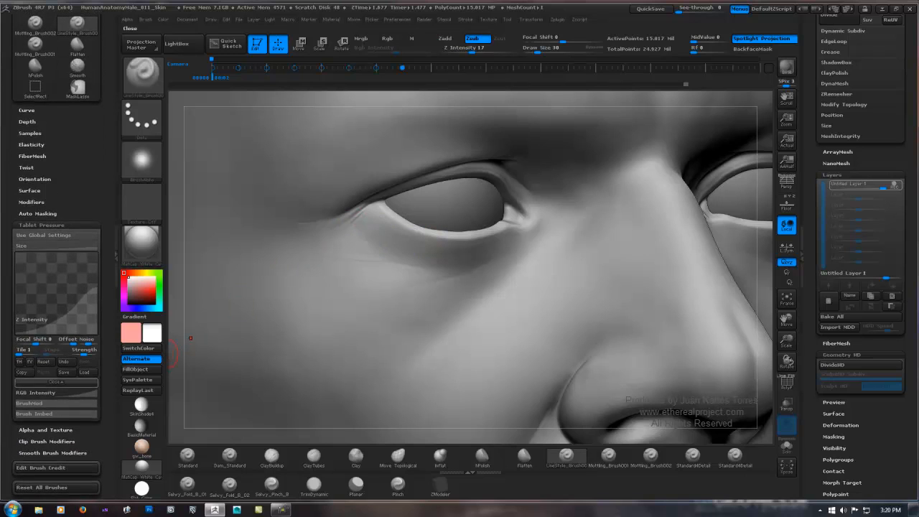
key(shift)
shift+drag(107, 461, 108, 397)
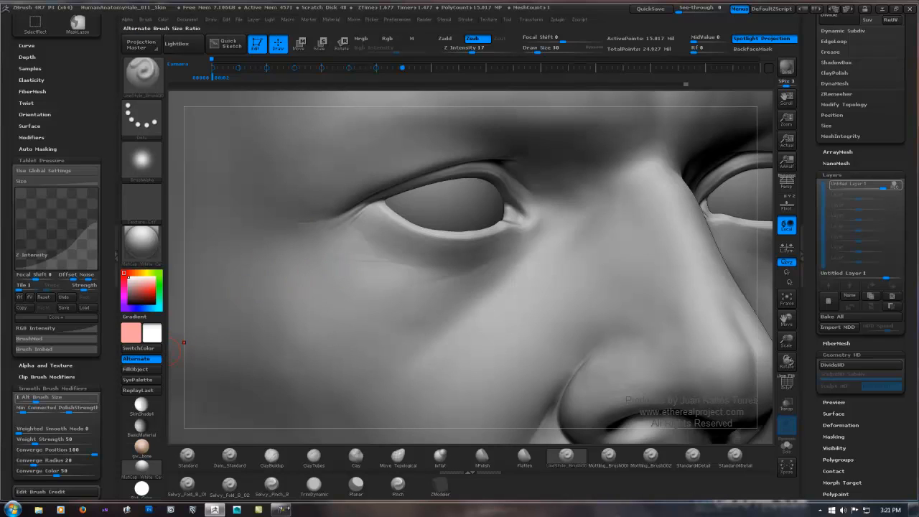
drag(36, 399, 24, 399)
key(shift)
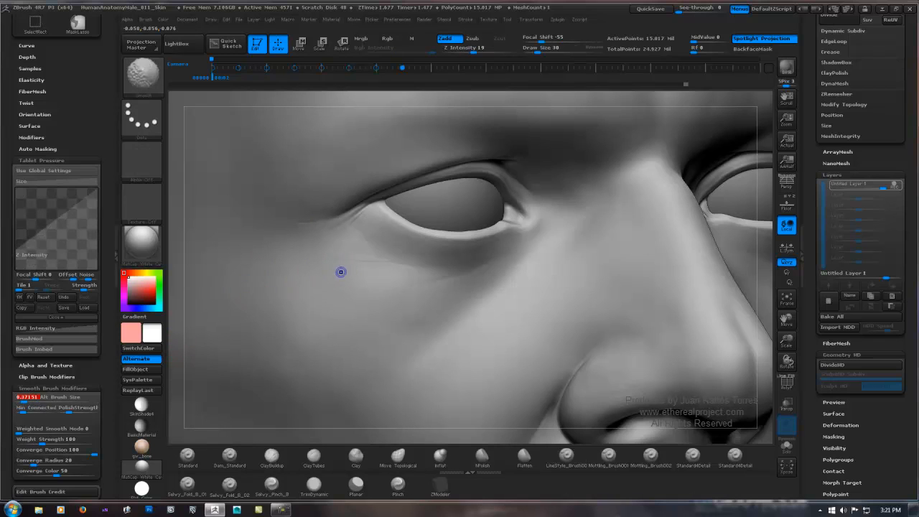
Step: Smooth the fine wrinkles below the lower eyelid and outer eye corner with the smaller Smooth brush, adding light touch-up strokes
key(shift)
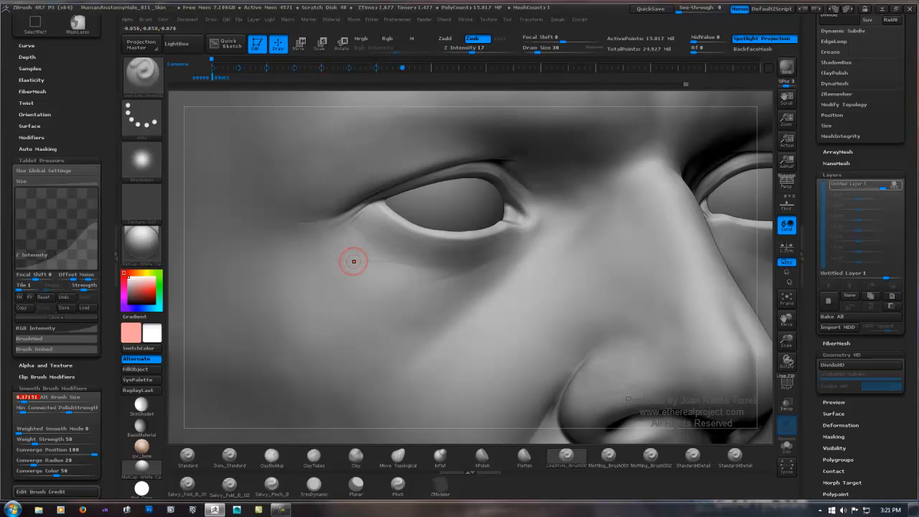
key(shift)
key(shift)
key(shift)
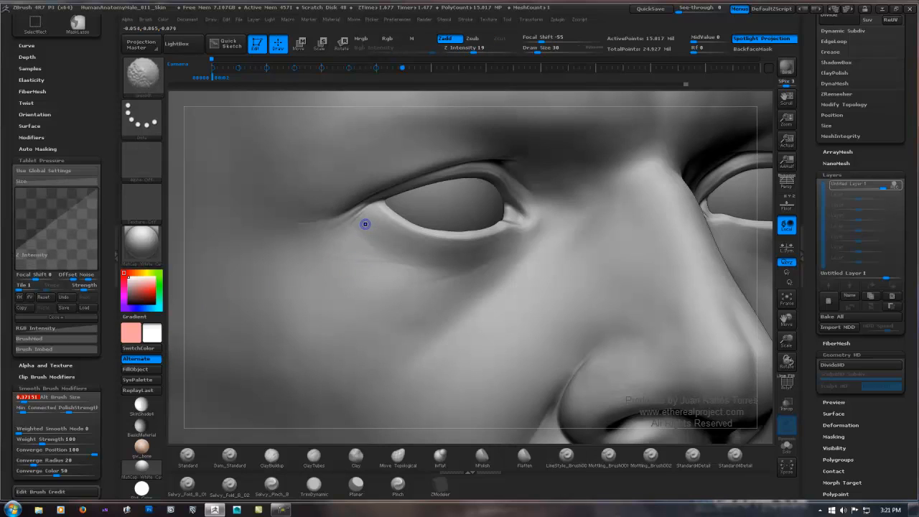
shift+drag(401, 239, 455, 248)
key(ctrl)
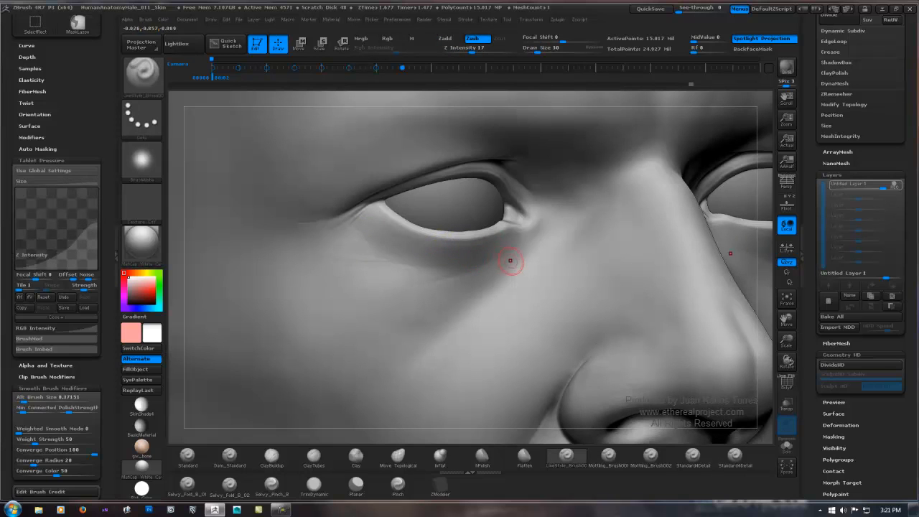
mouse_move(511, 261)
right_down()
mouse_move(535, 240)
mouse_move(477, 244)
mouse_move(504, 262)
right_up()
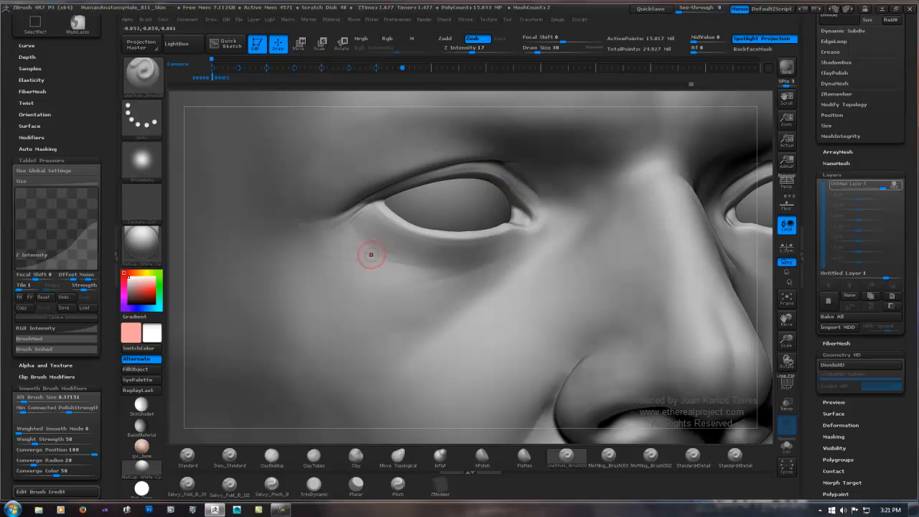
key(shift)
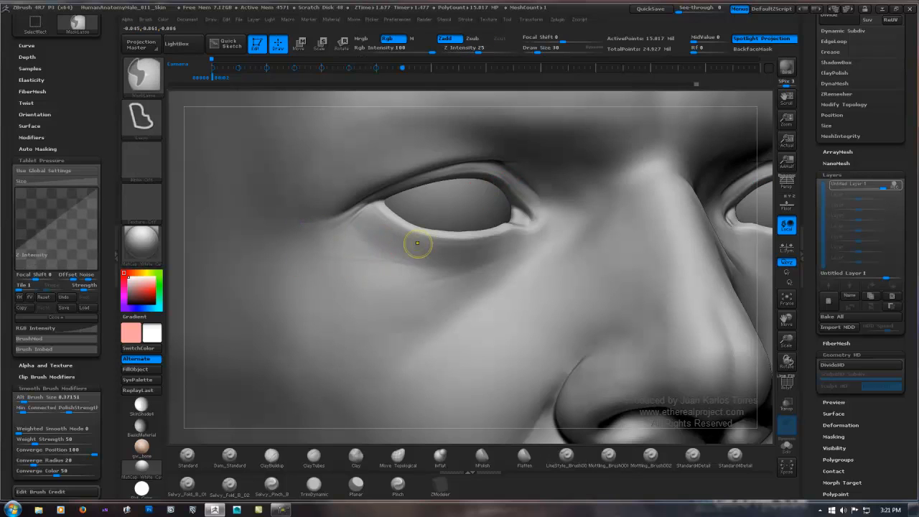
Step: Set the Alt Brush Size in the Smooth Brush Modifiers to 1 and collapse that section
ctrl+right_drag(417, 244, 284, 275)
click(30, 398)
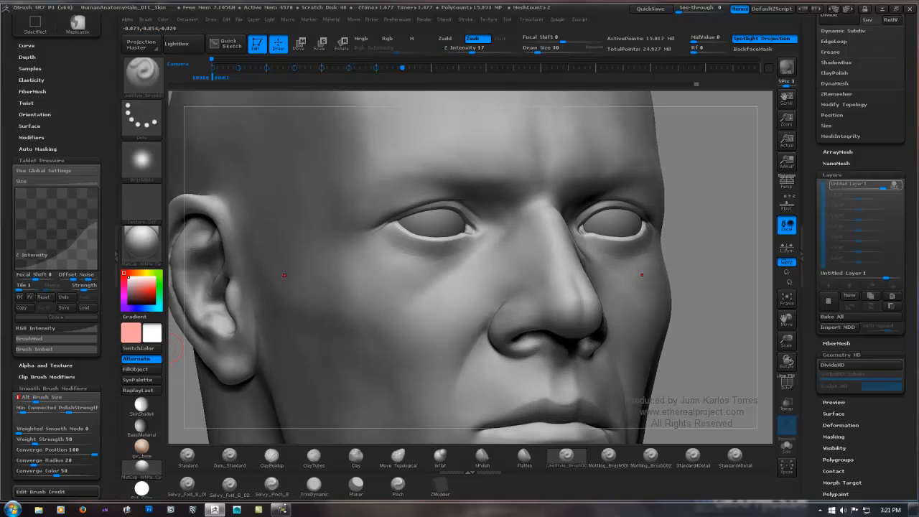
click(52, 388)
Step: Carve the upper part of the nasolabial fold beside the nostril wing with LineStyle_Brush001
right_drag(516, 244, 401, 243)
mouse_move(307, 273)
right_down()
mouse_move(353, 271)
mouse_move(338, 302)
mouse_move(379, 259)
right_up()
mouse_move(542, 222)
ctrl+right_down()
mouse_move(399, 234)
mouse_move(467, 219)
ctrl+right_up()
mouse_move(404, 204)
right_down()
mouse_move(423, 211)
mouse_move(432, 236)
mouse_move(403, 171)
mouse_move(419, 157)
mouse_move(401, 167)
mouse_move(434, 232)
mouse_move(469, 199)
right_up()
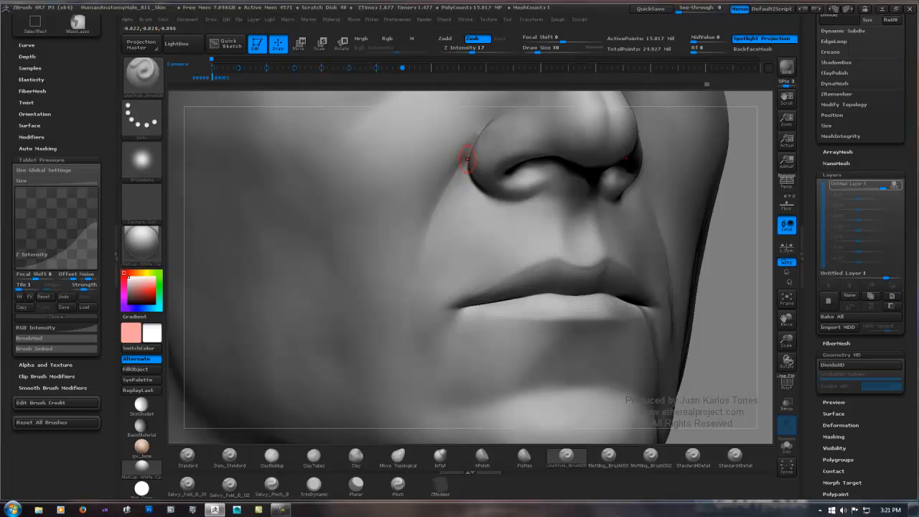
right_drag(467, 158, 471, 135)
drag(467, 141, 426, 209)
mouse_move(457, 160)
right_down()
mouse_move(439, 176)
mouse_move(463, 179)
right_up()
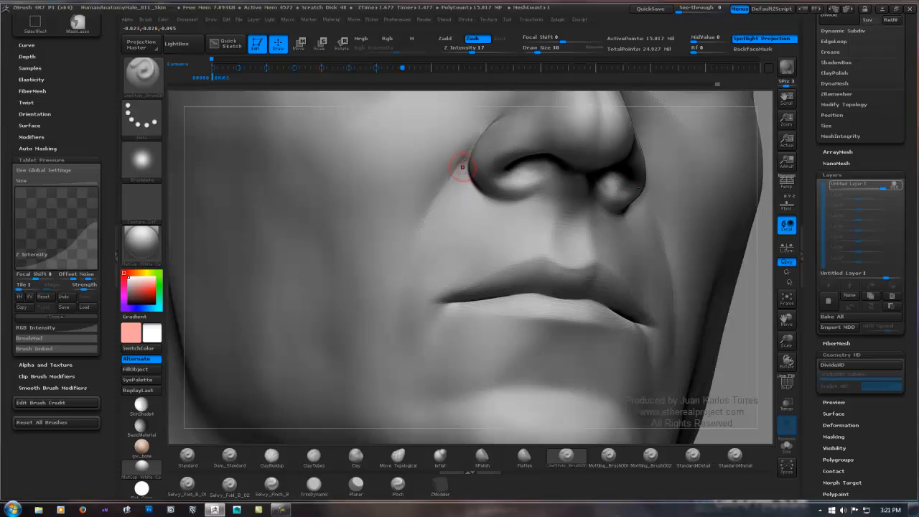
Step: Extend the nasolabial fold from beside the nostril wing down towards the mouth corner with LineStyle_Brush001
mouse_move(450, 183)
right_down()
mouse_move(431, 186)
mouse_move(451, 188)
right_up()
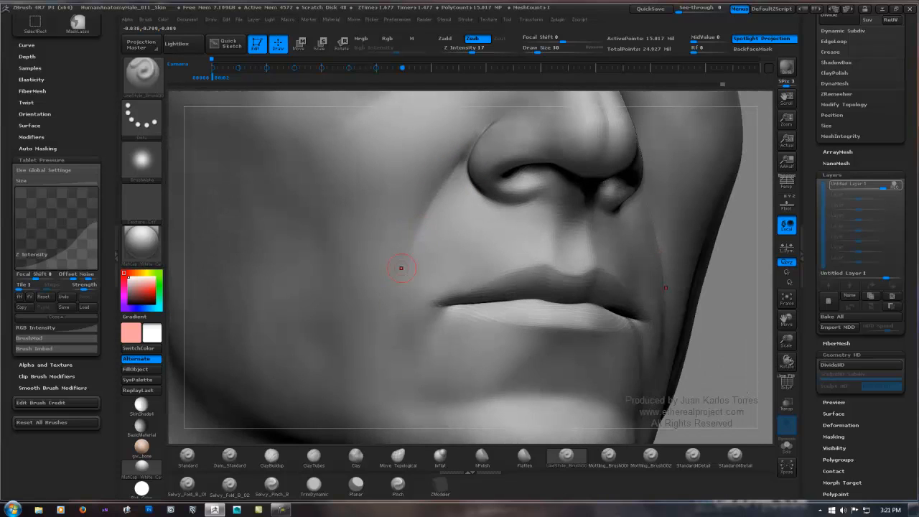
mouse_move(433, 219)
right_down()
mouse_move(452, 217)
mouse_move(430, 217)
mouse_move(446, 198)
right_up()
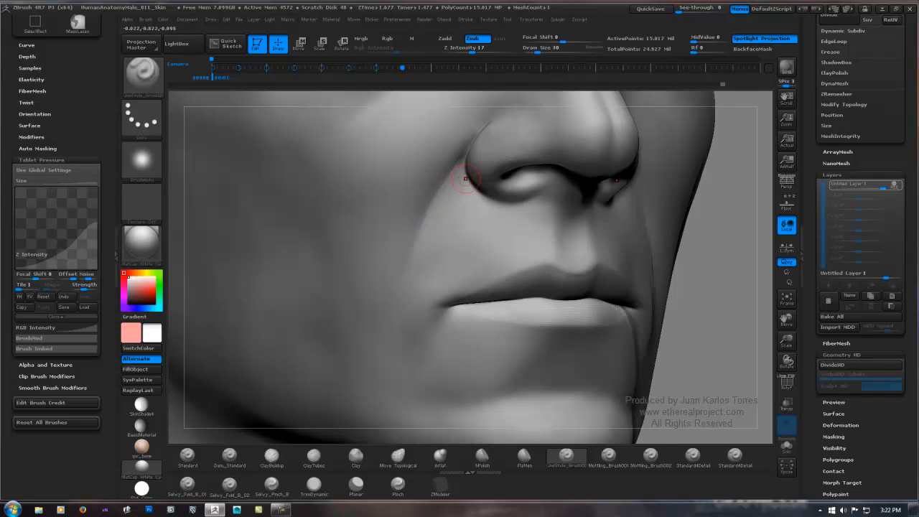
right_drag(465, 179, 439, 199)
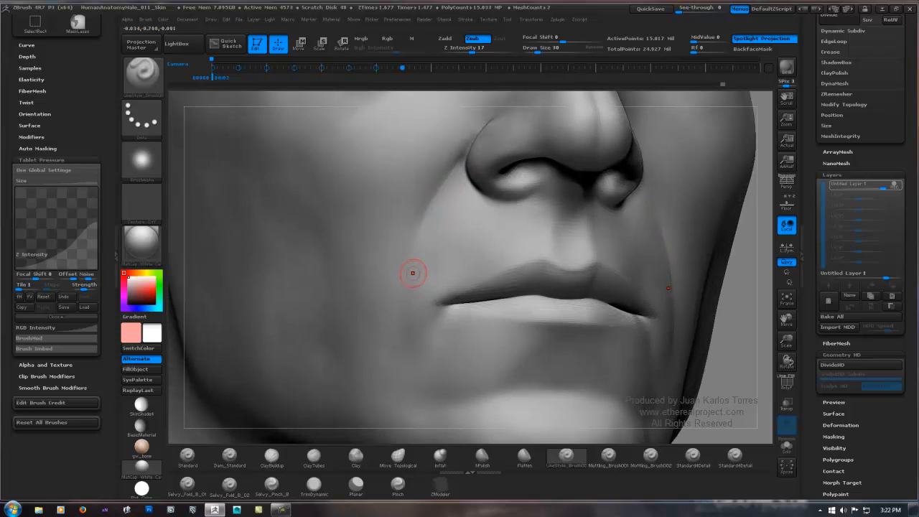
alt+right_drag(413, 273, 431, 208)
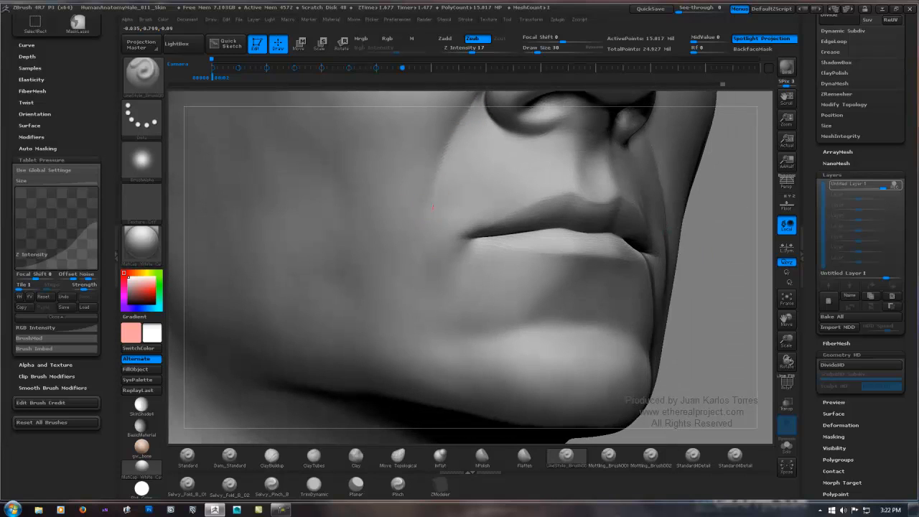
ctrl+right_drag(420, 312, 437, 267)
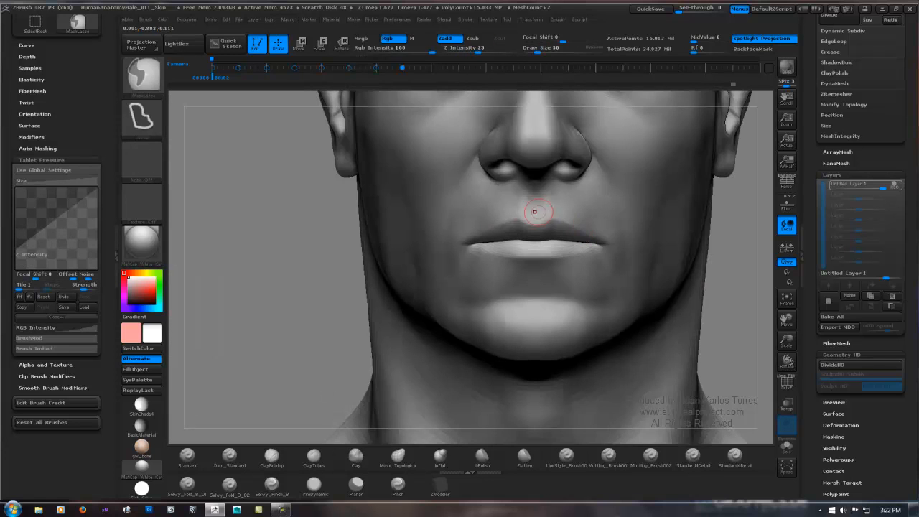
Step: Carve light wrinkles below the lower eyelid from the outer to the inner eye corner, softening them with the Smooth brush
mouse_move(496, 141)
alt+right_down()
mouse_move(453, 241)
mouse_move(449, 296)
alt+right_up()
mouse_move(426, 211)
right_down()
mouse_move(507, 211)
mouse_move(467, 208)
right_up()
ctrl+right_drag(352, 173, 346, 211)
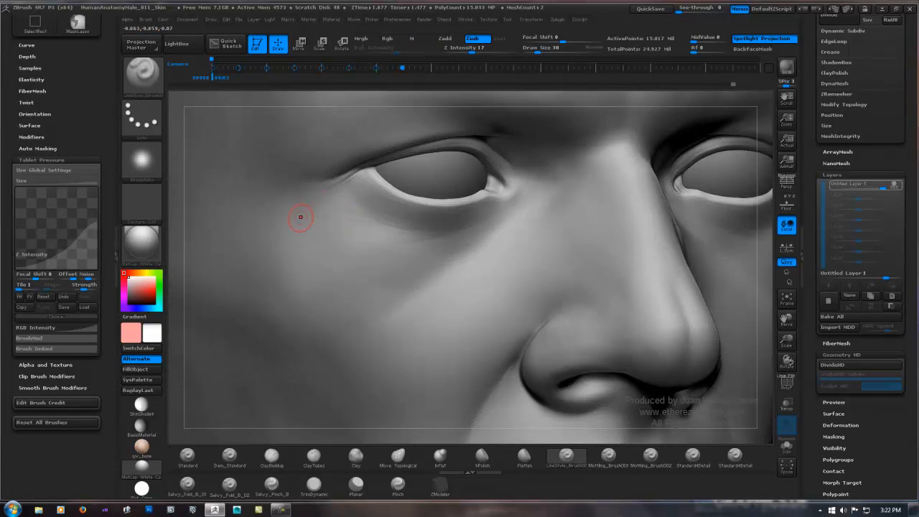
drag(336, 216, 309, 227)
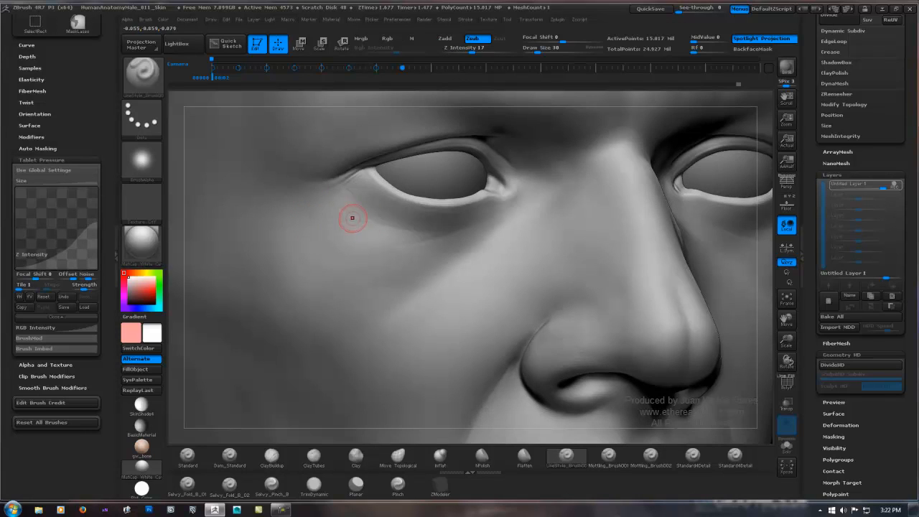
right_drag(399, 207, 400, 193)
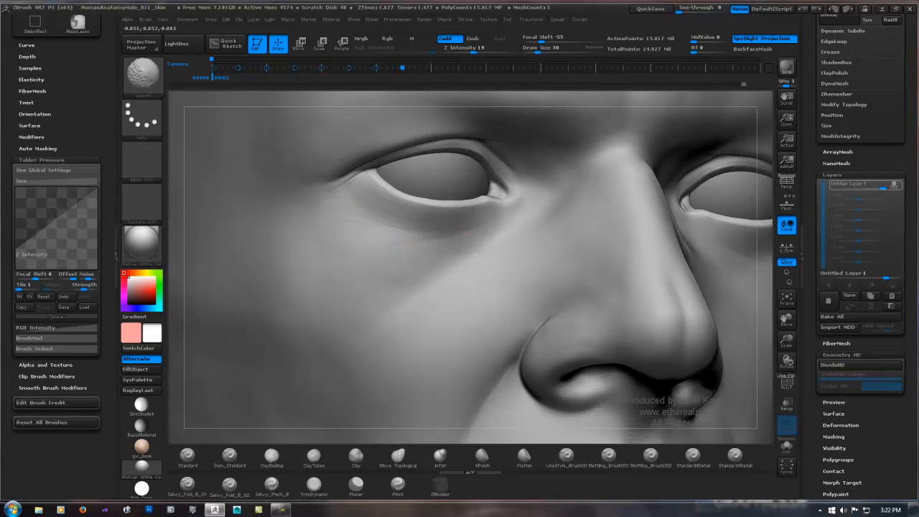
right_drag(479, 220, 449, 218)
right_drag(506, 216, 518, 211)
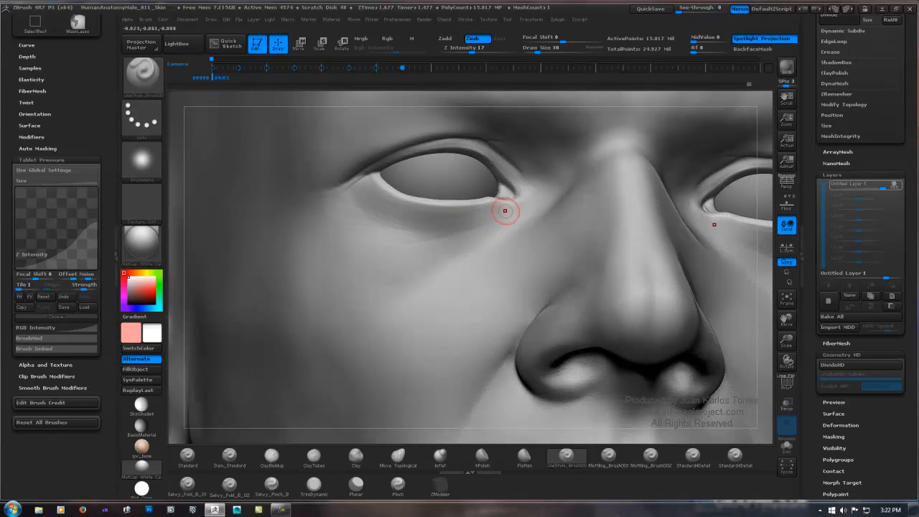
key(shift)
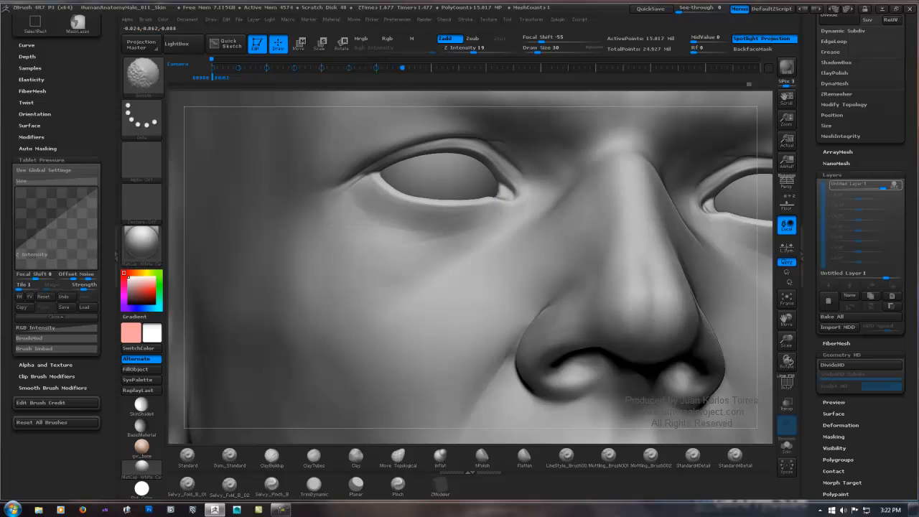
Step: Carve short fine creases at the mouth corner with LineStyle_Brush001 and soften them with the Smooth brush
mouse_move(538, 201)
ctrl+right_down()
mouse_move(263, 321)
mouse_move(230, 305)
ctrl+right_up()
alt+right_drag(495, 173, 477, 235)
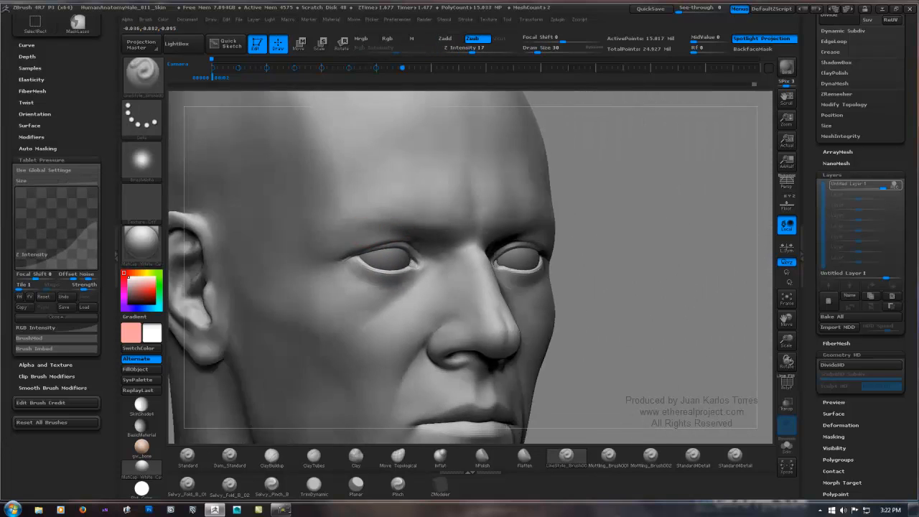
right_drag(411, 229, 426, 228)
alt+right_drag(426, 228, 468, 222)
mouse_move(361, 323)
alt+right_down()
mouse_move(395, 227)
mouse_move(451, 258)
mouse_move(435, 183)
alt+right_up()
mouse_move(435, 183)
right_down()
mouse_move(422, 176)
mouse_move(536, 180)
right_up()
mouse_move(512, 222)
ctrl+right_down()
mouse_move(457, 348)
mouse_move(481, 212)
ctrl+right_up()
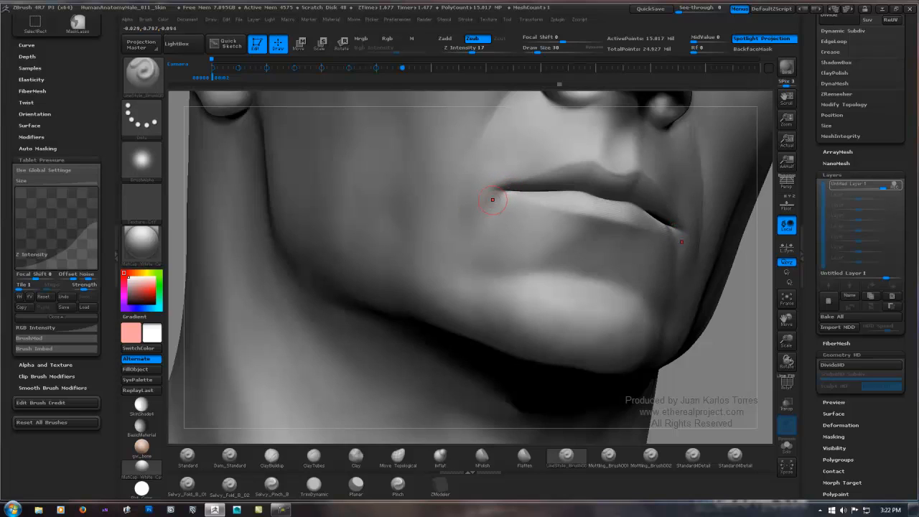
key(ctrl)
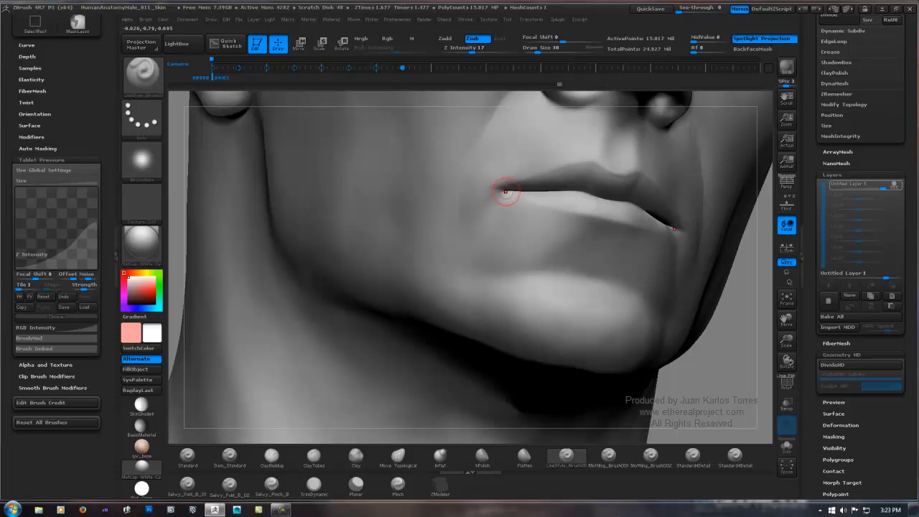
drag(500, 192, 503, 191)
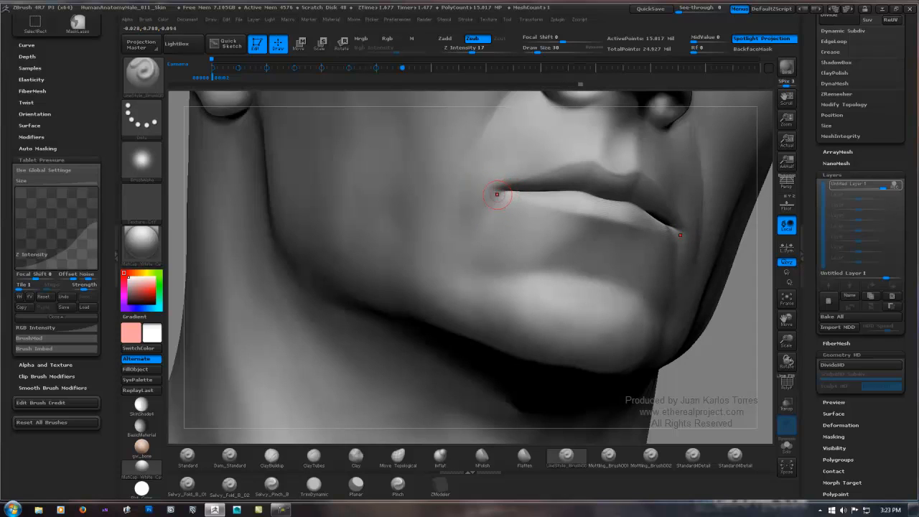
drag(505, 189, 496, 190)
ctrl+right_drag(505, 199, 504, 250)
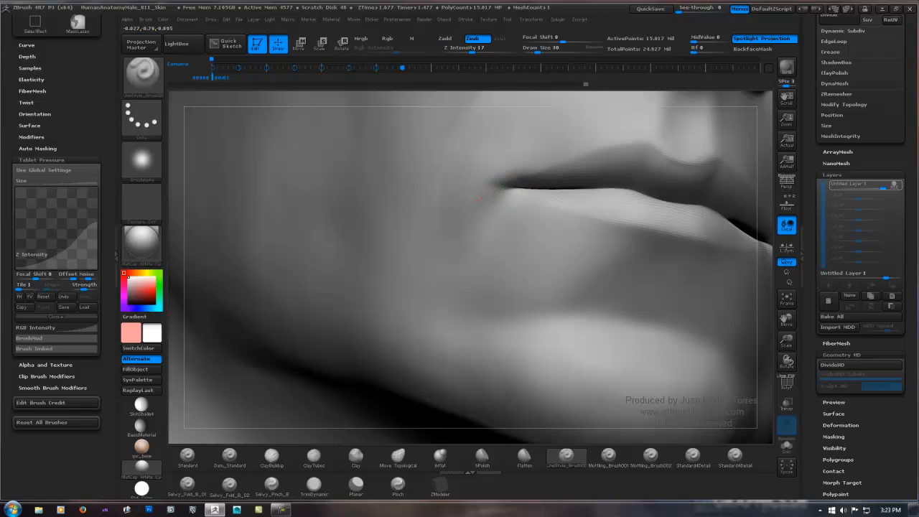
key(shift)
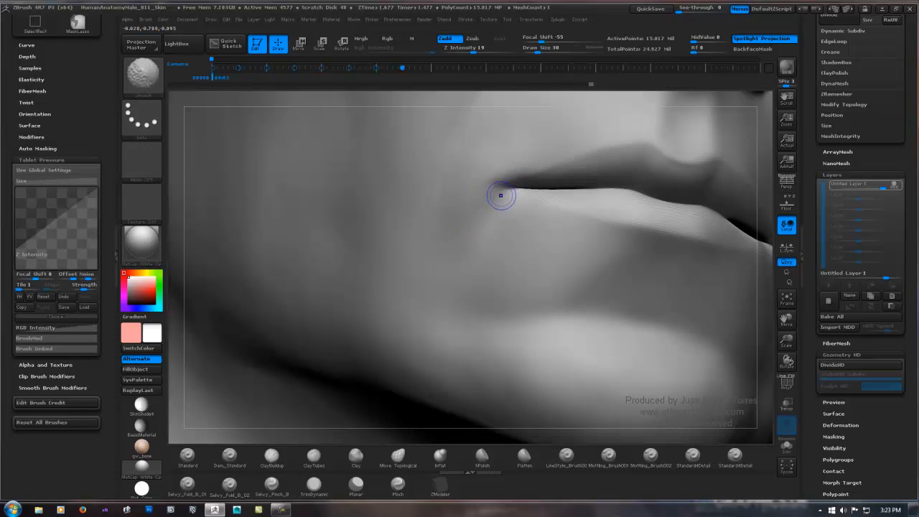
Step: Refine the mouth corner crease where the upper and lower lips meet, using LineStyle_Brush001 in a close three-quarter view
ctrl+right_drag(402, 291, 394, 230)
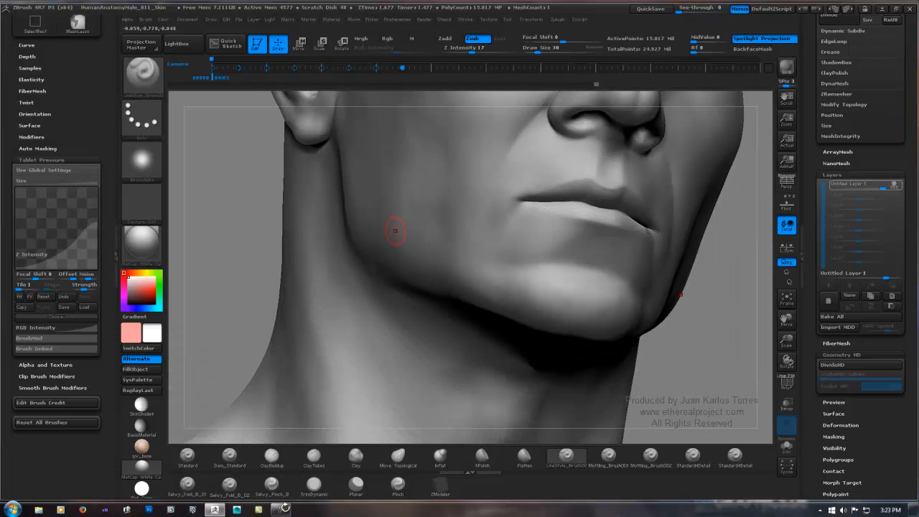
shift+drag(259, 241, 340, 224)
alt+right_drag(340, 224, 387, 282)
mouse_move(258, 495)
right_down()
mouse_move(285, 508)
mouse_move(576, 198)
mouse_move(460, 251)
right_up()
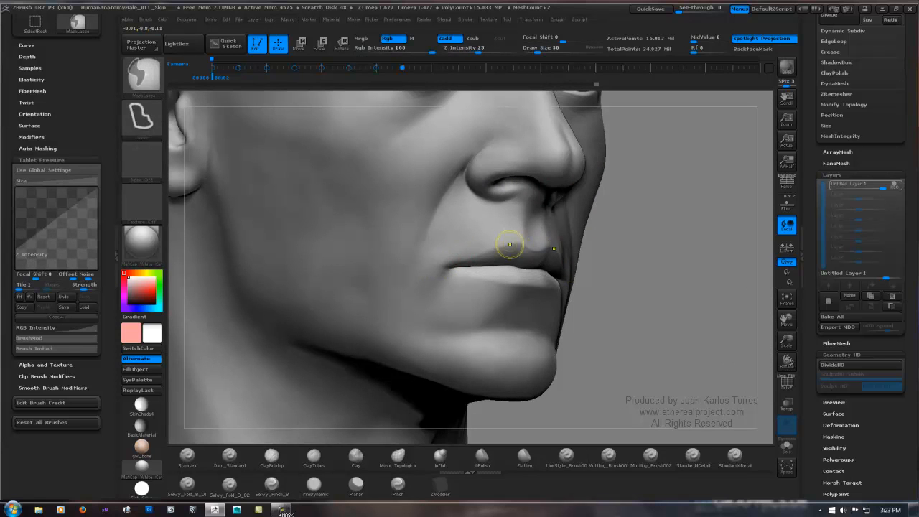
mouse_move(507, 274)
ctrl+right_down()
mouse_move(504, 240)
mouse_move(505, 286)
mouse_move(502, 266)
mouse_move(498, 273)
ctrl+right_up()
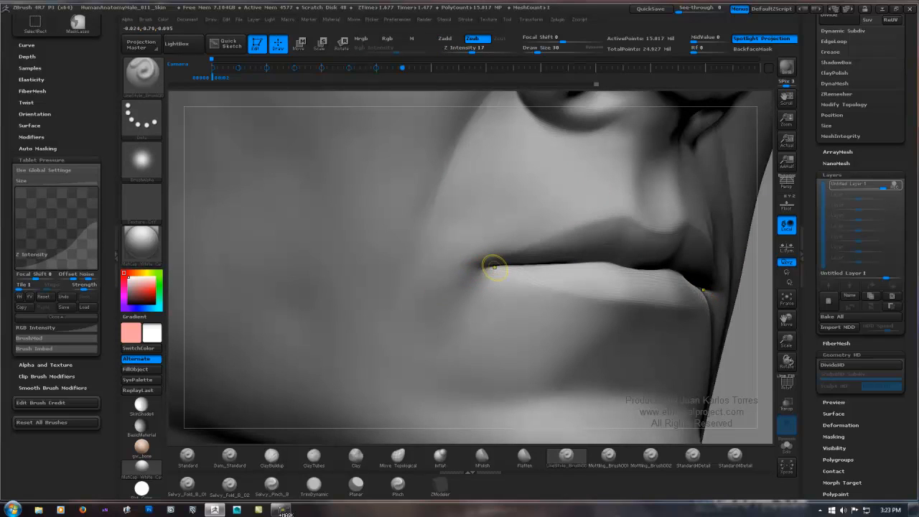
key(ctrl)
key(ctrl)
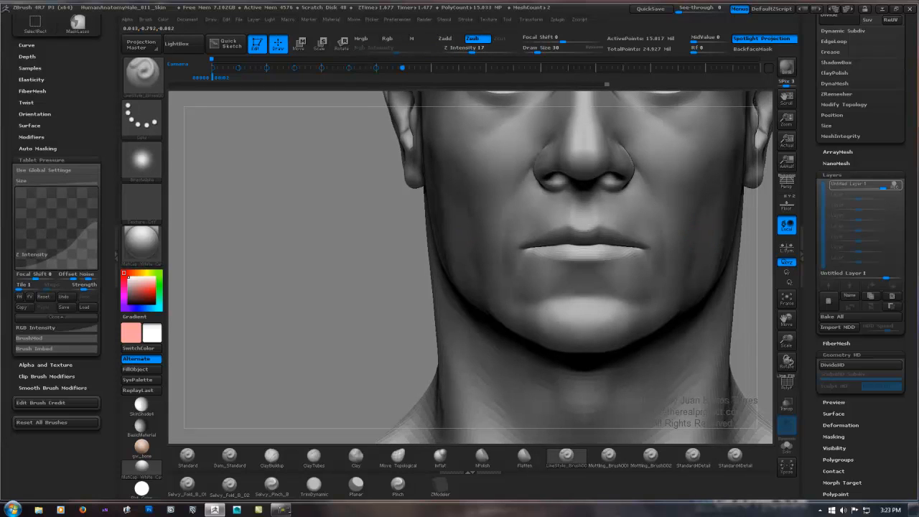
Step: Carve fine creases along the inner part of the upper eyelid fold with LineStyle_Brush001, after checking the whole face
alt+right_drag(621, 211, 513, 296)
right_drag(492, 231, 600, 233)
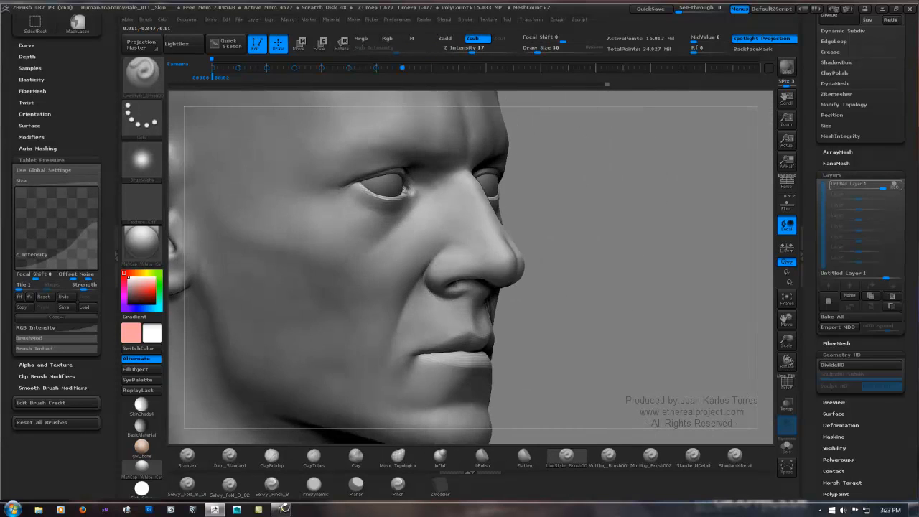
mouse_move(570, 198)
right_down()
mouse_move(646, 199)
mouse_move(625, 244)
mouse_move(616, 180)
right_up()
mouse_move(500, 301)
alt+right_down()
mouse_move(494, 271)
mouse_move(507, 255)
alt+right_up()
right_drag(556, 240, 489, 237)
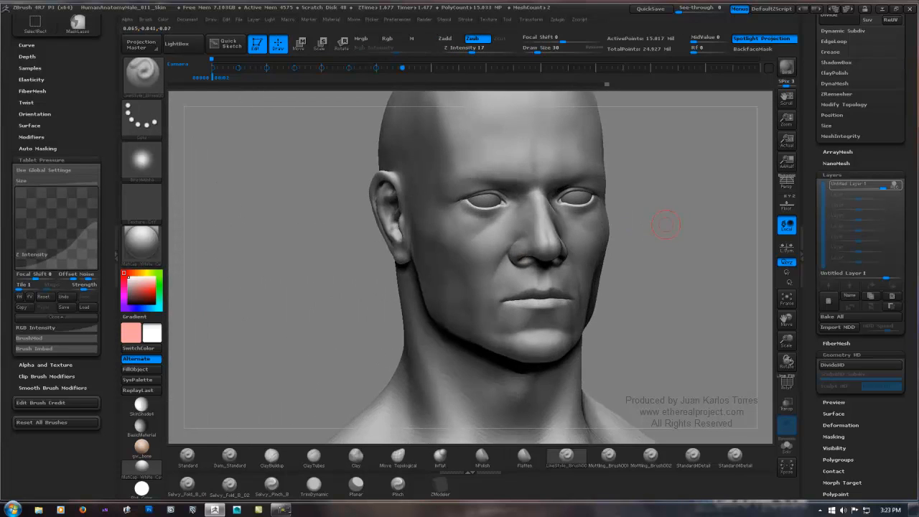
mouse_move(665, 226)
shift+right_down()
mouse_move(618, 218)
mouse_move(527, 242)
shift+right_up()
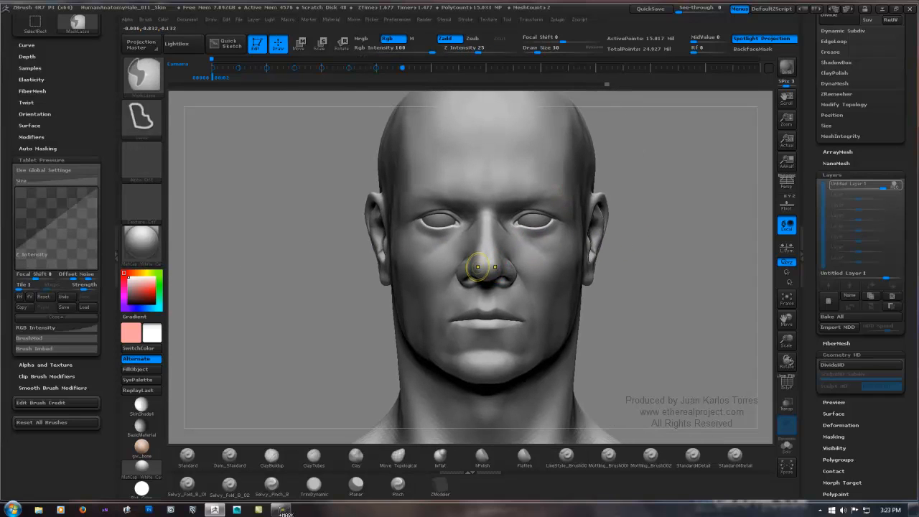
ctrl+right_drag(473, 270, 270, 515)
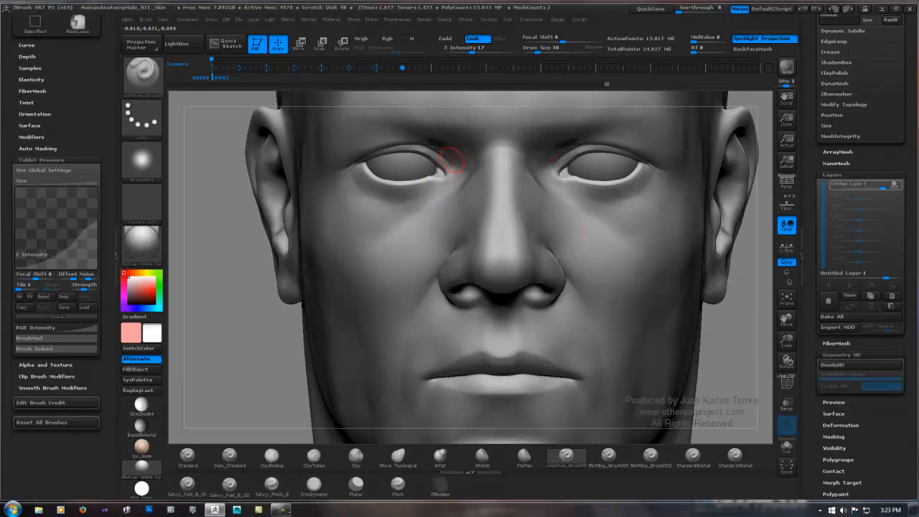
mouse_move(437, 141)
alt+right_down()
mouse_move(428, 190)
mouse_move(412, 164)
mouse_move(432, 218)
alt+right_up()
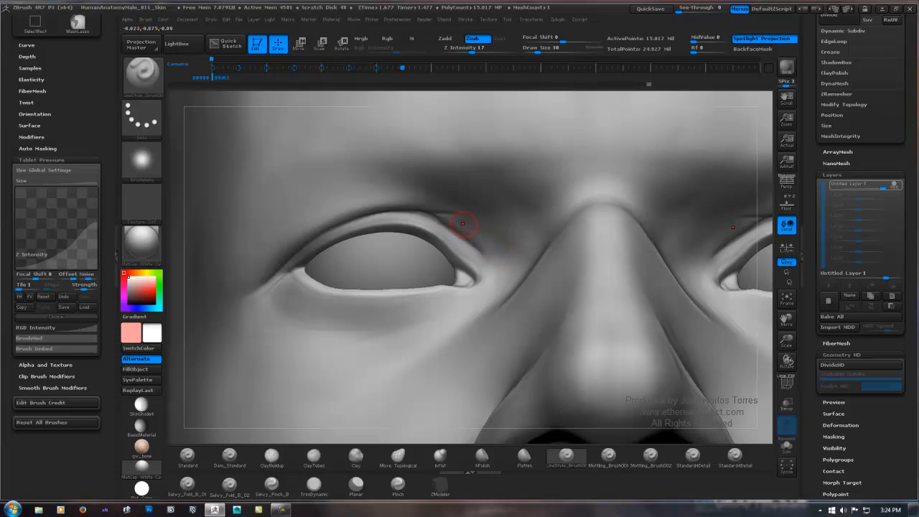
ctrl+right_drag(585, 211, 544, 260)
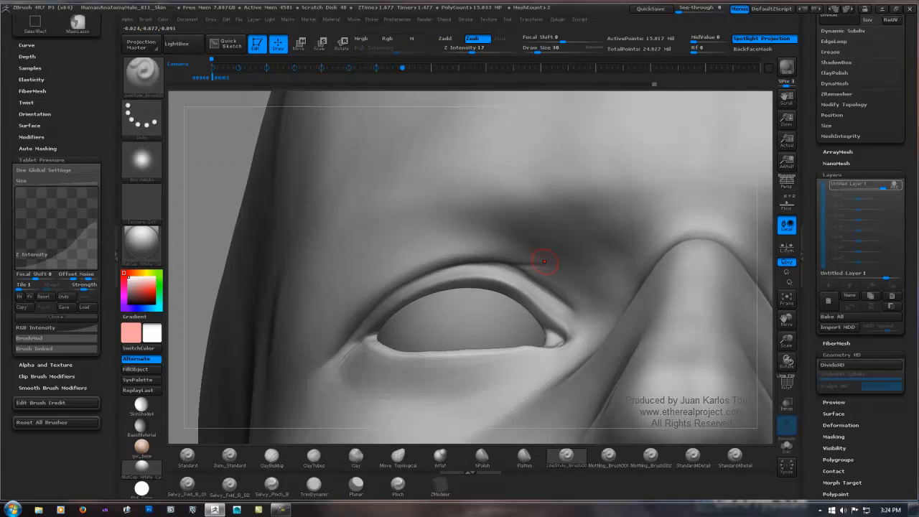
mouse_move(581, 287)
ctrl+right_down()
mouse_move(515, 209)
mouse_move(396, 222)
mouse_move(228, 166)
mouse_move(337, 169)
mouse_move(290, 172)
ctrl+right_up()
Step: Check the brow and forehead from the front and at an angle, then turn off recording on the skin detail layer
right_drag(825, 163, 681, 171)
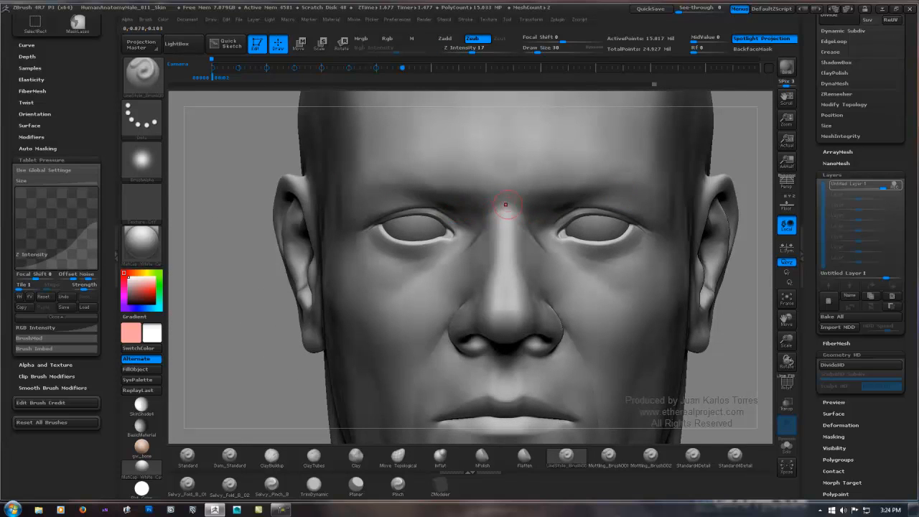
right_drag(505, 204, 549, 154)
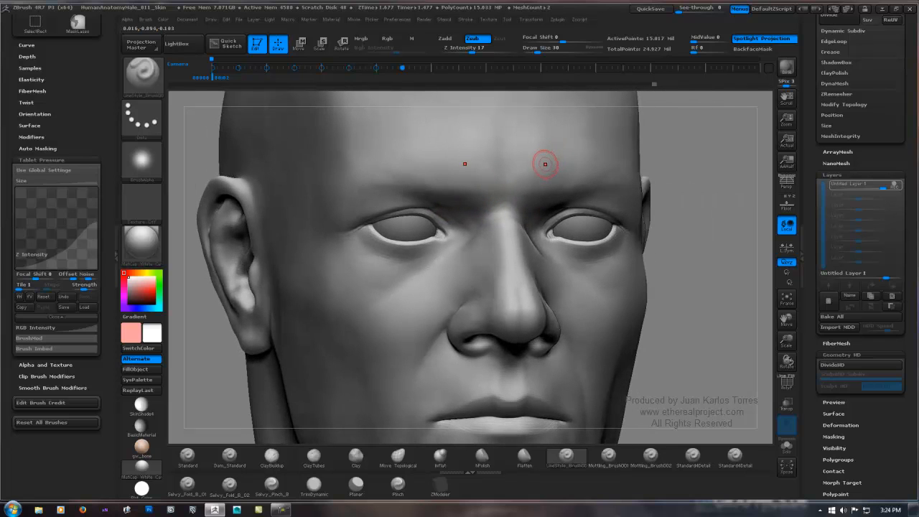
right_drag(496, 194, 490, 161)
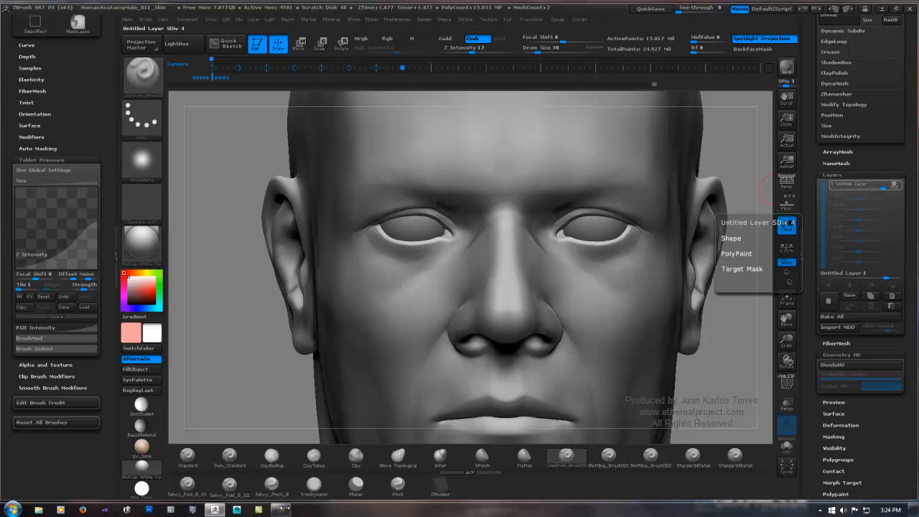
click(851, 185)
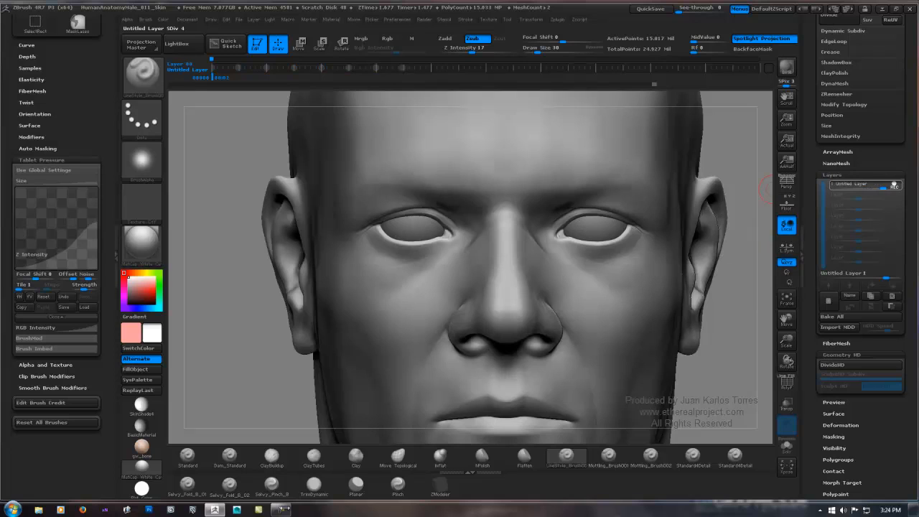
Step: Lower the head mesh to subdivision level 2 and on to level 1, and inspect the eye and nose area
scroll(860, 256, up, 3)
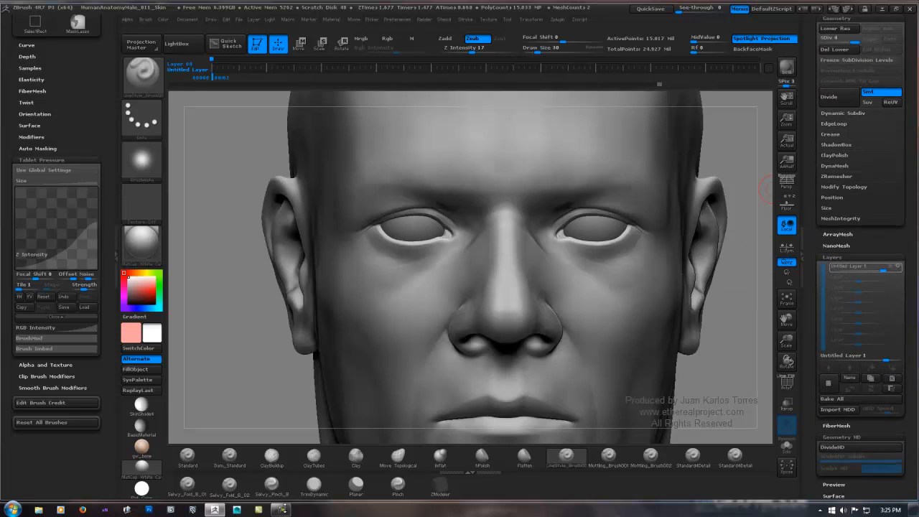
scroll(840, 179, up, 3)
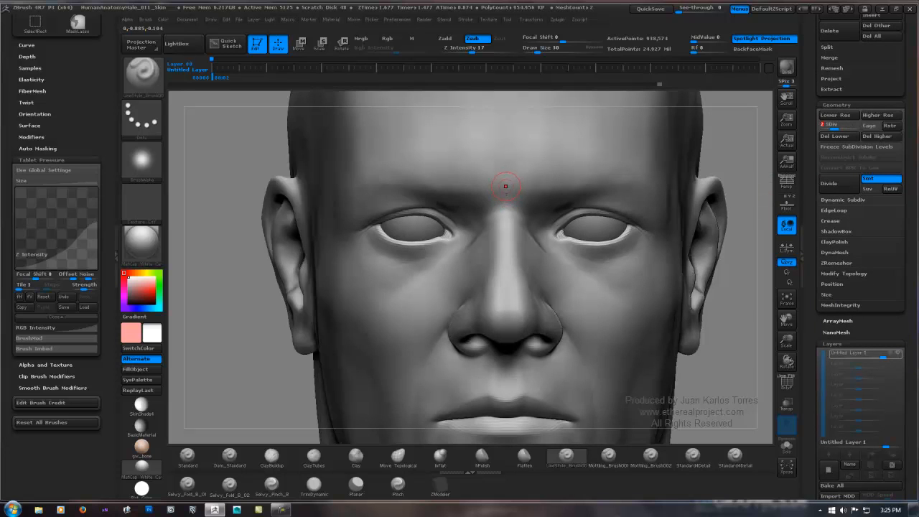
drag(723, 160, 762, 139)
click(842, 126)
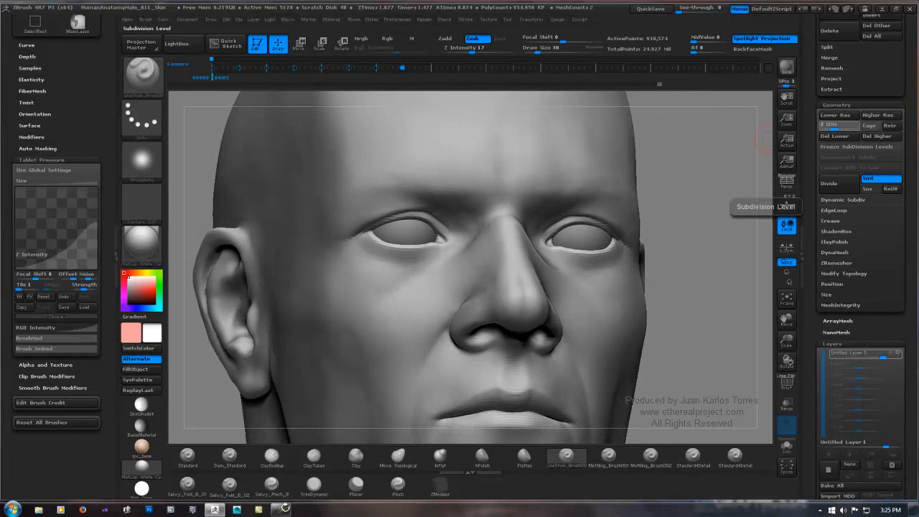
drag(834, 126, 824, 126)
mouse_move(504, 177)
ctrl+right_down()
mouse_move(538, 169)
mouse_move(488, 199)
ctrl+right_up()
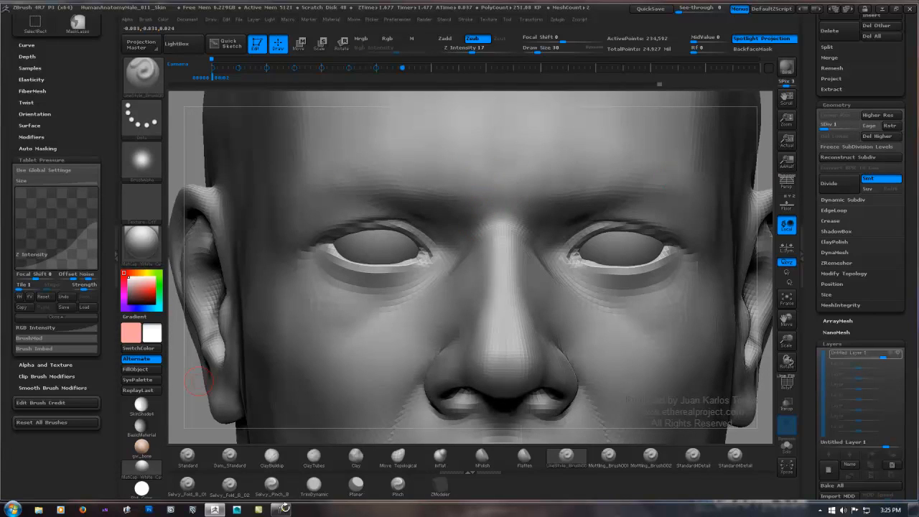
shift+drag(188, 396, 198, 394)
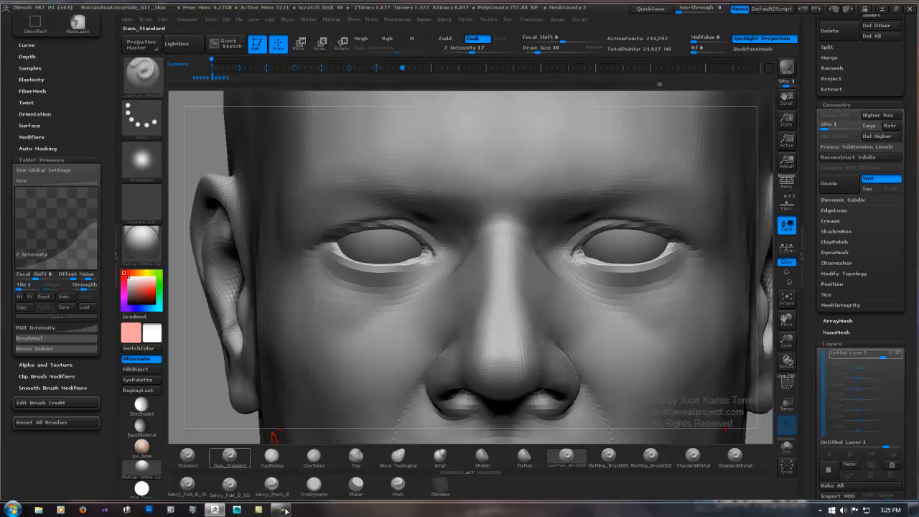
Step: Set up the Dam_Standard brush with Z Intensity 6 and Draw Size 42 for carving between the eyebrows
click(230, 456)
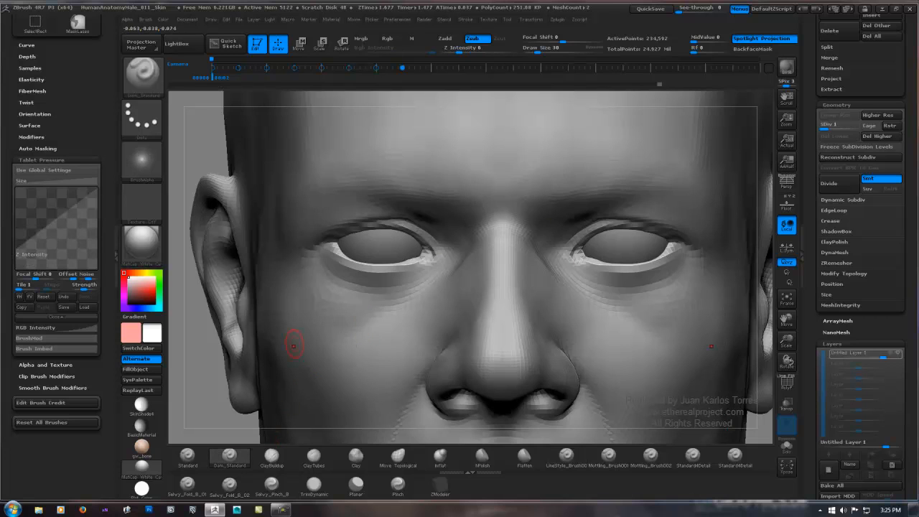
key(space)
click(490, 175)
click(485, 164)
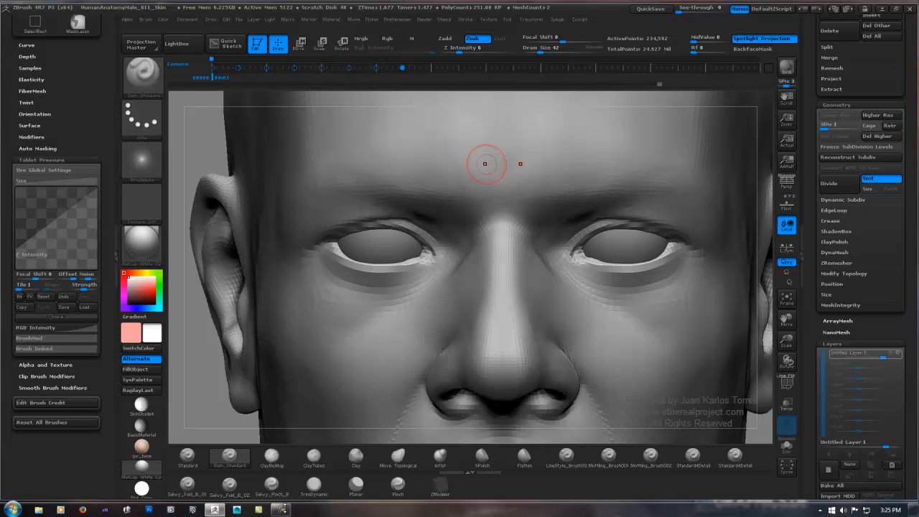
Step: Turn off recording on the skin layer at subdivision level 4 and return the head to subdivision level 1
click(891, 353)
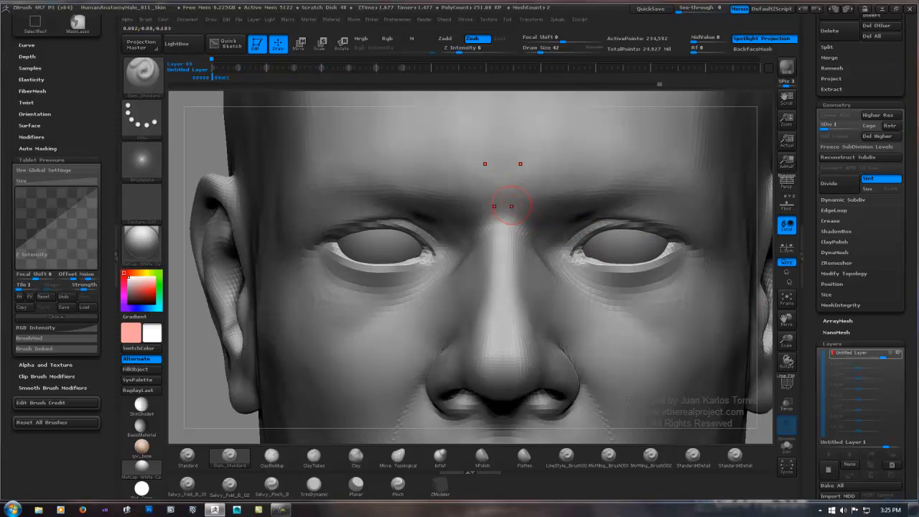
click(472, 155)
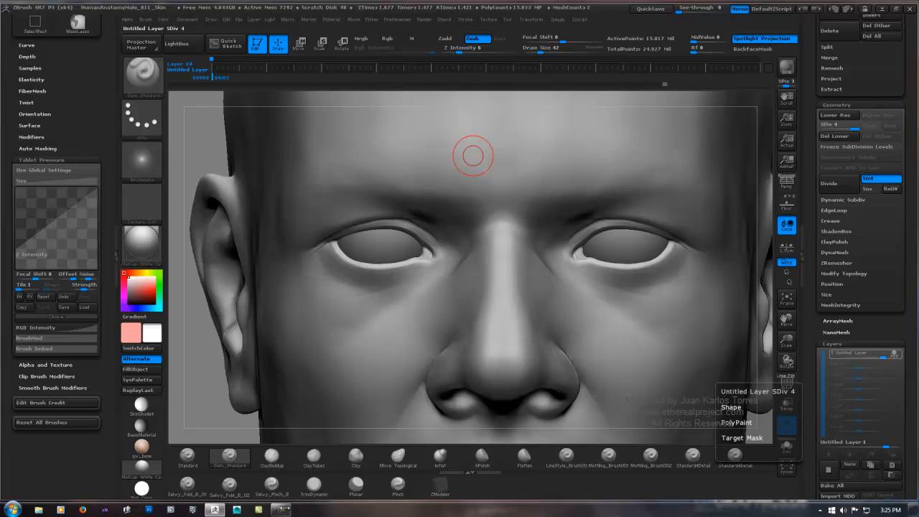
click(894, 354)
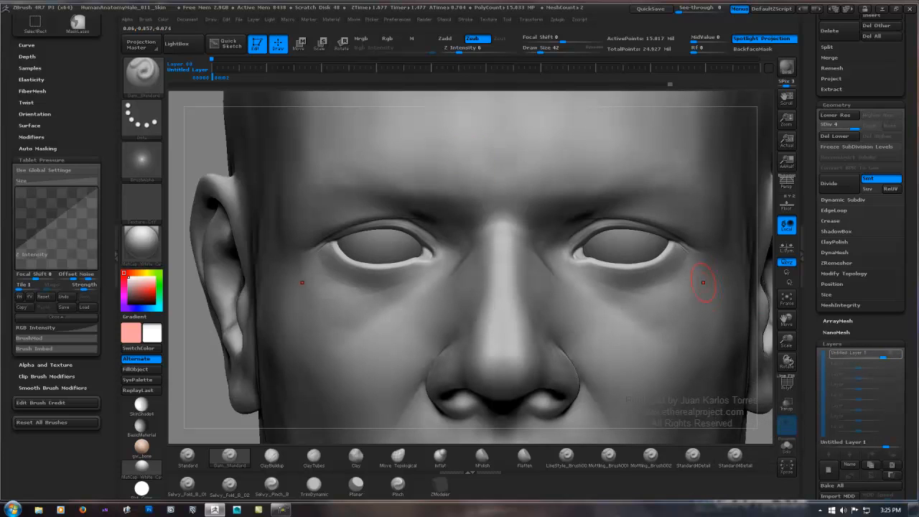
click(834, 135)
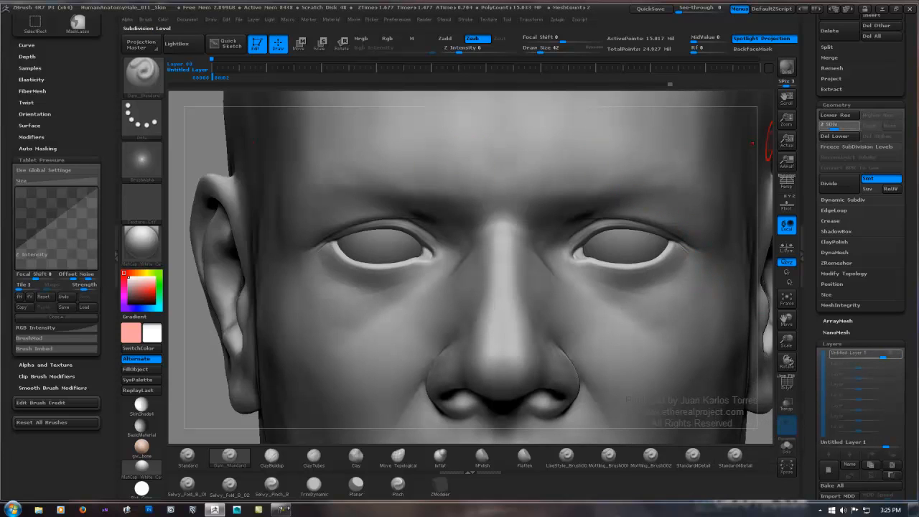
click(824, 125)
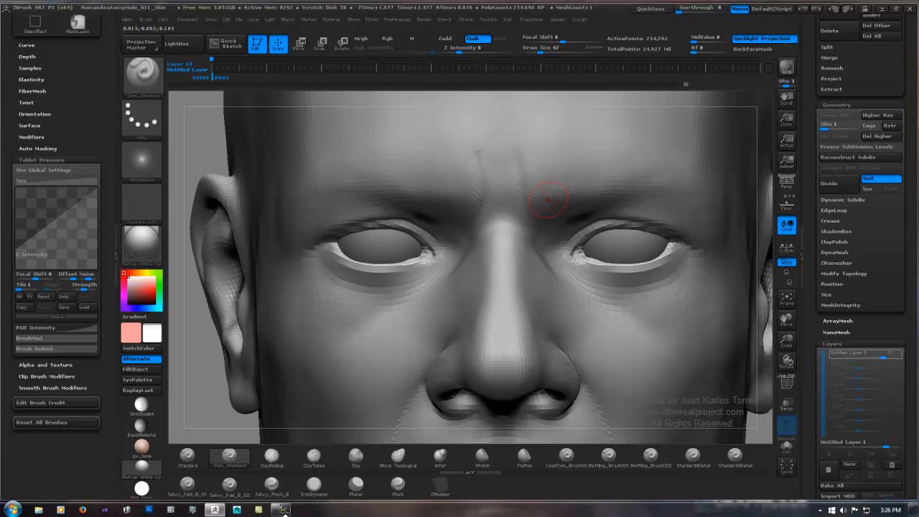
Step: Carve vertical frown creases between the inner eyebrows and the root of the nose with Dam_Standard, smoothing them lightly
mouse_move(524, 206)
mouse_down()
mouse_move(517, 154)
mouse_move(481, 171)
mouse_move(516, 144)
mouse_up()
mouse_move(493, 184)
shift+mouse_down()
mouse_move(495, 177)
mouse_move(497, 190)
shift+mouse_up()
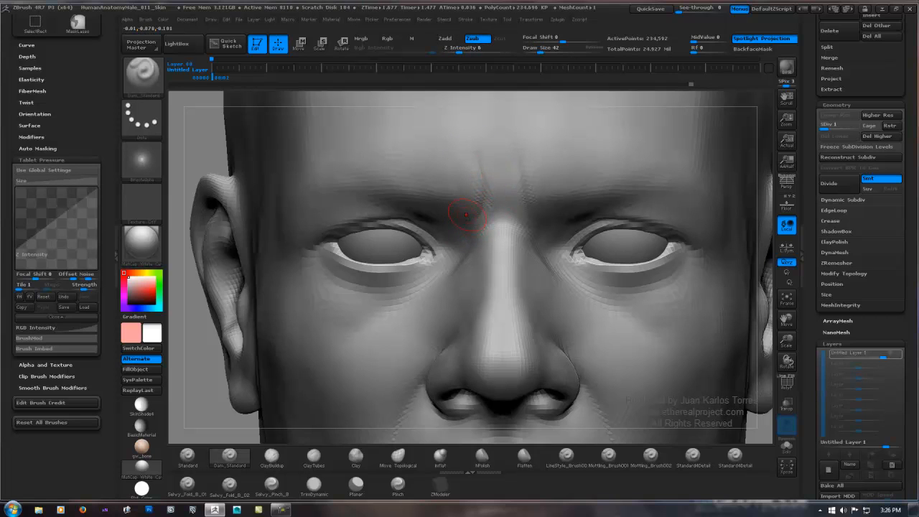
right_drag(468, 211, 533, 189)
shift+drag(483, 216, 463, 218)
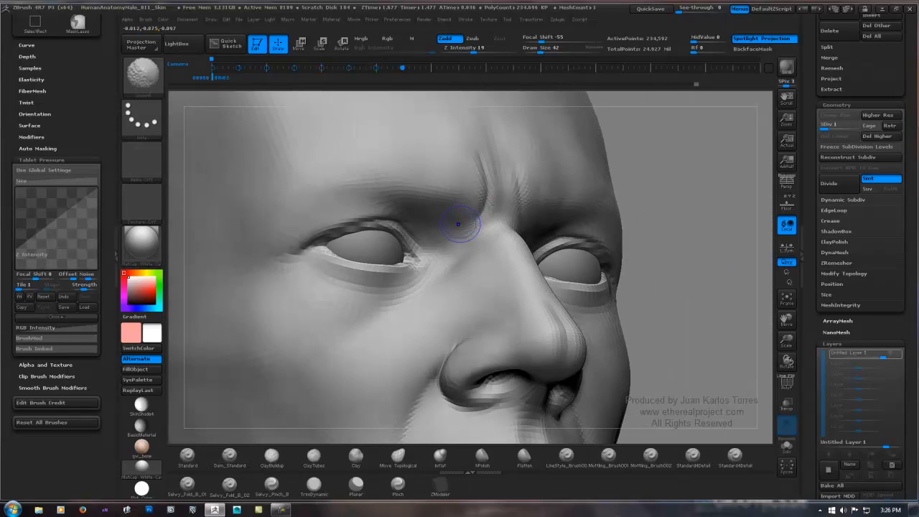
right_drag(461, 217, 400, 235)
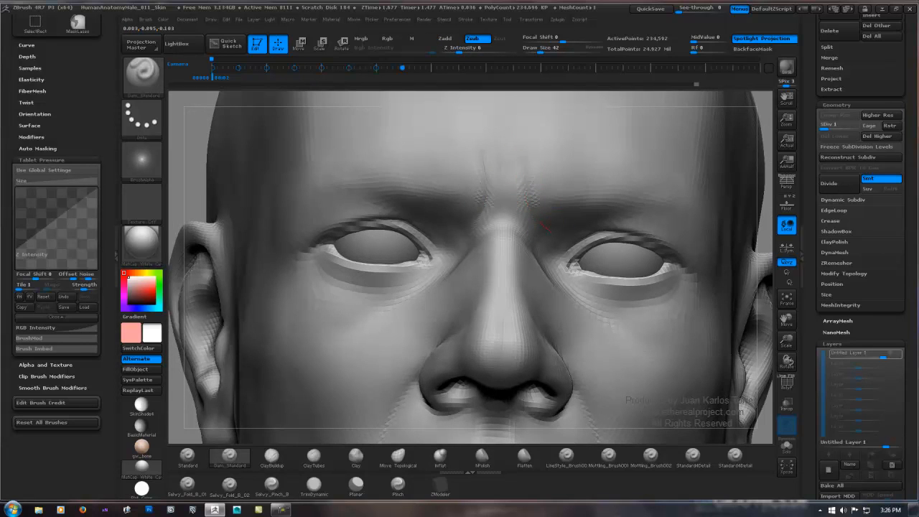
mouse_move(544, 226)
mouse_down()
mouse_move(530, 177)
mouse_move(530, 191)
mouse_up()
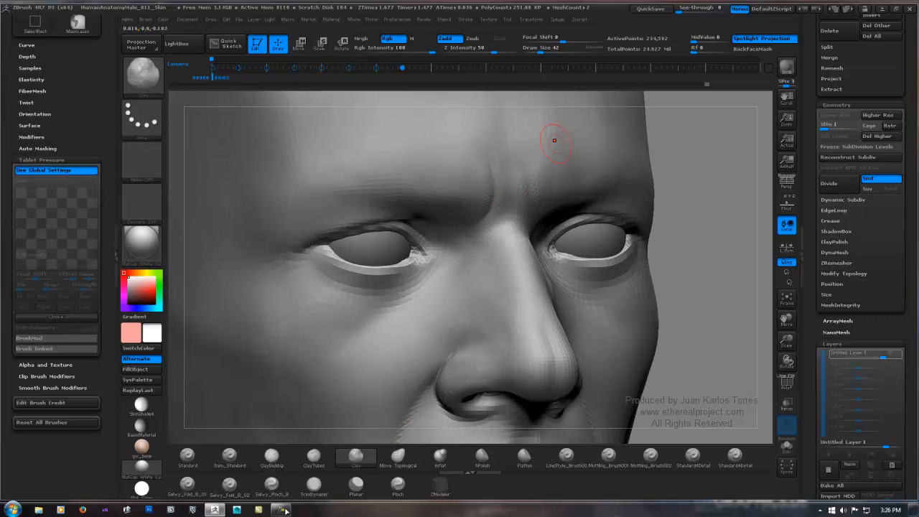
Step: Build up the skin between the frown creases with the Clay brush, with Rgb turned off, and smooth the result
click(391, 38)
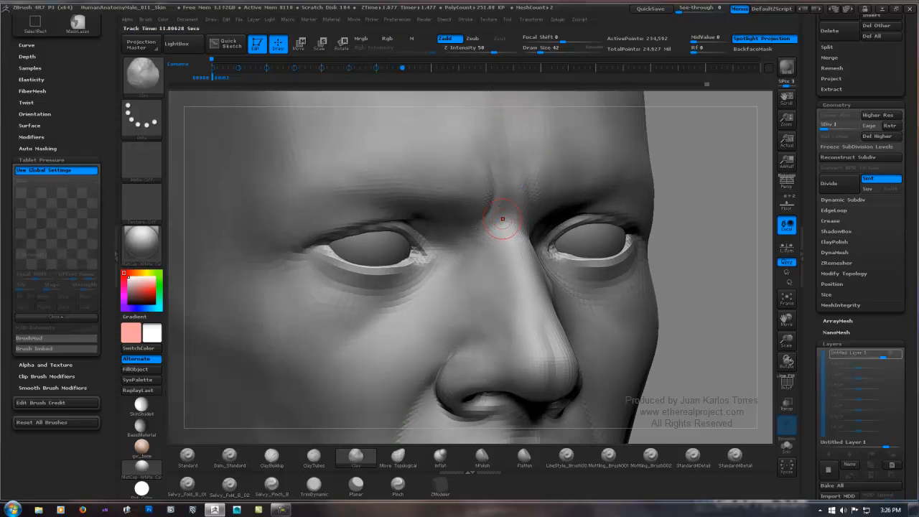
mouse_move(508, 175)
shift+mouse_down()
mouse_move(503, 165)
mouse_move(527, 189)
shift+mouse_up()
right_drag(527, 189, 515, 179)
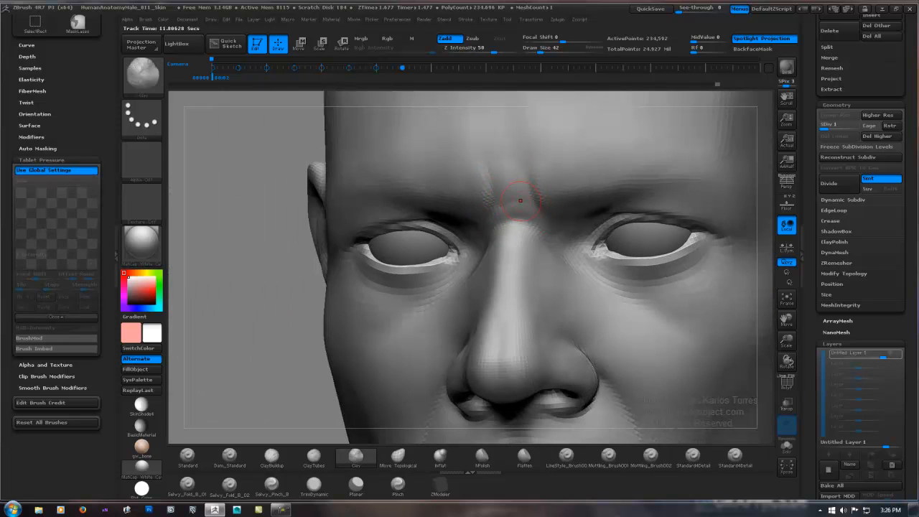
key(shift)
mouse_move(514, 181)
shift+mouse_down()
mouse_move(521, 199)
mouse_move(511, 209)
shift+mouse_up()
mouse_move(517, 190)
ctrl+right_down()
mouse_move(518, 136)
mouse_move(567, 182)
mouse_move(499, 195)
mouse_move(463, 228)
mouse_move(467, 206)
ctrl+right_up()
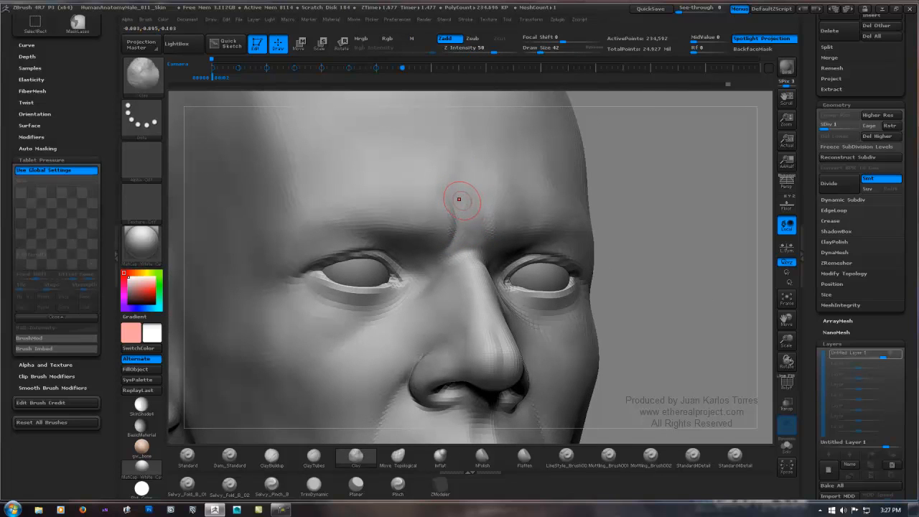
Step: Shape and smooth the lower forehead just above the frown creases with the Clay brush, checking it against the whole face
right_drag(472, 186, 410, 189)
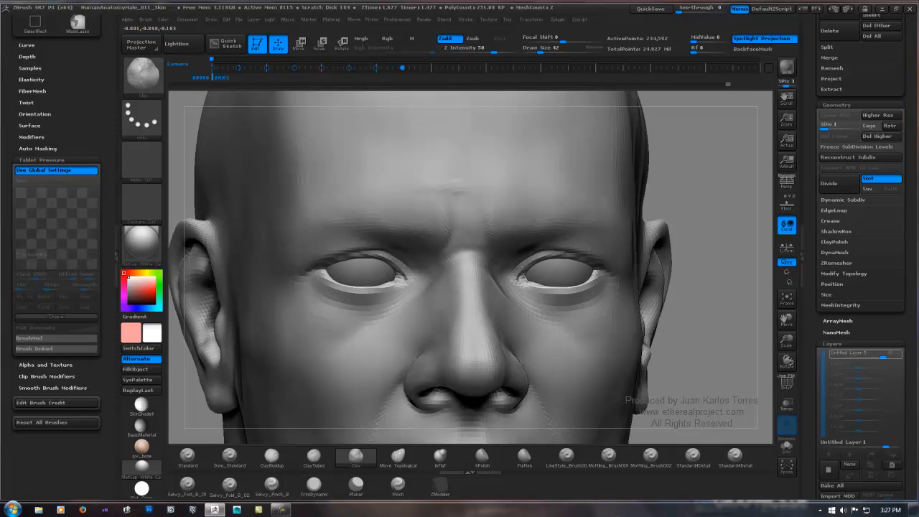
key(shift)
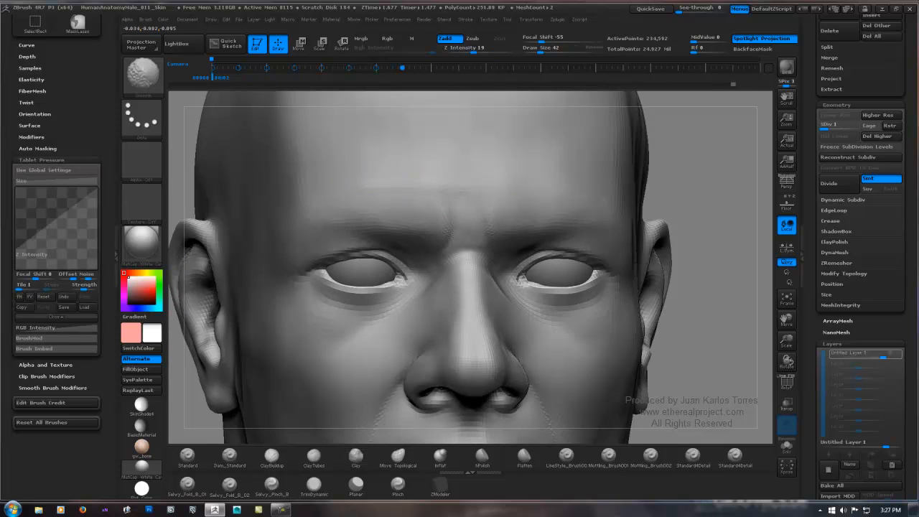
ctrl+right_drag(366, 183, 370, 129)
shift+drag(650, 172, 636, 173)
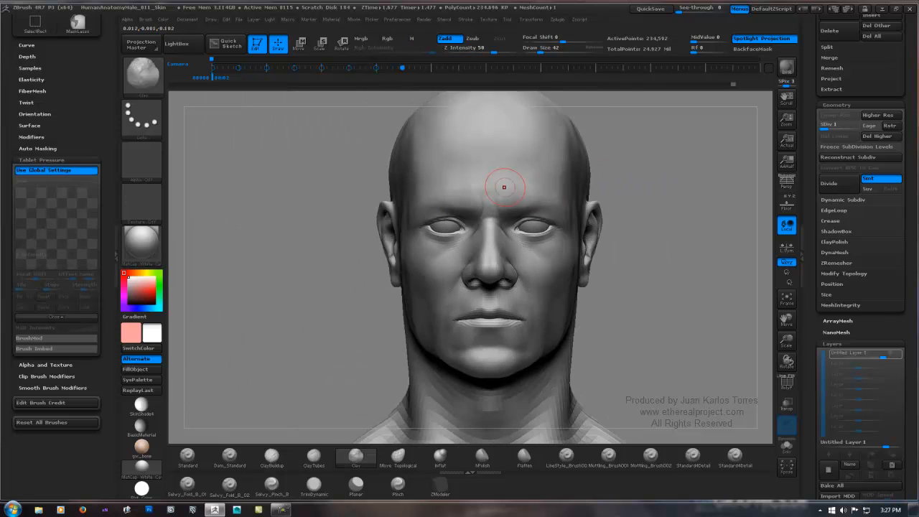
ctrl+right_drag(498, 182, 489, 201)
drag(488, 197, 498, 205)
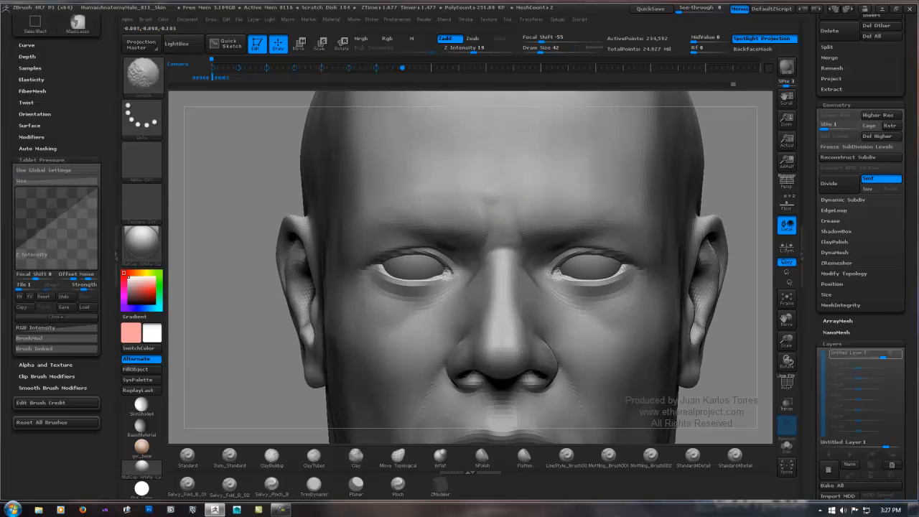
Step: Lower the Clay brush's Z Intensity to 13 and add subtle volume across the nose bridge and between the eyebrows
click(469, 49)
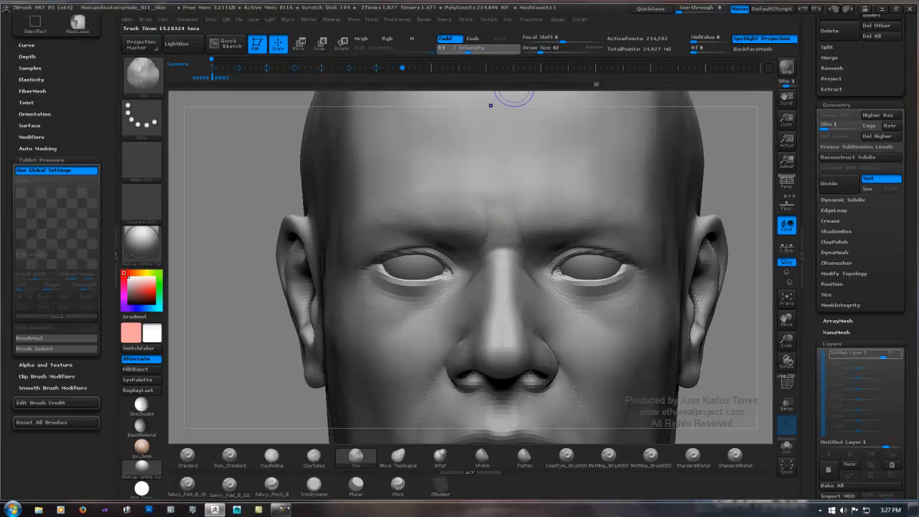
mouse_move(504, 244)
alt+right_down()
mouse_move(481, 221)
mouse_move(490, 185)
alt+right_up()
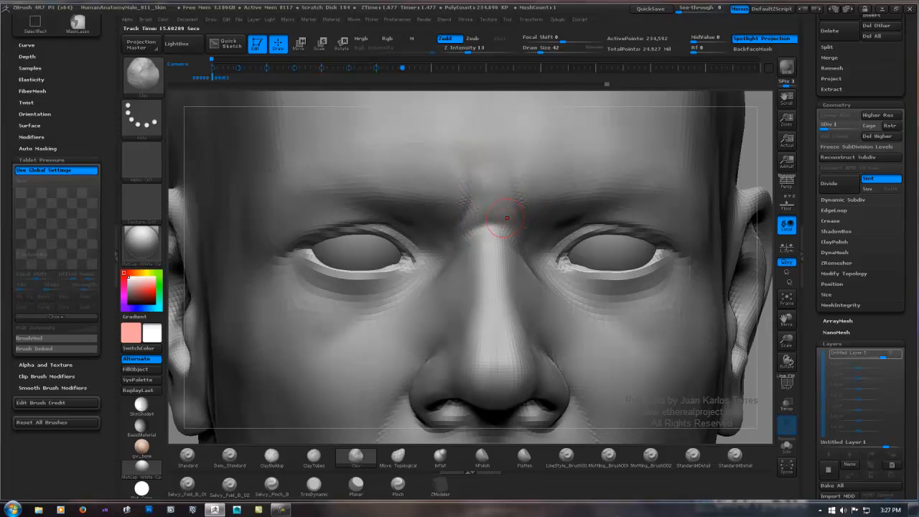
drag(494, 214, 493, 238)
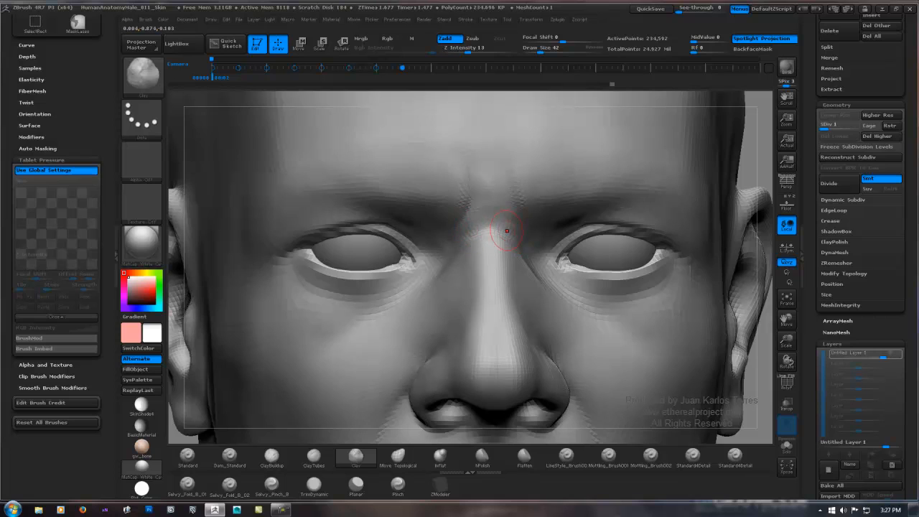
drag(503, 214, 493, 230)
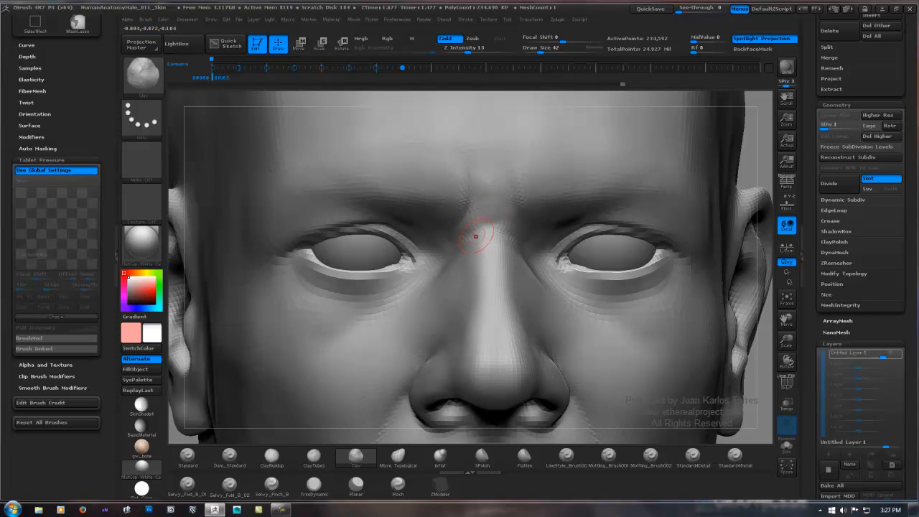
key(shift)
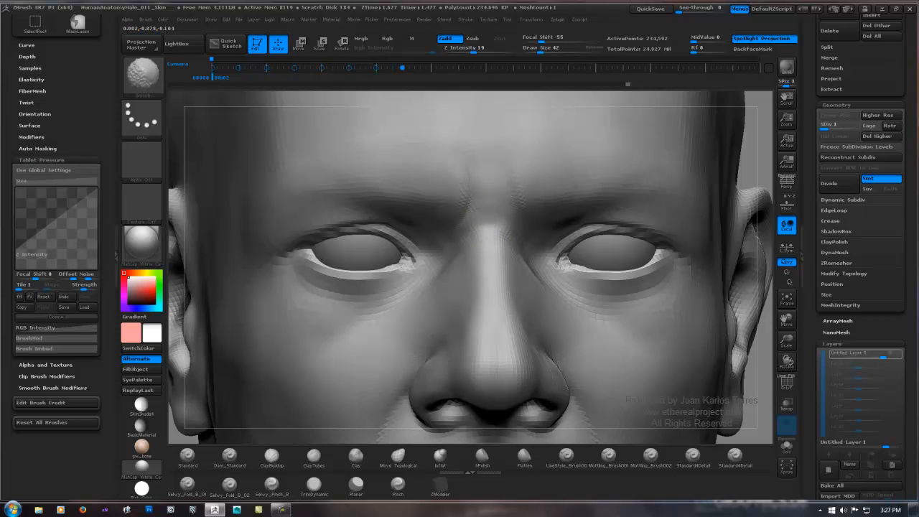
Step: Refine the transition from the nose root to the frown creases with Clay and smoothing strokes, checking from several angles
mouse_move(575, 259)
ctrl+right_down()
mouse_move(575, 208)
mouse_move(560, 230)
mouse_move(522, 230)
mouse_move(563, 225)
mouse_move(533, 240)
ctrl+right_up()
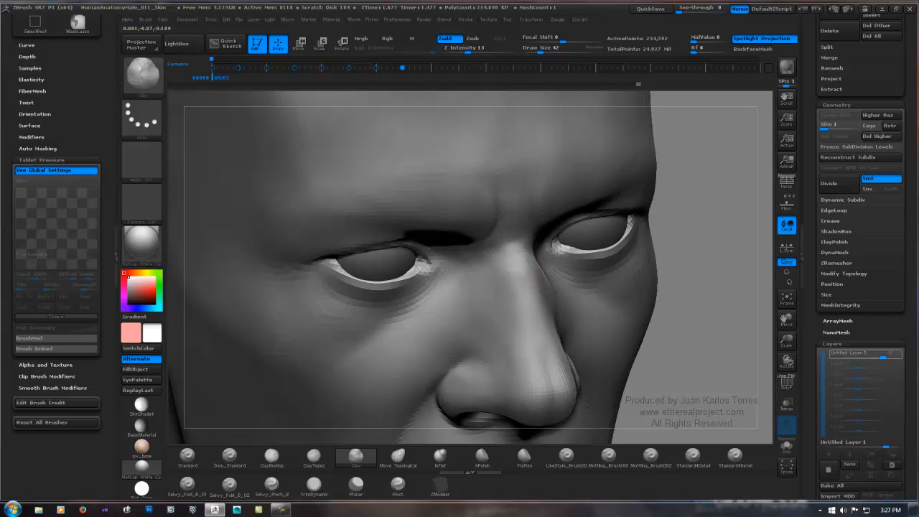
mouse_move(522, 281)
right_down()
mouse_move(527, 231)
mouse_move(508, 233)
mouse_move(508, 249)
mouse_move(391, 248)
right_up()
mouse_move(714, 225)
right_down()
mouse_move(615, 237)
mouse_move(600, 247)
mouse_move(556, 245)
right_up()
ctrl+right_drag(418, 227, 443, 239)
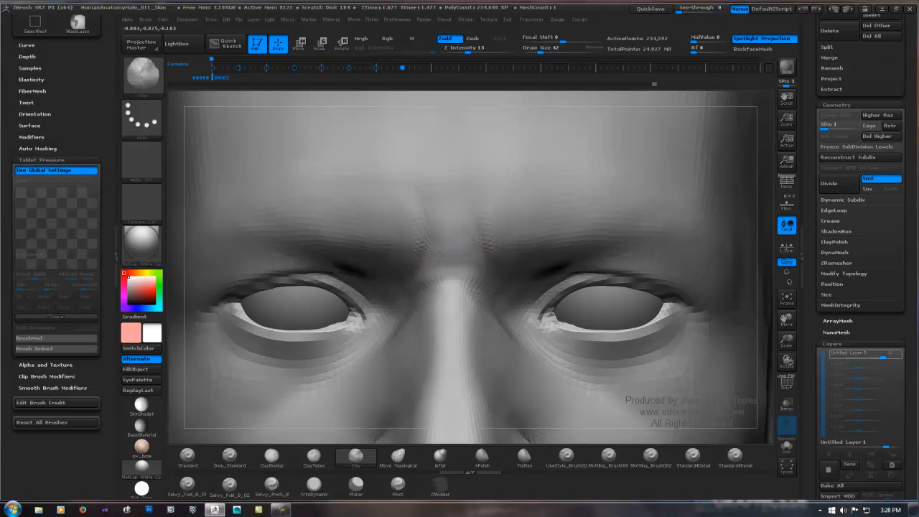
key(shift)
right_drag(451, 250, 476, 232)
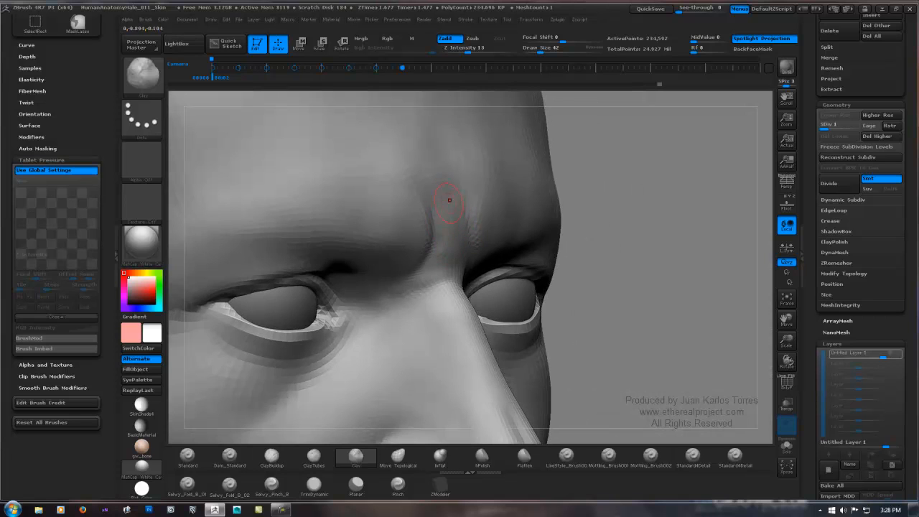
Step: Build up the inner ends of the eyebrows beside the frown creases with the Clay brush and soften their edges
right_drag(470, 217, 416, 209)
drag(414, 211, 399, 218)
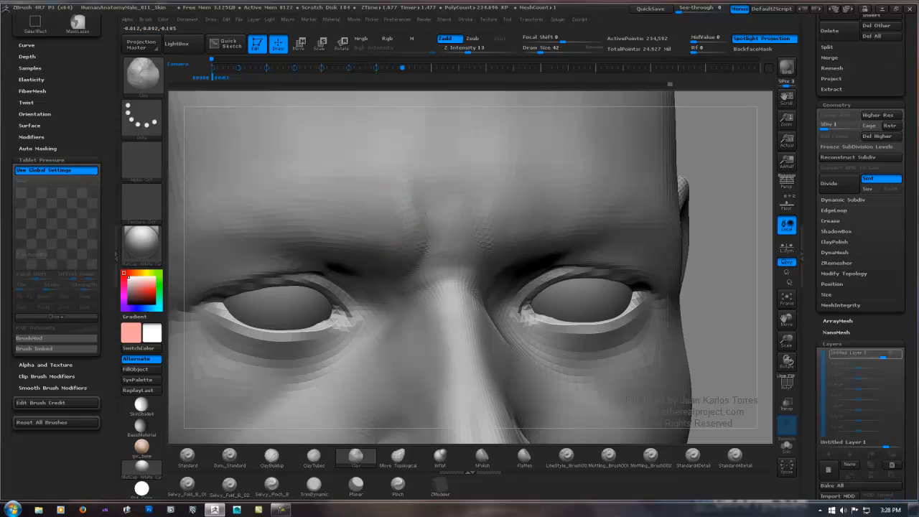
drag(393, 239, 401, 191)
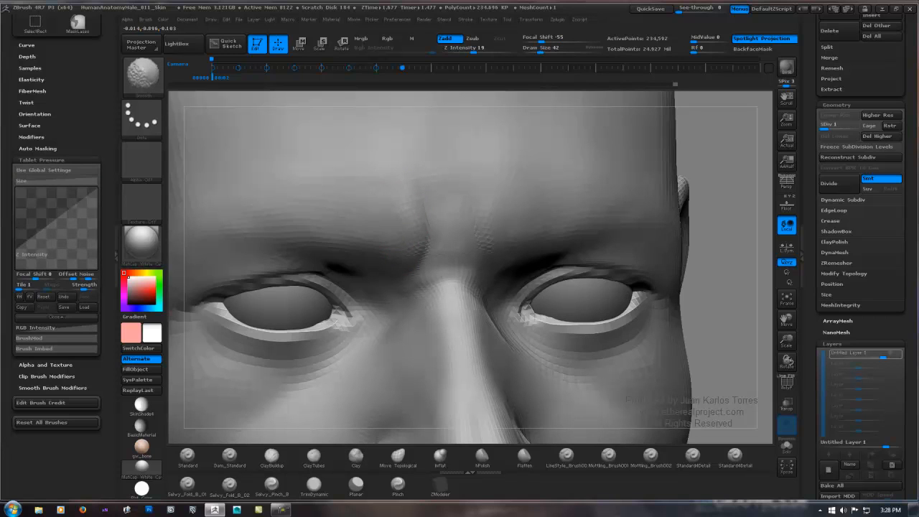
mouse_move(421, 208)
right_down()
mouse_move(370, 219)
mouse_move(397, 241)
mouse_move(393, 251)
right_up()
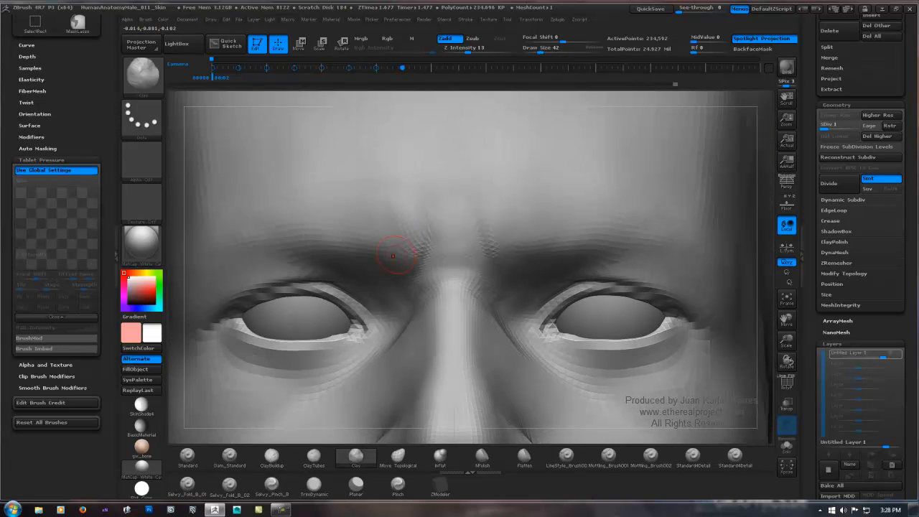
drag(393, 255, 397, 261)
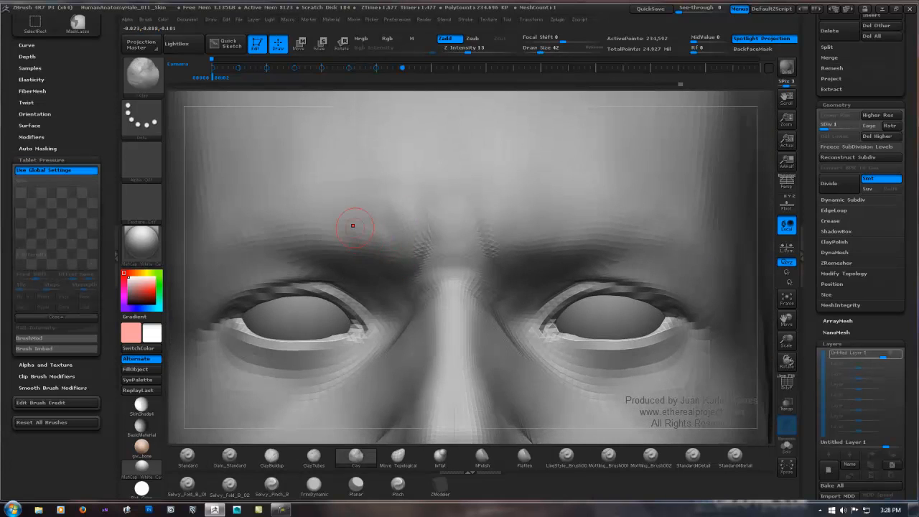
Step: Sculpt faint diagonal folds rising from the inner eyebrows into the lower forehead with the Clay brush
key(shift)
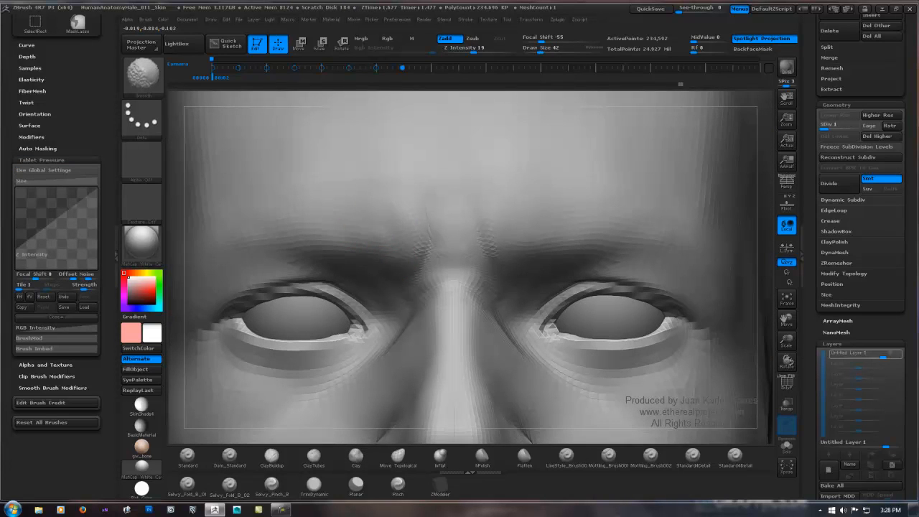
mouse_move(367, 224)
mouse_down()
mouse_move(359, 220)
mouse_move(363, 203)
mouse_move(387, 198)
mouse_up()
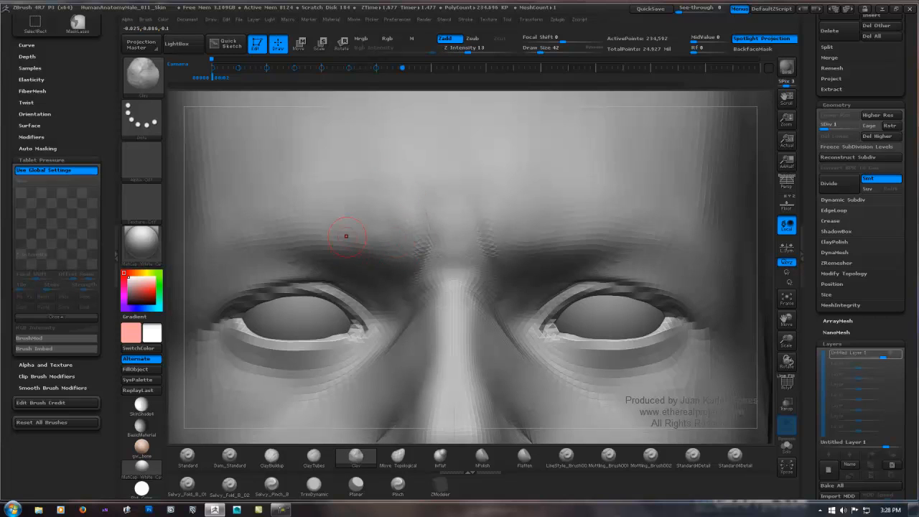
mouse_move(346, 237)
mouse_down()
mouse_move(399, 201)
mouse_move(398, 189)
mouse_up()
mouse_move(493, 239)
mouse_down()
mouse_move(506, 206)
mouse_move(488, 200)
mouse_move(491, 191)
mouse_up()
drag(533, 212, 595, 173)
mouse_move(512, 221)
shift+mouse_down()
mouse_move(508, 201)
mouse_move(523, 181)
mouse_move(510, 181)
shift+mouse_up()
key(shift)
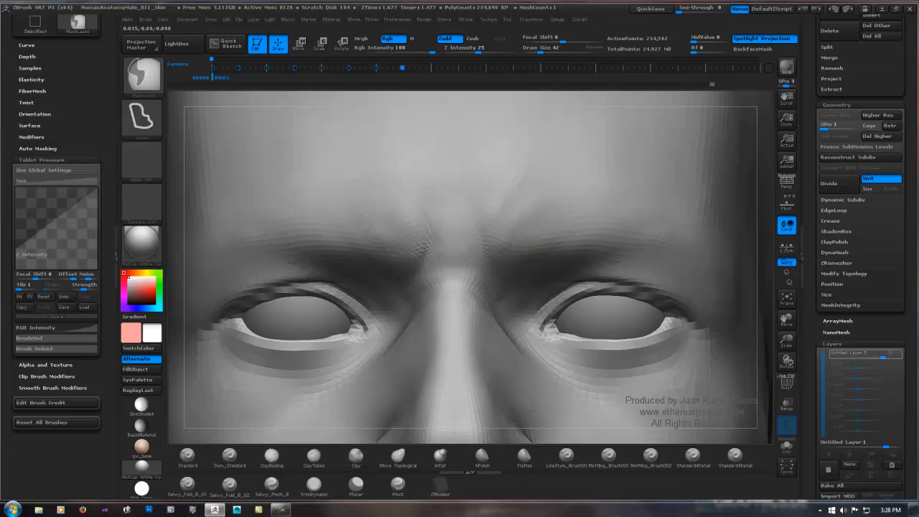
Step: Smooth the folds above the inner eyebrows and add soft horizontal Clay strokes across the lower forehead
mouse_move(547, 218)
ctrl+right_down()
mouse_move(398, 260)
mouse_move(386, 246)
ctrl+right_up()
alt+right_drag(572, 216, 514, 216)
mouse_move(490, 213)
shift+mouse_down()
mouse_move(544, 171)
mouse_move(496, 209)
shift+mouse_up()
alt+right_drag(435, 209, 449, 244)
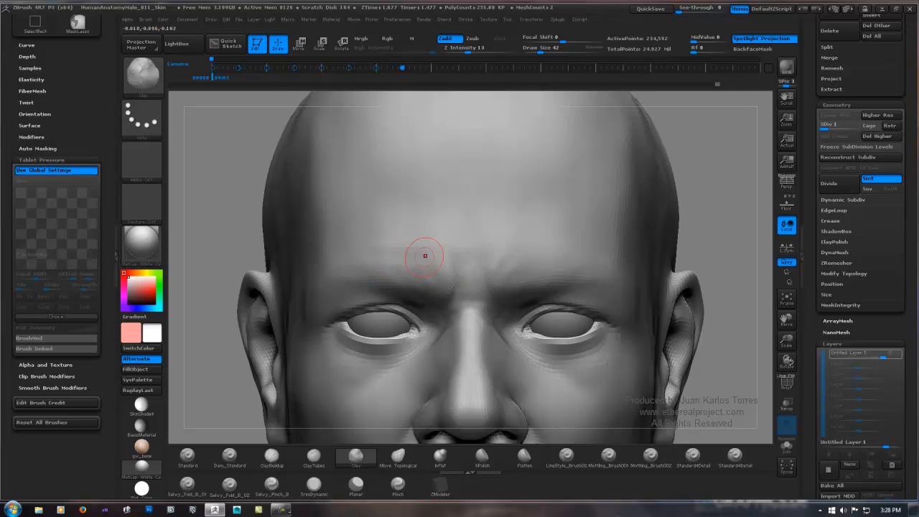
key(shift)
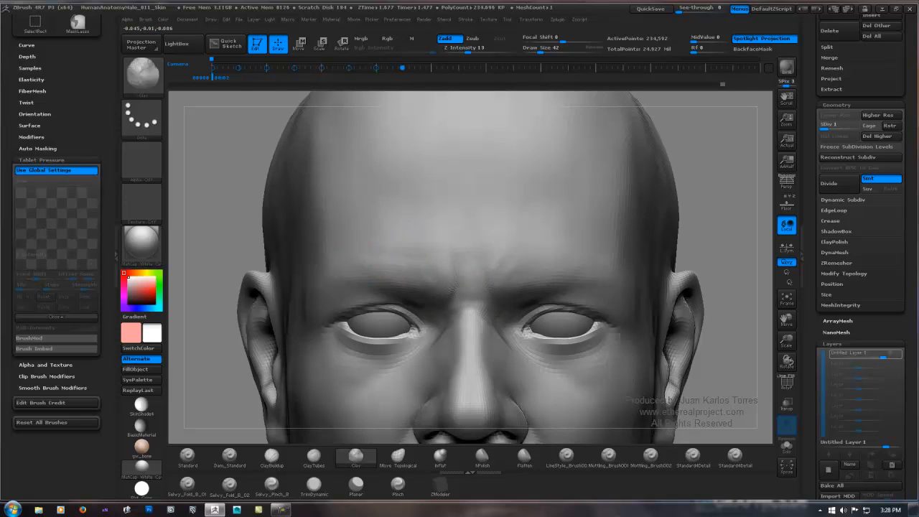
Step: Extend the soft horizontal Clay folds toward the outer lower forehead and blend them with smoothing strokes
mouse_move(374, 235)
mouse_down()
mouse_move(439, 233)
mouse_move(428, 250)
mouse_move(390, 230)
mouse_move(412, 237)
mouse_up()
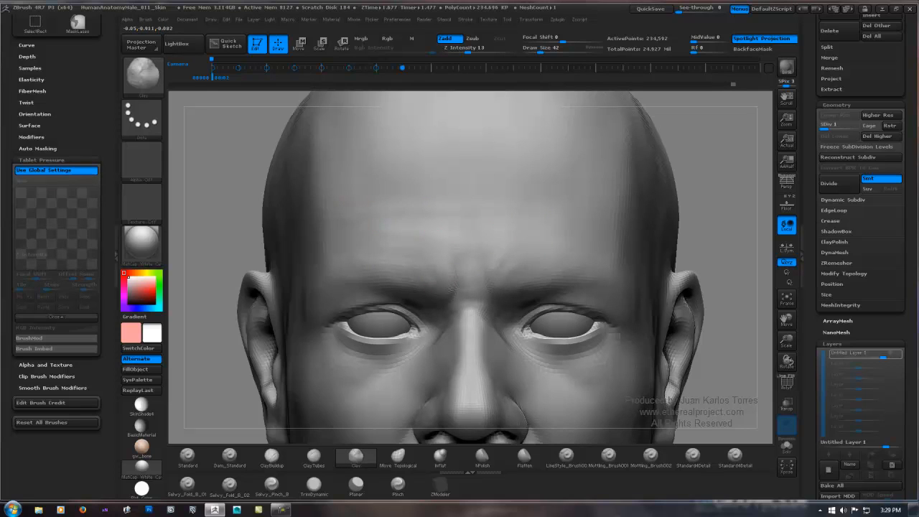
key(shift)
alt+right_drag(595, 233, 530, 223)
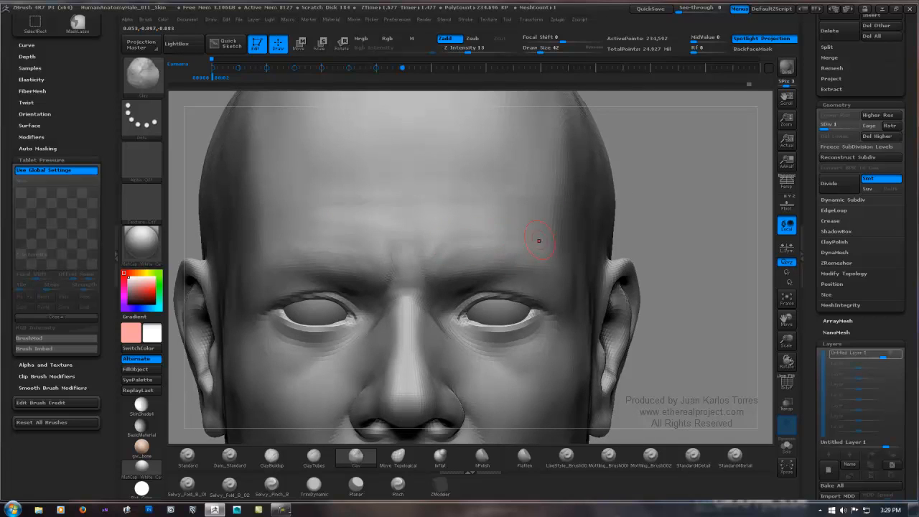
key(shift)
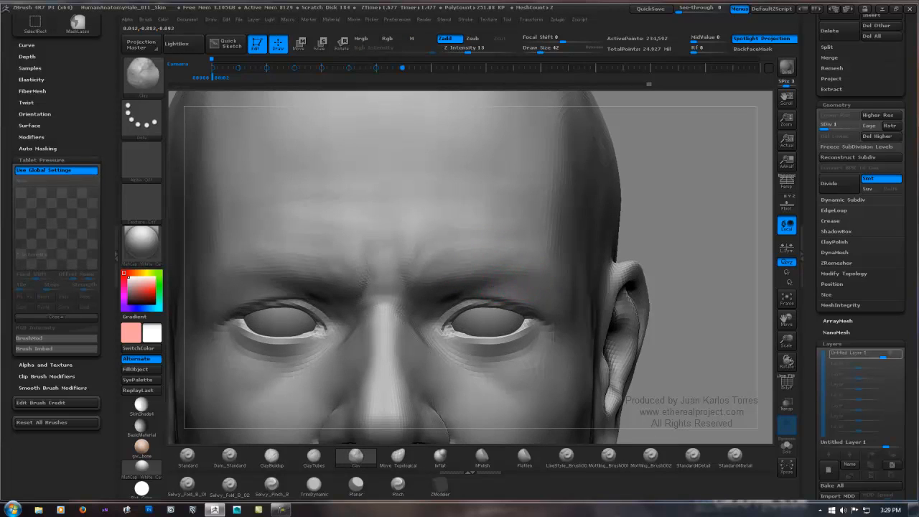
key(shift)
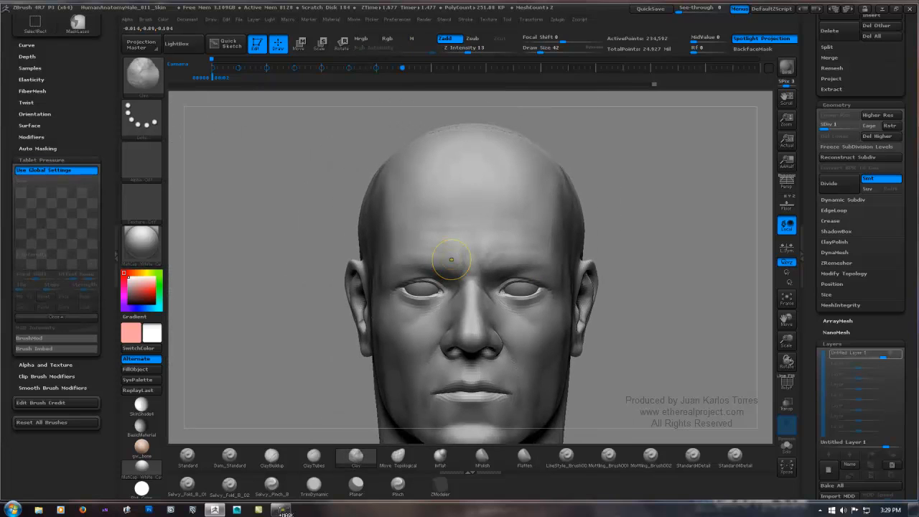
ctrl+right_drag(451, 261, 493, 262)
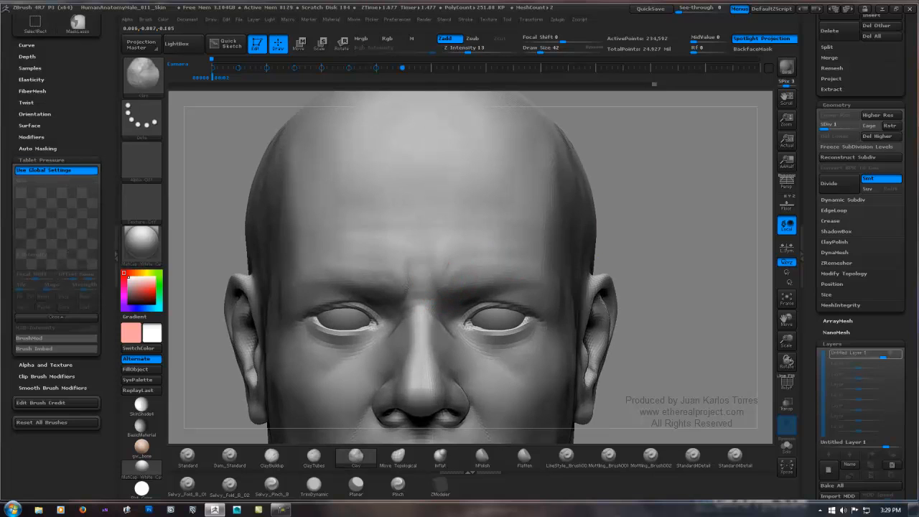
Step: Mask a vertical strip from the nose root to the lower forehead and sculpt the frown crease beside it with Clay and smoothing strokes
ctrl+right_drag(429, 277, 486, 257)
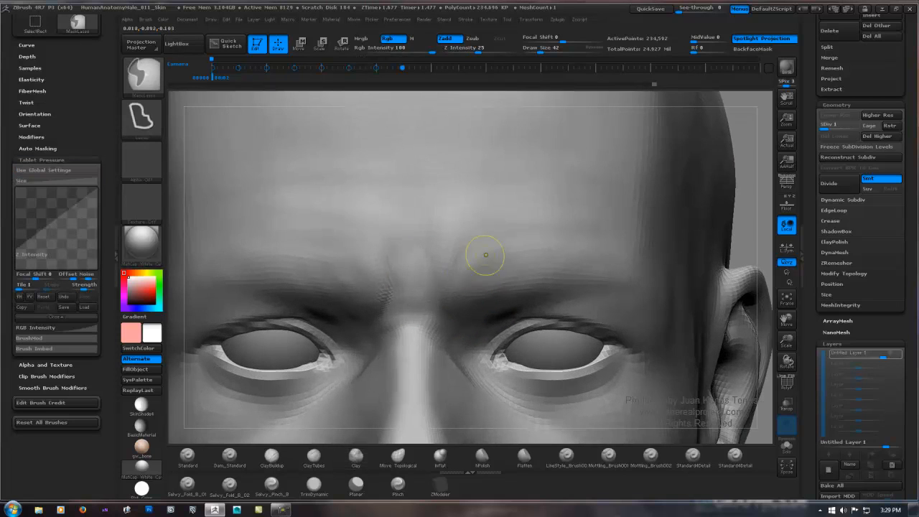
mouse_move(429, 271)
ctrl+mouse_down()
mouse_move(459, 334)
mouse_move(375, 333)
mouse_move(381, 215)
mouse_move(425, 214)
ctrl+mouse_up()
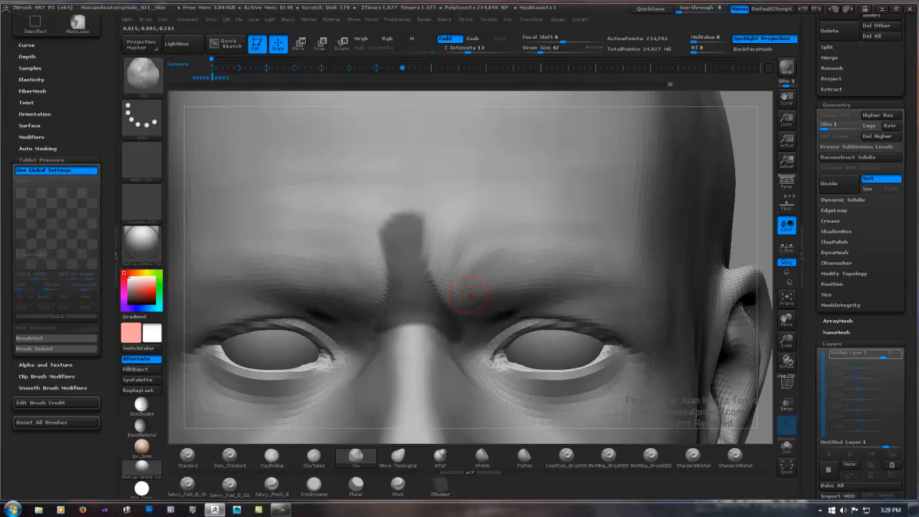
key(shift)
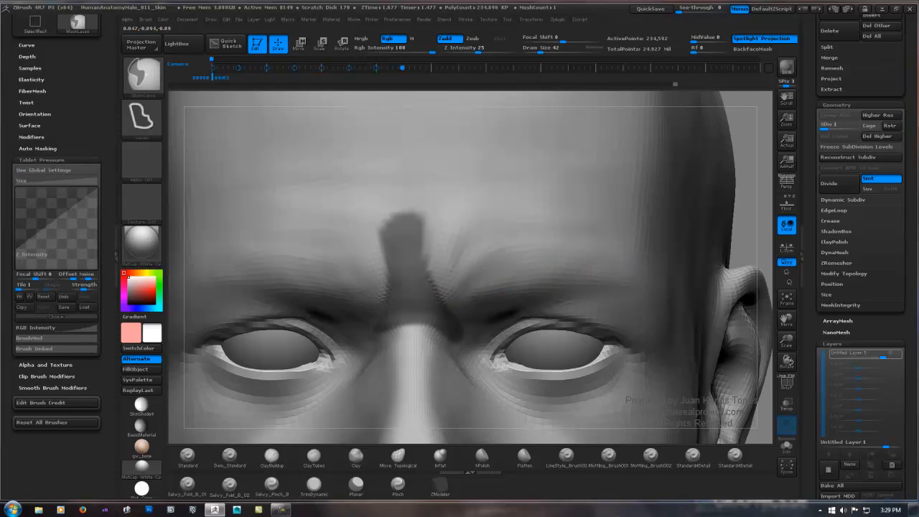
ctrl+right_drag(597, 263, 674, 225)
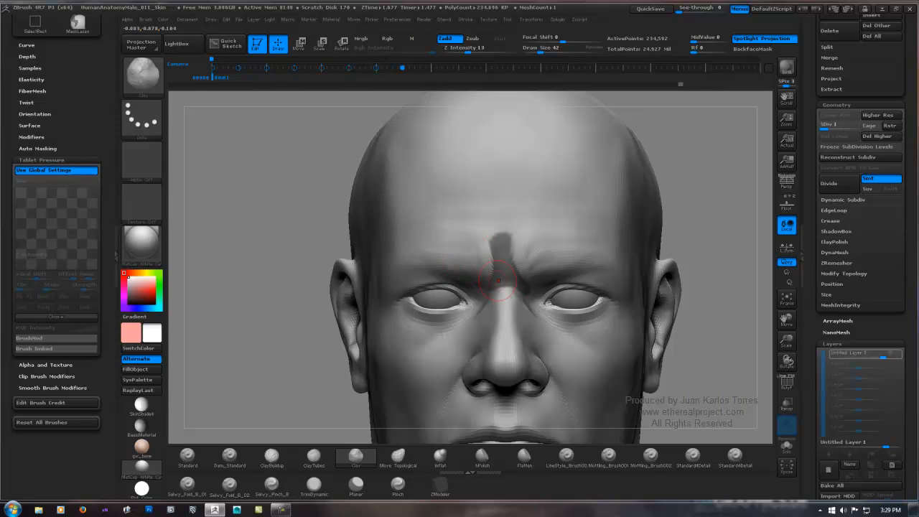
Step: Invert the strip mask, refine the skin between the frown creases with Clay and smoothing strokes, and clear the mask
ctrl+click(711, 220)
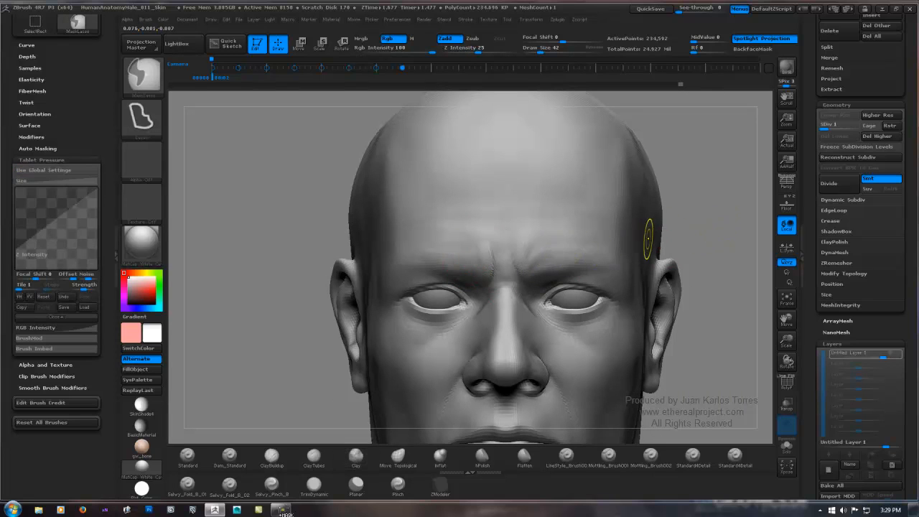
ctrl+click(687, 229)
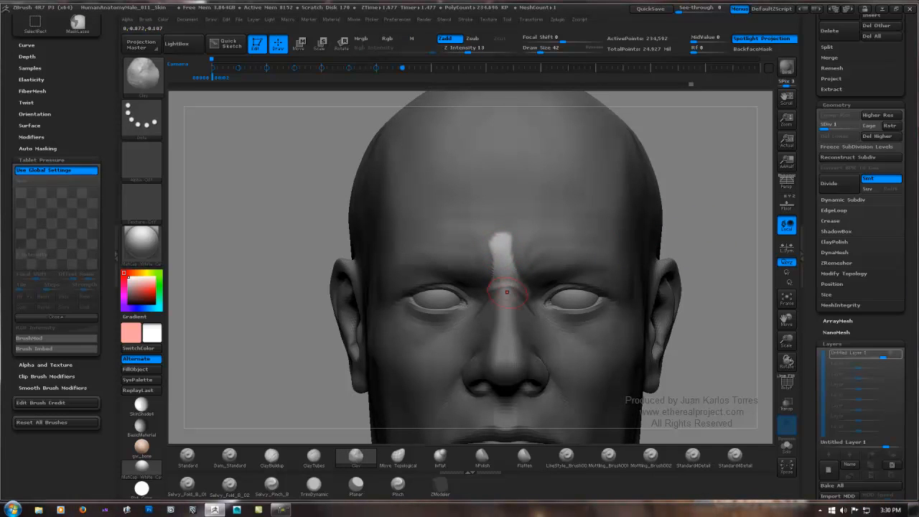
key(shift)
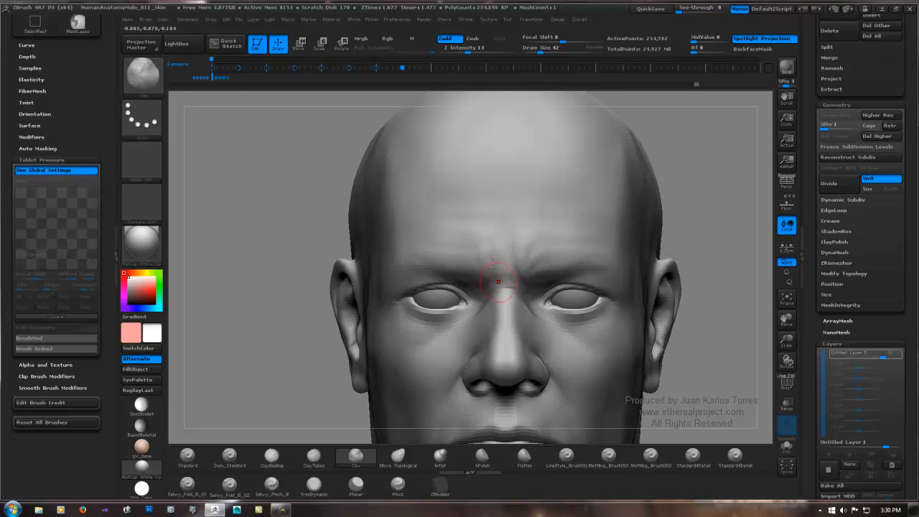
ctrl+right_drag(498, 282, 501, 346)
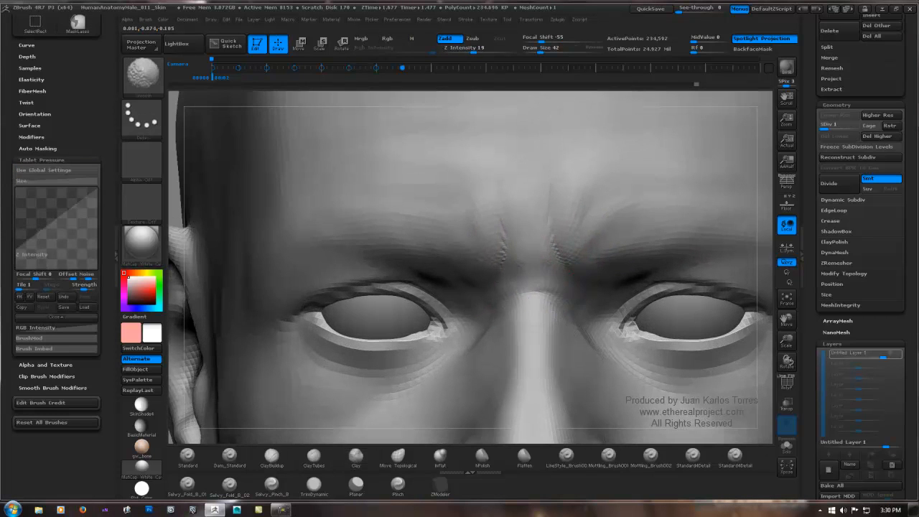
shift+drag(549, 273, 524, 249)
mouse_move(518, 323)
ctrl+right_down()
mouse_move(515, 263)
mouse_move(591, 251)
ctrl+right_up()
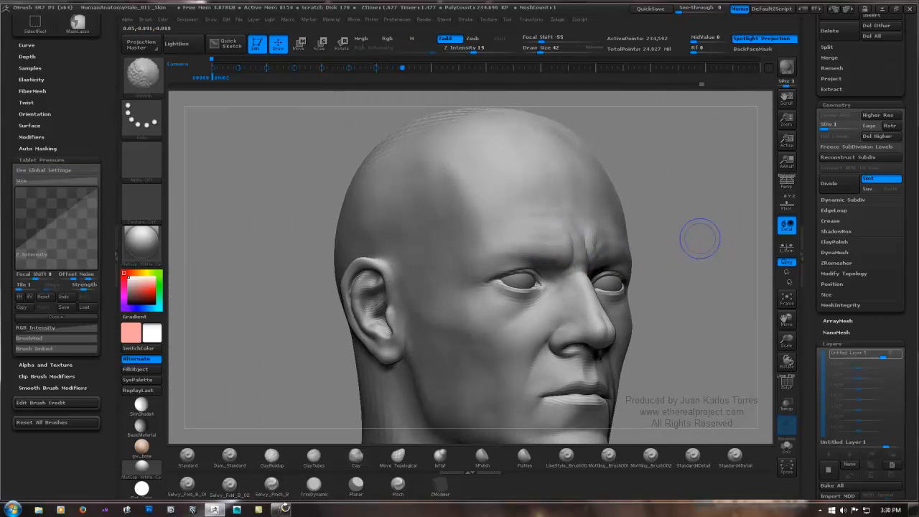
Step: Refine the folds above the frown creases with light Clay strokes, checking the brow from front and three-quarter views
shift+right_drag(699, 240, 668, 248)
mouse_move(679, 308)
ctrl+right_down()
mouse_move(675, 258)
mouse_move(576, 223)
ctrl+right_up()
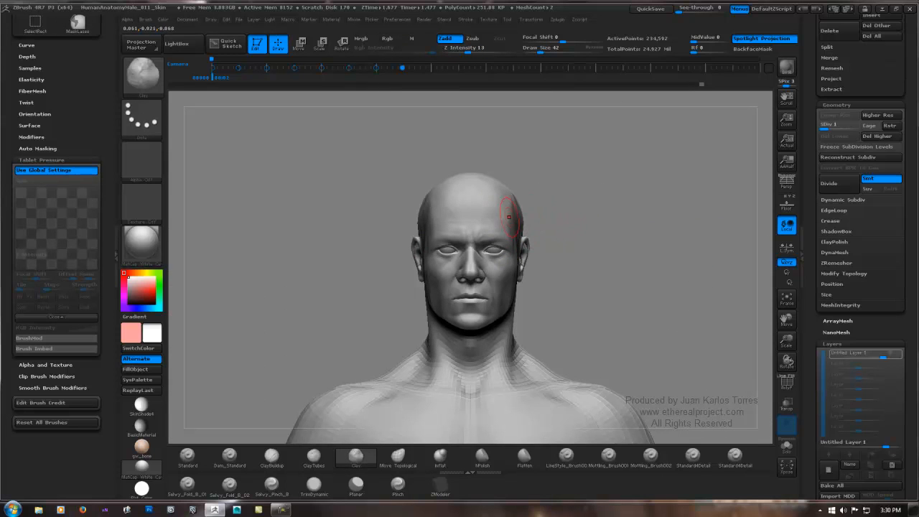
ctrl+right_drag(513, 244, 567, 293)
mouse_move(491, 242)
ctrl+right_down()
mouse_move(543, 230)
mouse_move(479, 248)
ctrl+right_up()
drag(422, 220, 403, 242)
right_drag(348, 229, 389, 234)
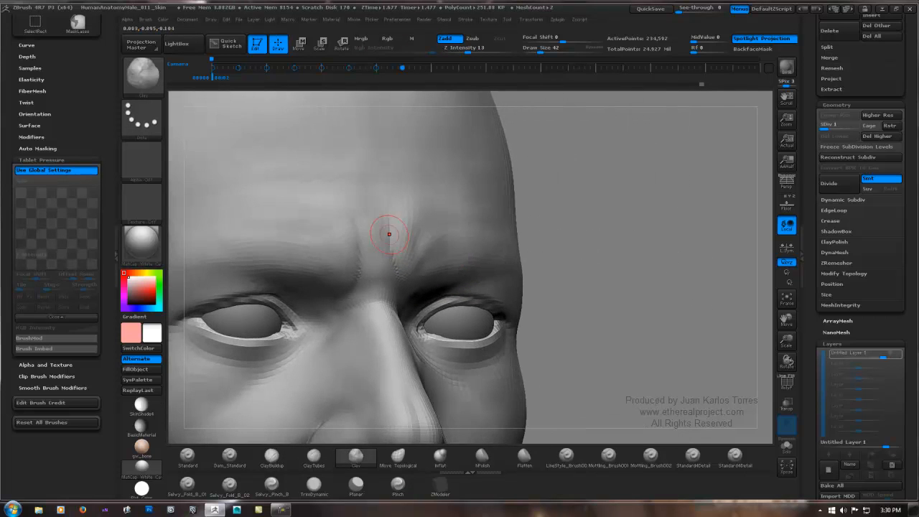
mouse_move(344, 206)
ctrl+right_down()
mouse_move(323, 208)
mouse_move(387, 210)
mouse_move(357, 210)
ctrl+right_up()
right_drag(600, 188, 513, 193)
alt+right_drag(356, 199, 376, 238)
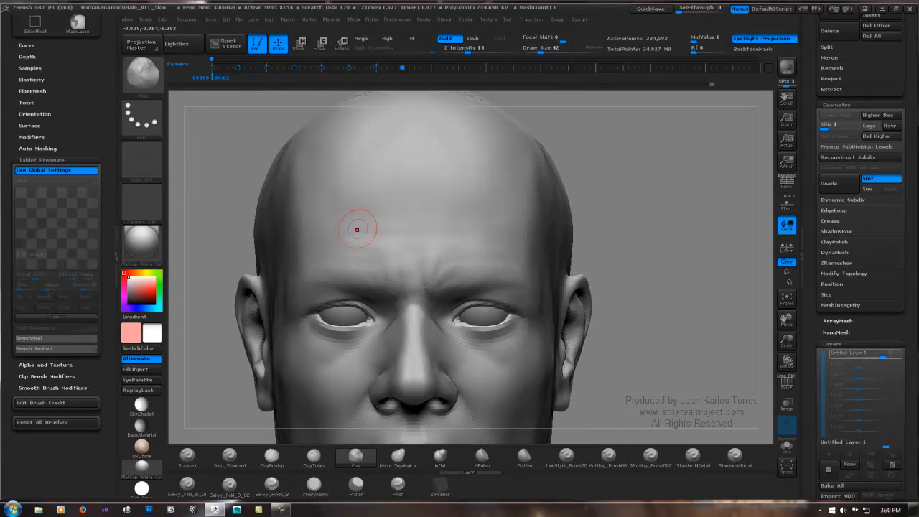
Step: Mask a wide horizontal band across the mid forehead, sculpt a wrinkle along its lower edge using the inverted mask, and smooth it
mouse_move(311, 204)
ctrl+mouse_down()
mouse_move(310, 224)
mouse_move(505, 233)
mouse_move(311, 208)
ctrl+mouse_up()
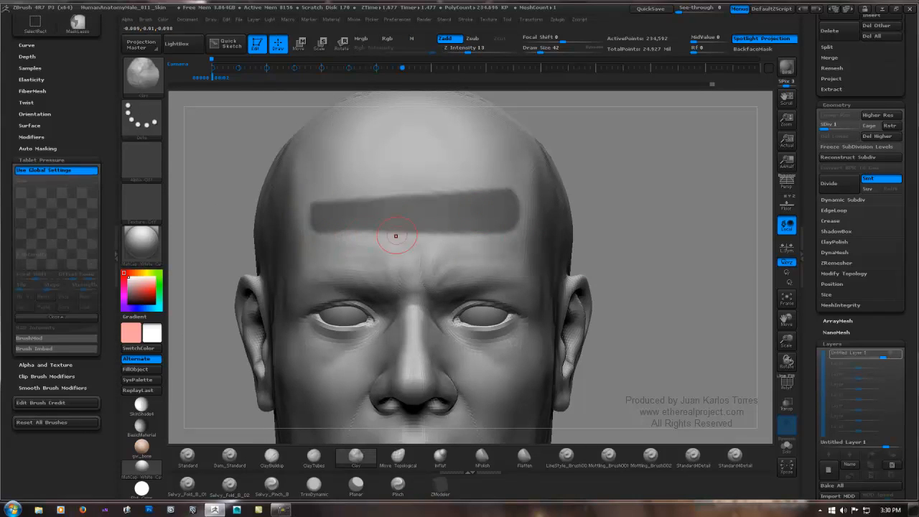
ctrl+click(649, 217)
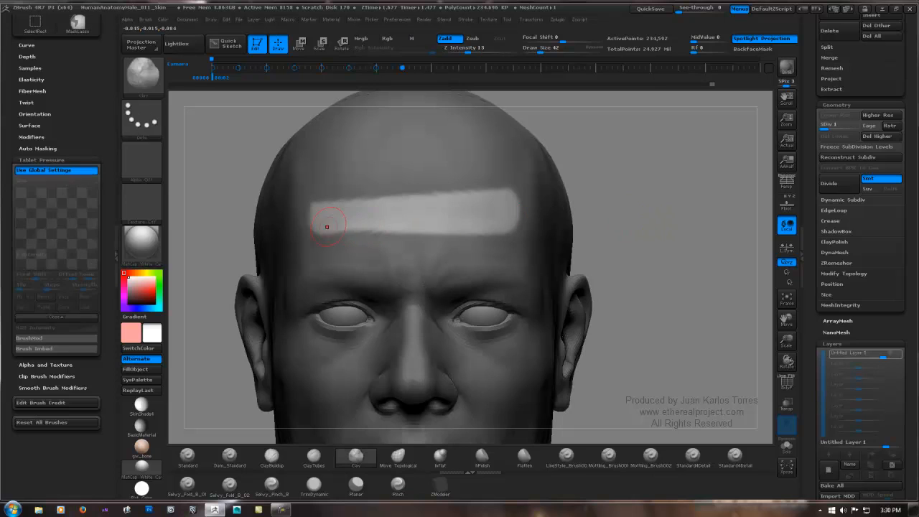
ctrl+click(661, 222)
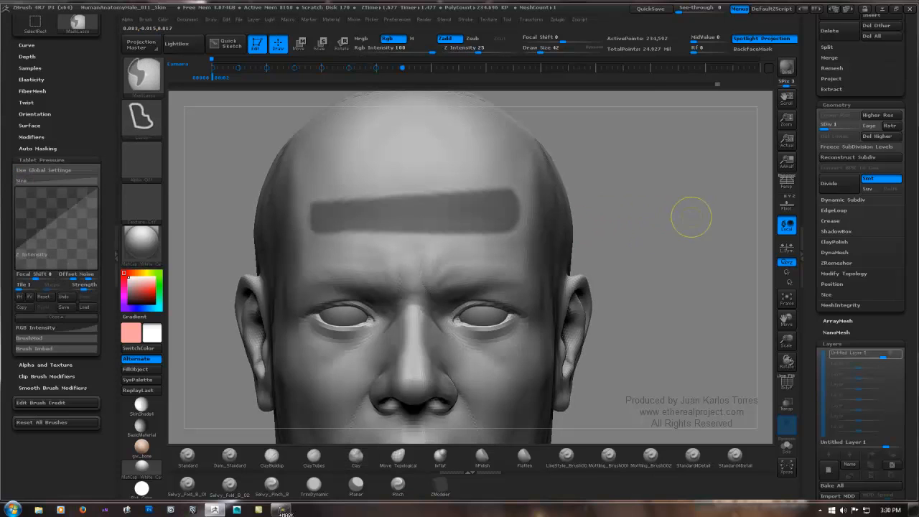
ctrl+drag(681, 219, 610, 232)
shift+drag(360, 229, 323, 233)
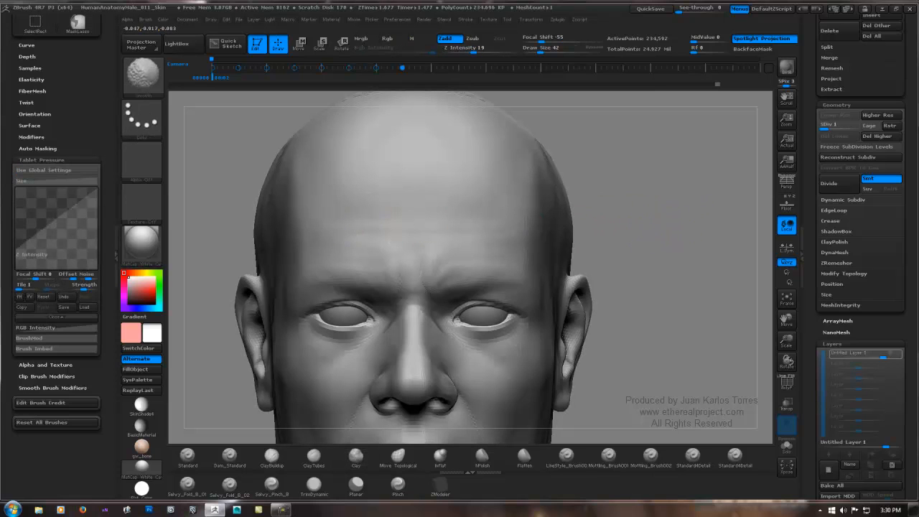
mouse_move(443, 211)
ctrl+right_down()
mouse_move(527, 206)
mouse_move(540, 237)
mouse_move(551, 221)
mouse_move(529, 216)
ctrl+right_up()
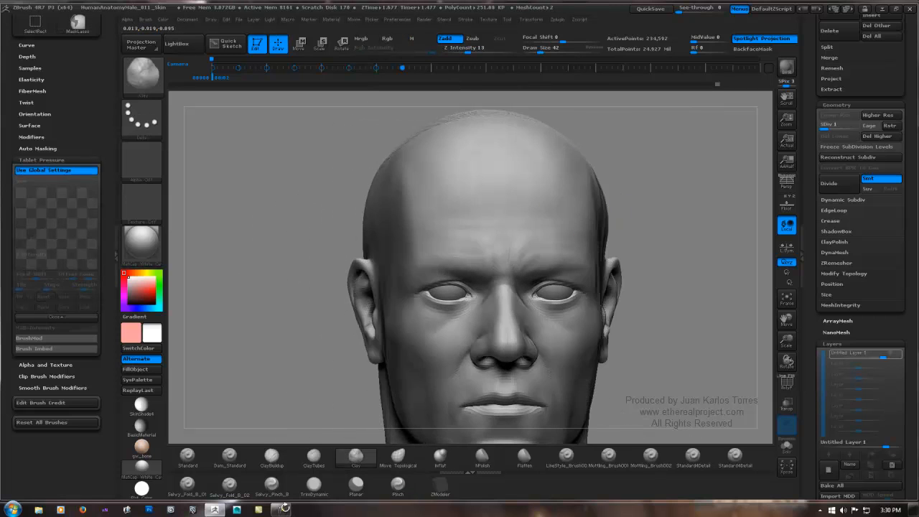
Step: Mask a thin horizontal band higher on the forehead, invert it to sculpt a second wrinkle, and soften the result
shift+right_drag(681, 202, 639, 204)
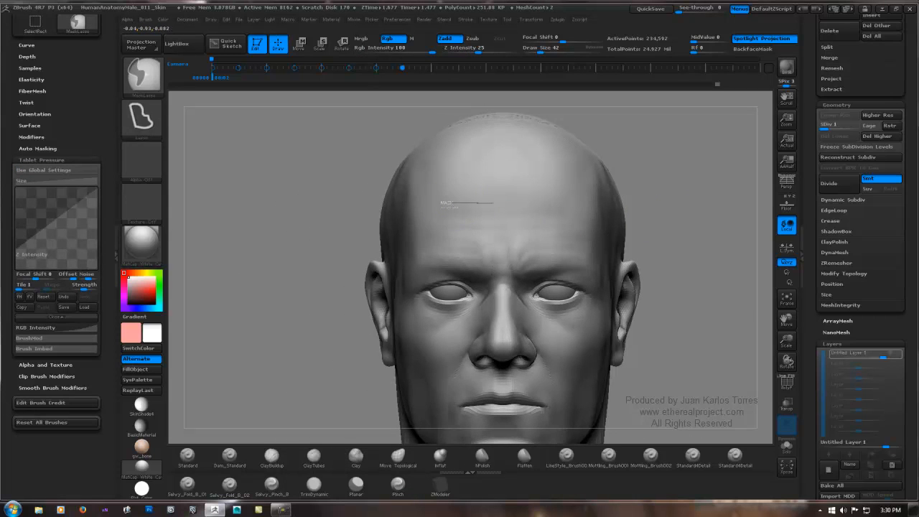
mouse_move(492, 203)
ctrl+mouse_down()
mouse_move(571, 212)
mouse_move(445, 219)
mouse_move(441, 205)
ctrl+mouse_up()
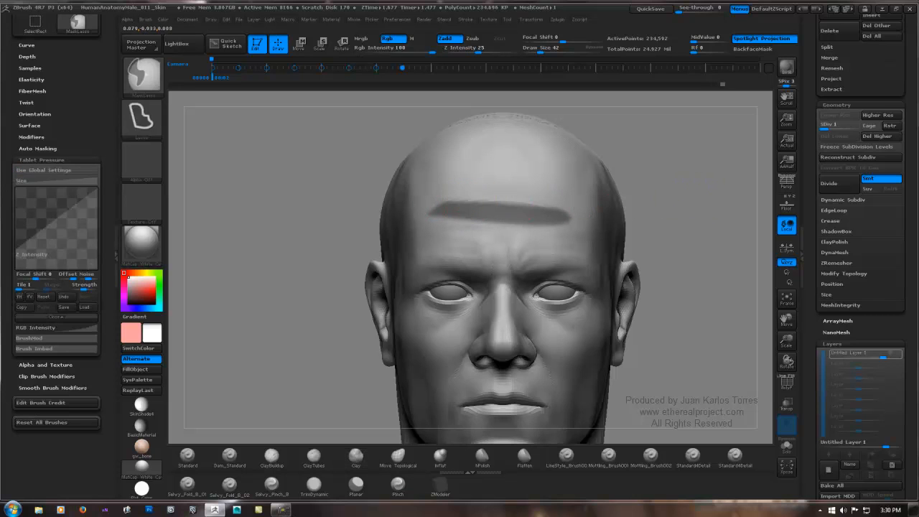
key(ctrl+i)
mouse_move(538, 207)
ctrl+mouse_down()
mouse_move(442, 198)
mouse_move(506, 205)
ctrl+mouse_up()
ctrl+drag(704, 192, 631, 217)
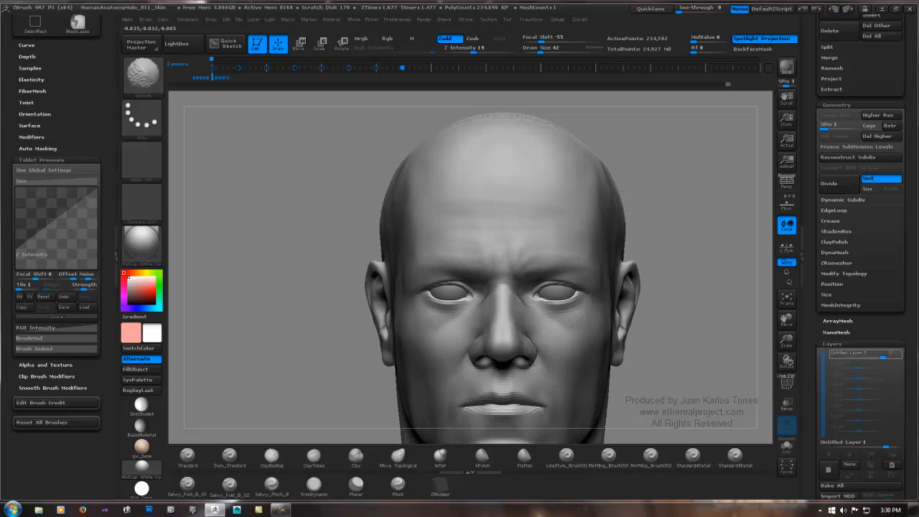
mouse_move(668, 209)
ctrl+right_down()
mouse_move(539, 194)
mouse_move(463, 194)
mouse_move(482, 205)
mouse_move(402, 199)
ctrl+right_up()
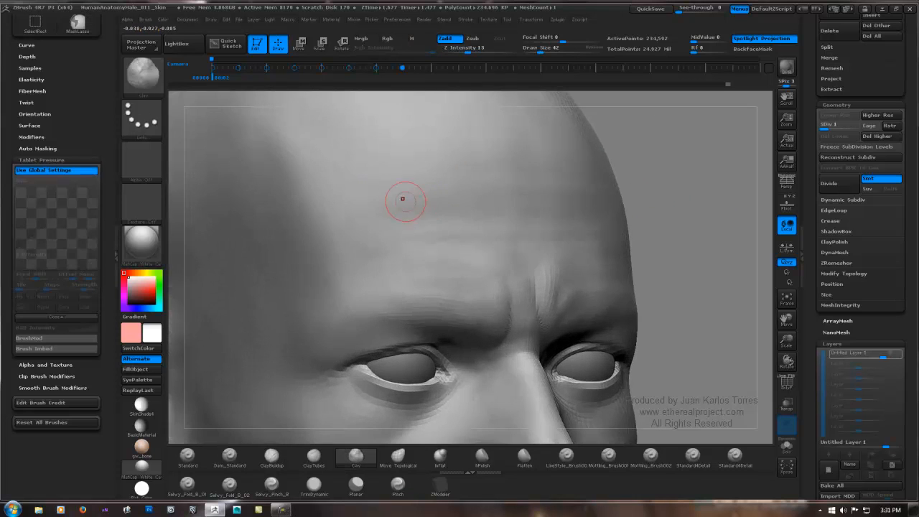
Step: Define the upper forehead wrinkle's crease with masked Clay strokes across both halves of the forehead
key(f)
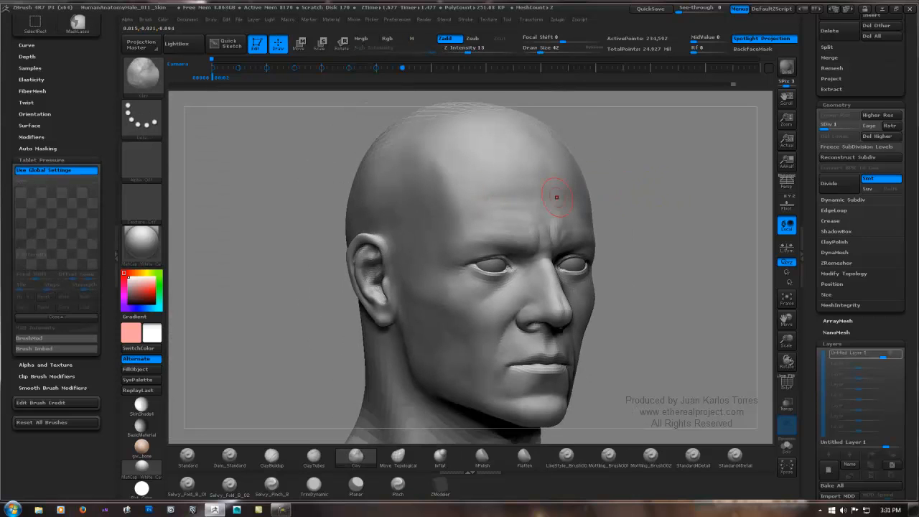
key(shift)
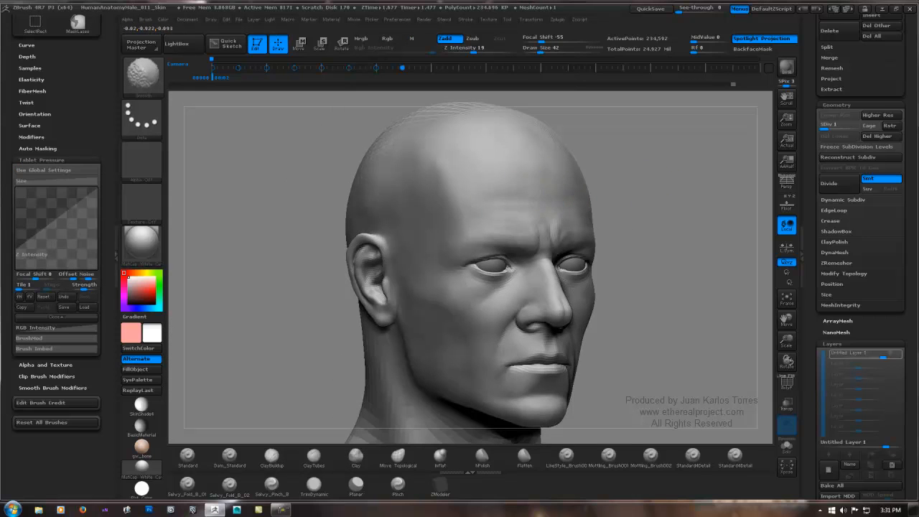
mouse_move(626, 187)
shift+right_down()
mouse_move(584, 190)
mouse_move(671, 190)
mouse_move(538, 204)
shift+right_up()
key(ctrl)
ctrl+right_drag(423, 172, 475, 189)
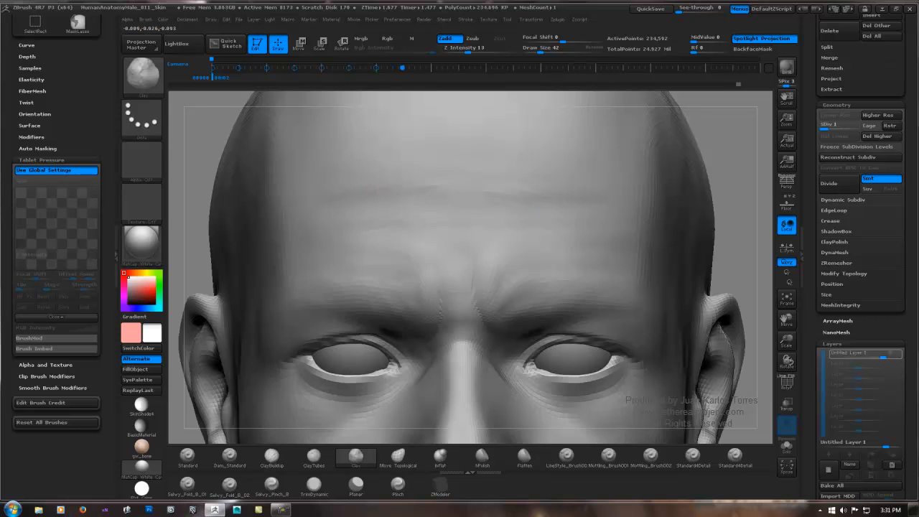
Step: Soften the upper forehead wrinkle with smoothing strokes, checking the forehead in profile and from the front
key(shift)
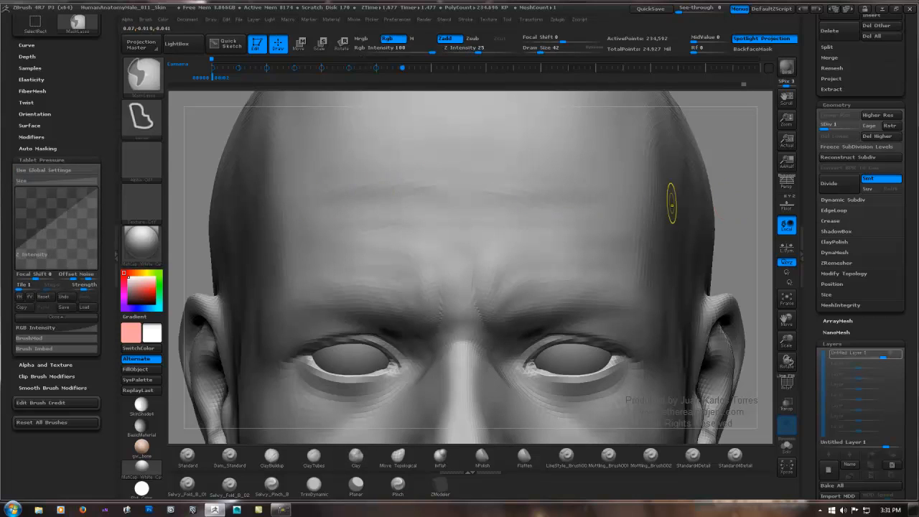
ctrl+right_drag(670, 201, 379, 199)
right_drag(484, 199, 650, 200)
ctrl+right_drag(403, 200, 511, 199)
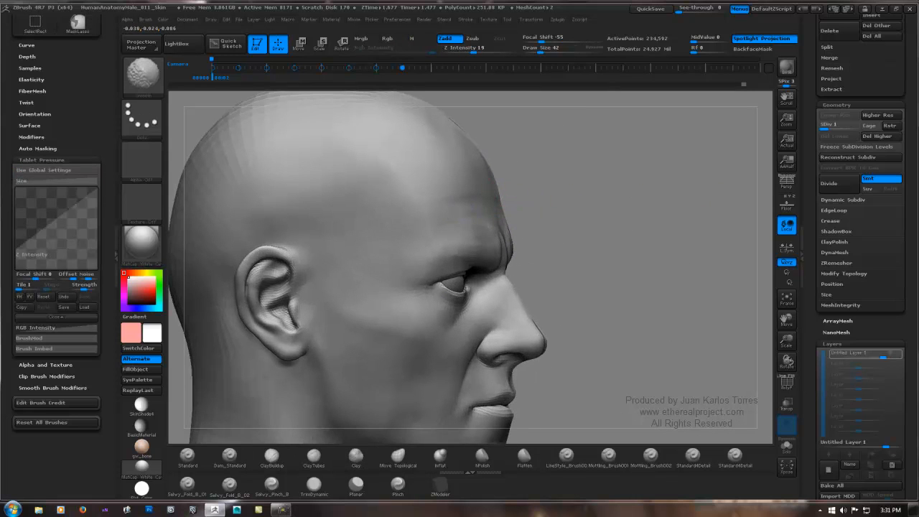
ctrl+right_drag(615, 207, 520, 204)
right_drag(520, 204, 377, 201)
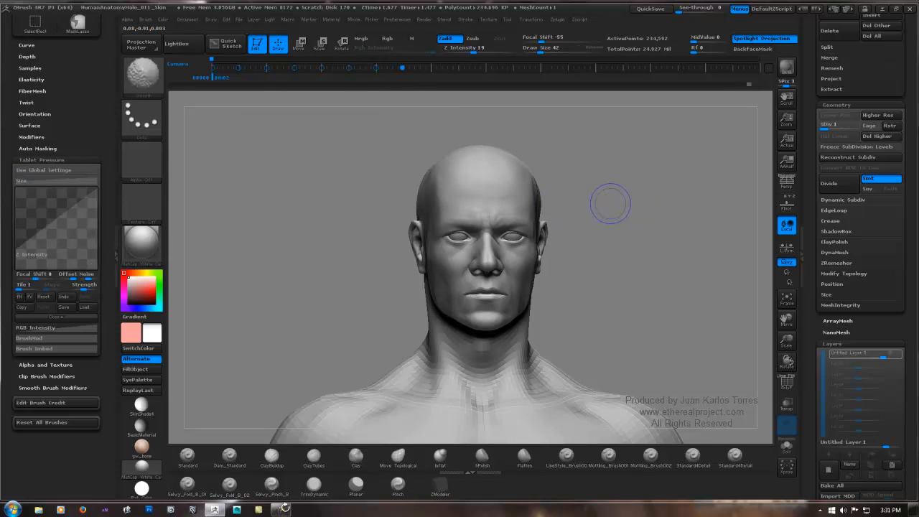
mouse_move(610, 203)
shift+right_down()
mouse_move(631, 214)
mouse_move(520, 213)
mouse_move(662, 200)
shift+right_up()
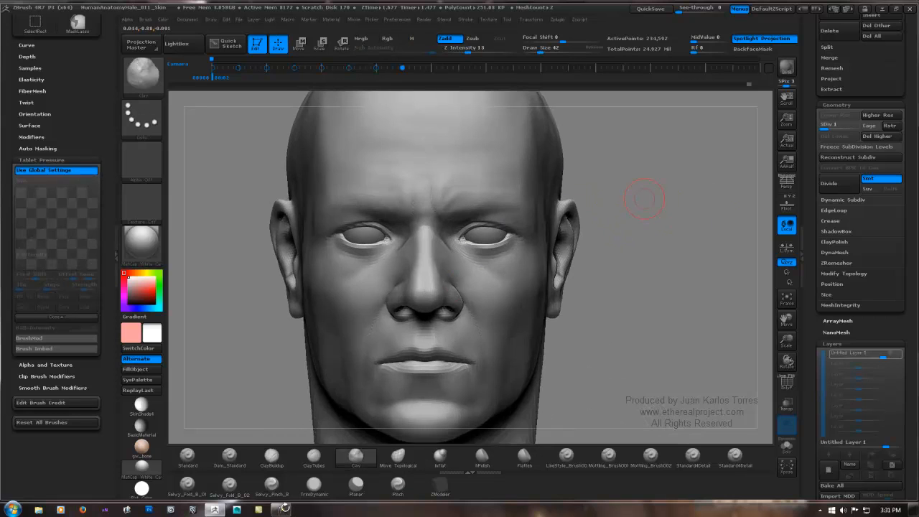
Step: Check the frown at the highest subdivision level and set the head to subdivision level 2
ctrl+right_drag(386, 247, 495, 243)
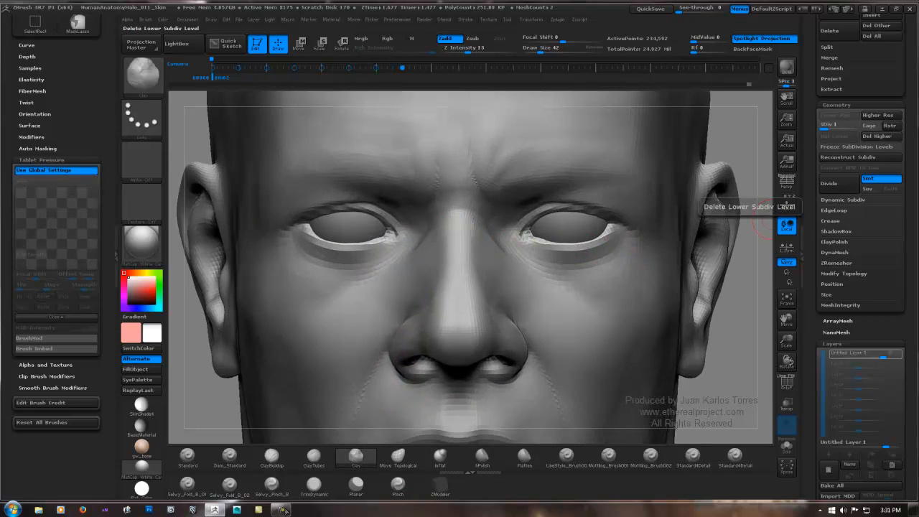
key(d)
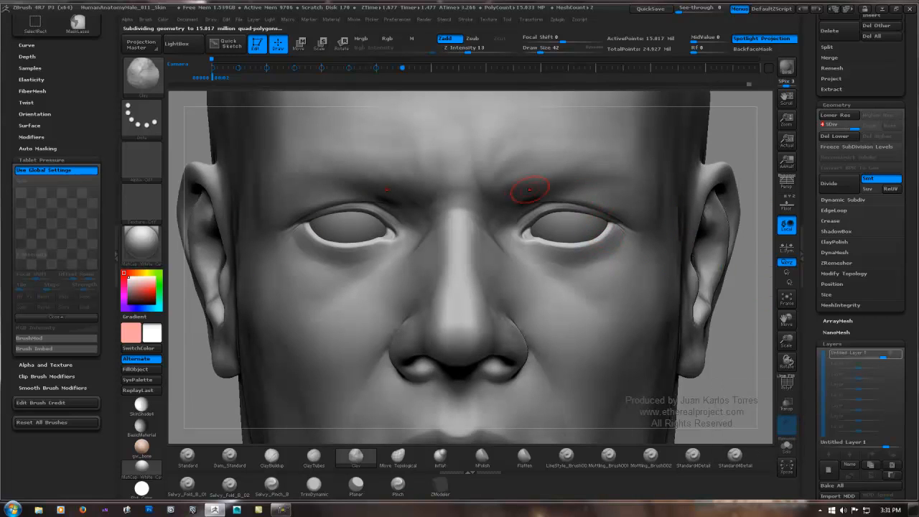
right_drag(529, 190, 579, 155)
mouse_move(578, 154)
right_down()
mouse_move(528, 159)
mouse_move(527, 136)
mouse_move(453, 140)
mouse_move(530, 140)
mouse_move(548, 193)
mouse_move(496, 210)
right_up()
drag(852, 126, 834, 126)
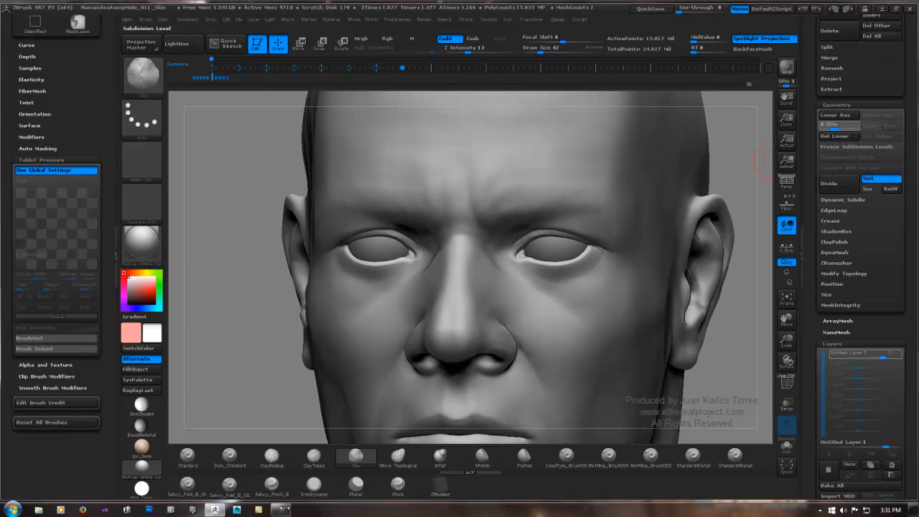
right_drag(468, 210, 501, 211)
Step: Carve sharper vertical frown creases between the eyebrows with the Dam_Standard brush
click(230, 458)
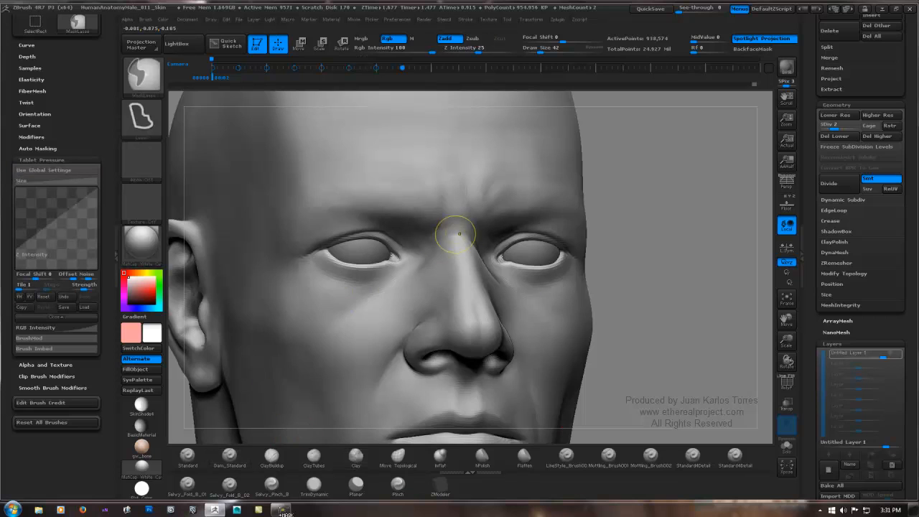
ctrl+right_drag(456, 232, 461, 267)
right_drag(476, 216, 448, 210)
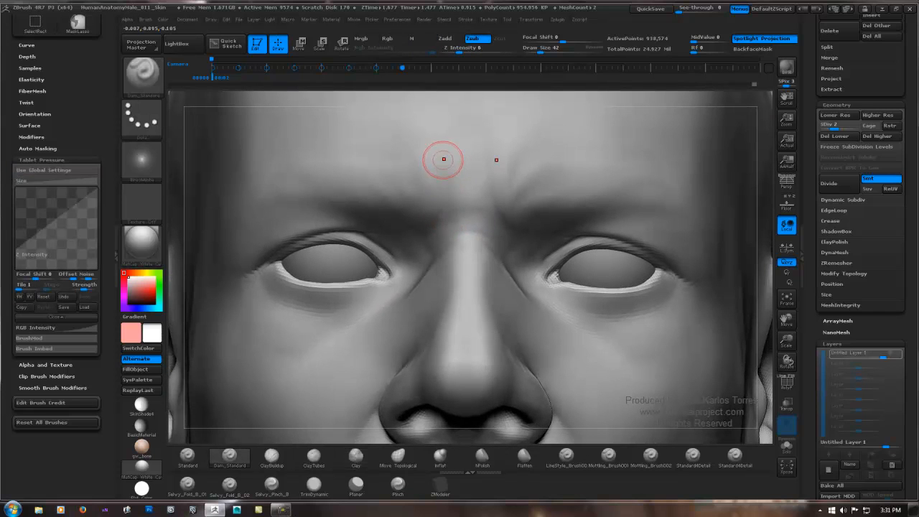
drag(440, 152, 445, 169)
right_drag(466, 187, 443, 158)
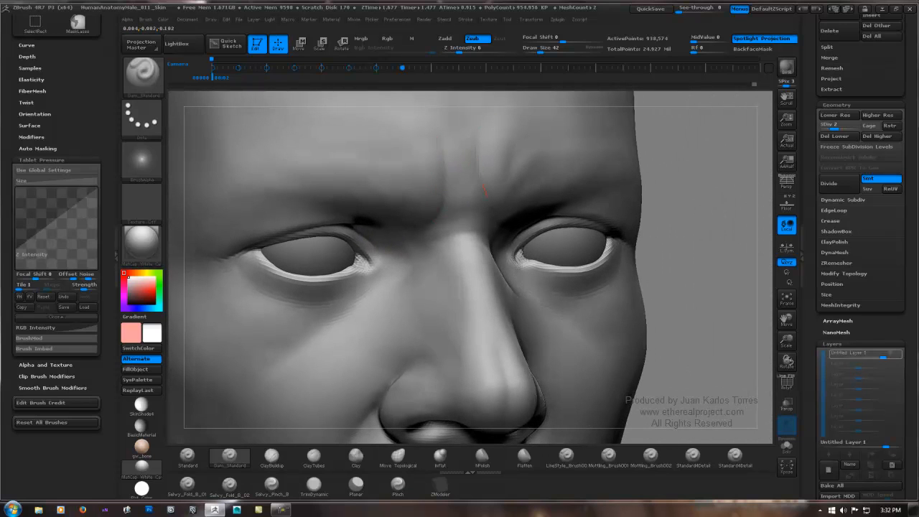
right_drag(509, 207, 488, 200)
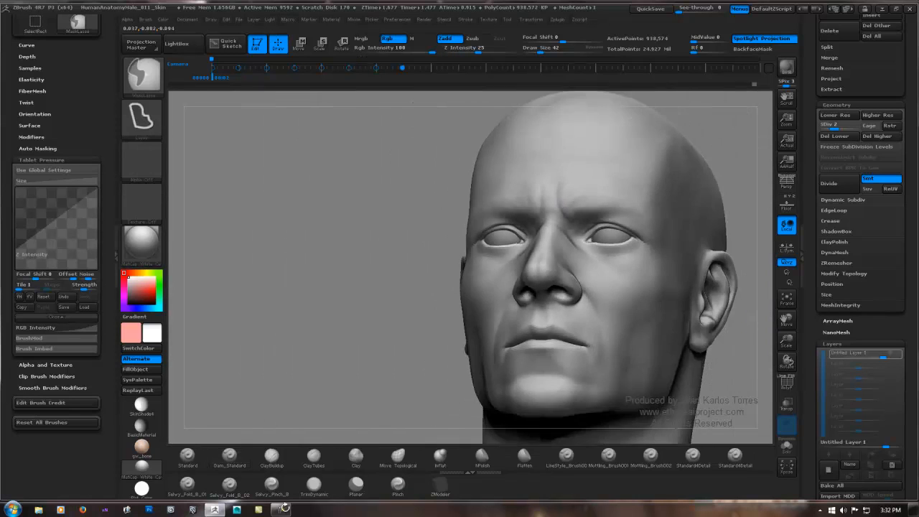
right_drag(603, 198, 574, 195)
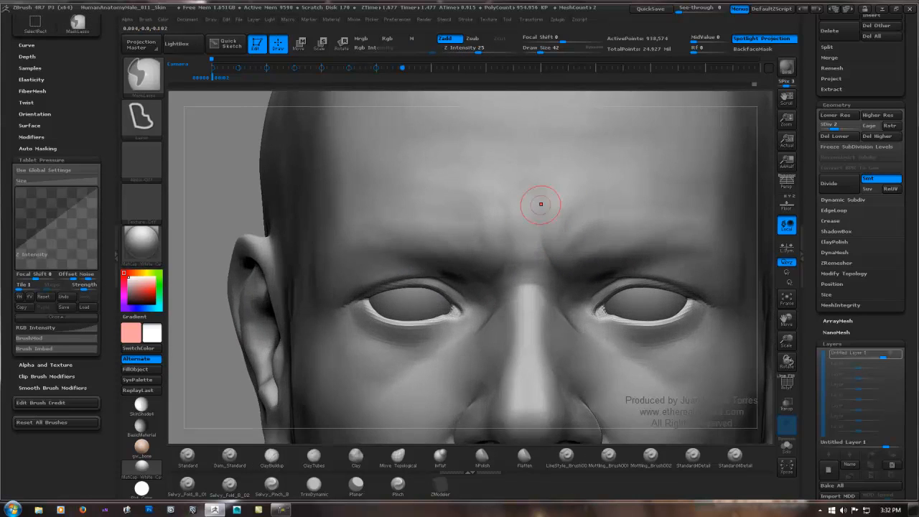
Step: Refine the frown crease curving around the inner brow and soften it with smoothing strokes
mouse_move(497, 193)
right_down()
mouse_move(550, 188)
mouse_move(543, 172)
right_up()
right_drag(511, 266, 500, 234)
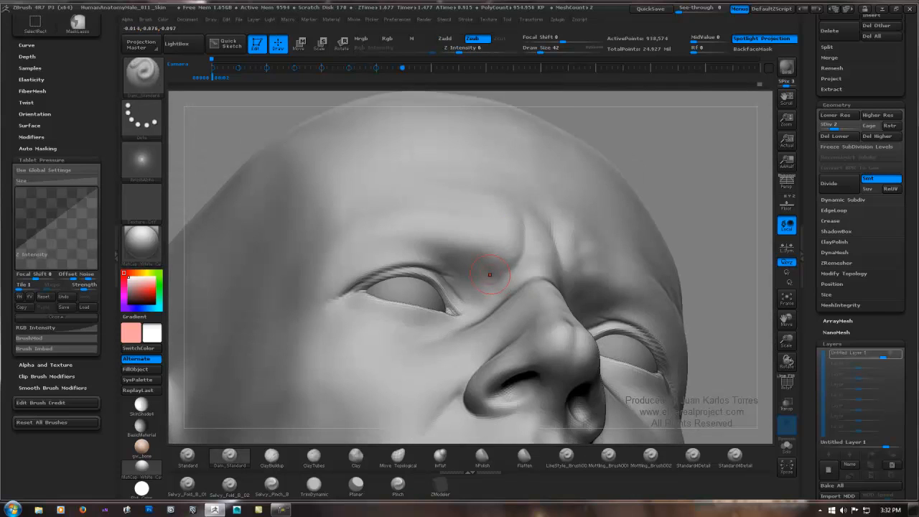
key(shift)
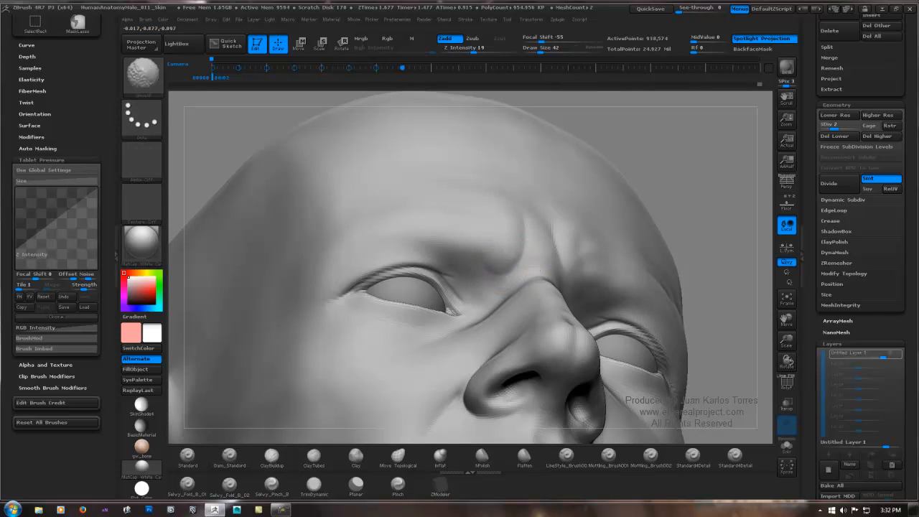
right_drag(531, 229, 597, 230)
ctrl+right_drag(670, 230, 445, 243)
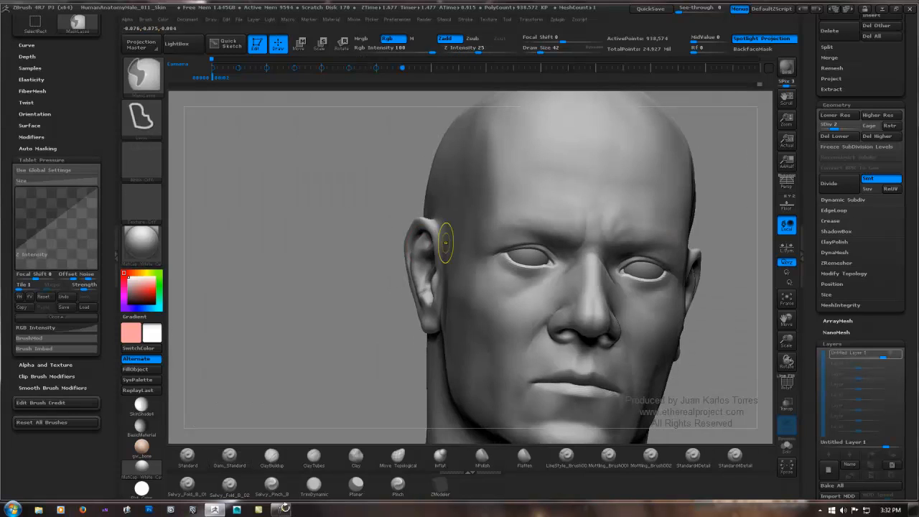
Step: Extend the frown crease toward the nose bridge with Dam_Standard strokes and smooth its lower end
shift+right_drag(371, 224, 331, 225)
alt+right_drag(593, 215, 445, 242)
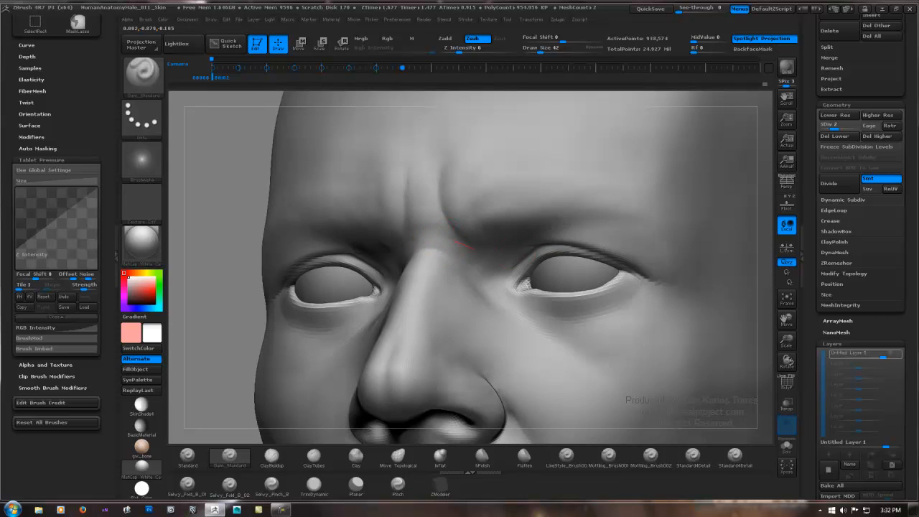
shift+drag(440, 239, 438, 235)
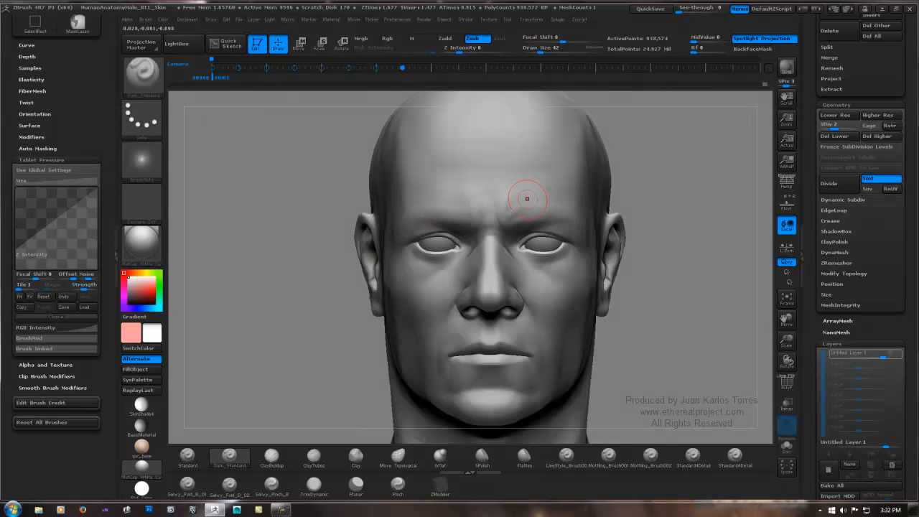
key(ctrl)
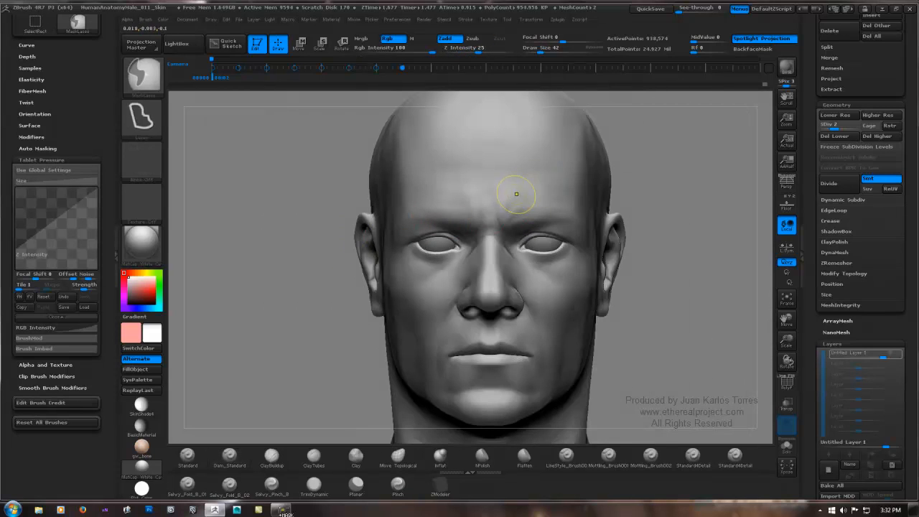
Step: Cut the slanted crease above the inner end of the eyebrow with Dam_Standard and blend it by smoothing
mouse_move(525, 203)
right_down()
mouse_move(587, 204)
mouse_move(494, 205)
mouse_move(543, 199)
right_up()
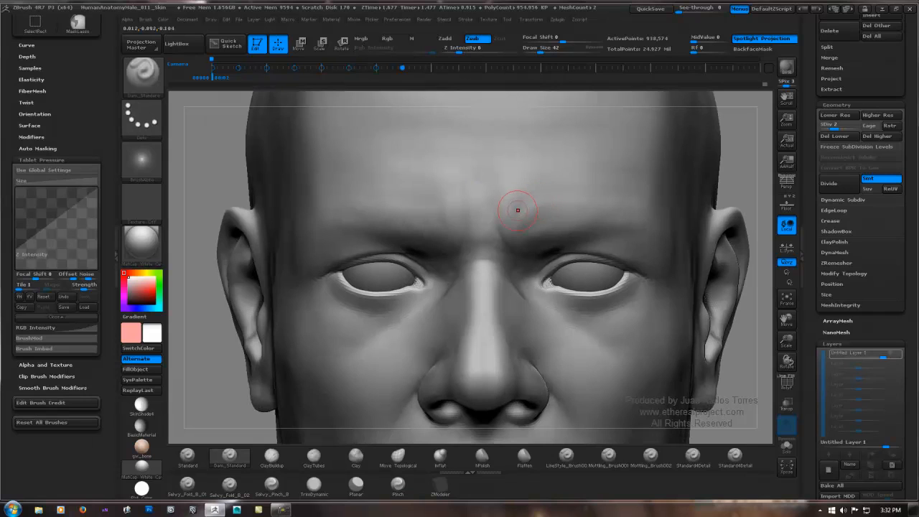
key(shift)
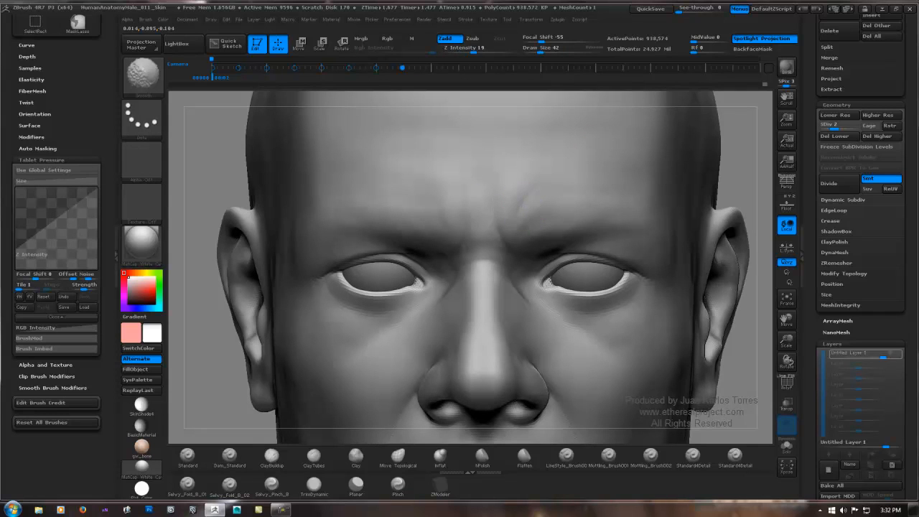
mouse_move(515, 217)
mouse_down()
mouse_move(544, 182)
mouse_move(528, 201)
mouse_move(536, 209)
mouse_up()
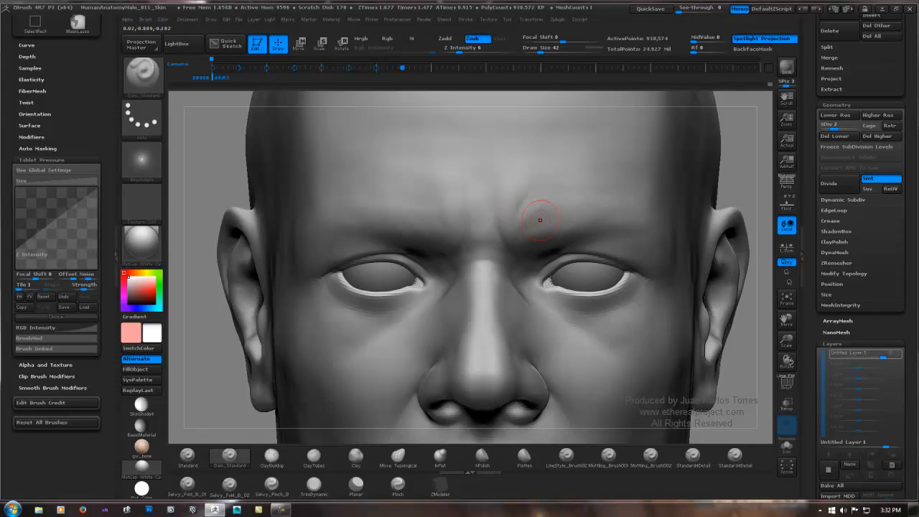
key(shift)
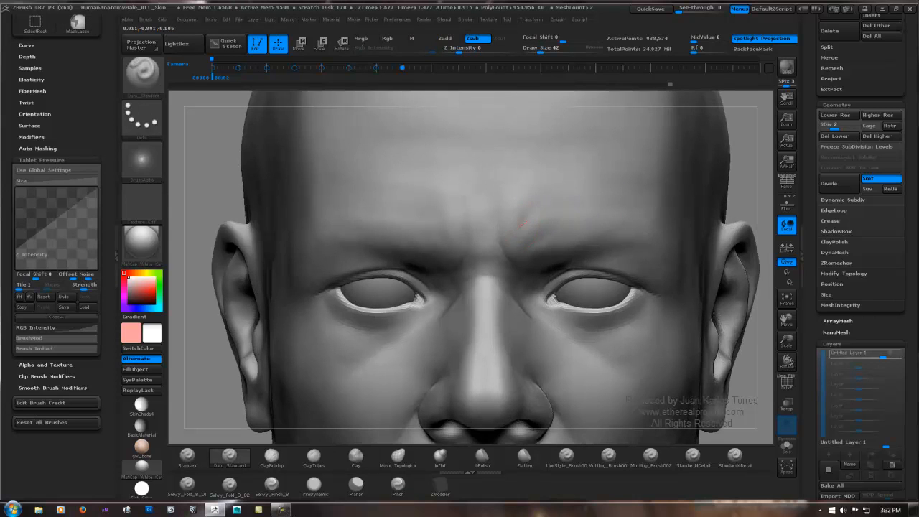
key(shift)
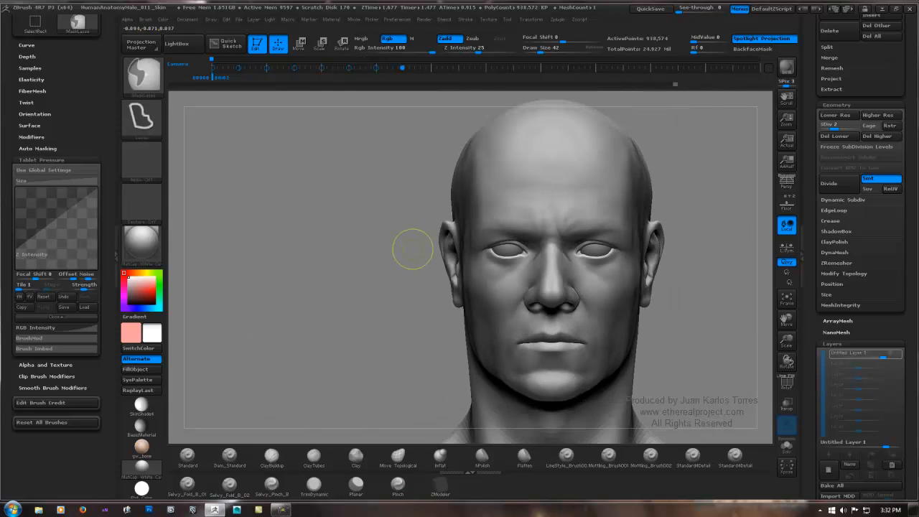
Step: Touch up the creases between the brows with Dam_Standard and start cutting the horizontal forehead wrinkle
click(229, 454)
alt+right_drag(549, 213, 511, 209)
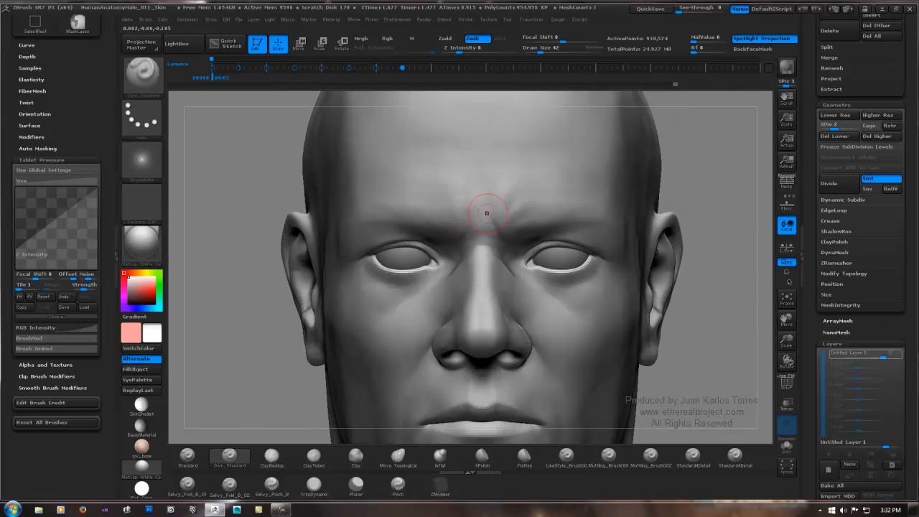
alt+right_drag(470, 168, 412, 208)
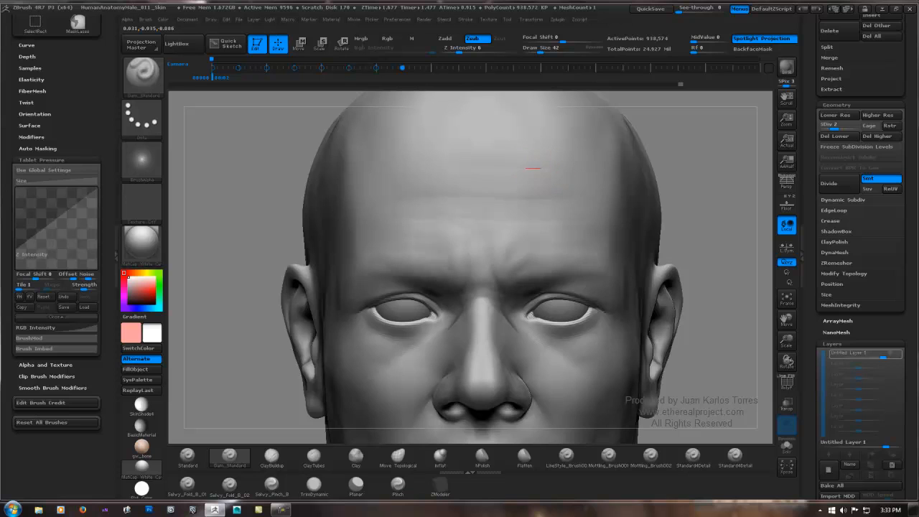
Step: Build up the skin above the inner end of the eyebrow using the Clay brush at a slightly smaller draw size
mouse_move(554, 169)
ctrl+right_down()
mouse_move(425, 183)
mouse_move(565, 190)
ctrl+right_up()
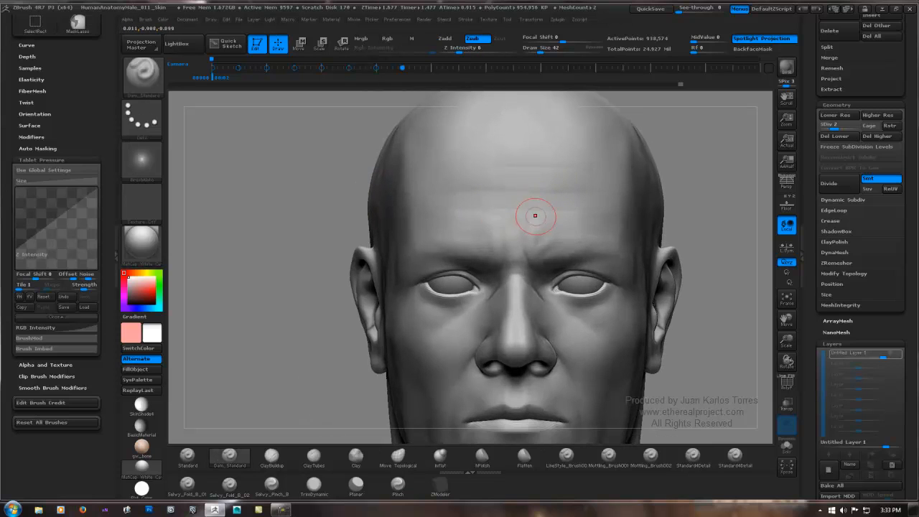
right_drag(473, 227, 525, 221)
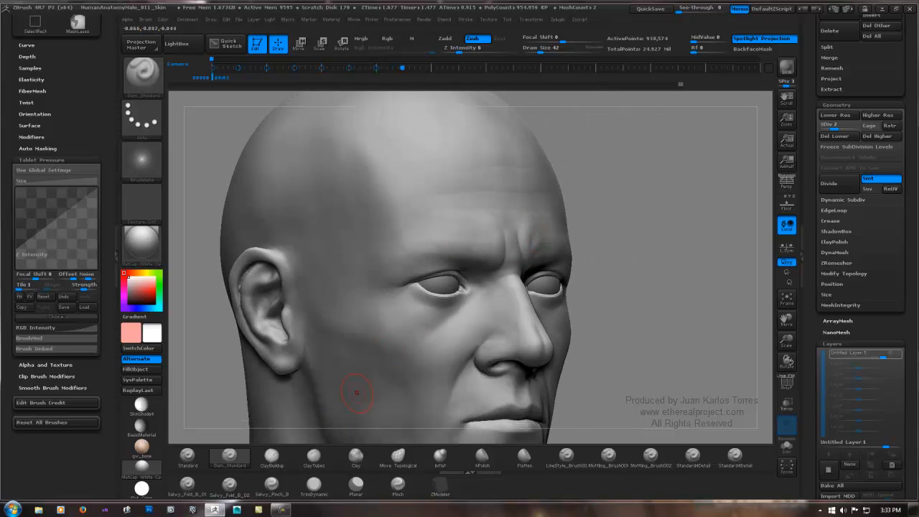
click(355, 456)
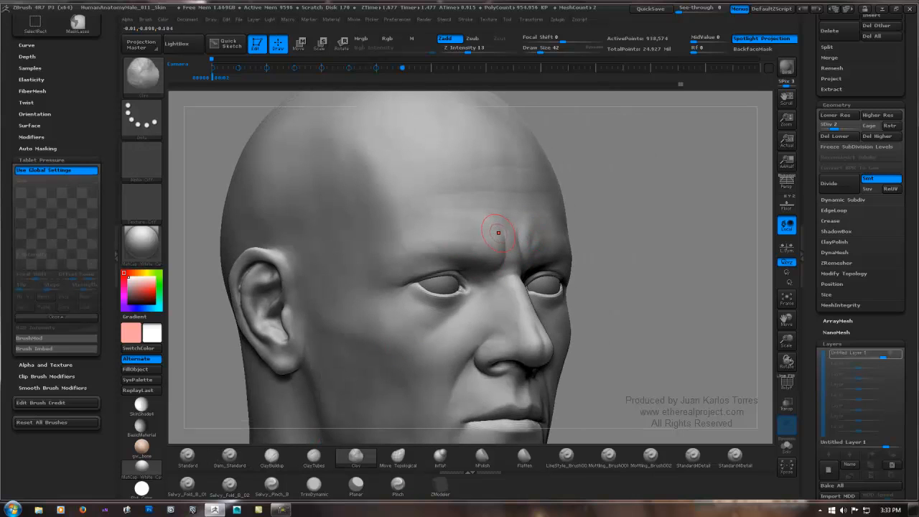
key(space)
drag(497, 231, 491, 231)
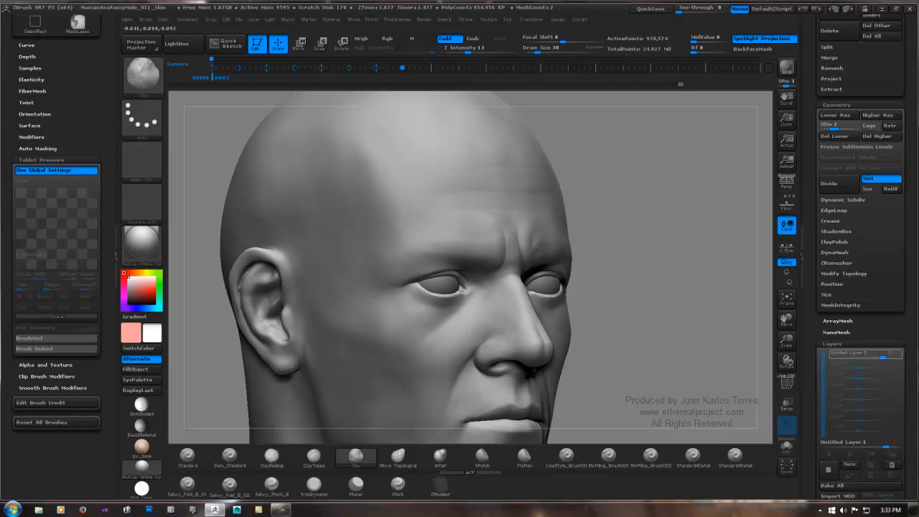
key(shift)
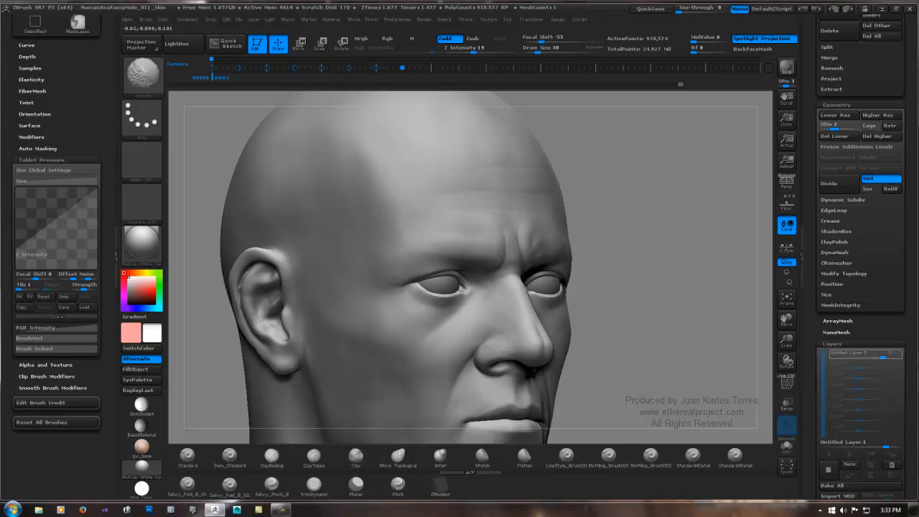
Step: Soften the built-up area above the brows with smoothing strokes so it blends into the forehead
drag(611, 233, 451, 231)
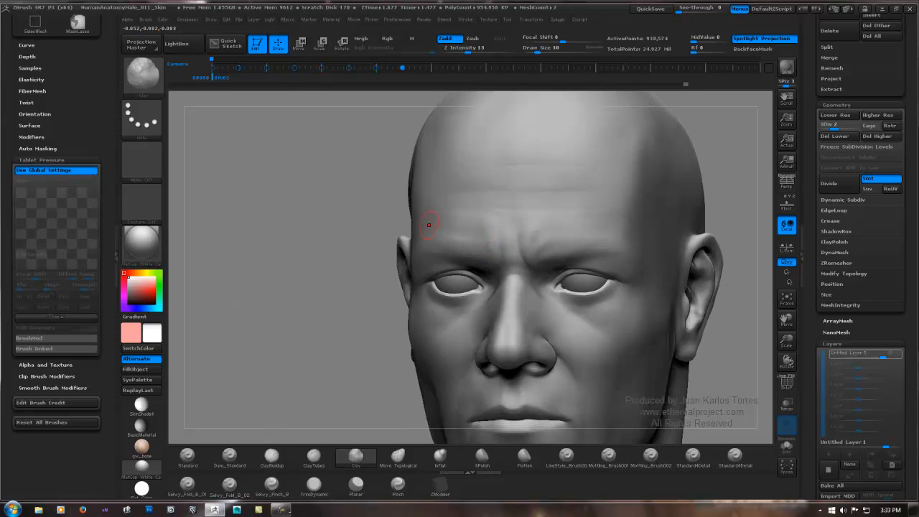
key(shift)
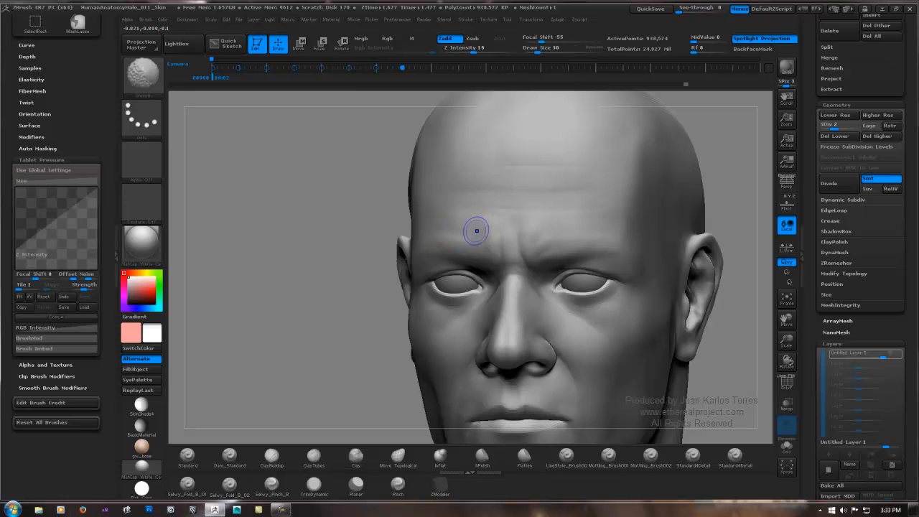
ctrl+right_drag(533, 229, 420, 226)
ctrl+right_drag(420, 225, 443, 220)
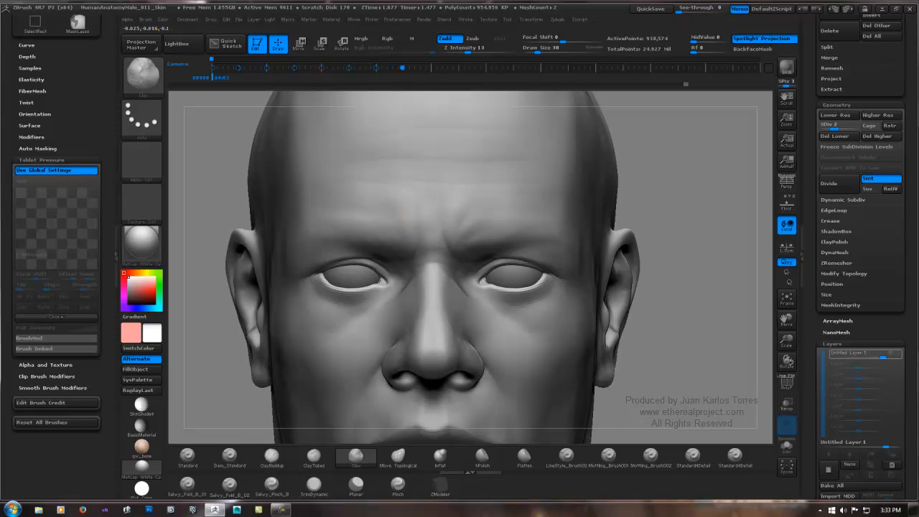
key(shift)
mouse_move(534, 205)
ctrl+right_down()
mouse_move(649, 201)
mouse_move(517, 207)
ctrl+right_up()
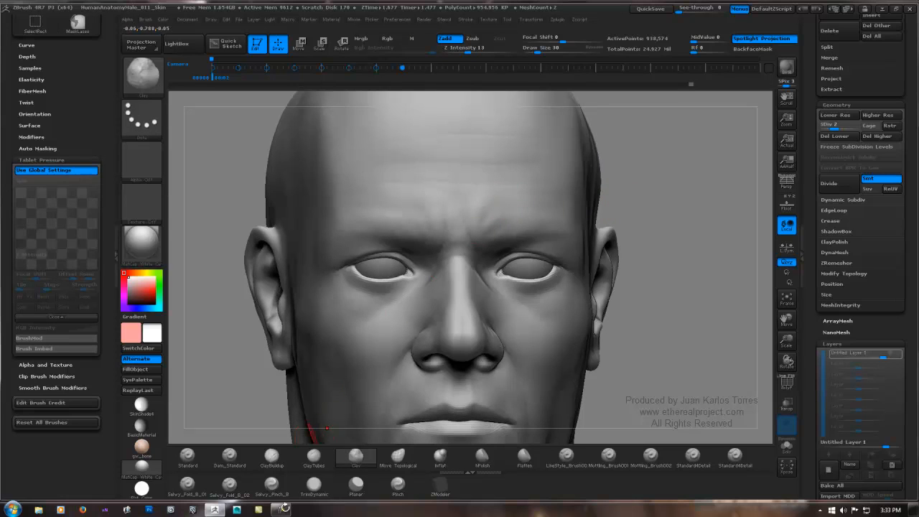
Step: Cut horizontal wrinkles across the lower forehead above the eyebrows with Dam_Standard
click(272, 457)
click(229, 456)
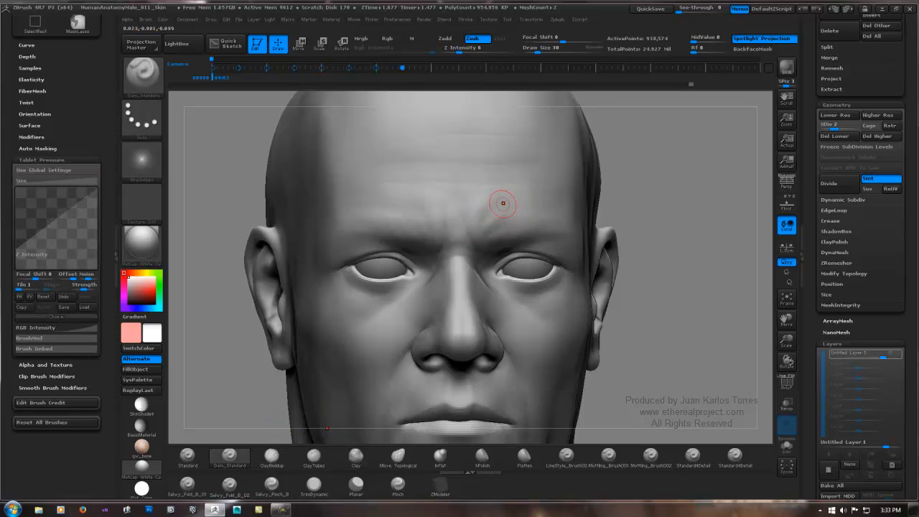
drag(493, 204, 506, 196)
drag(585, 204, 586, 174)
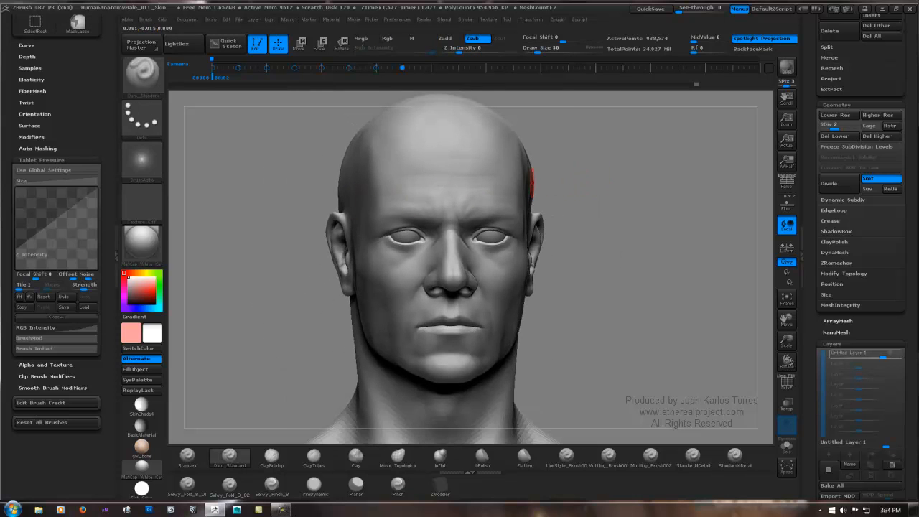
right_drag(402, 197, 476, 191)
Step: Extend the horizontal forehead wrinkles toward the temples with Dam_Standard strokes
ctrl+right_drag(447, 130, 421, 165)
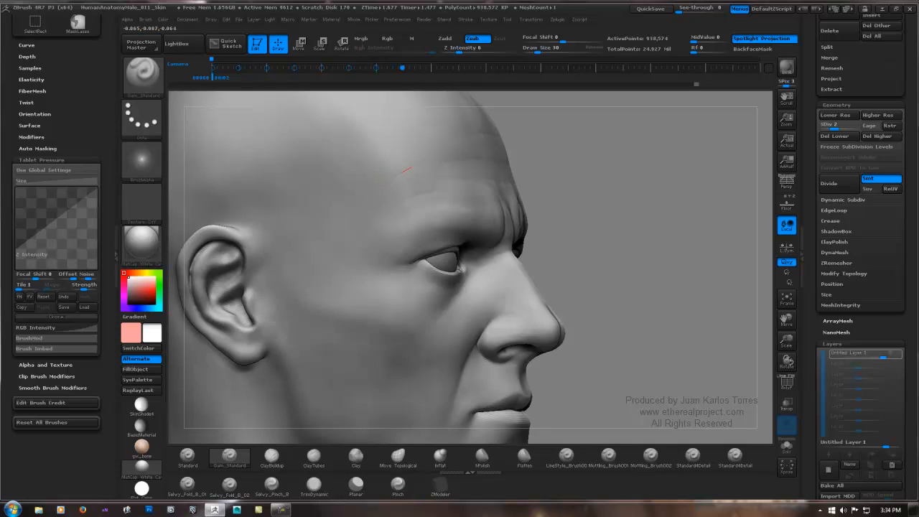
shift+drag(430, 162, 432, 148)
mouse_move(432, 141)
alt+right_down()
mouse_move(431, 199)
mouse_move(591, 211)
mouse_move(559, 236)
alt+right_up()
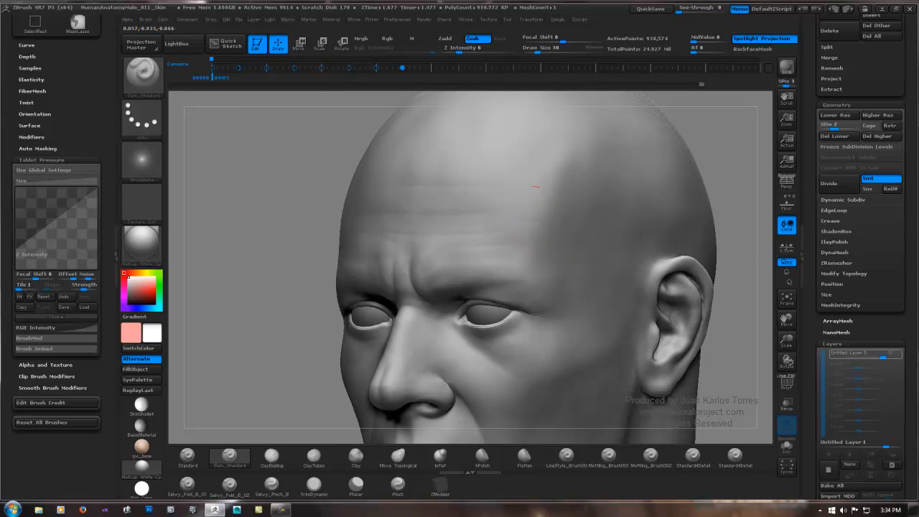
mouse_move(605, 197)
ctrl+right_down()
mouse_move(467, 197)
mouse_move(573, 181)
mouse_move(590, 193)
ctrl+right_up()
alt+right_drag(612, 229, 553, 146)
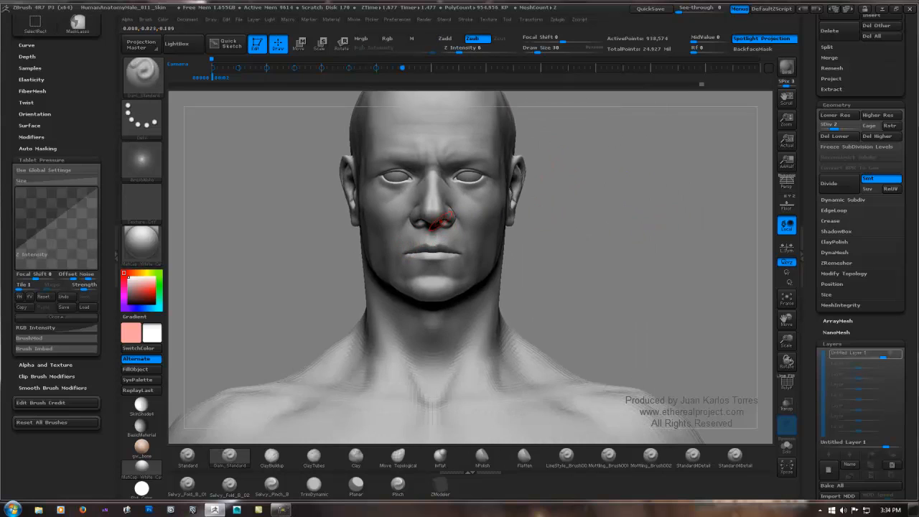
Step: Quick-save the project and switch the head to subdivision level 4
right_drag(436, 208, 590, 215)
alt+right_drag(430, 438, 265, 505)
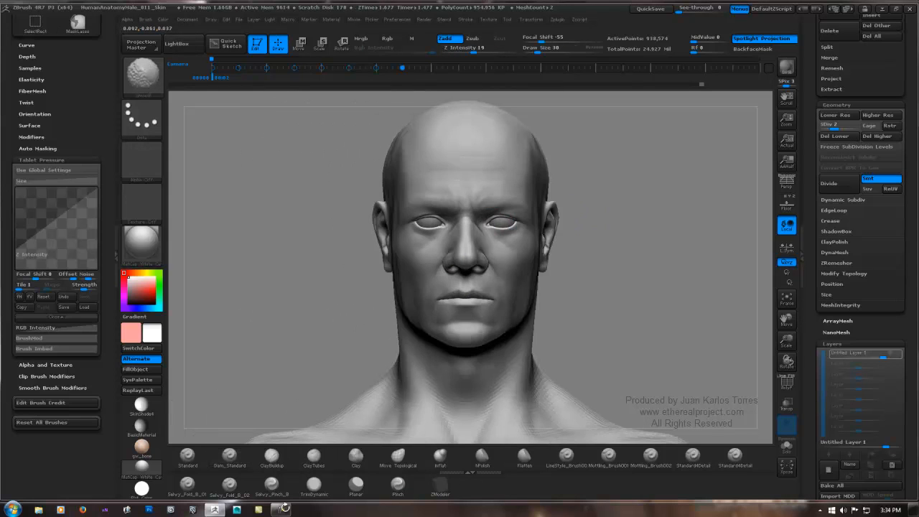
click(650, 9)
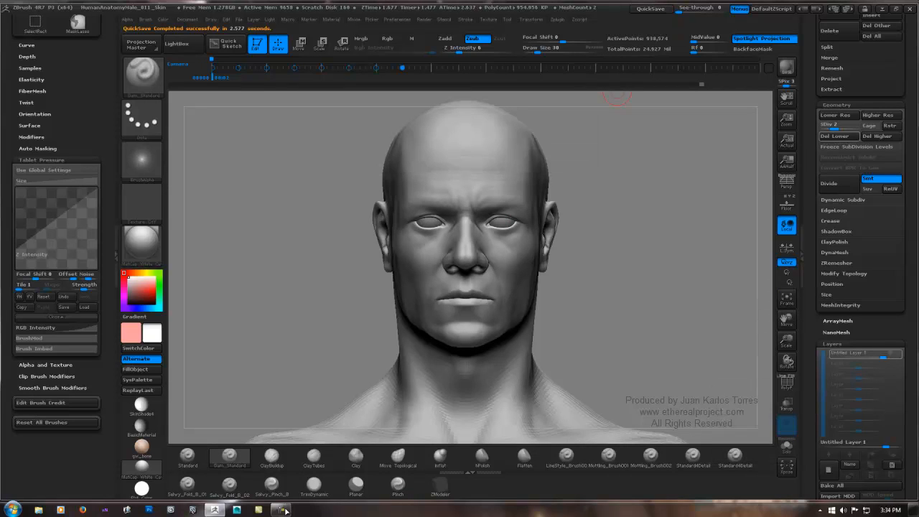
drag(834, 126, 854, 127)
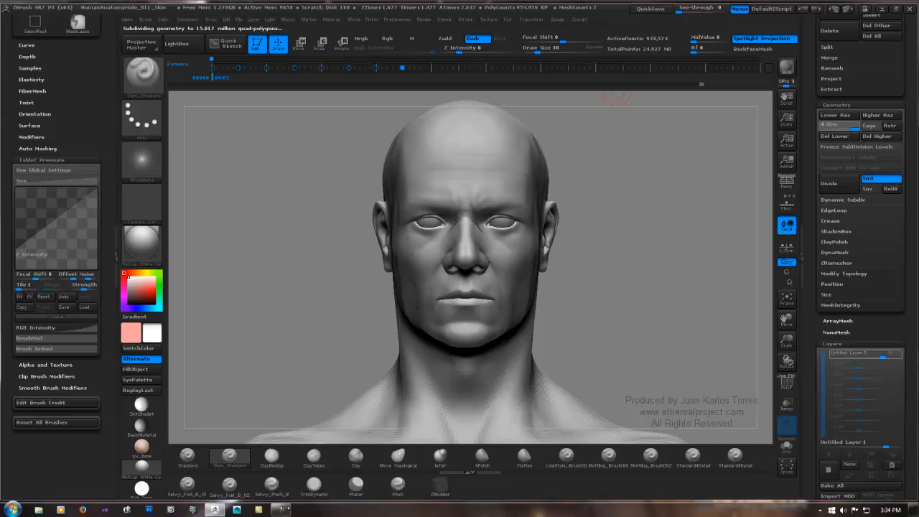
drag(580, 215, 650, 239)
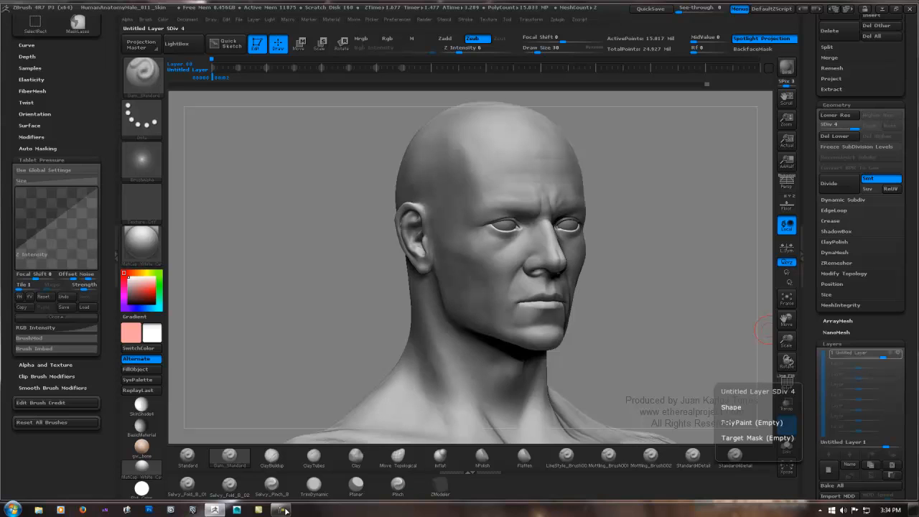
drag(651, 262, 610, 242)
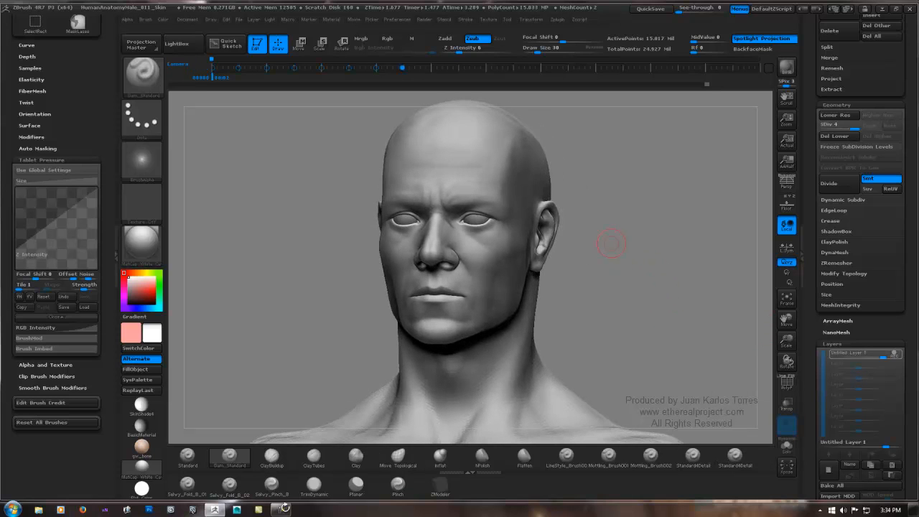
drag(594, 208, 621, 216)
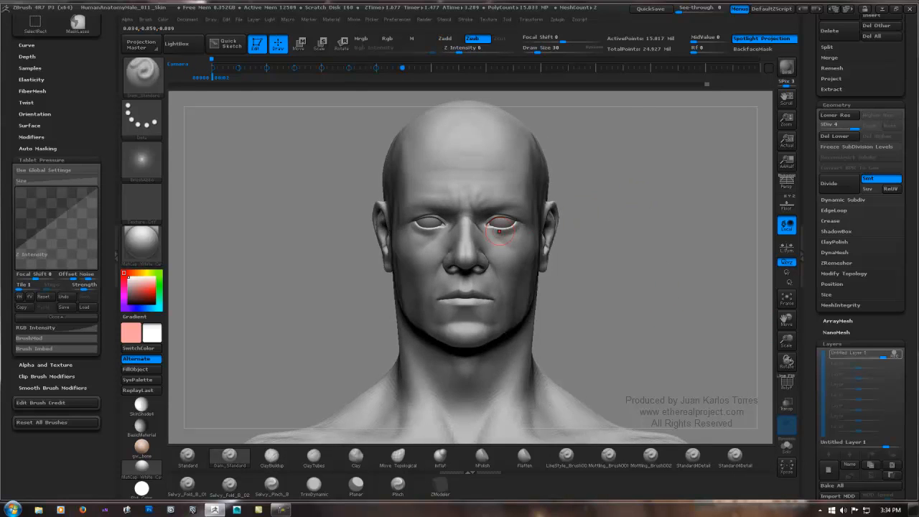
Step: Reduce the Dam_Standard draw size to 24 and try a fine crease at the outer eye corner, undoing the last stroke
ctrl+right_drag(493, 230, 496, 265)
ctrl+right_drag(285, 512, 286, 516)
right_drag(445, 246, 584, 242)
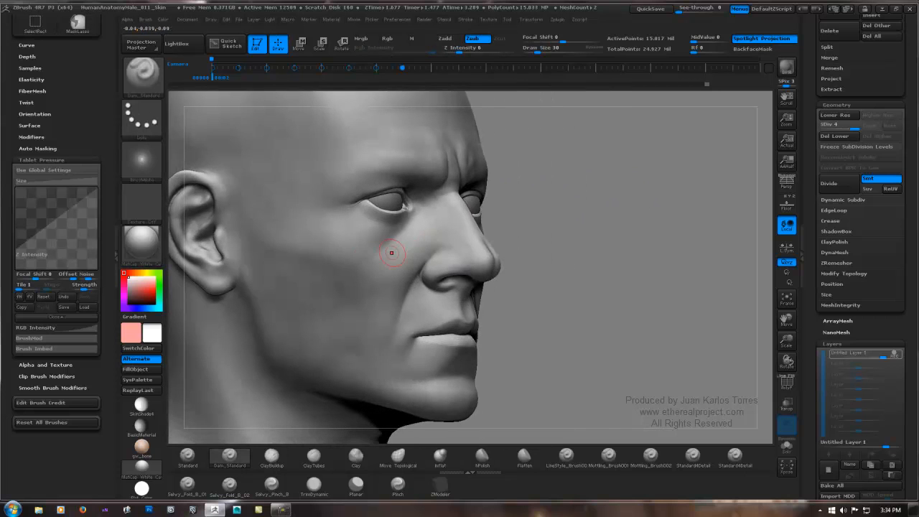
mouse_move(366, 237)
alt+right_down()
mouse_move(497, 229)
mouse_move(420, 230)
mouse_move(491, 229)
mouse_move(490, 298)
alt+right_up()
mouse_move(572, 209)
alt+right_down()
mouse_move(505, 264)
mouse_move(468, 237)
mouse_move(496, 235)
mouse_move(447, 237)
mouse_move(508, 224)
alt+right_up()
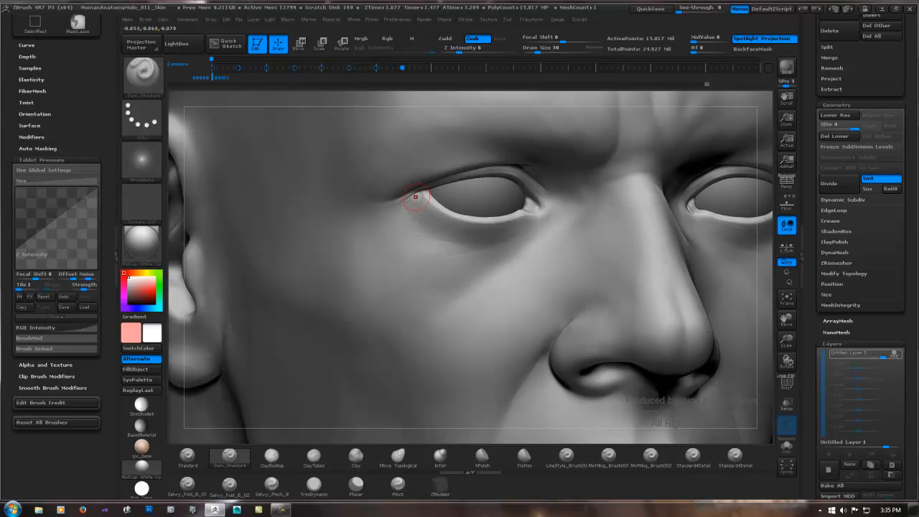
key(ctrl)
key(space)
drag(415, 207, 412, 206)
drag(425, 195, 423, 207)
key(ctrl)
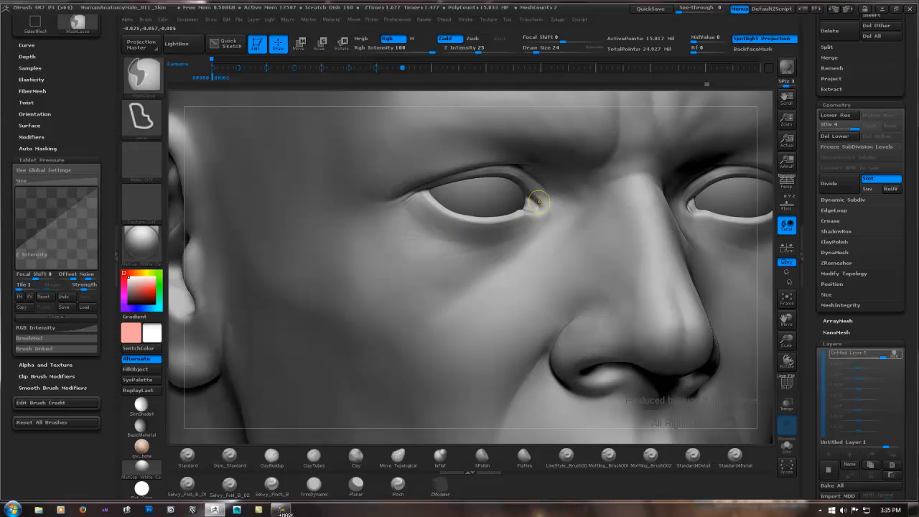
key(ctrl+z)
Step: Examine the eye area, cheeks, jaw and neck from the front and both sides for places needing wrinkles
ctrl+right_drag(587, 196, 280, 514)
mouse_move(730, 224)
shift+right_down()
mouse_move(568, 235)
mouse_move(539, 217)
mouse_move(580, 147)
shift+right_up()
drag(602, 203, 600, 211)
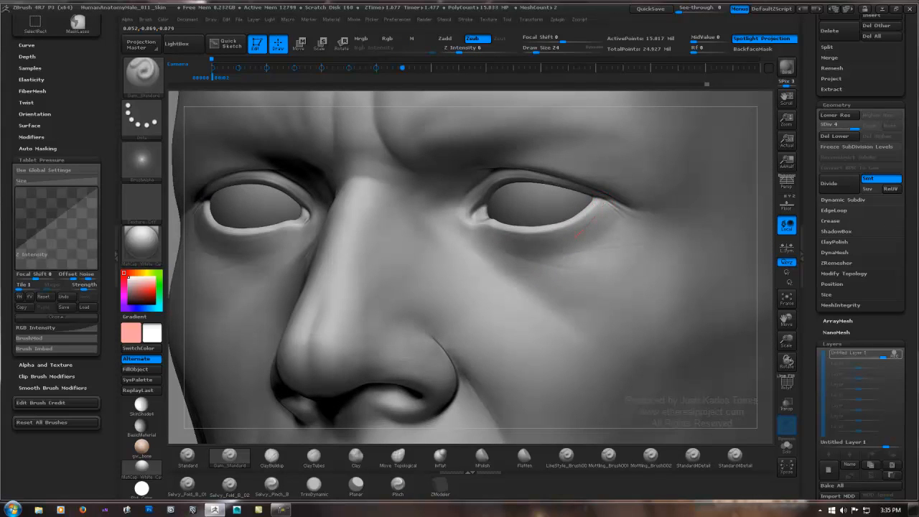
ctrl+right_drag(496, 261, 399, 266)
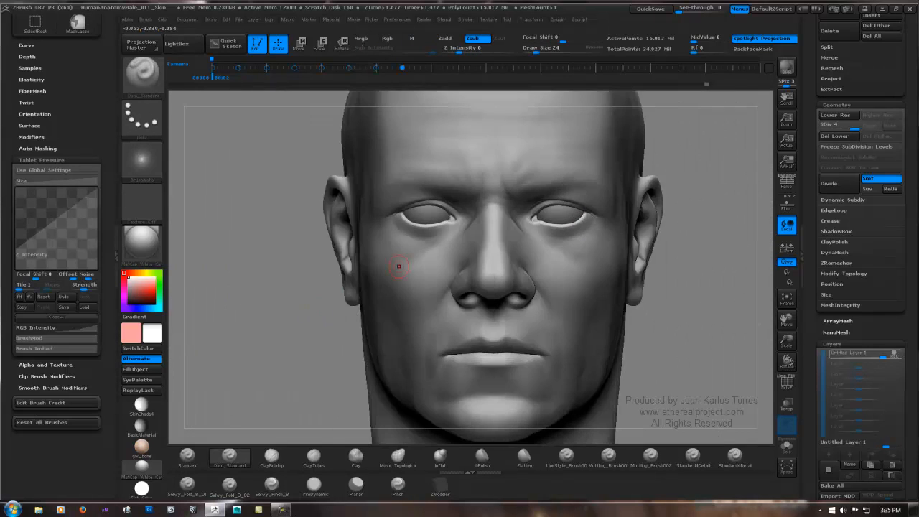
right_drag(337, 257, 478, 225)
right_drag(346, 239, 401, 238)
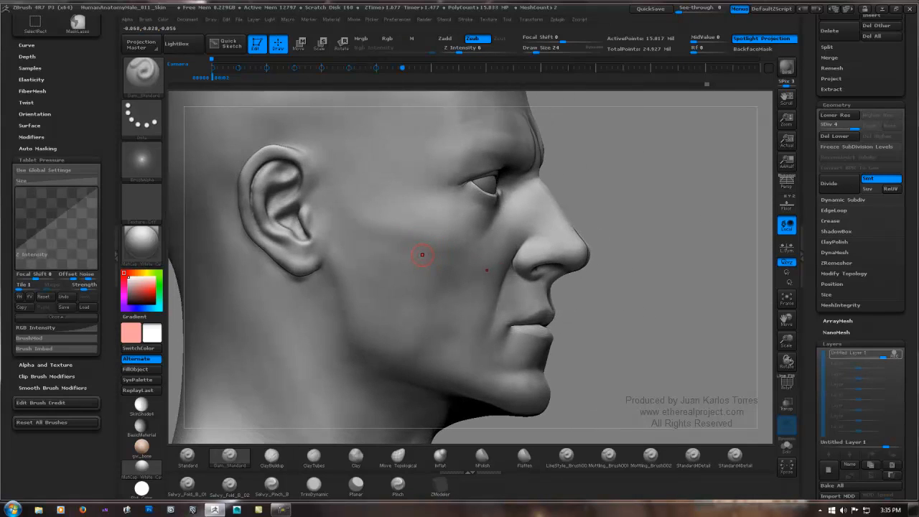
alt+right_drag(471, 305, 443, 219)
ctrl+right_drag(502, 308, 484, 246)
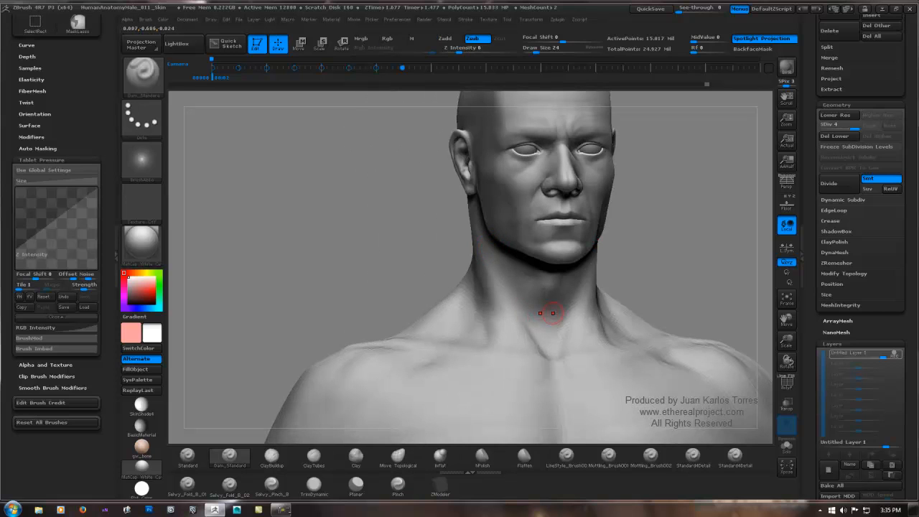
alt+right_drag(552, 321, 418, 325)
mouse_move(540, 260)
right_down()
mouse_move(498, 263)
mouse_move(538, 261)
right_up()
mouse_move(458, 287)
alt+right_down()
mouse_move(487, 310)
mouse_move(446, 311)
mouse_move(419, 286)
mouse_move(456, 283)
alt+right_up()
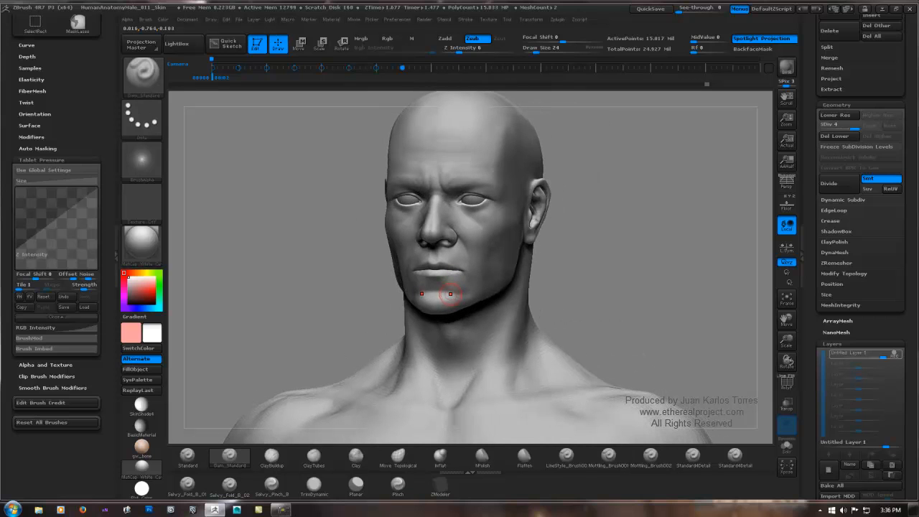
Step: Carve the crease between the lower lip and chin with the LineStyle brush, continuing it around the side of the chin
mouse_move(420, 282)
ctrl+right_down()
mouse_move(424, 343)
mouse_move(454, 305)
ctrl+right_up()
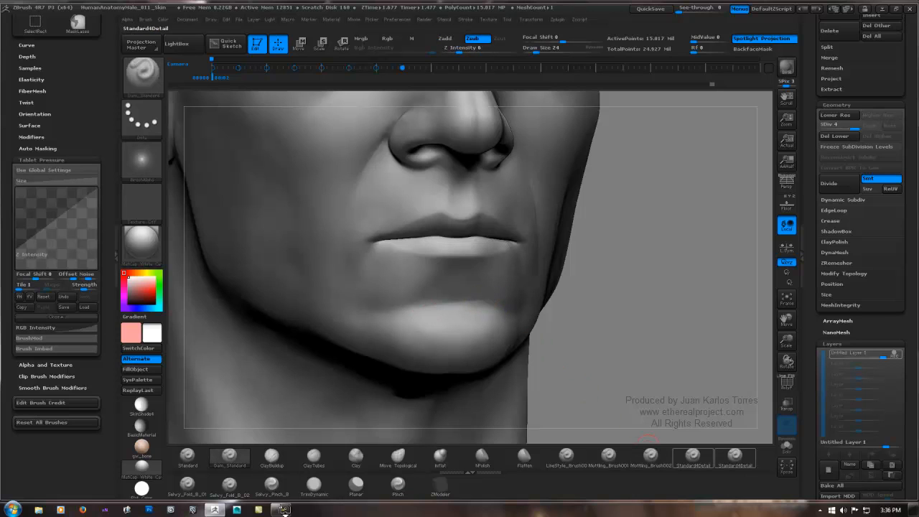
click(565, 455)
drag(413, 308, 511, 299)
shift+drag(418, 306, 484, 303)
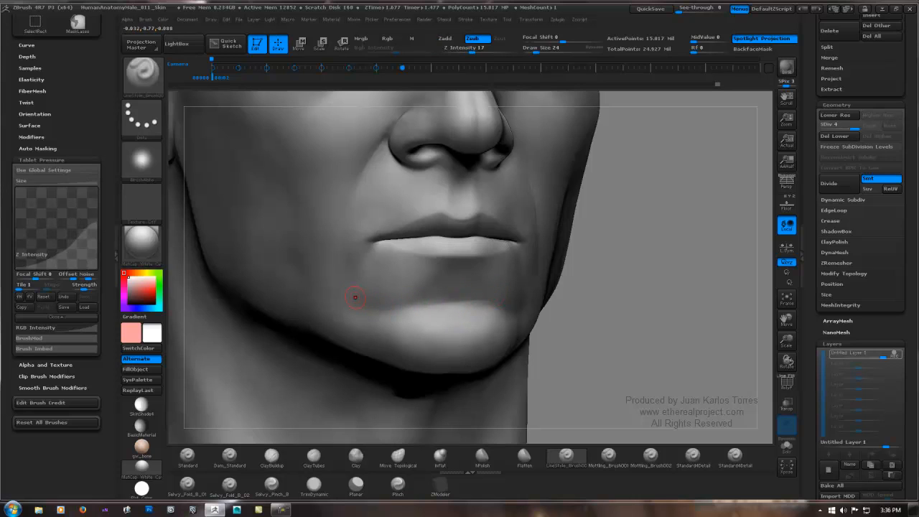
shift+drag(367, 301, 454, 293)
drag(675, 294, 552, 299)
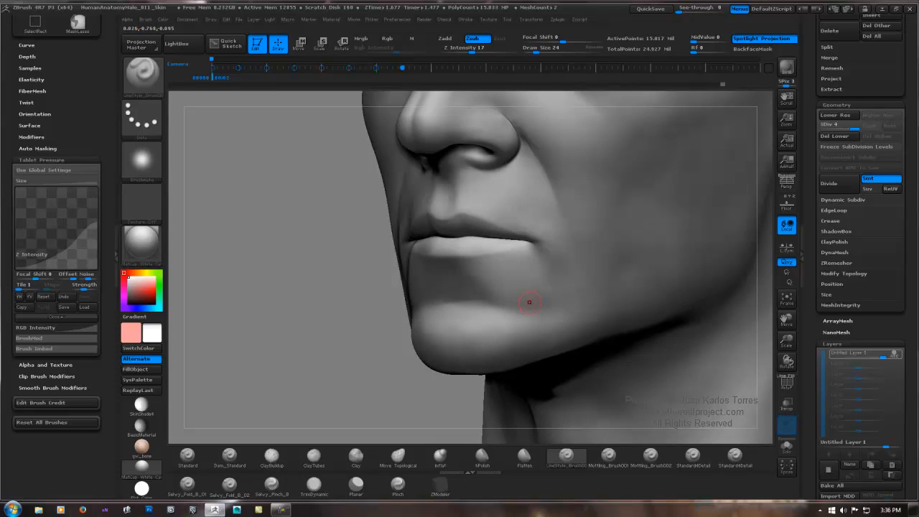
shift+drag(553, 291, 558, 289)
Step: Deepen the crease at the corner of the mouth with the LineStyle brush and soften it by smoothing
mouse_move(574, 242)
alt+right_down()
mouse_move(486, 291)
mouse_move(310, 330)
alt+right_up()
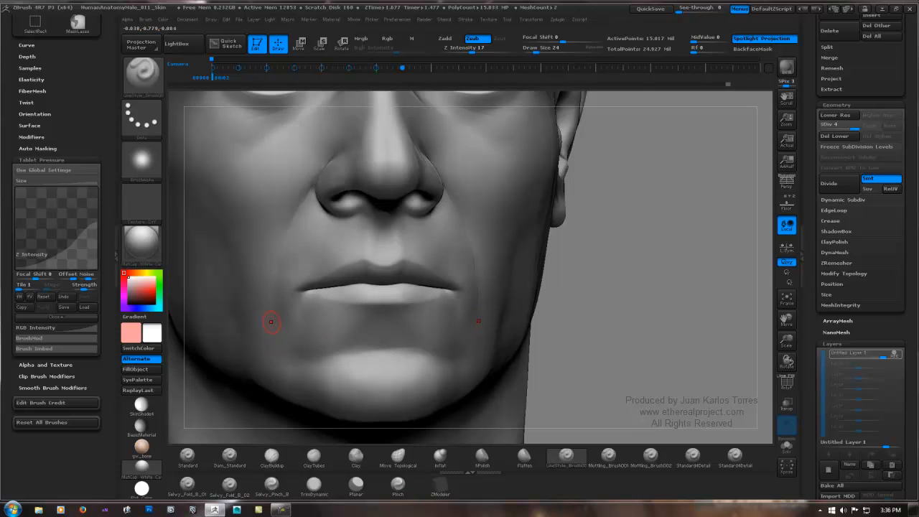
right_drag(322, 287, 445, 287)
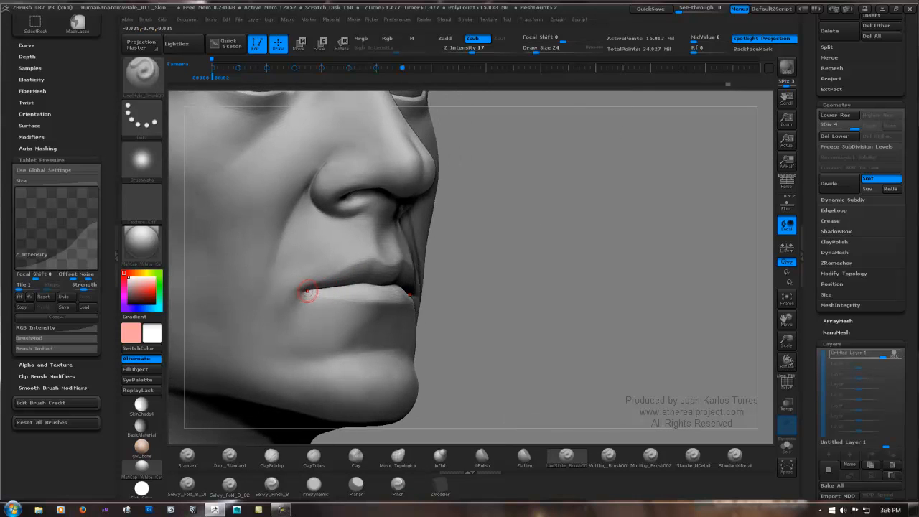
mouse_move(309, 291)
ctrl+right_down()
mouse_move(313, 330)
mouse_move(310, 290)
ctrl+right_up()
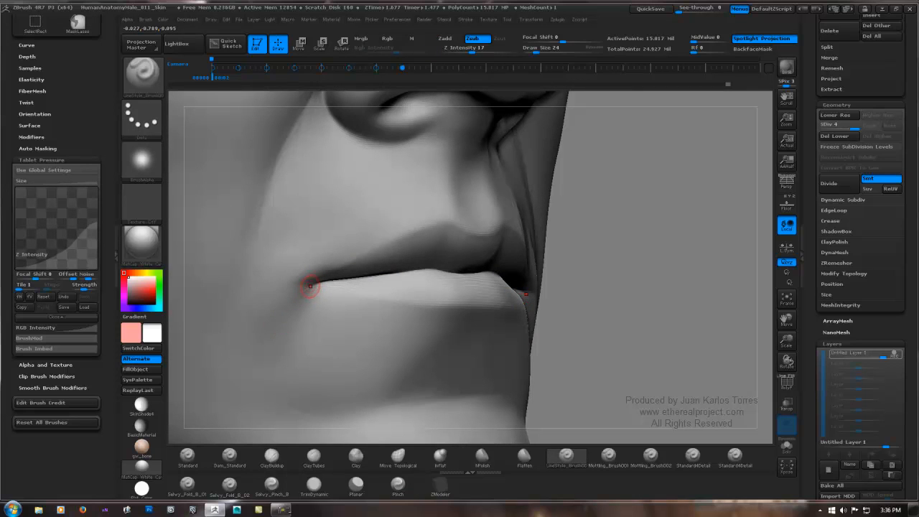
key(shift)
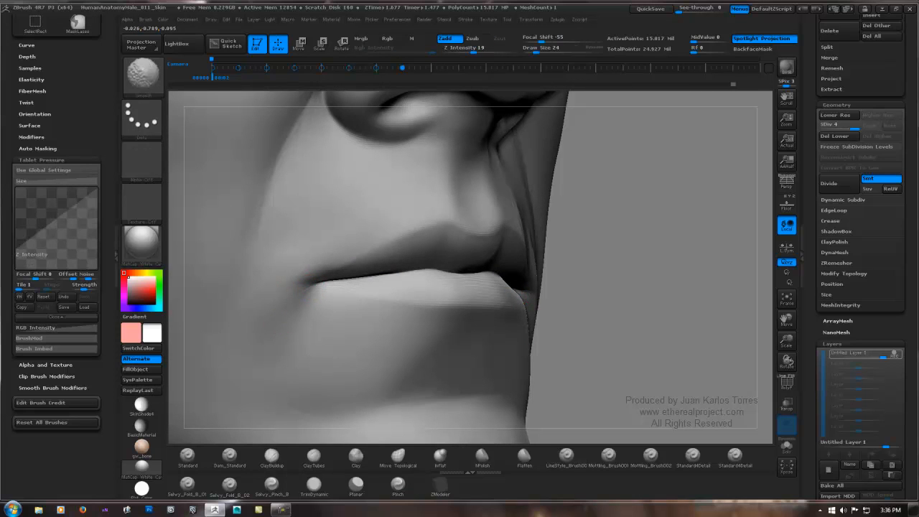
ctrl+right_drag(459, 283, 510, 251)
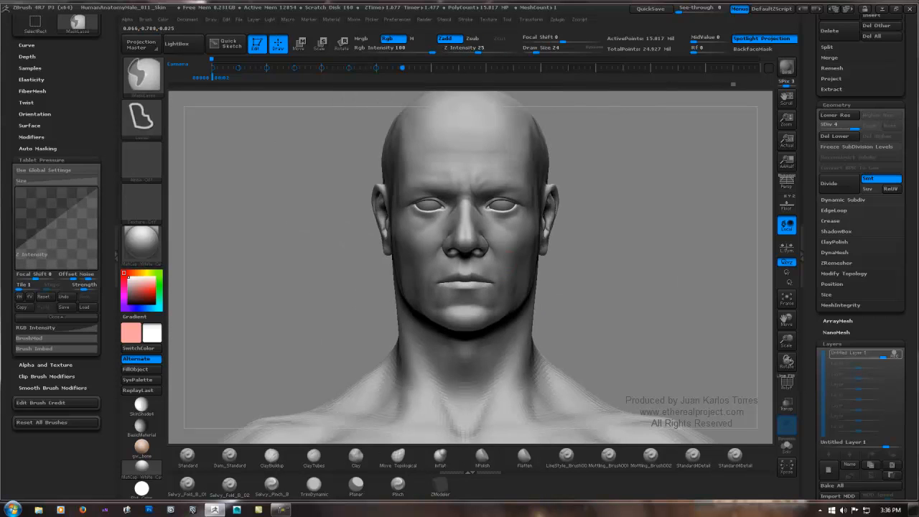
Step: Set the draw size to 37 and carve fine LineStyle creases from below the eye onto the cheek, softening them by smoothing
alt+right_drag(458, 228, 459, 259)
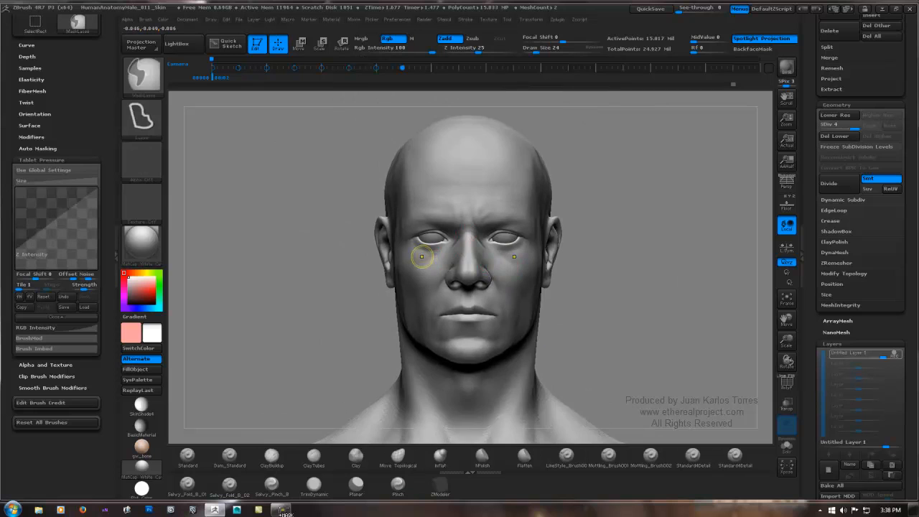
ctrl+right_drag(422, 256, 436, 291)
right_drag(467, 253, 557, 258)
right_drag(411, 265, 425, 267)
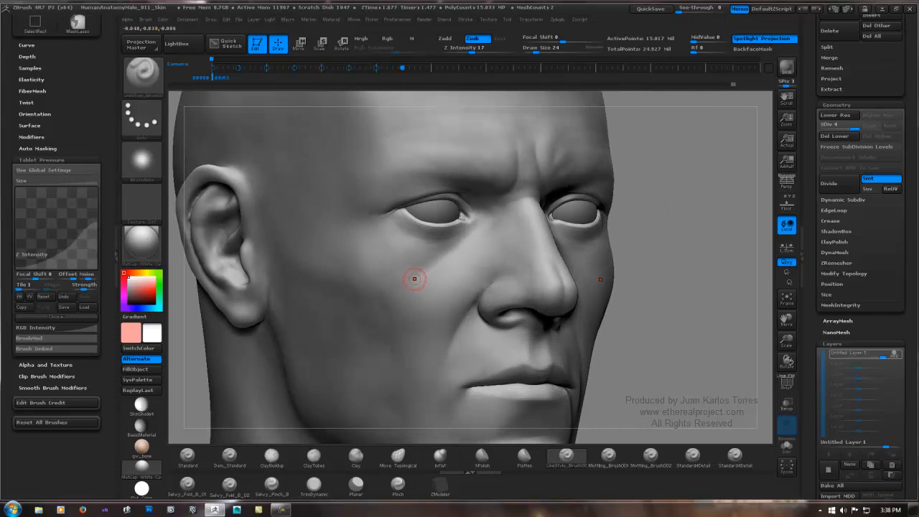
ctrl+right_drag(406, 268, 419, 282)
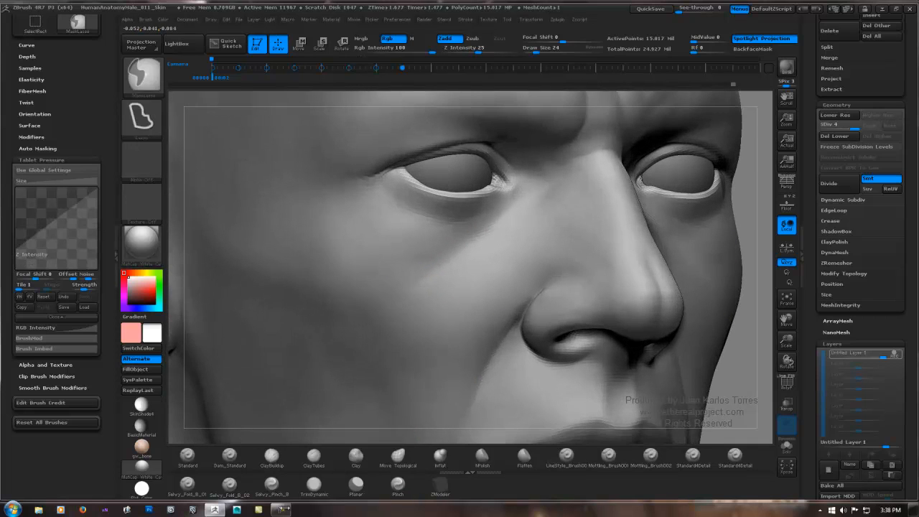
key(space)
drag(422, 277, 411, 290)
key(shift)
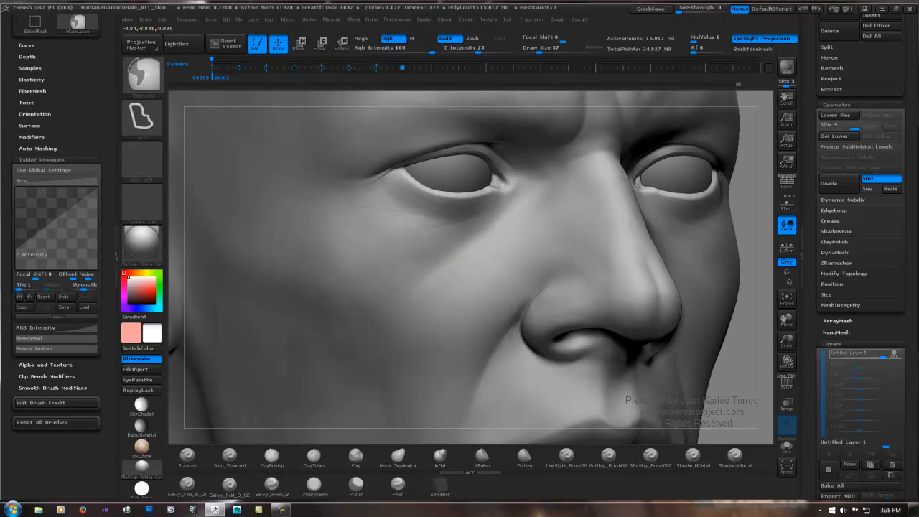
mouse_move(462, 267)
ctrl+right_down()
mouse_move(430, 279)
mouse_move(439, 266)
ctrl+right_up()
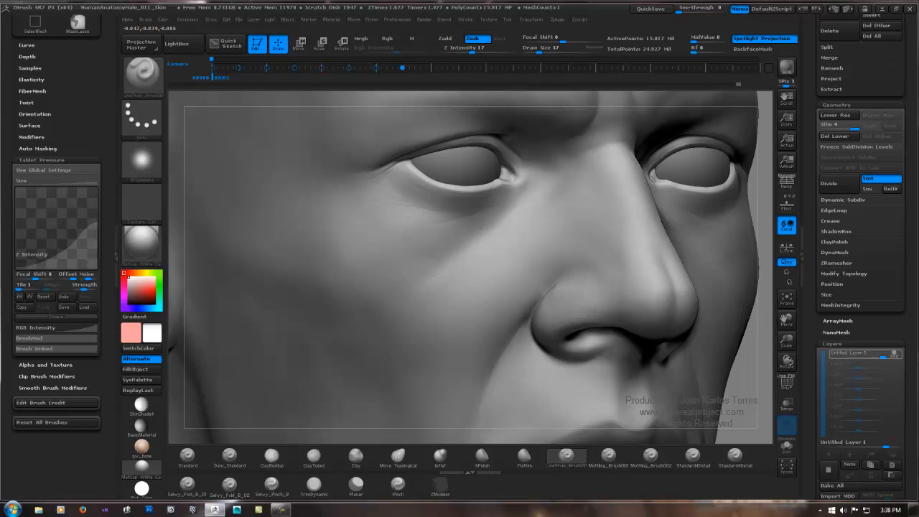
key(shift)
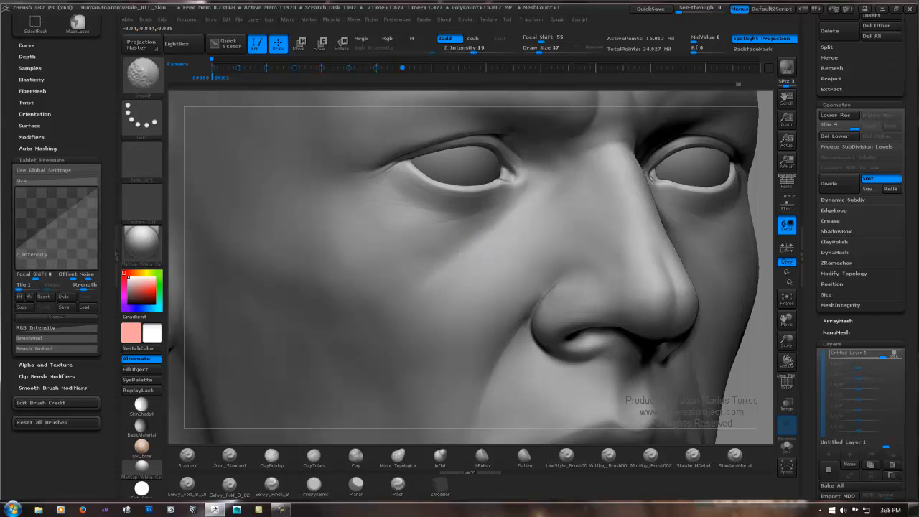
Step: Carve fine LineStyle creases under the outer half of the lower eyelid and toward the temple, blending them with smoothing
ctrl+right_drag(471, 275, 450, 228)
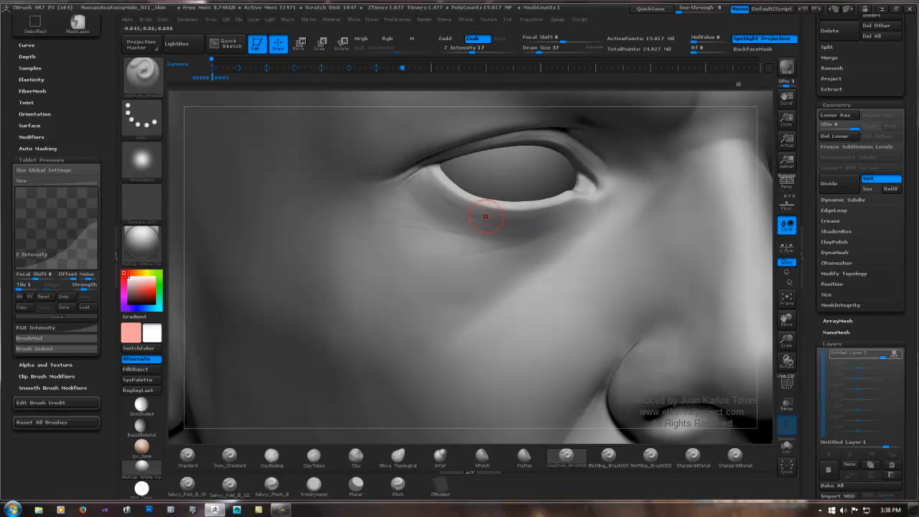
key(shift)
key(shift)
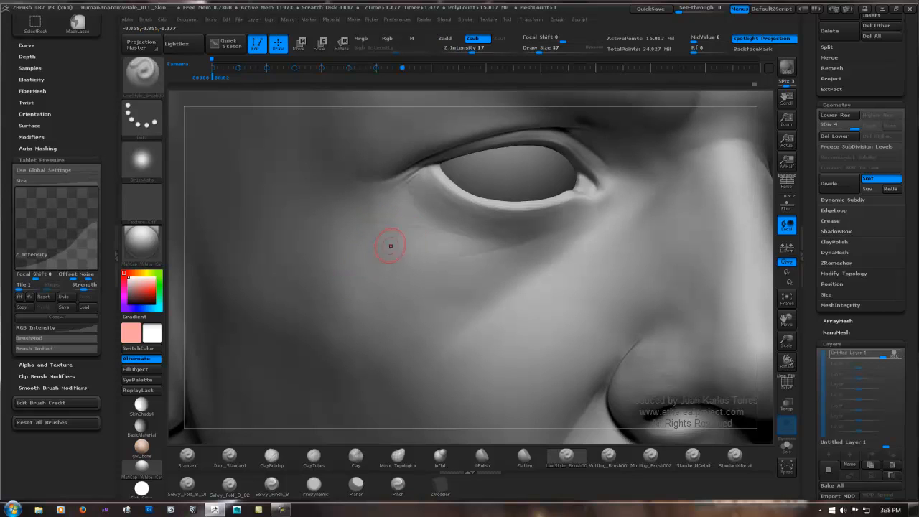
key(shift)
mouse_move(380, 289)
ctrl+right_down()
mouse_move(394, 259)
mouse_move(429, 277)
mouse_move(439, 300)
ctrl+right_up()
right_drag(476, 242, 464, 230)
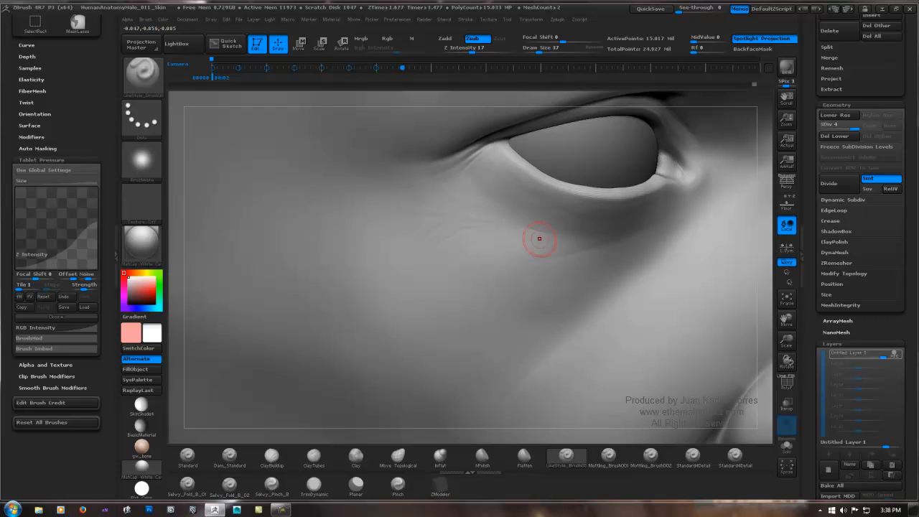
Step: Extend the fine under-eye crease toward the inner half of the lower eyelid and smooth it
right_drag(540, 240, 535, 223)
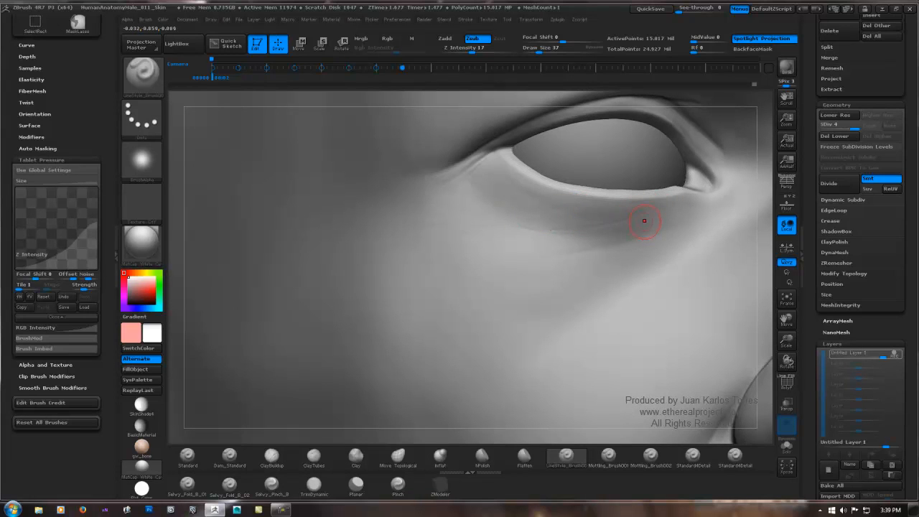
key(shift)
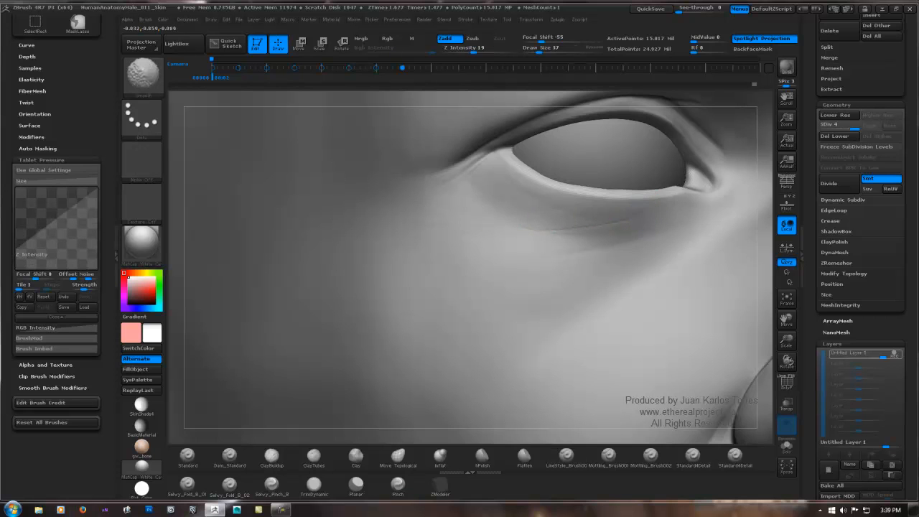
ctrl+right_drag(595, 229, 345, 266)
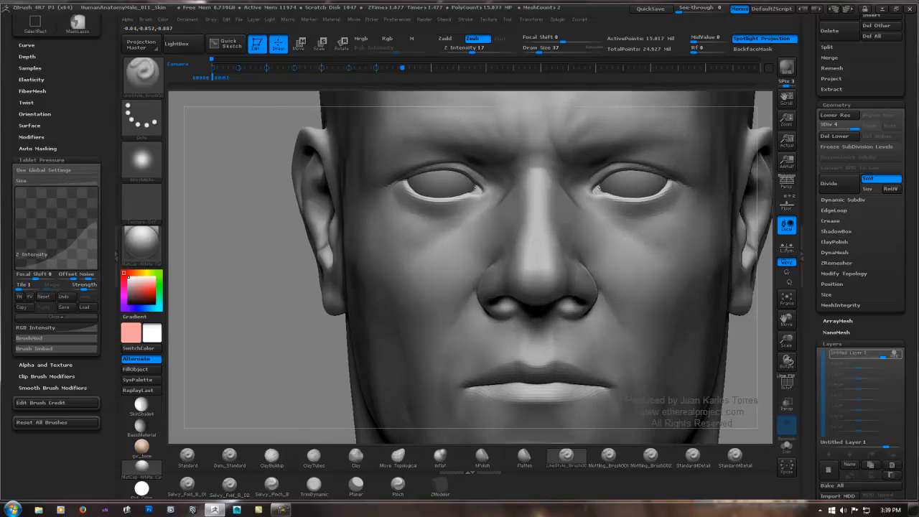
Step: Carve the diagonal crease across the upper cheek below the eye with the LineStyle brush and soften it by smoothing
alt+right_drag(562, 222, 537, 216)
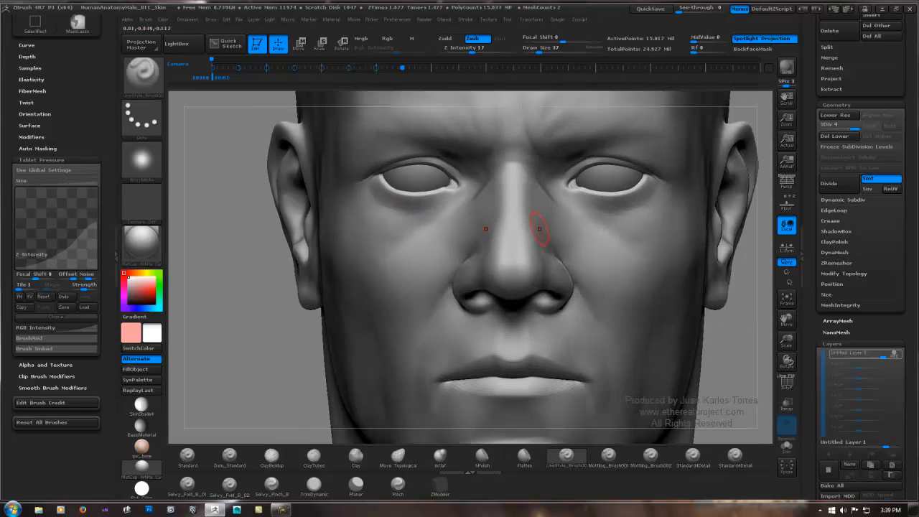
alt+right_drag(465, 267, 479, 208)
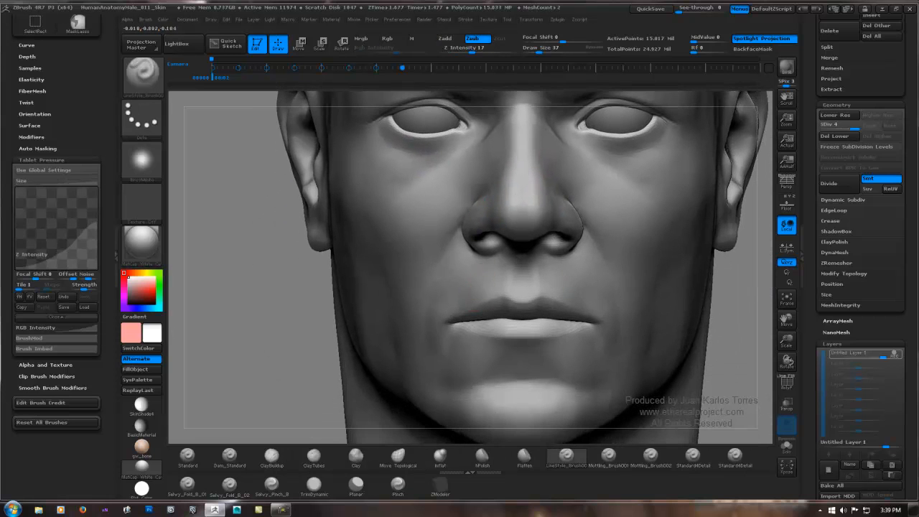
mouse_move(479, 282)
alt+right_down()
mouse_move(473, 247)
mouse_move(574, 251)
mouse_move(460, 240)
alt+right_up()
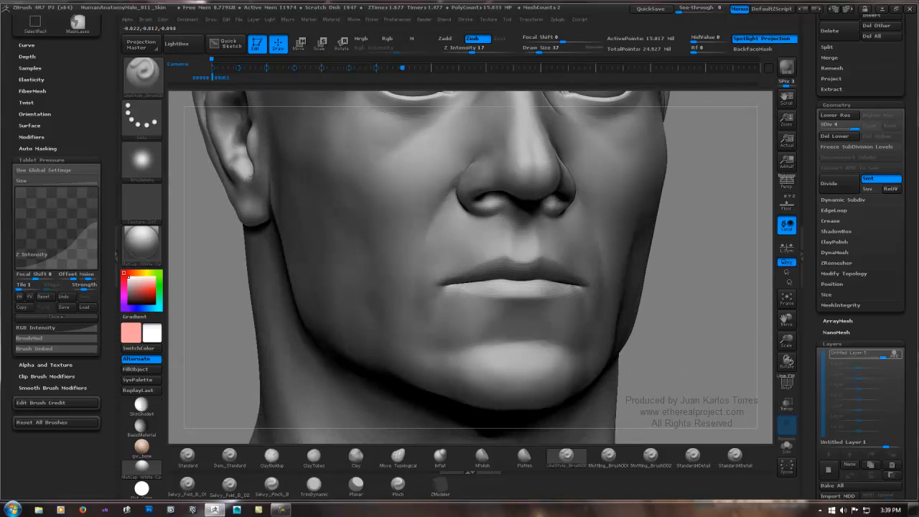
mouse_move(419, 196)
alt+right_down()
mouse_move(437, 260)
mouse_move(396, 226)
mouse_move(415, 248)
alt+right_up()
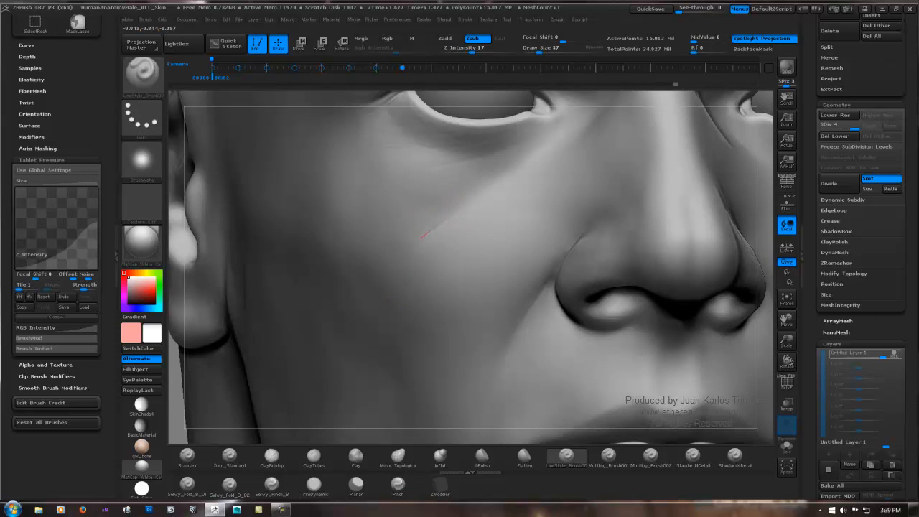
shift+drag(454, 213, 441, 224)
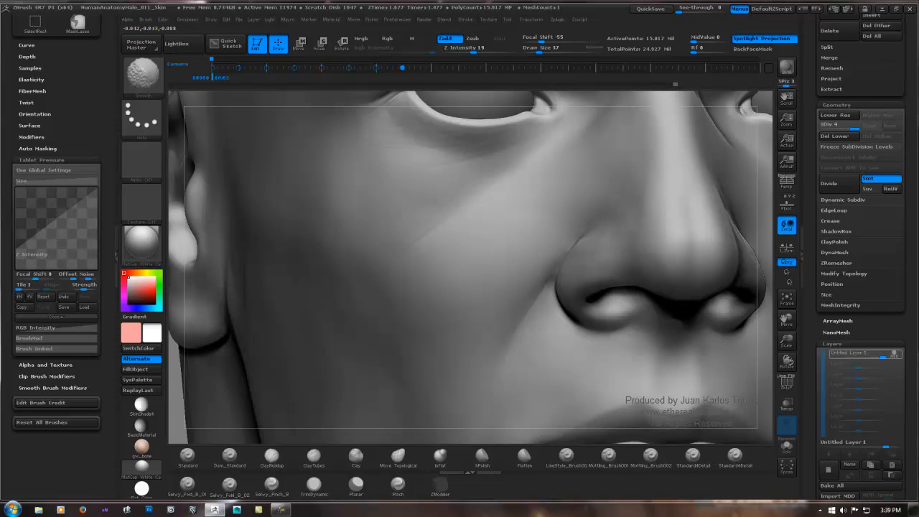
key(shift)
drag(463, 207, 419, 238)
key(shift)
ctrl+right_drag(424, 237, 312, 296)
alt+right_drag(501, 240, 313, 257)
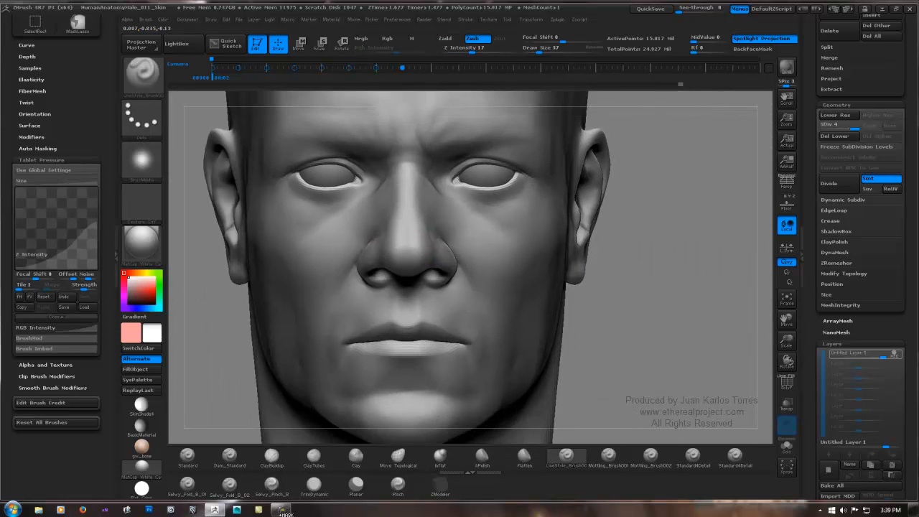
Step: Refine the diagonal cheek crease below the opposite eye with LineStyle strokes and smooth its edges
mouse_move(281, 511)
right_down()
mouse_move(237, 505)
mouse_move(416, 287)
right_up()
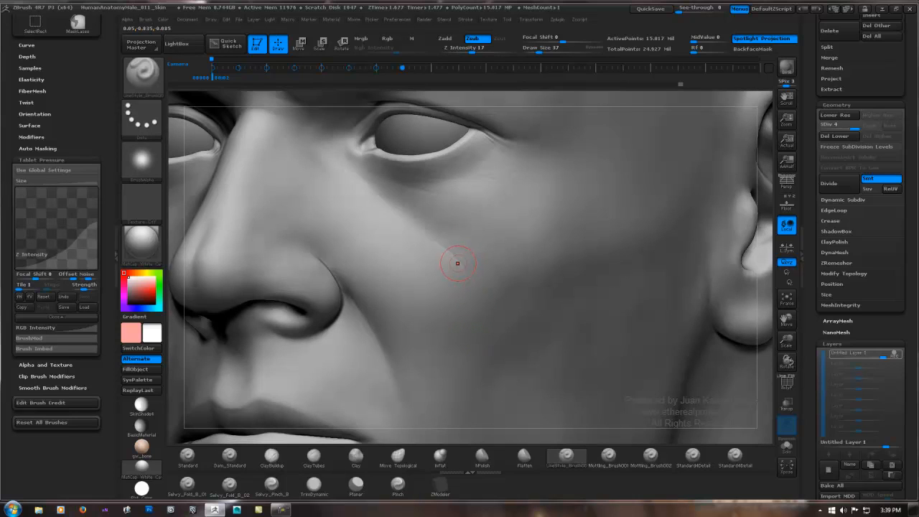
key(shift)
key(shift)
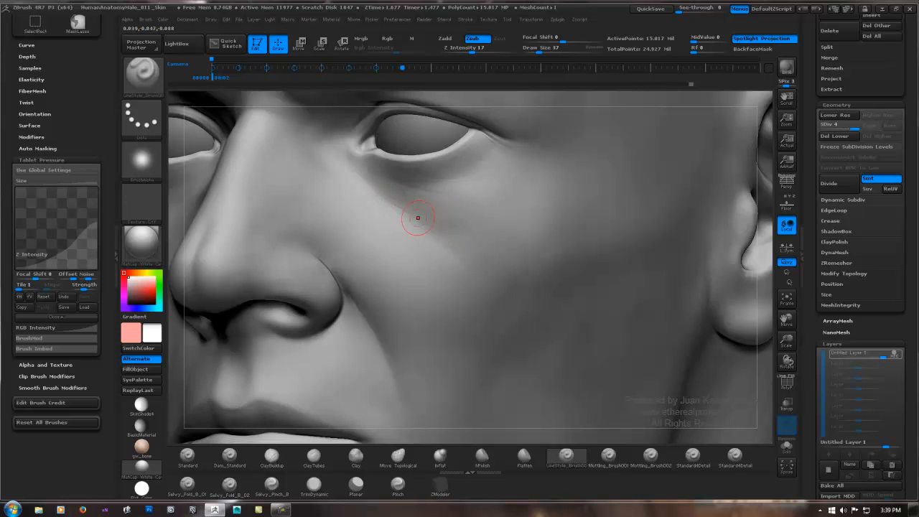
key(shift)
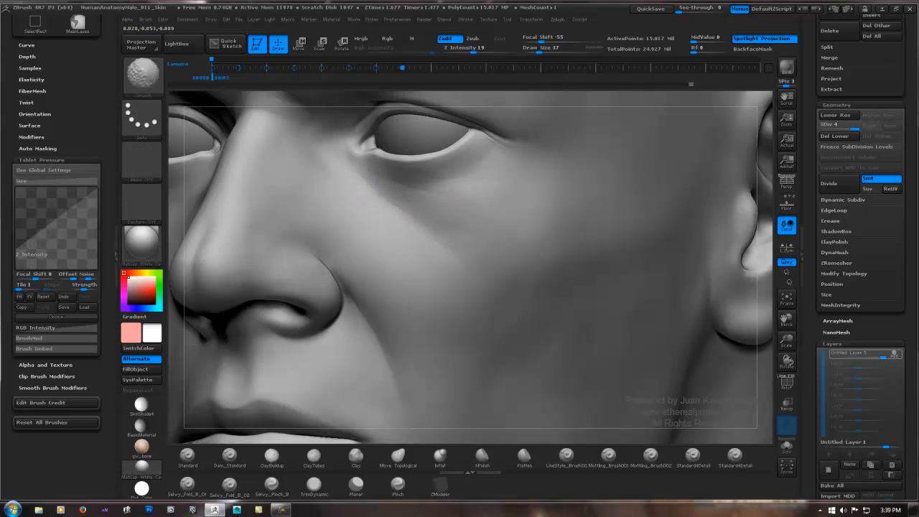
right_drag(445, 232, 707, 235)
Step: Carve fine creases around the inner eye corner toward the nose bridge and blend them with smoothing
right_drag(404, 235, 323, 219)
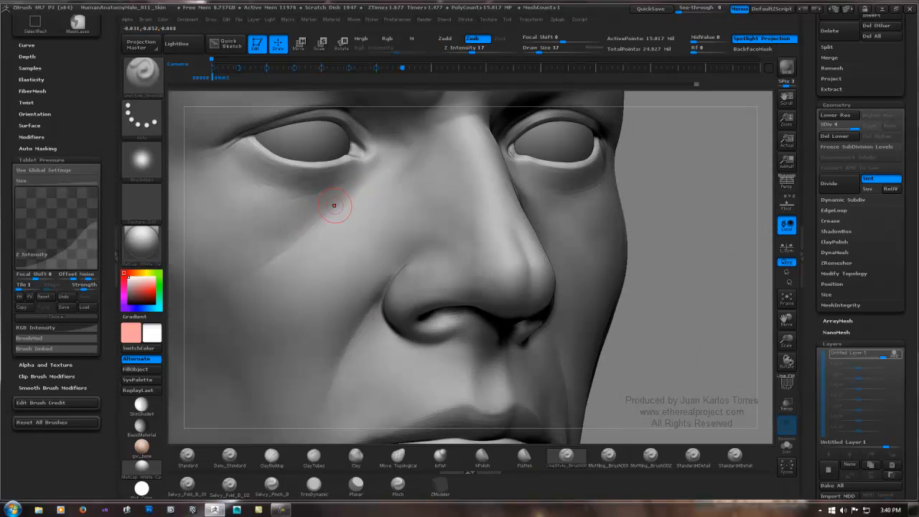
right_drag(380, 158, 392, 219)
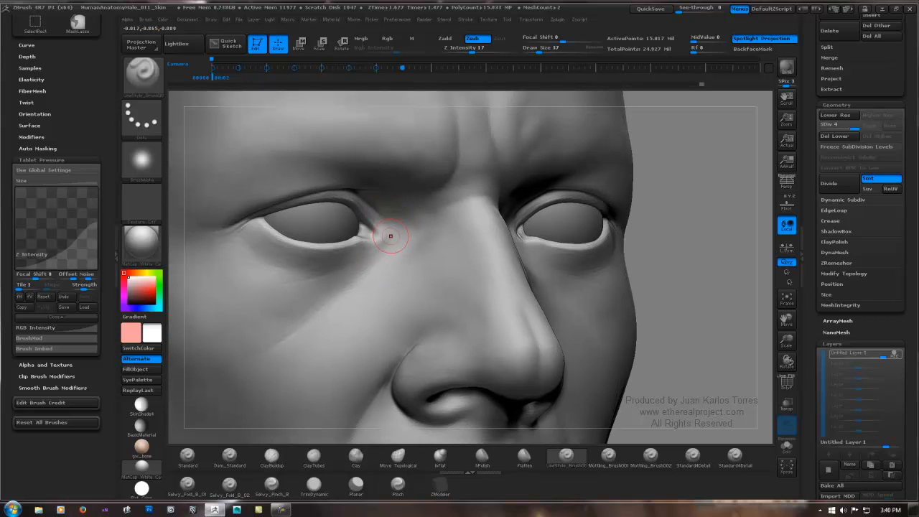
key(shift)
key(shift)
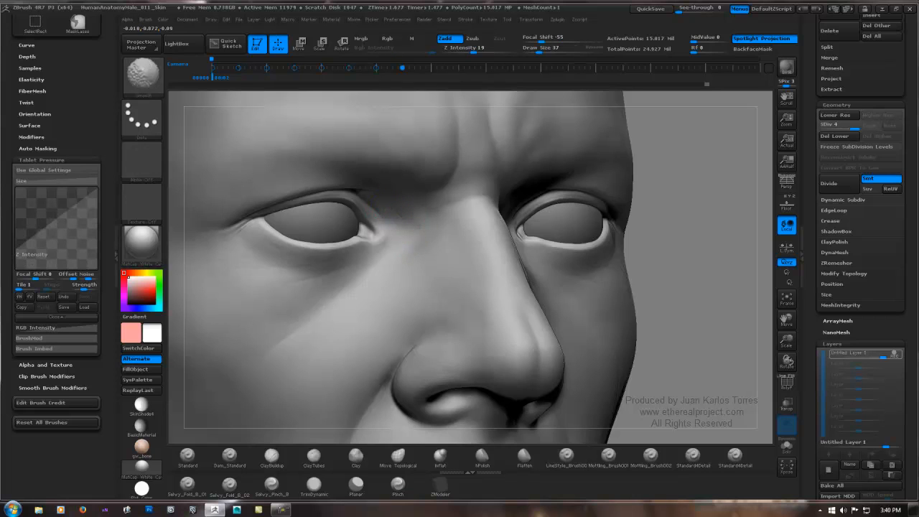
drag(389, 215, 400, 234)
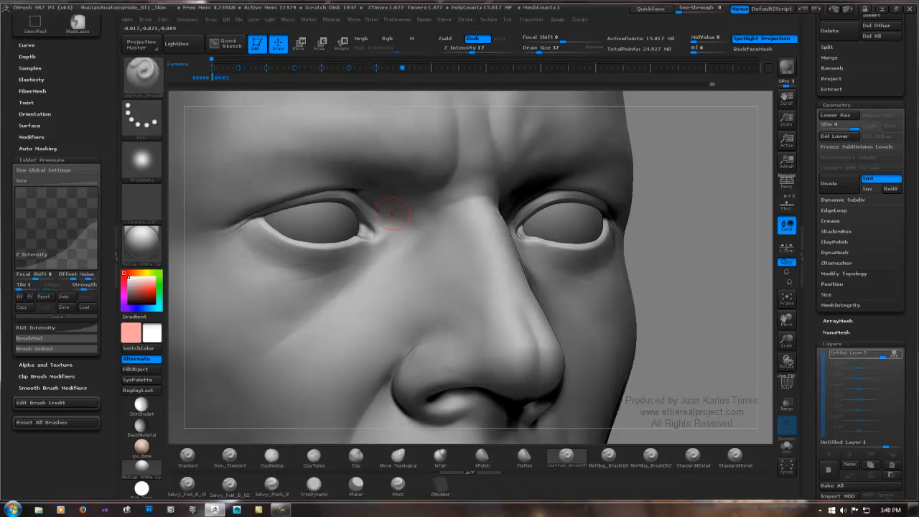
key(shift)
Step: Set the smooth brush's Alt Brush Size modifier to about 0.64
mouse_move(679, 223)
mouse_down()
mouse_move(539, 207)
mouse_move(560, 245)
mouse_move(567, 242)
mouse_up()
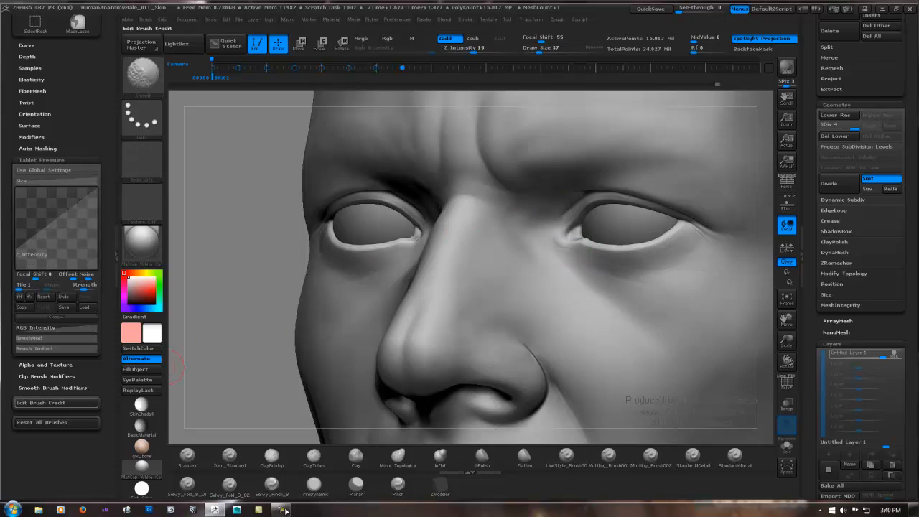
click(53, 388)
shift+drag(36, 399, 29, 399)
key(shift)
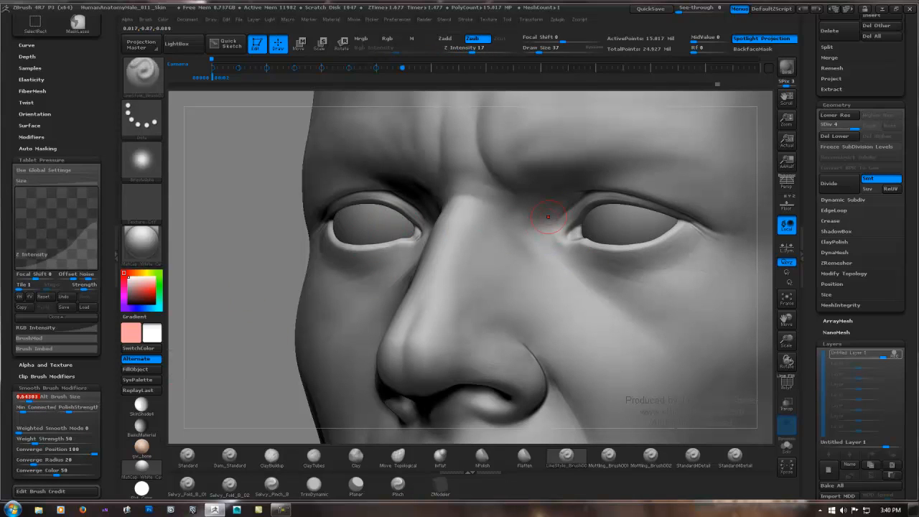
Step: Work LineStyle creases between the other eye's inner corner and the nose bridge, softening them with the reduced smooth brush
right_drag(548, 212, 559, 205)
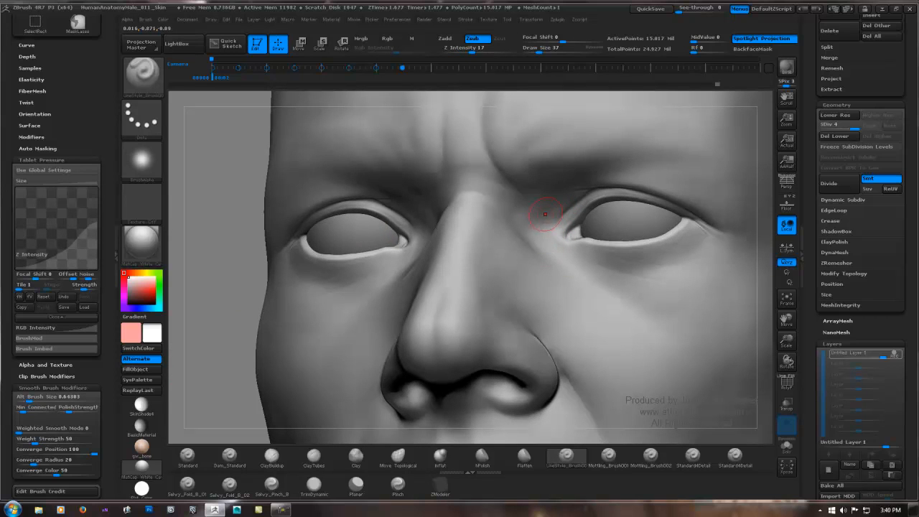
key(shift)
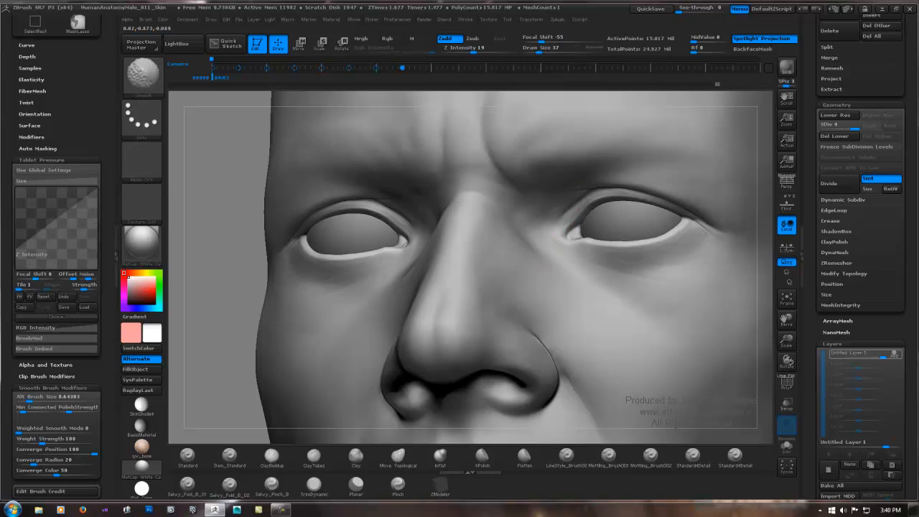
right_drag(535, 232, 539, 232)
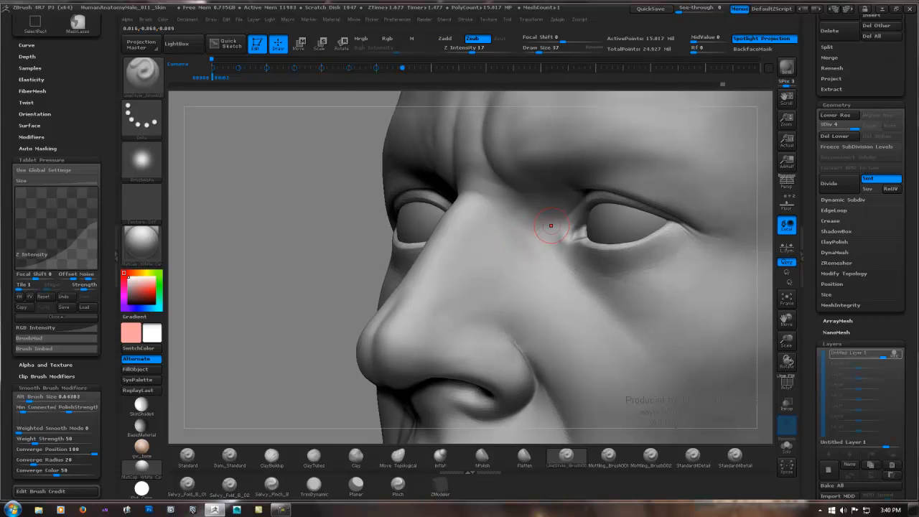
Step: Carve short fine creases on the side of the nose bridge beside the inner eye corner and smooth them down
key(shift)
mouse_move(528, 246)
right_down()
mouse_move(491, 250)
mouse_move(511, 267)
mouse_move(538, 230)
right_up()
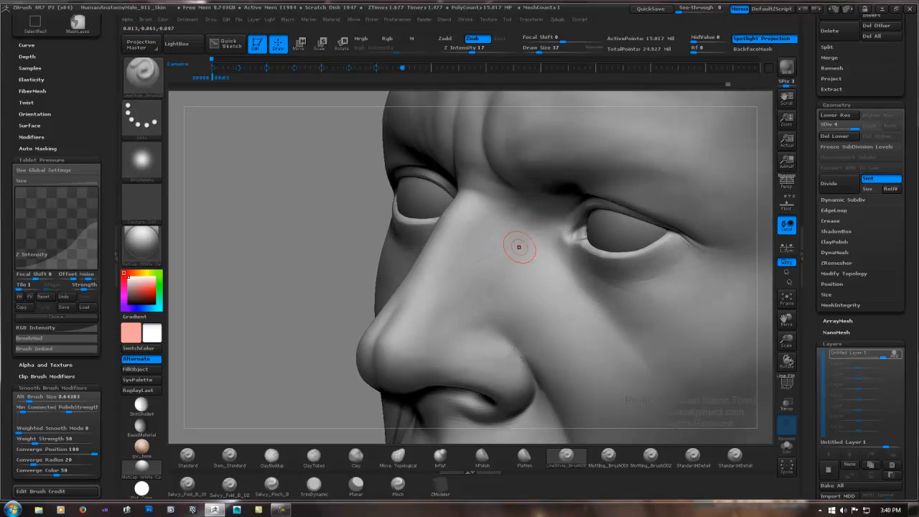
key(shift)
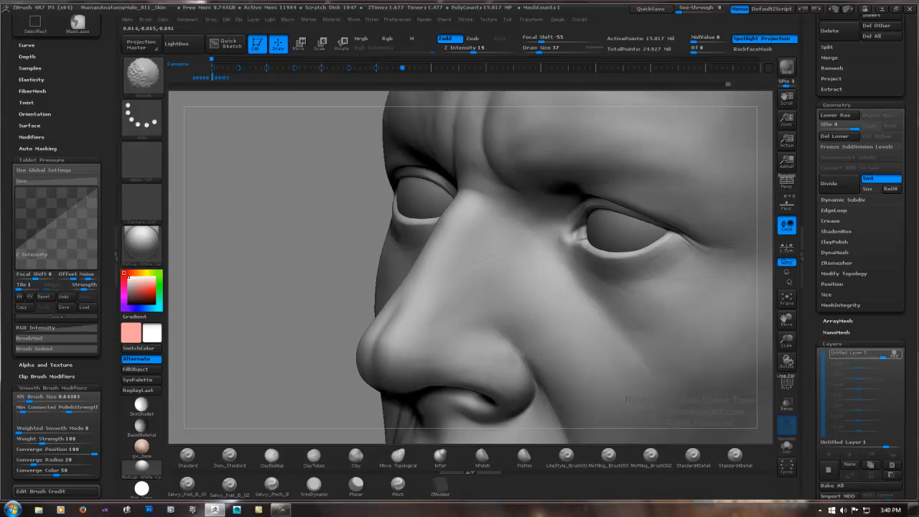
mouse_move(521, 236)
right_down()
mouse_move(587, 238)
mouse_move(532, 240)
mouse_move(540, 226)
right_up()
key(shift)
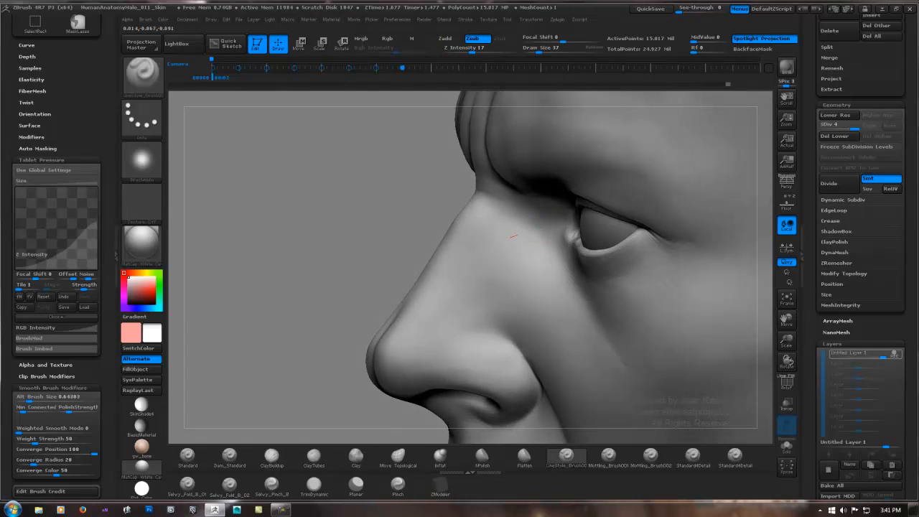
key(shift)
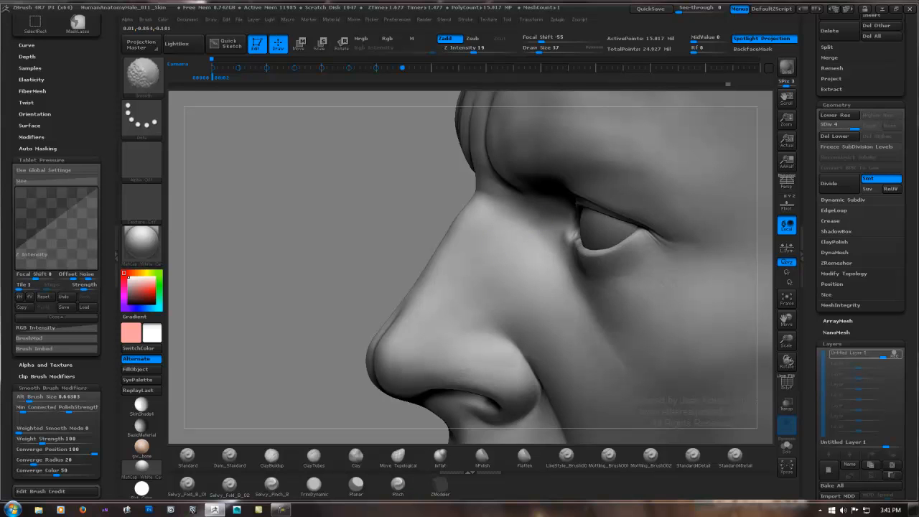
Step: Carve light creases between the inner eye corner and the upper side of the nose, softening them with the smooth brush
mouse_move(578, 226)
ctrl+right_down()
mouse_move(466, 242)
mouse_move(492, 236)
mouse_move(507, 247)
ctrl+right_up()
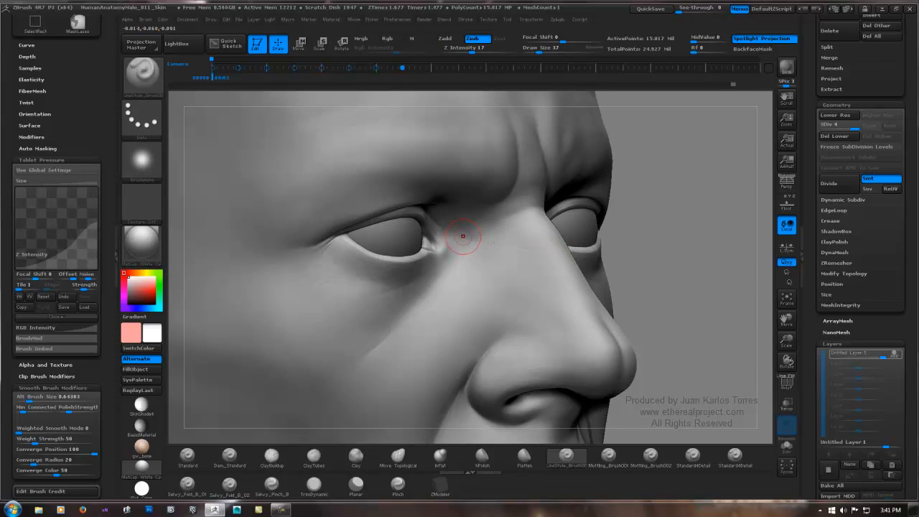
key(shift)
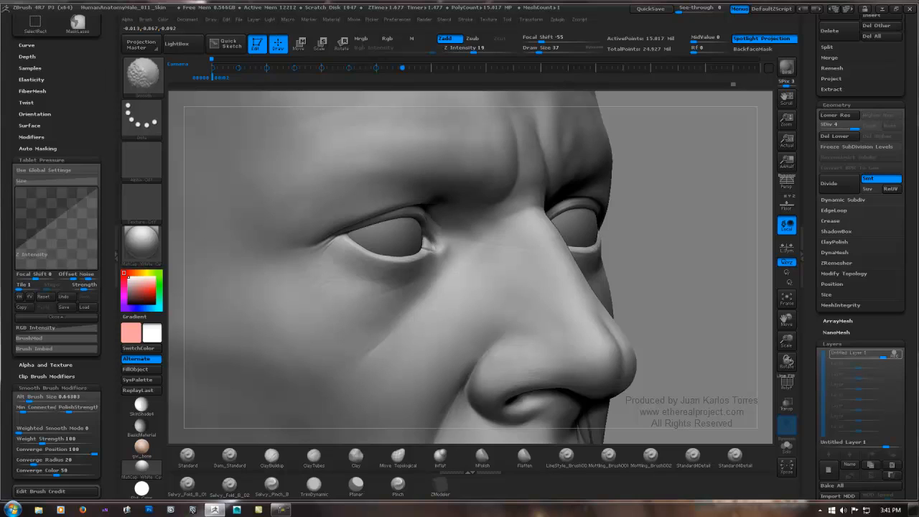
key(alt)
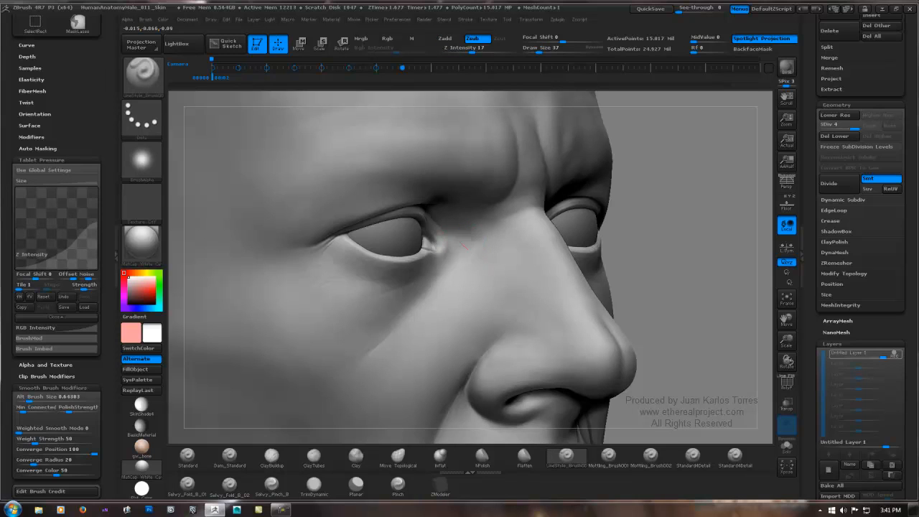
key(ctrl)
key(shift)
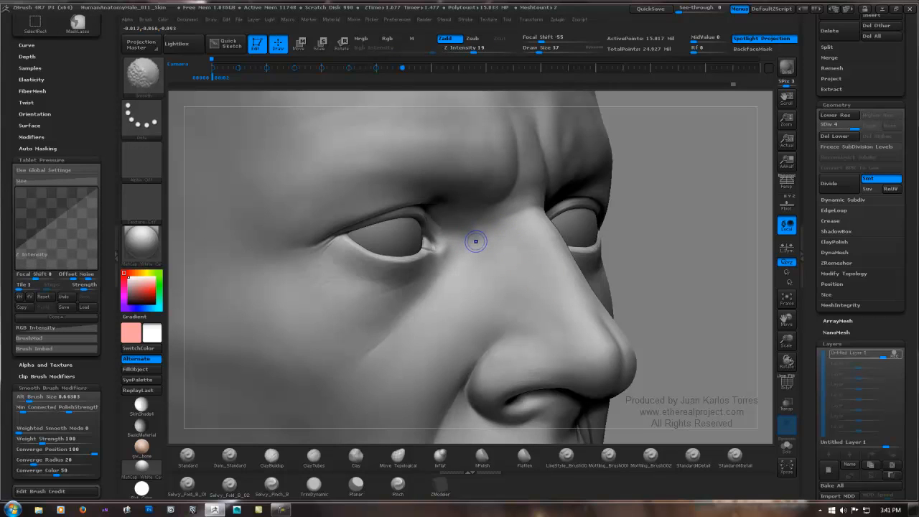
Step: Lower the head to subdivision level 2, then carve and smooth a diagonal crease running down the side of the nose
key(shift+d)
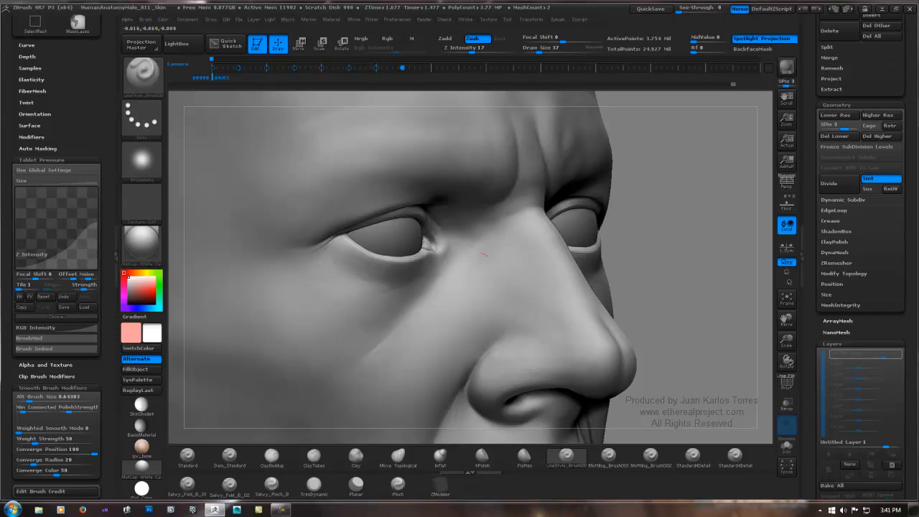
key(shift)
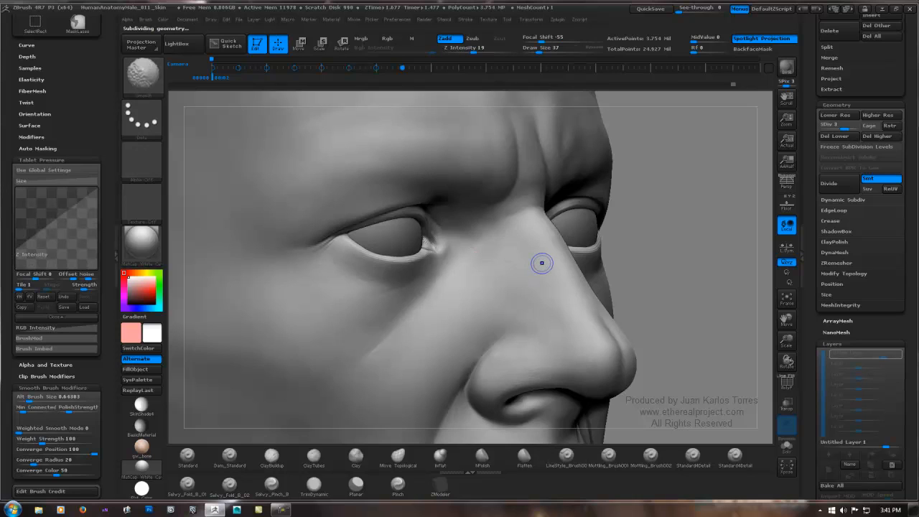
key(shift+d)
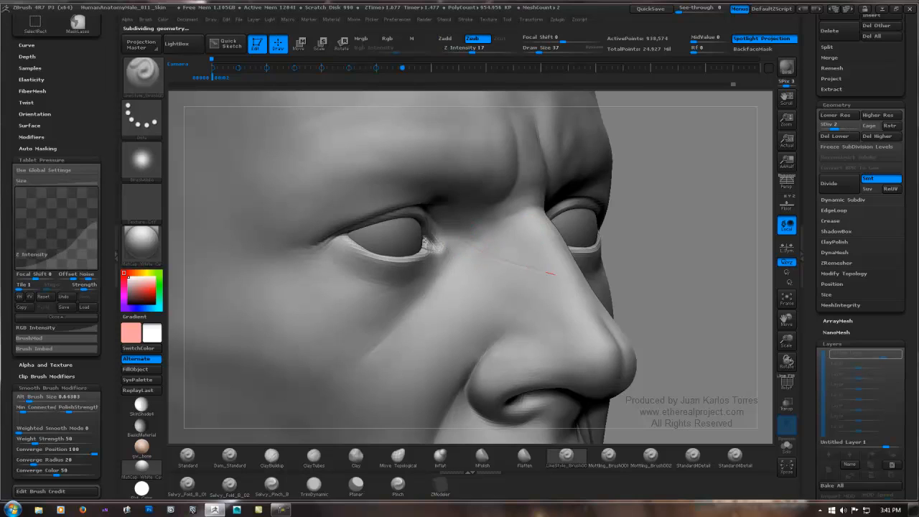
key(shift)
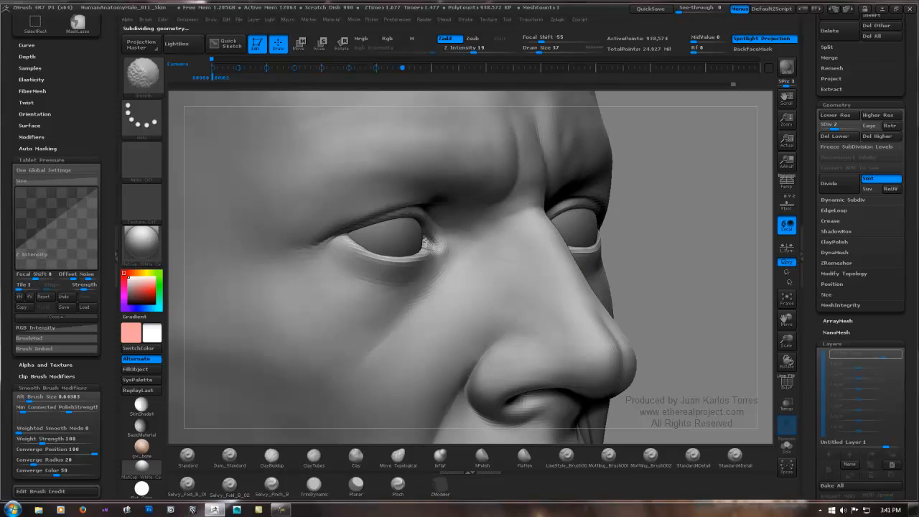
mouse_move(466, 244)
mouse_down()
mouse_move(551, 274)
mouse_move(511, 263)
mouse_up()
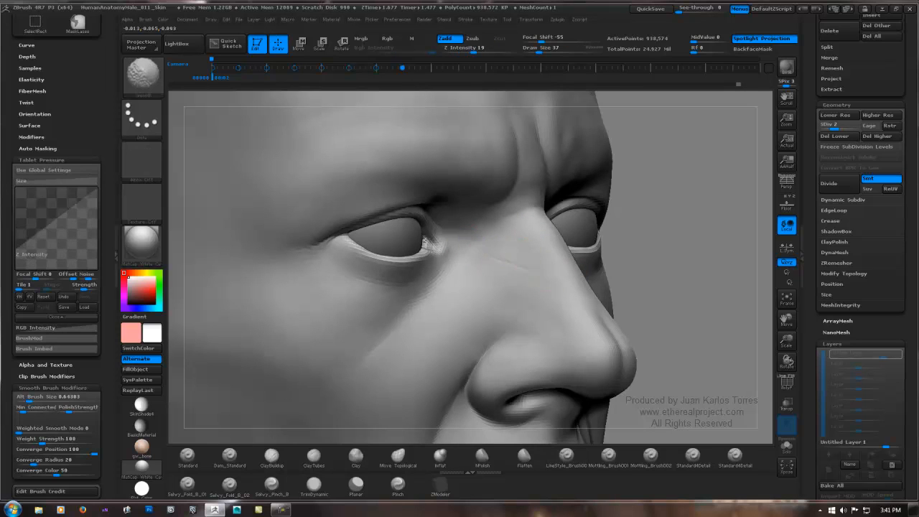
mouse_move(463, 242)
mouse_down()
mouse_move(552, 276)
mouse_move(495, 258)
mouse_up()
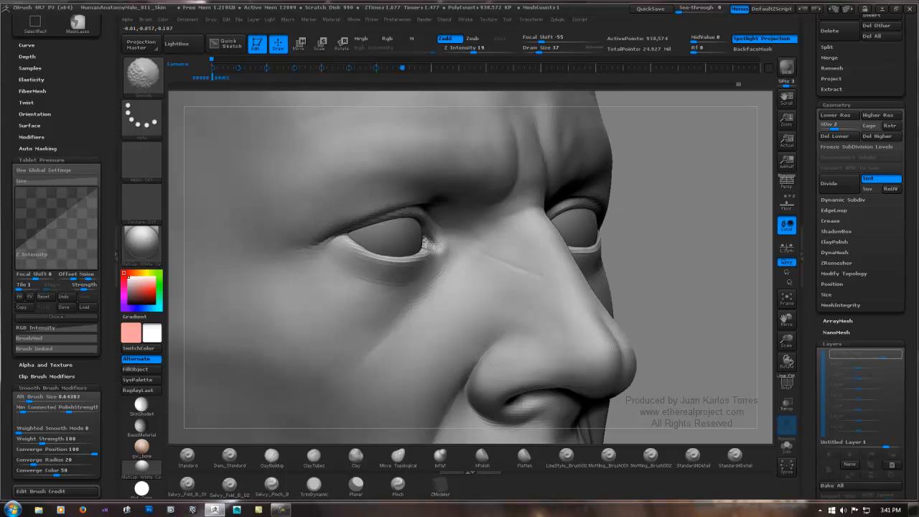
shift+drag(506, 264, 544, 277)
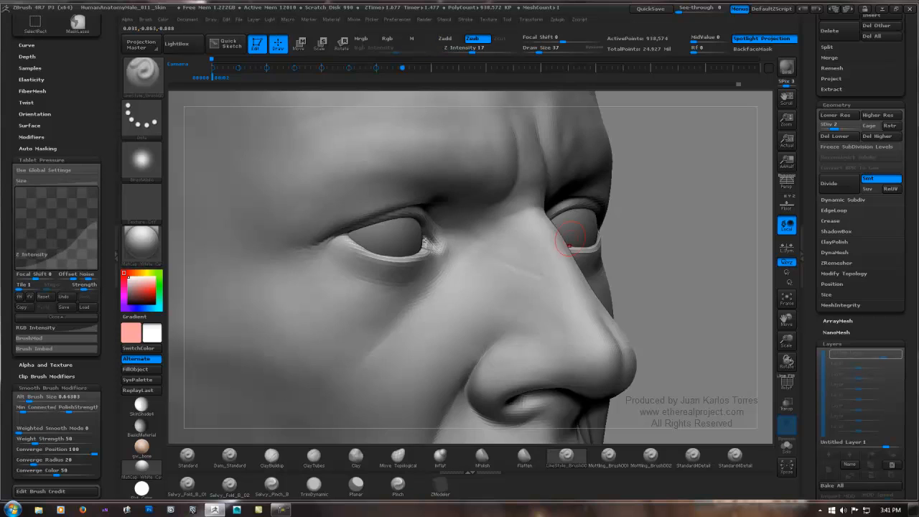
Step: Carve short horizontal creases across the lower nose bridge with the LineStyle brush and smooth them down
drag(667, 253, 569, 260)
mouse_move(543, 249)
right_down()
mouse_move(573, 284)
mouse_move(583, 315)
right_up()
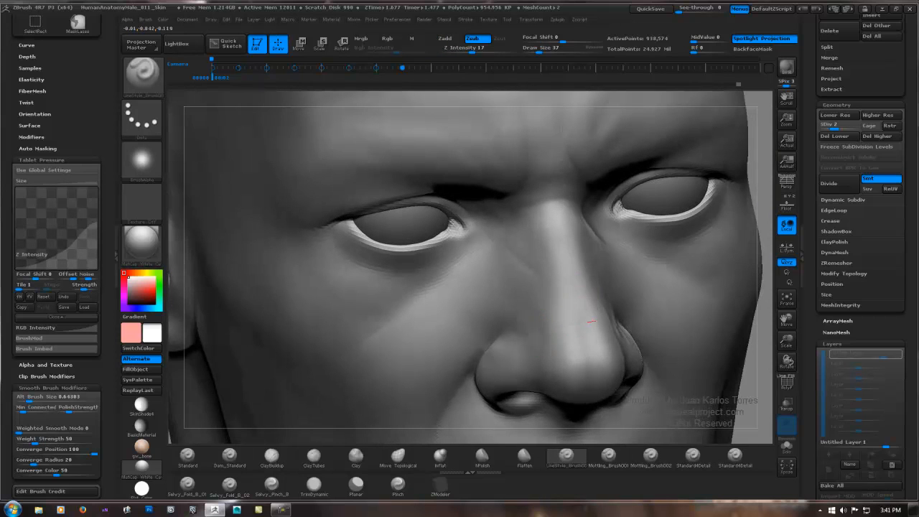
drag(591, 322, 605, 311)
mouse_move(605, 311)
right_down()
mouse_move(576, 320)
mouse_move(558, 308)
right_up()
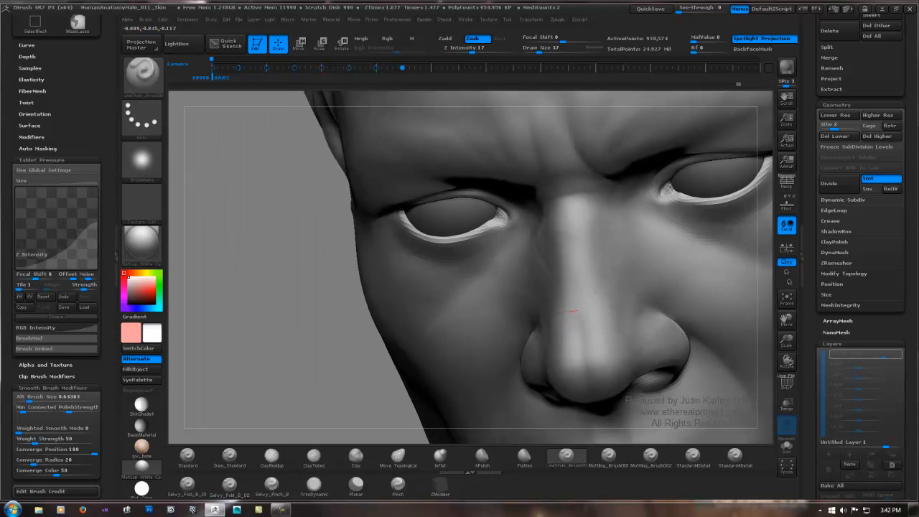
drag(577, 311, 601, 308)
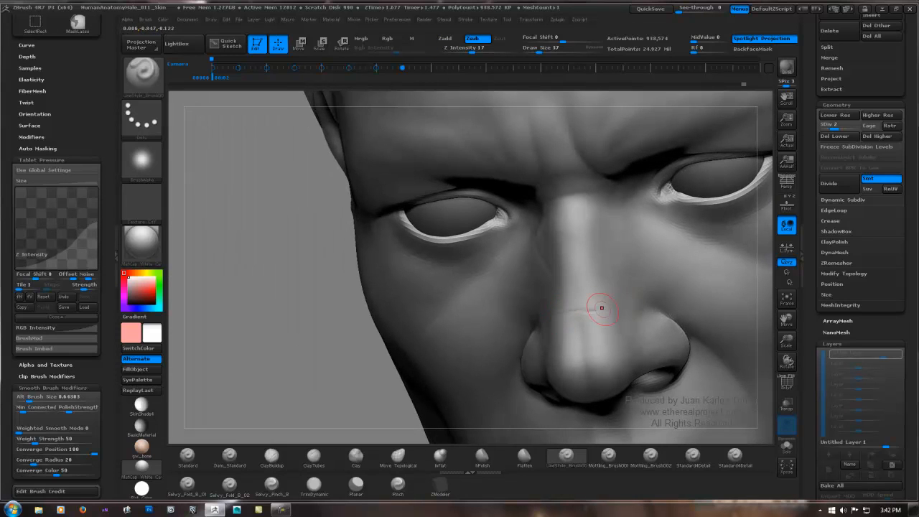
shift+drag(574, 313, 595, 299)
mouse_move(595, 300)
right_down()
mouse_move(573, 309)
mouse_move(590, 299)
right_up()
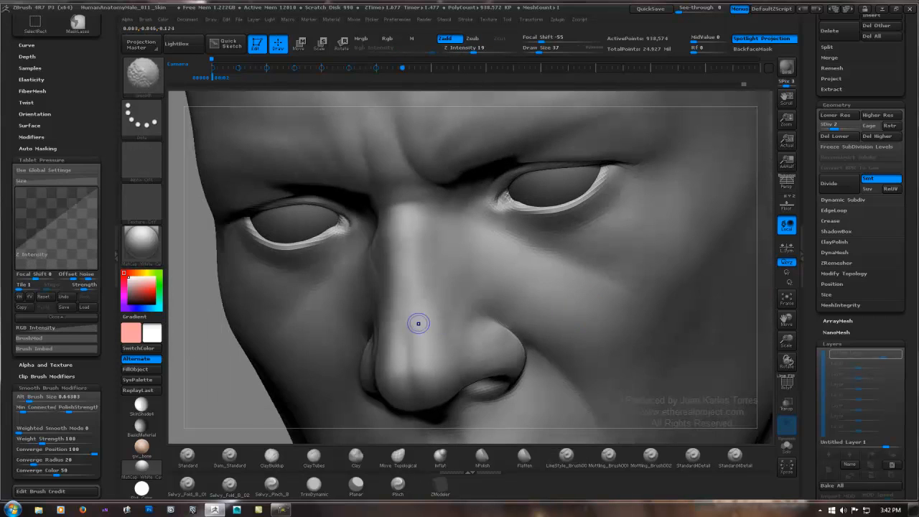
key(shift)
Step: Carve fine horizontal creases across the root of the nose just below the brows and soften them
right_drag(402, 241, 447, 230)
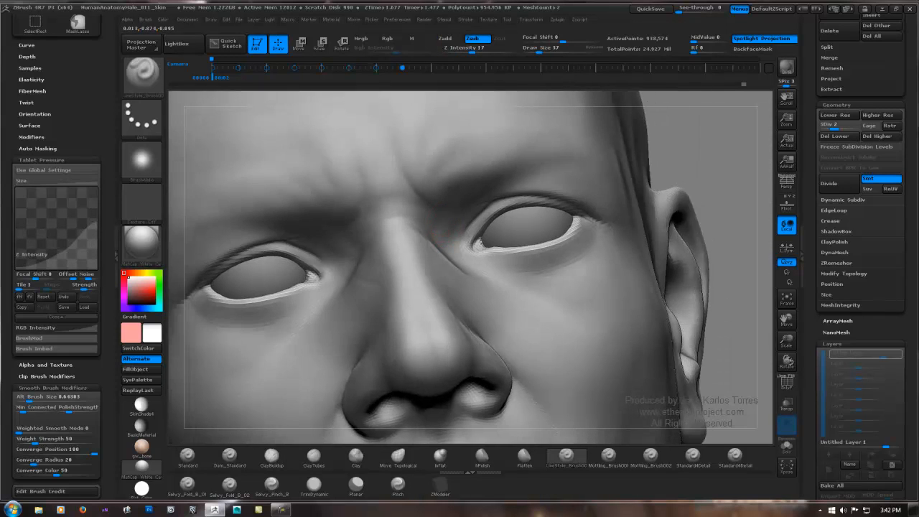
right_drag(366, 237, 409, 229)
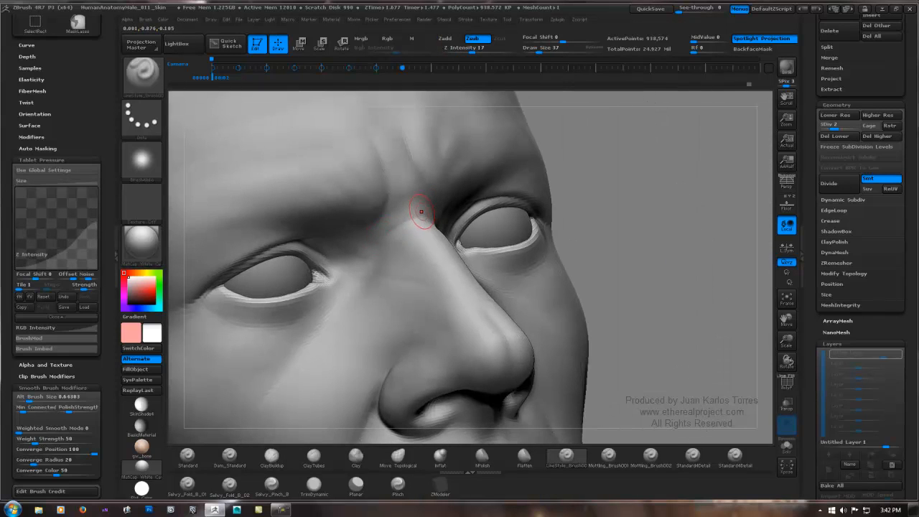
drag(410, 217, 421, 206)
right_drag(419, 209, 363, 208)
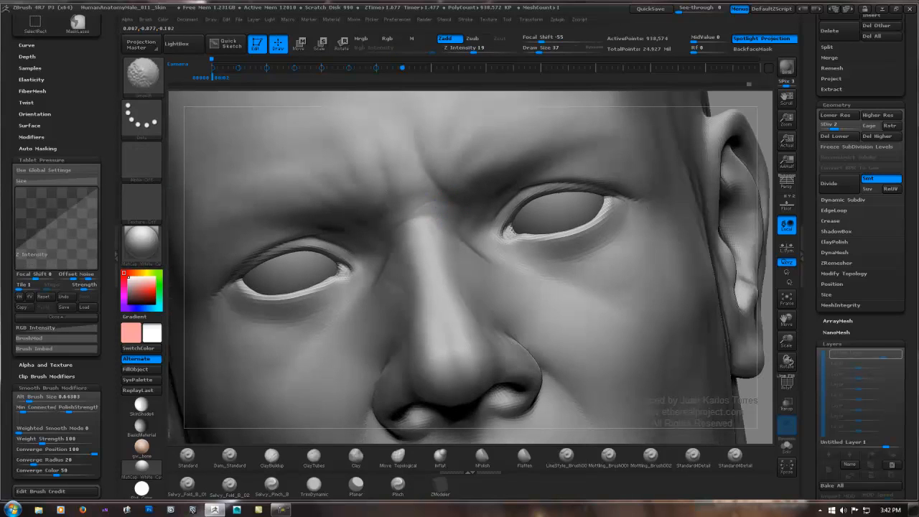
right_drag(444, 205, 410, 205)
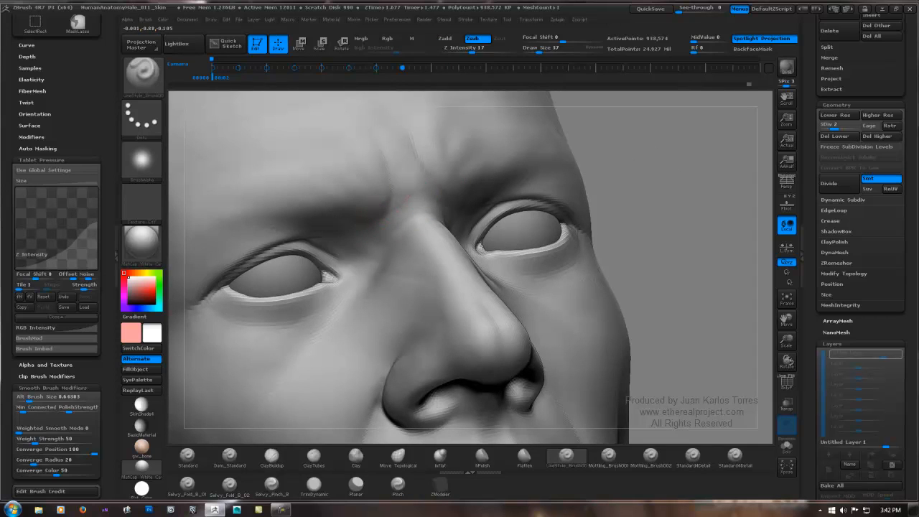
key(shift)
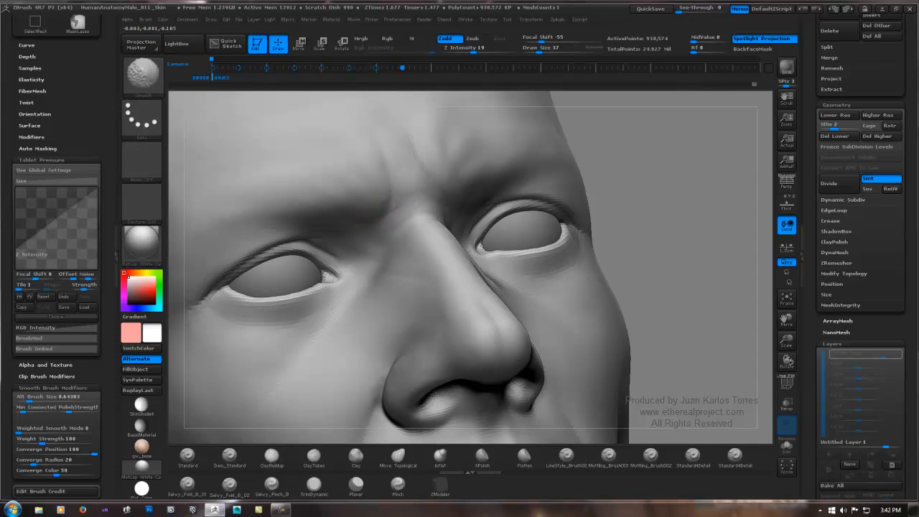
Step: Extend the nose-root creases toward the inner brows on both sides and blend their ends with smoothing
right_drag(446, 205, 412, 200)
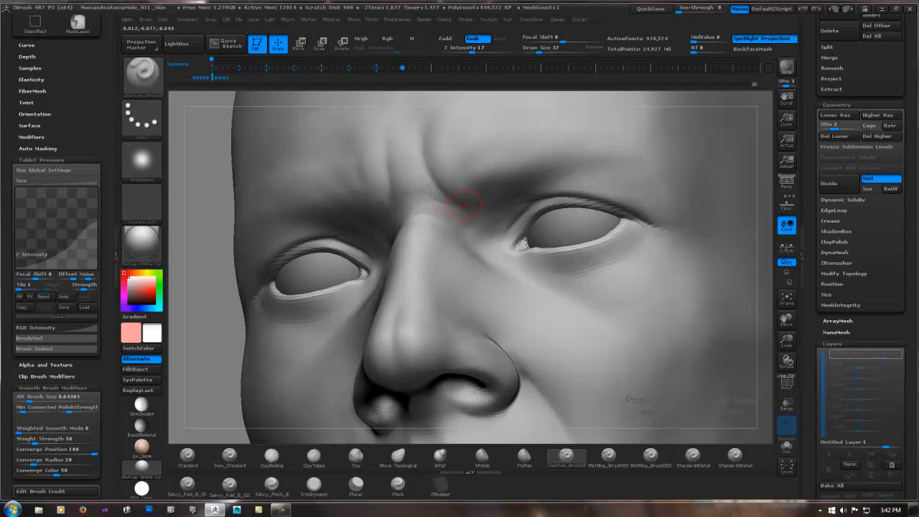
key(shift)
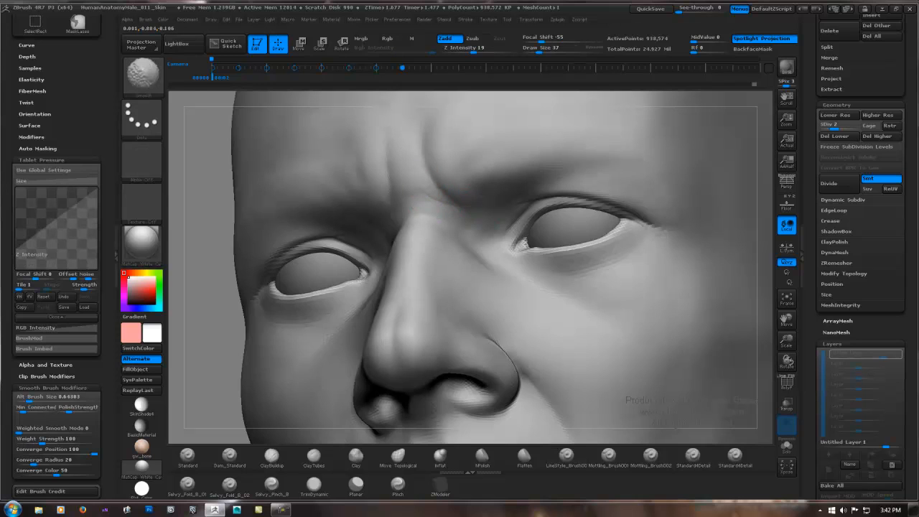
drag(409, 208, 422, 204)
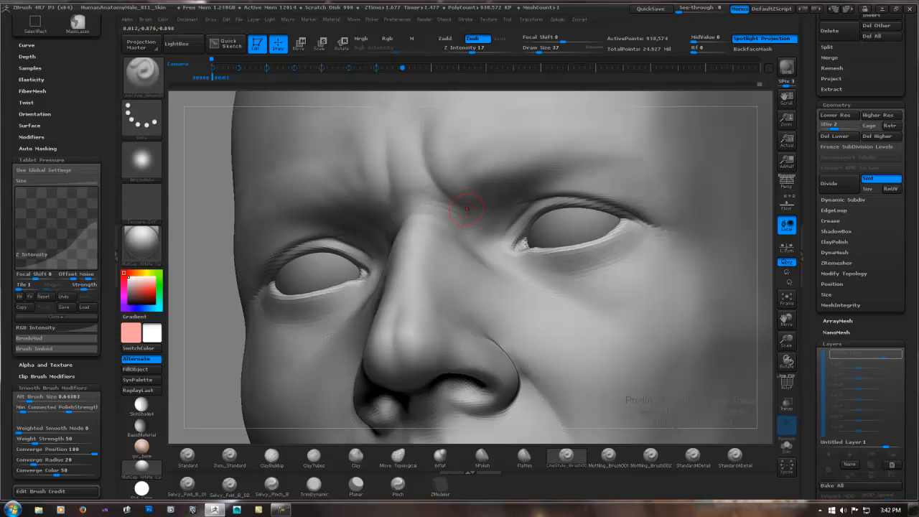
key(shift)
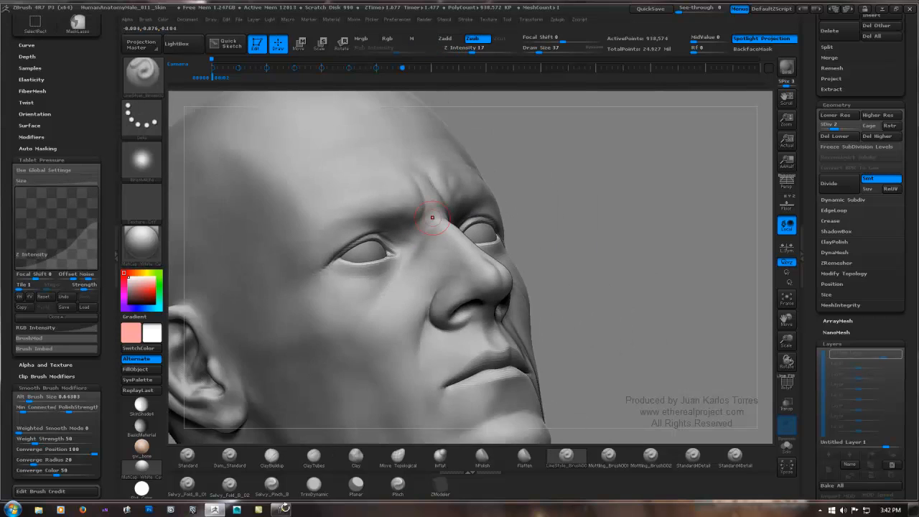
right_drag(432, 217, 506, 276)
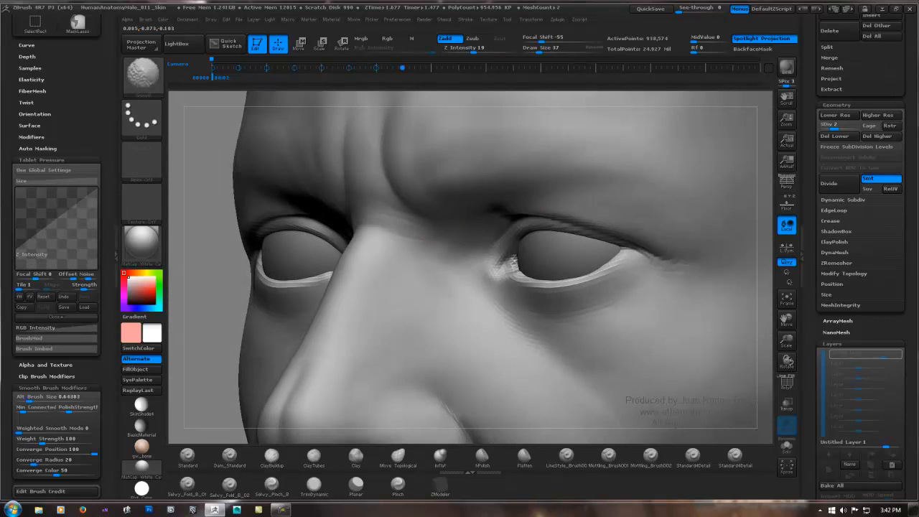
mouse_move(442, 201)
ctrl+right_down()
mouse_move(345, 205)
mouse_move(459, 209)
ctrl+right_up()
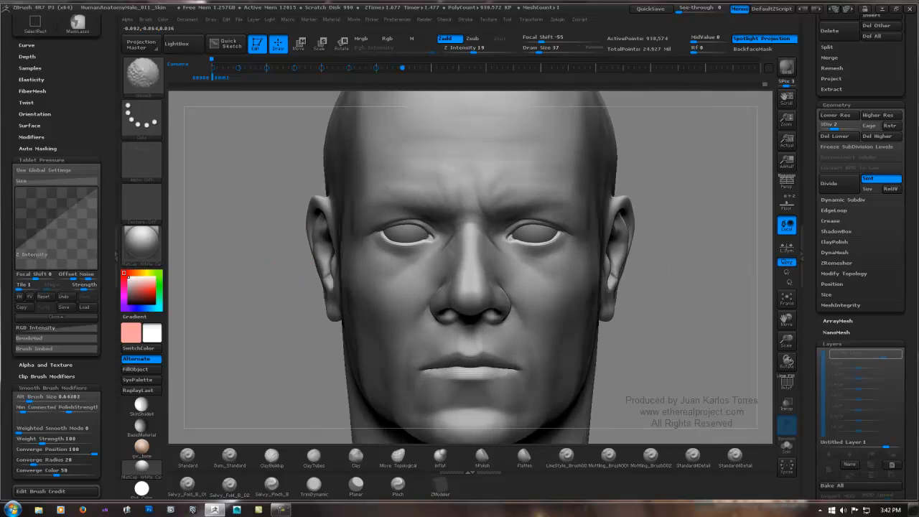
Step: Switch to the Clay brush and build up the root of the nose between the brows, smoothing the added volume
ctrl+right_drag(395, 240, 392, 316)
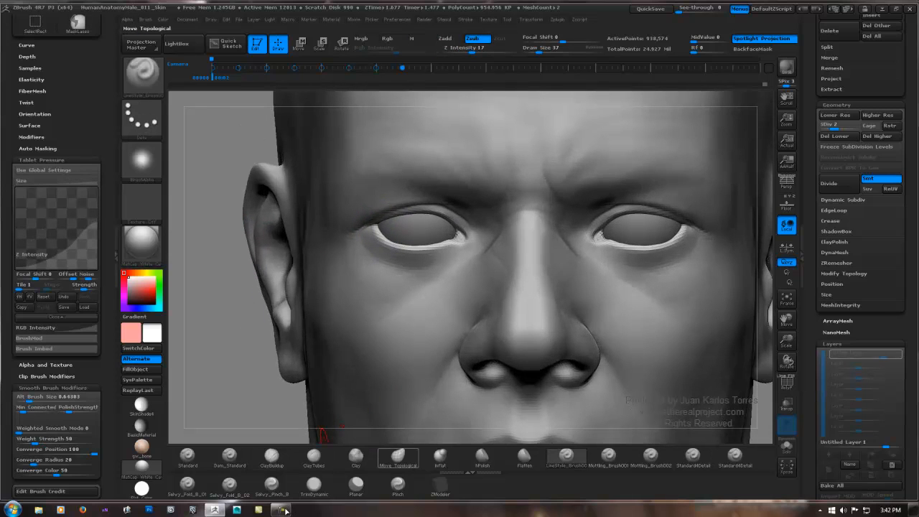
click(355, 455)
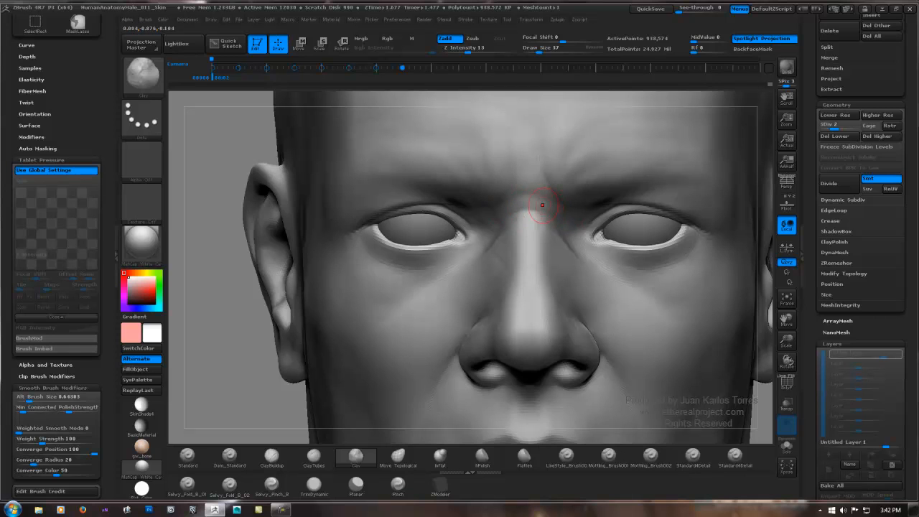
key(f)
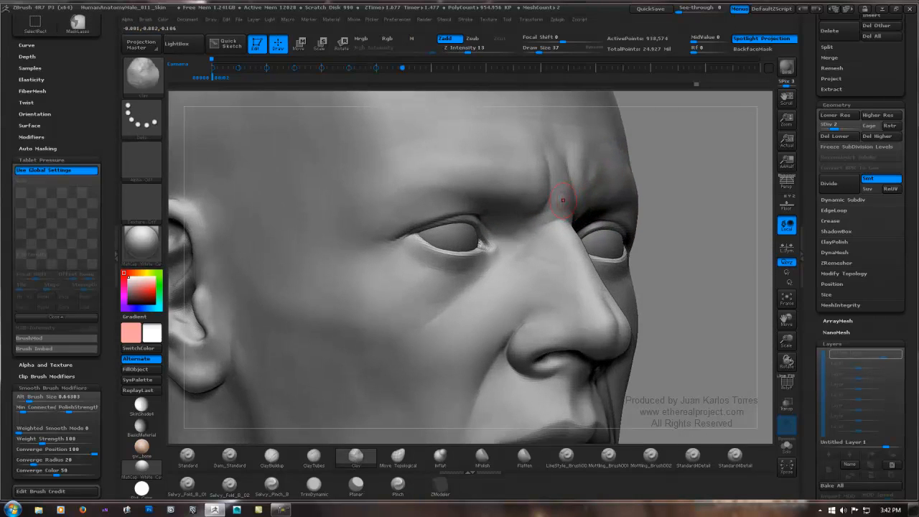
key(shift)
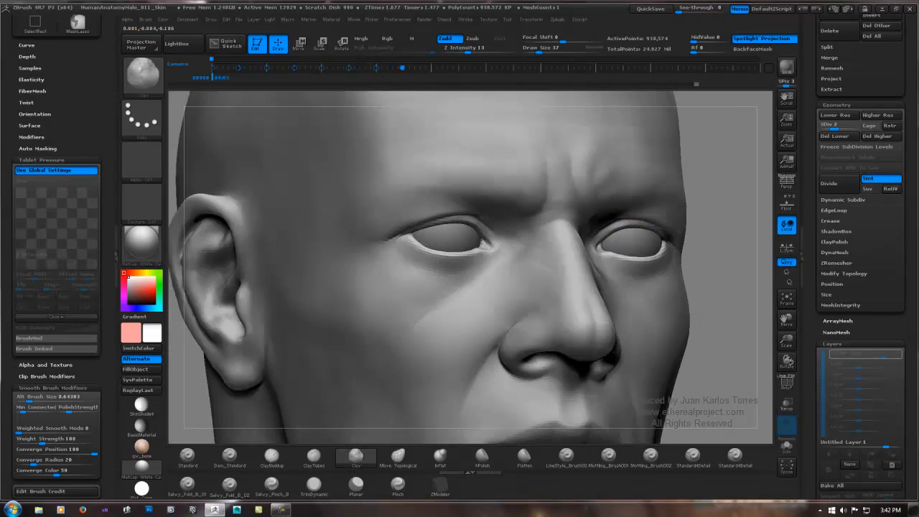
key(shift)
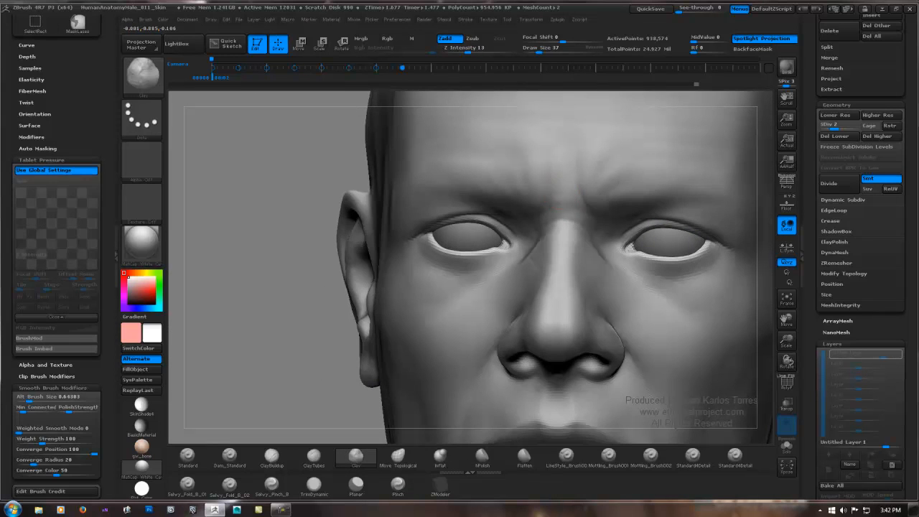
key(shift)
key(ctrl)
key(shift)
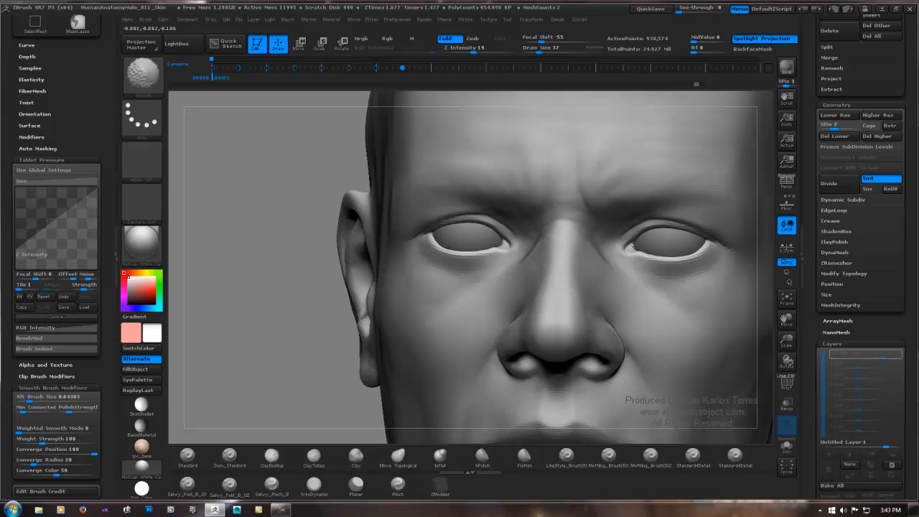
Step: Add Clay strokes down the upper nose bridge from between the brows and smooth the surface
mouse_move(574, 288)
ctrl+right_down()
mouse_move(560, 231)
mouse_move(436, 227)
ctrl+right_up()
right_drag(511, 225, 503, 269)
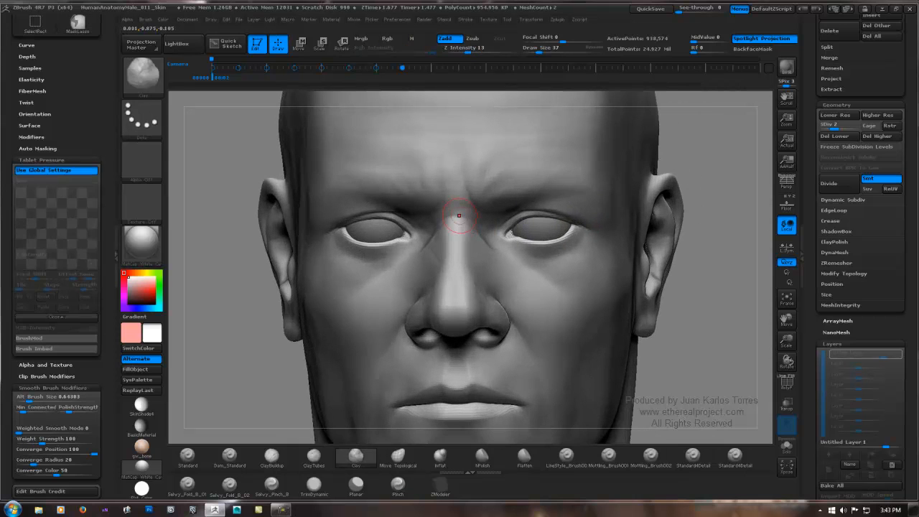
ctrl+right_drag(458, 215, 455, 247)
drag(451, 217, 455, 229)
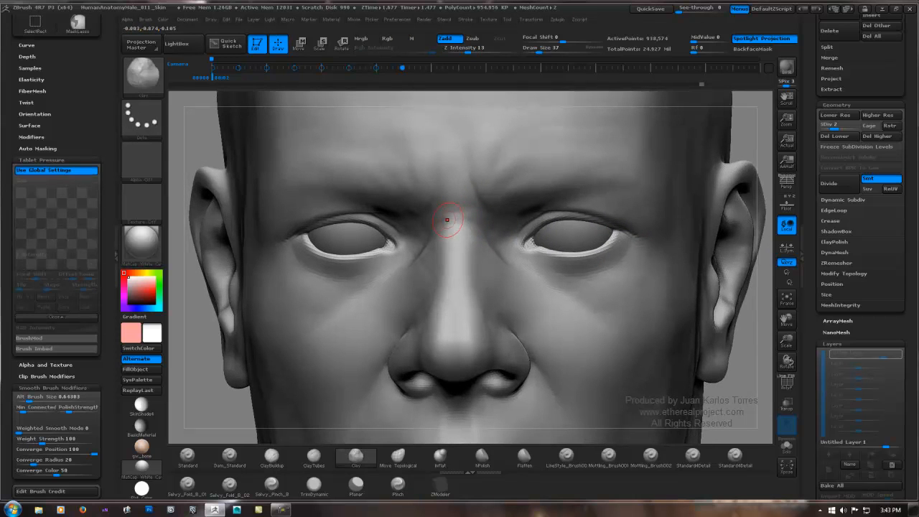
key(shift)
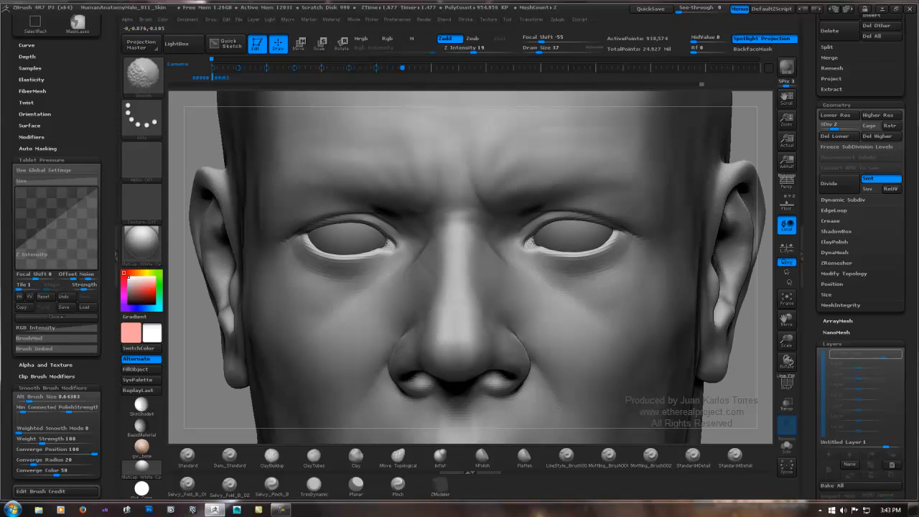
Step: Smooth the upper nose bridge up to the area between the brows
ctrl+right_drag(455, 244, 457, 205)
mouse_move(457, 205)
right_down()
mouse_move(564, 208)
mouse_move(433, 211)
mouse_move(597, 205)
mouse_move(498, 188)
mouse_move(456, 194)
right_up()
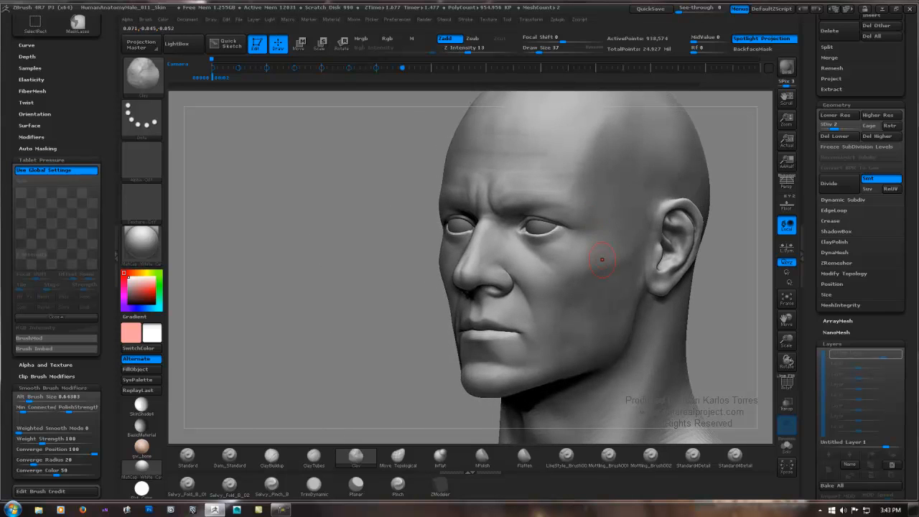
alt+right_drag(601, 256, 559, 230)
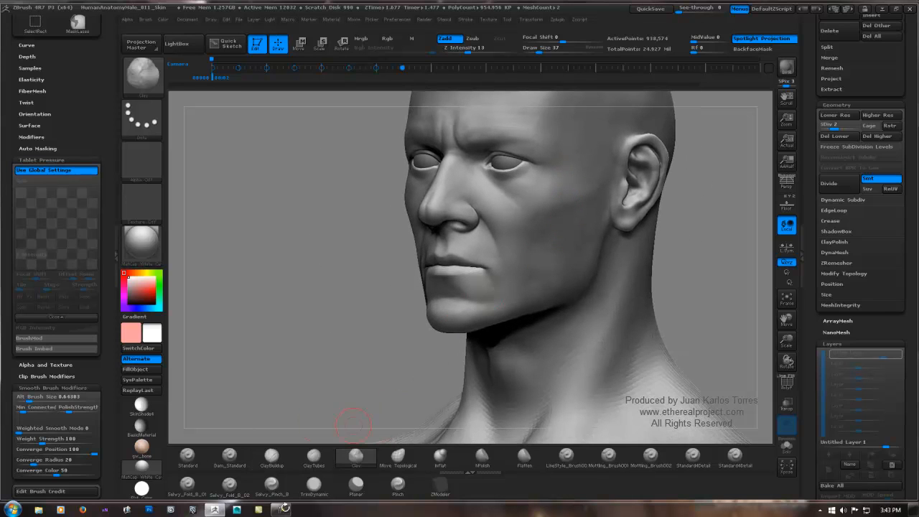
Step: Switch to LineStyle_Brush001 and carve a faint crease across the cheek below the eye, softening it with smoothing
click(566, 457)
ctrl+right_drag(523, 288, 524, 359)
mouse_move(535, 158)
alt+right_down()
mouse_move(471, 285)
mouse_move(467, 242)
alt+right_up()
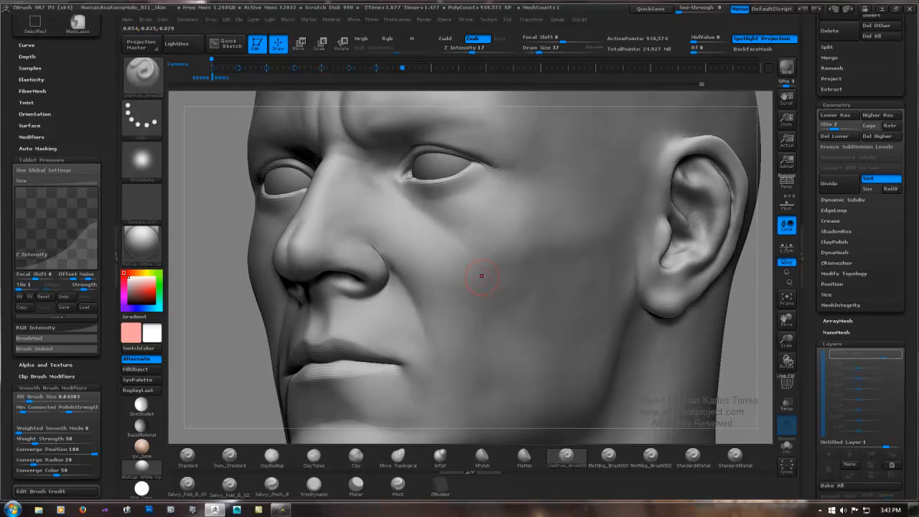
mouse_move(463, 246)
mouse_down()
mouse_move(489, 288)
mouse_move(473, 257)
mouse_up()
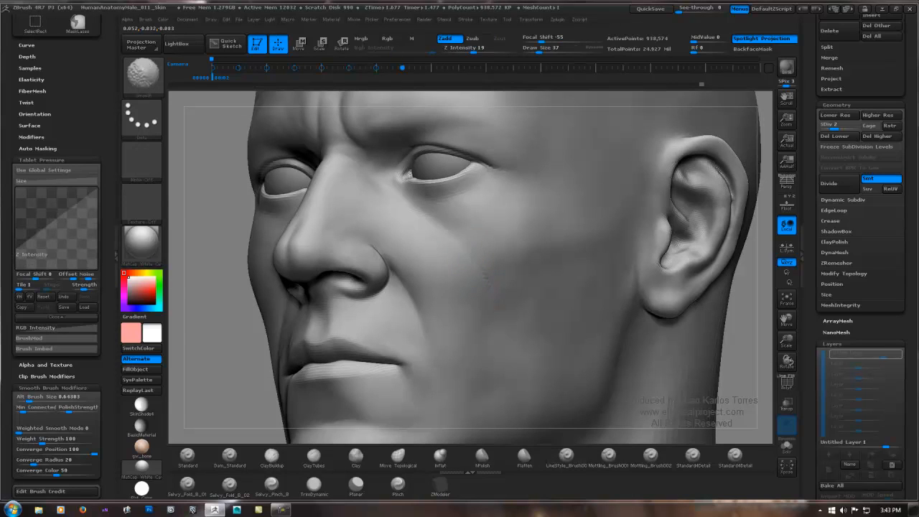
right_drag(478, 272, 510, 257)
Step: Carve a fine vertical crease down the lower cheek outside the mouth and soften it with smoothing
right_drag(338, 284, 445, 244)
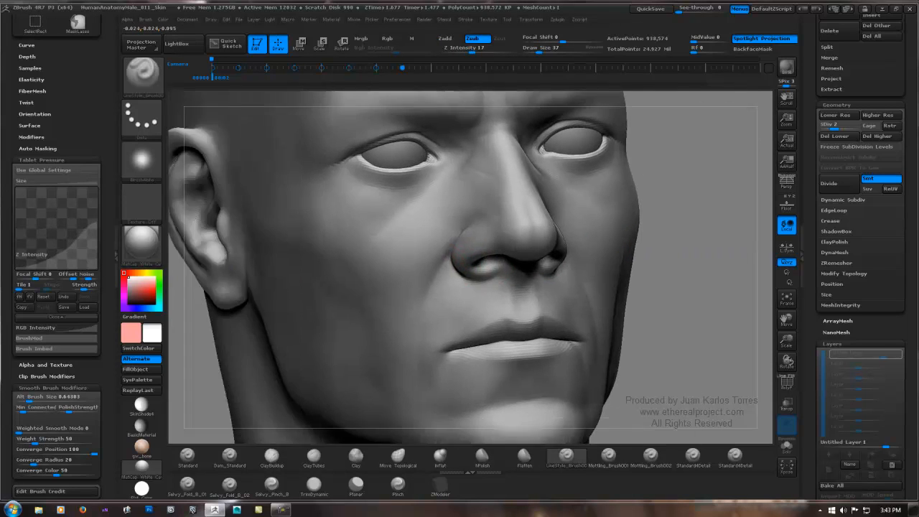
mouse_move(366, 264)
right_down()
mouse_move(422, 247)
mouse_move(412, 270)
right_up()
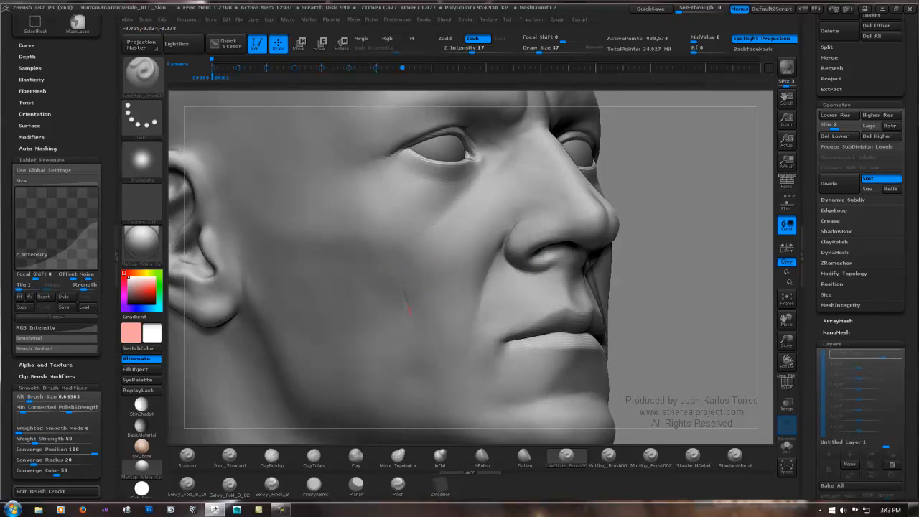
drag(416, 341, 409, 308)
key(shift)
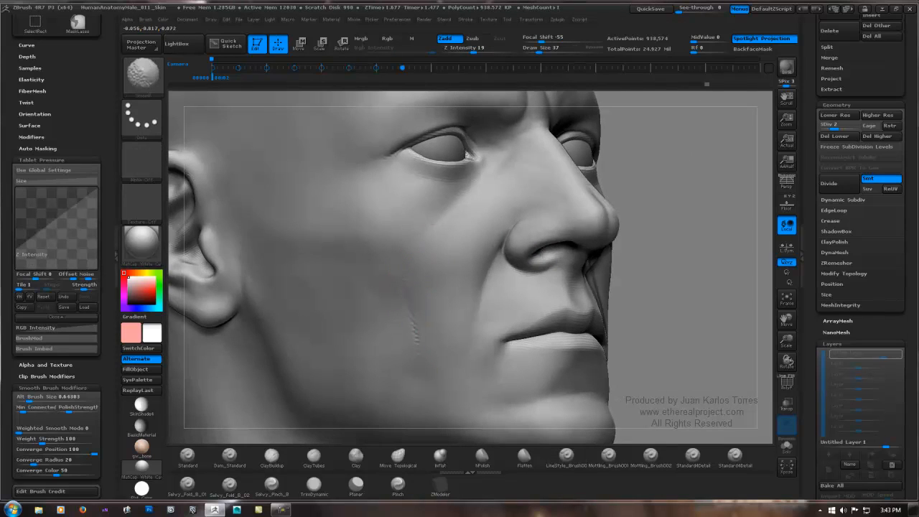
mouse_move(401, 288)
mouse_down()
mouse_move(425, 372)
mouse_move(404, 310)
mouse_move(416, 334)
mouse_up()
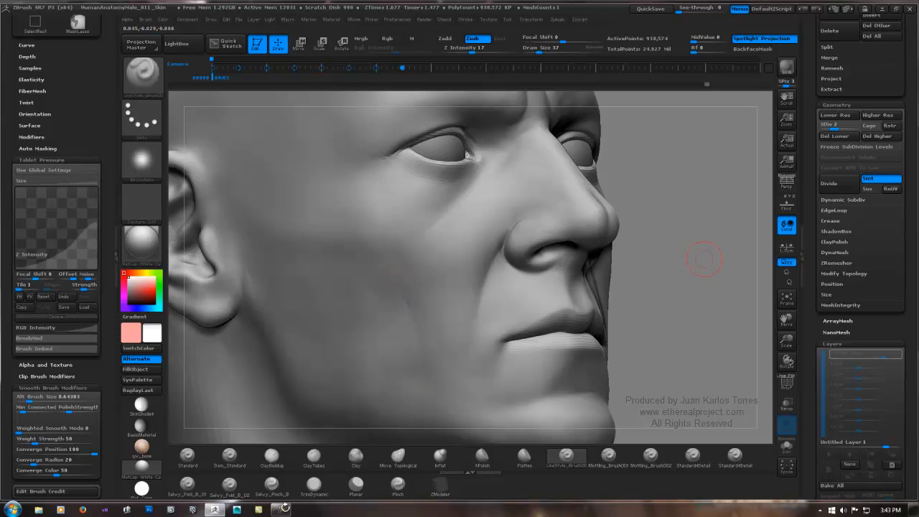
Step: Raise the sculpt to subdivision level 4 and carve fine diagonal creases on the side of the nose near the inner eye corner
mouse_move(701, 257)
ctrl+right_down()
mouse_move(611, 254)
mouse_move(639, 249)
mouse_move(624, 264)
ctrl+right_up()
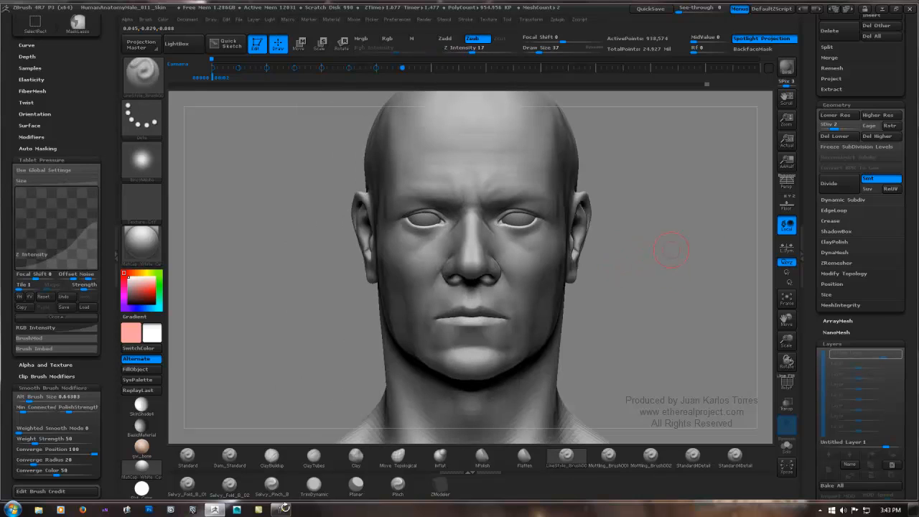
key(ctrl+d)
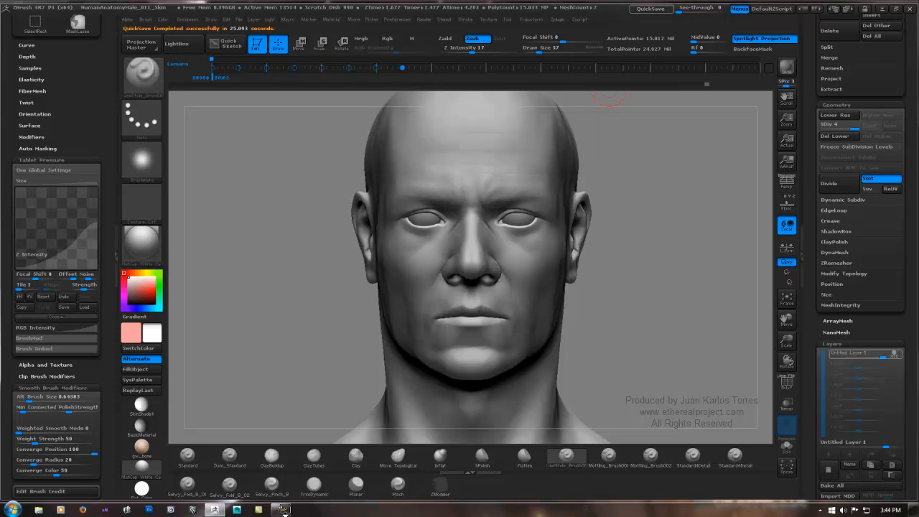
drag(616, 123, 721, 127)
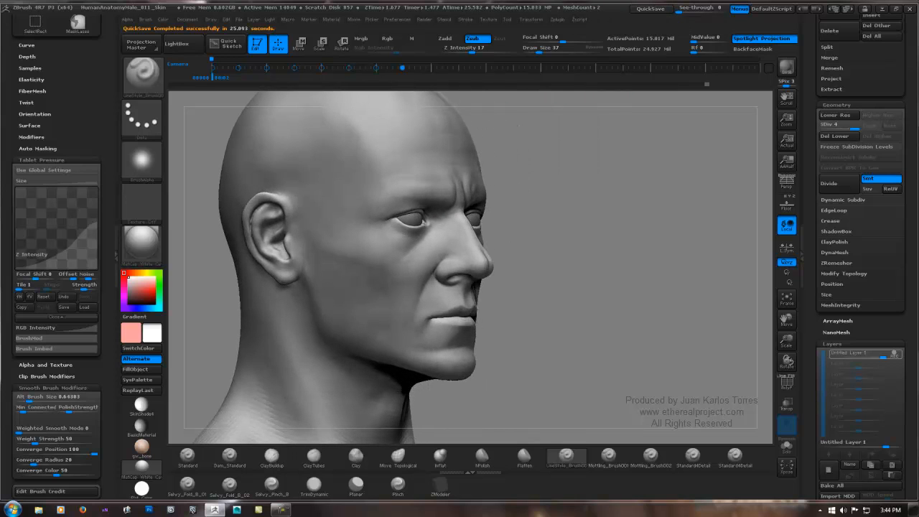
ctrl+right_drag(474, 237, 438, 239)
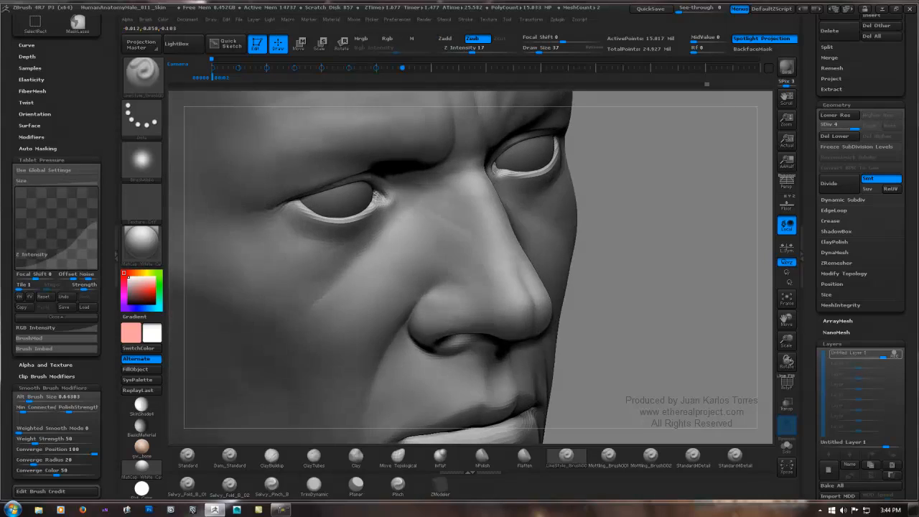
right_drag(396, 208, 416, 206)
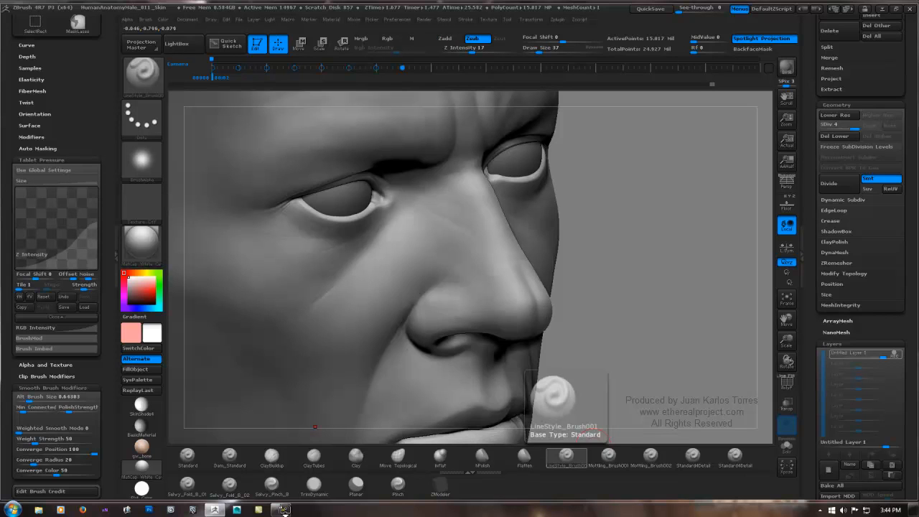
key(b)
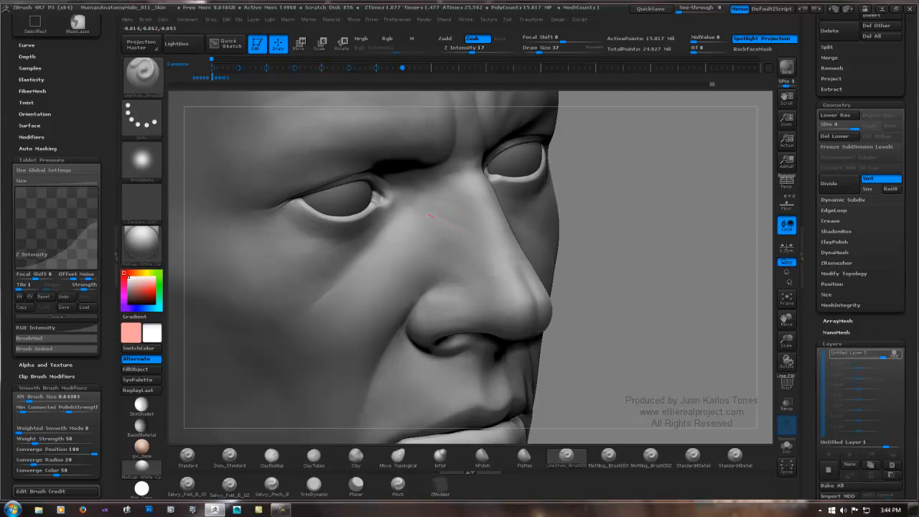
drag(480, 243, 494, 242)
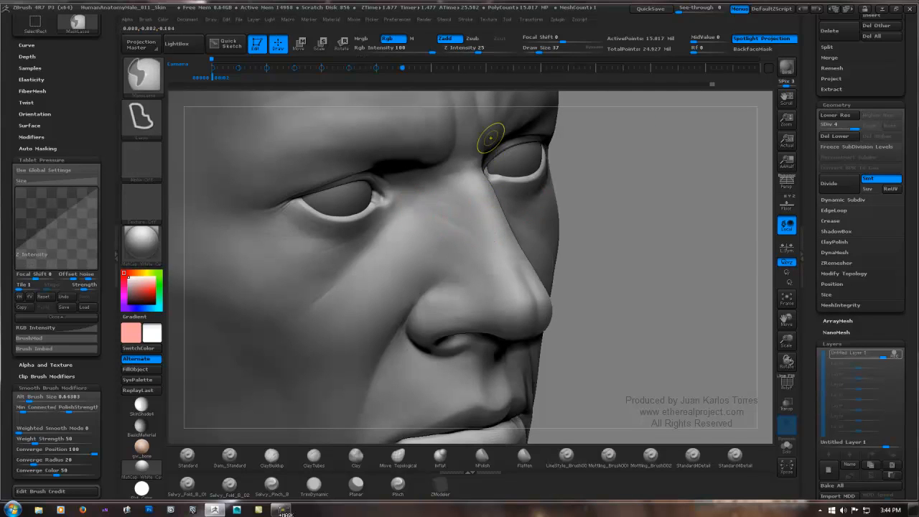
key(ctrl+z)
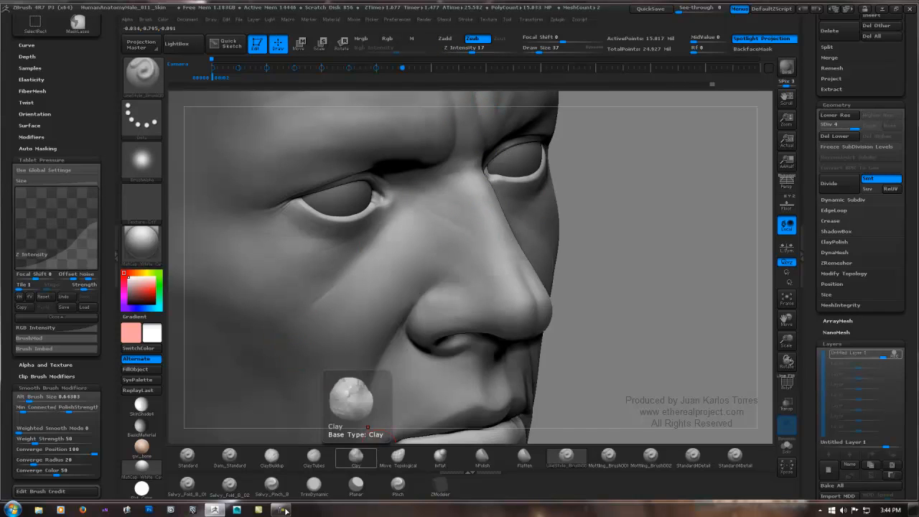
Step: Switch to the Clay brush at Z Intensity 3 and subtly build up the skin around the nose-side creases, smoothing the strokes
click(356, 455)
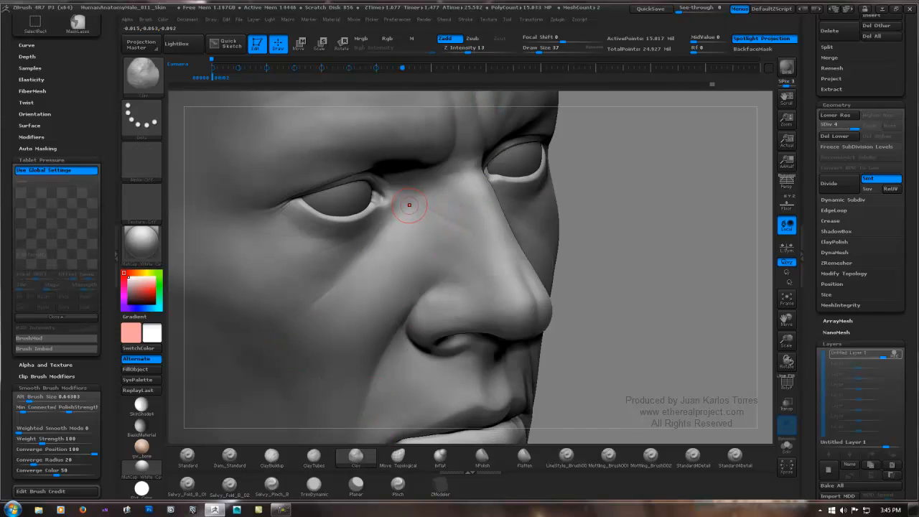
key(space)
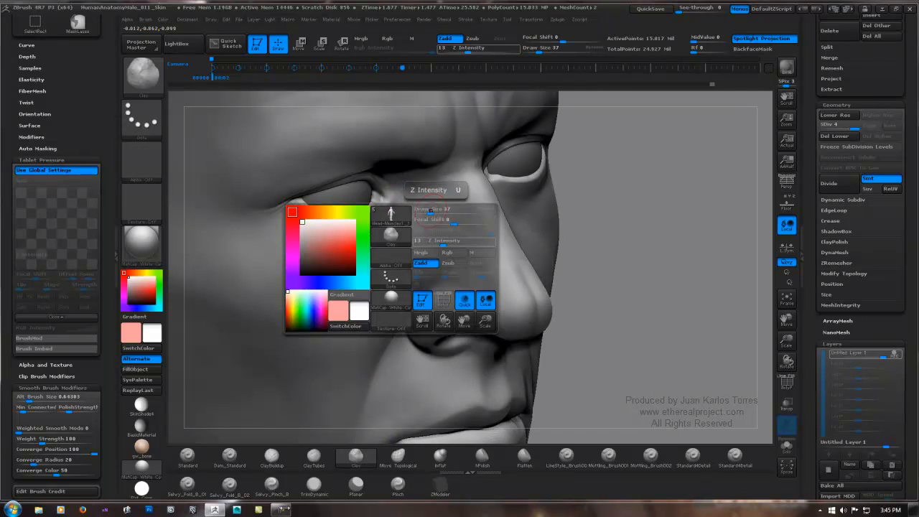
click(416, 242)
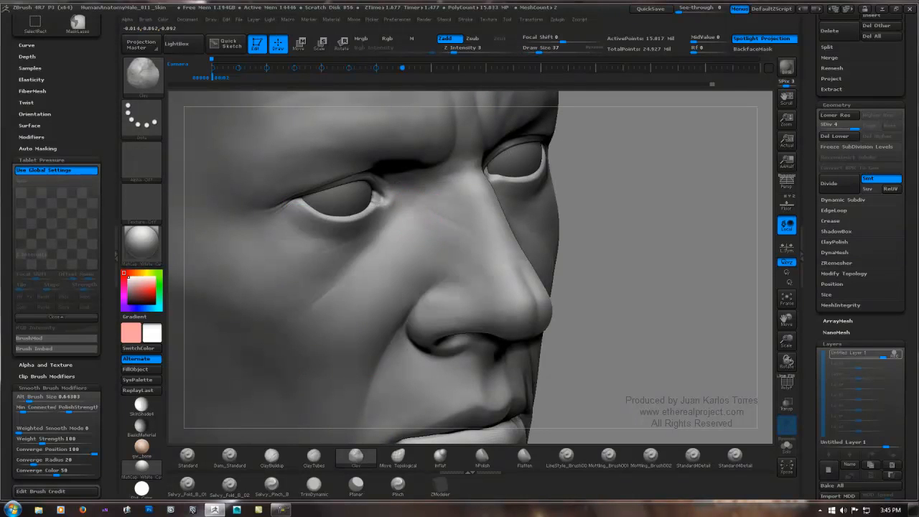
key(shift)
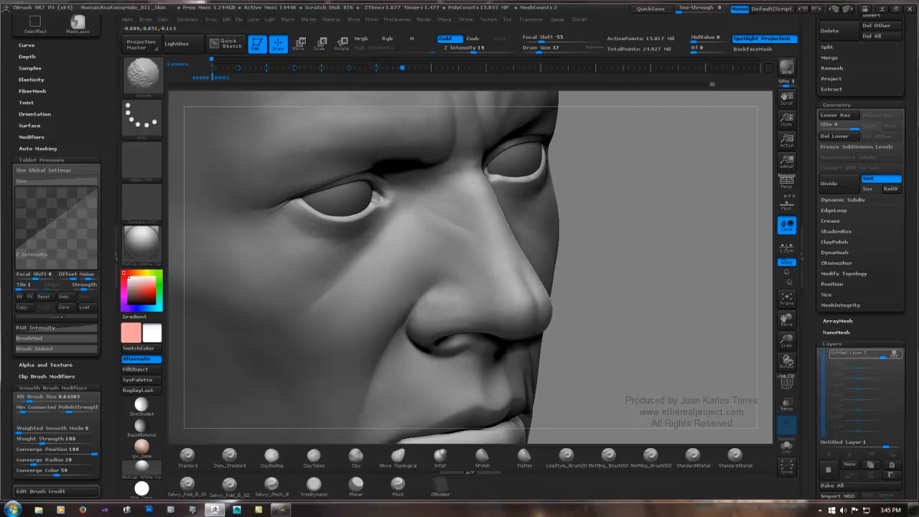
key(ctrl)
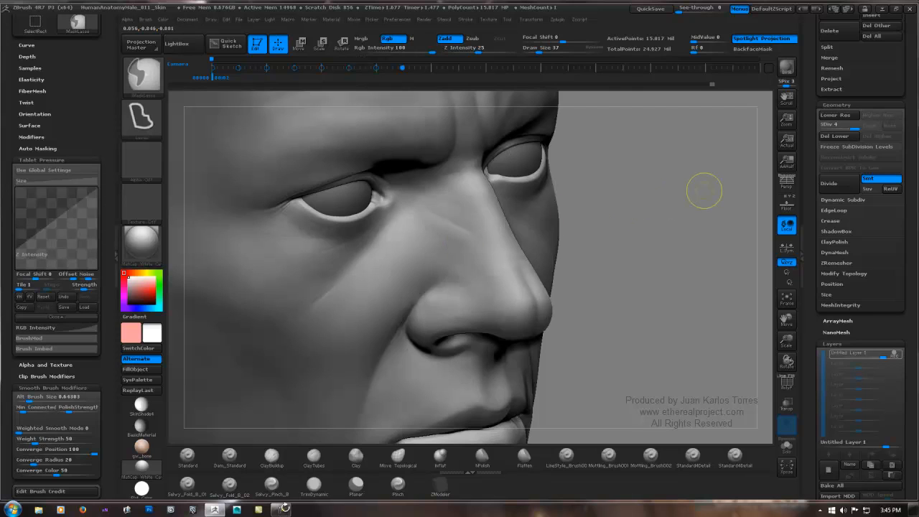
key(ctrl)
key(ctrl)
Step: Lower the sculpt to subdivision level 3 for working on the neck
mouse_move(629, 189)
shift+right_down()
mouse_move(574, 189)
mouse_move(573, 115)
shift+right_up()
mouse_move(623, 217)
alt+right_down()
mouse_move(633, 218)
mouse_move(547, 211)
mouse_move(492, 227)
mouse_move(424, 228)
mouse_move(585, 236)
mouse_move(571, 240)
alt+right_up()
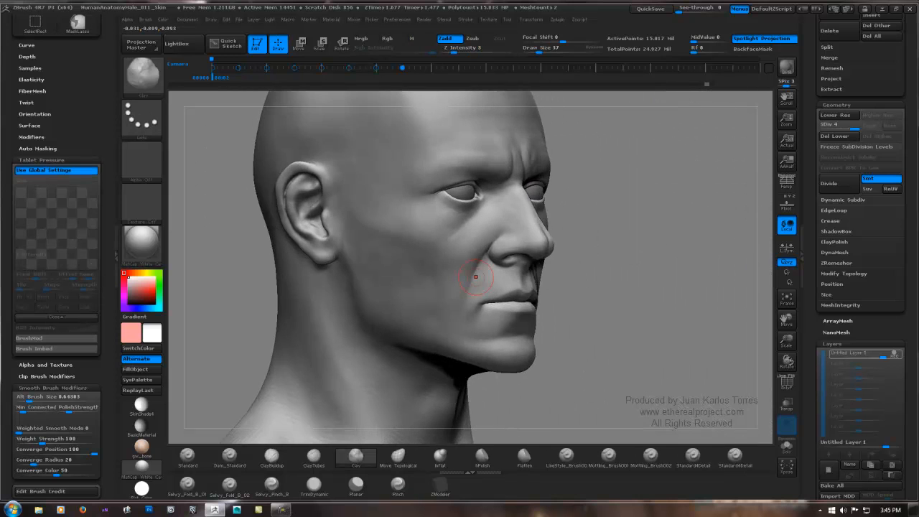
right_drag(475, 276, 478, 251)
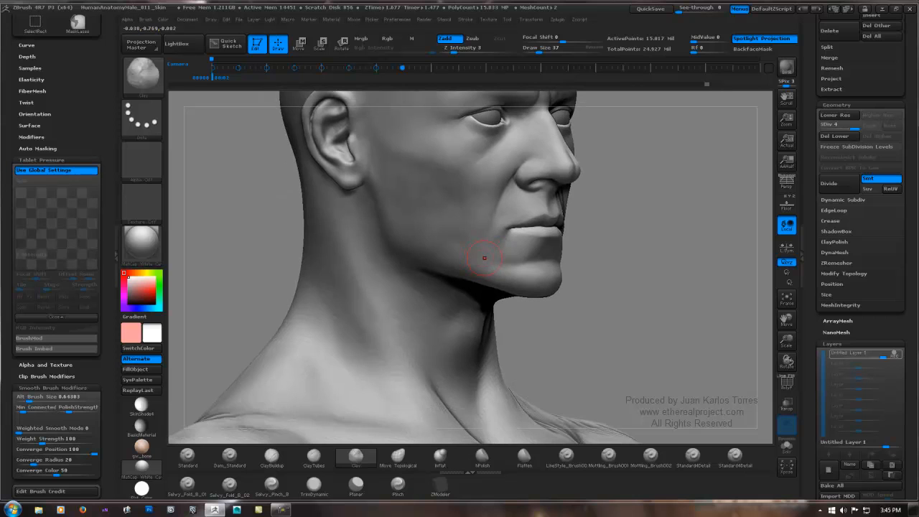
mouse_move(476, 247)
right_down()
mouse_move(359, 248)
mouse_move(448, 251)
right_up()
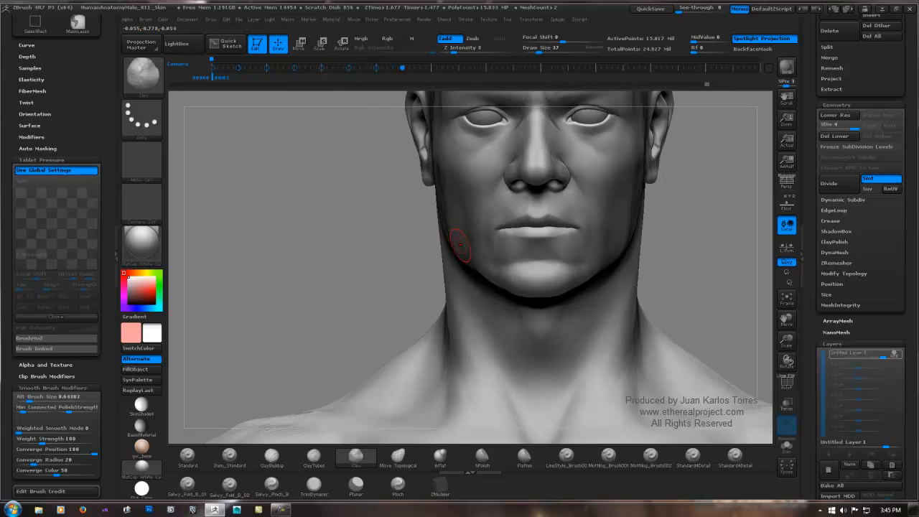
mouse_move(460, 246)
right_down()
mouse_move(431, 245)
mouse_move(466, 242)
right_up()
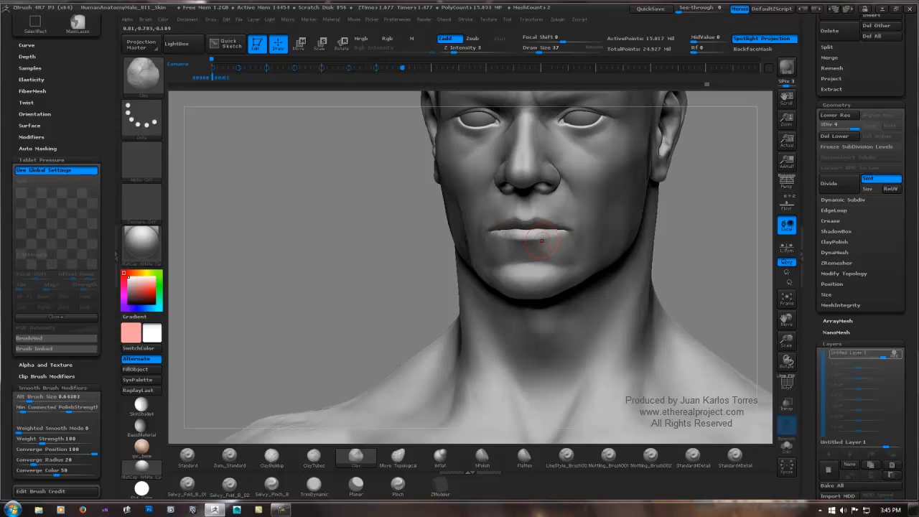
alt+right_drag(567, 281, 519, 164)
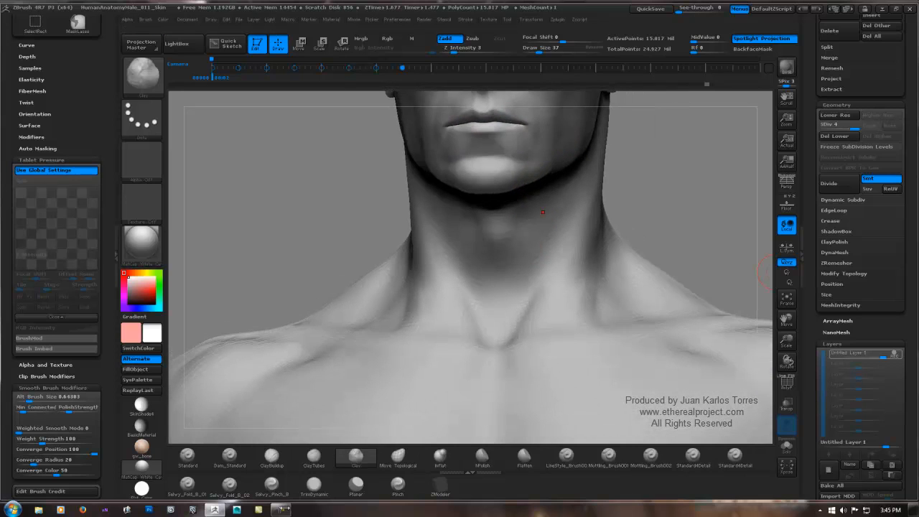
click(835, 126)
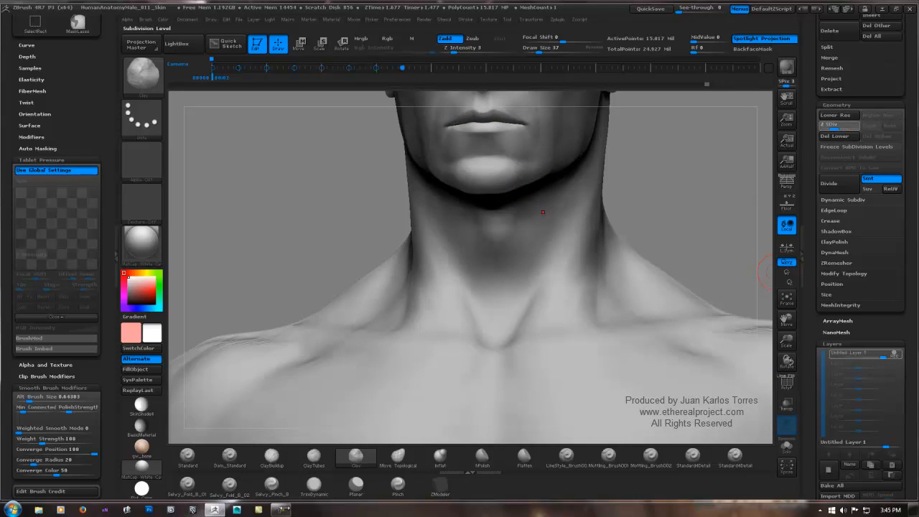
mouse_move(497, 226)
ctrl+right_down()
mouse_move(504, 280)
mouse_move(535, 281)
ctrl+right_up()
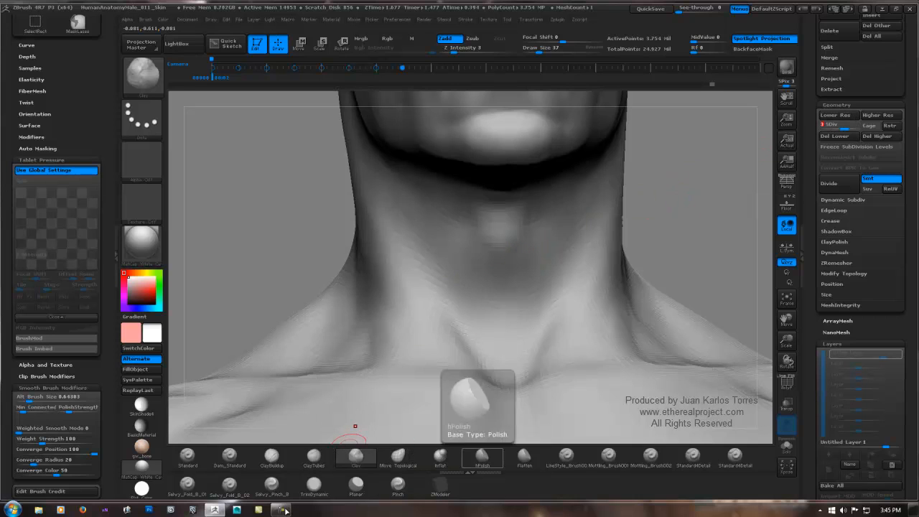
Step: Carve a long curved crease around the front and side of the neck below the jaw with LineStyle_Brush001
click(566, 455)
mouse_move(499, 250)
right_down()
mouse_move(505, 229)
mouse_move(484, 254)
mouse_move(410, 257)
right_up()
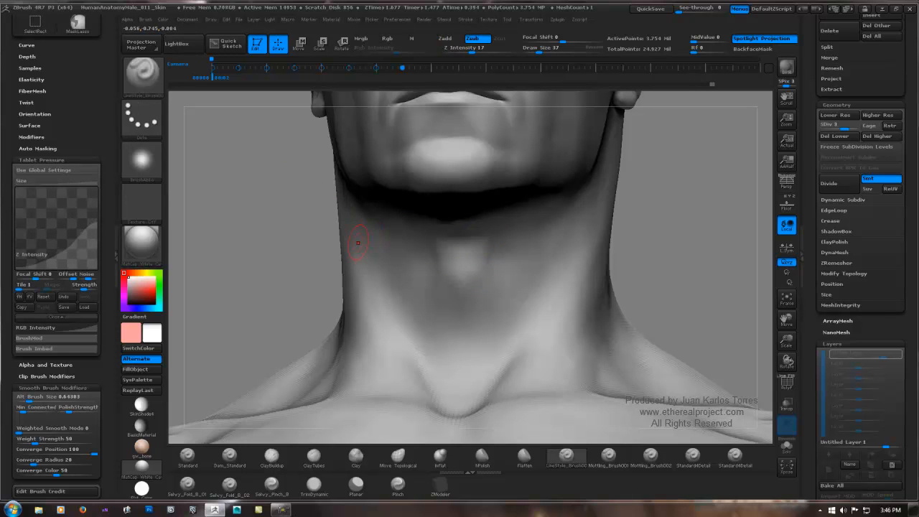
mouse_move(353, 241)
right_down()
mouse_move(337, 244)
mouse_move(355, 243)
right_up()
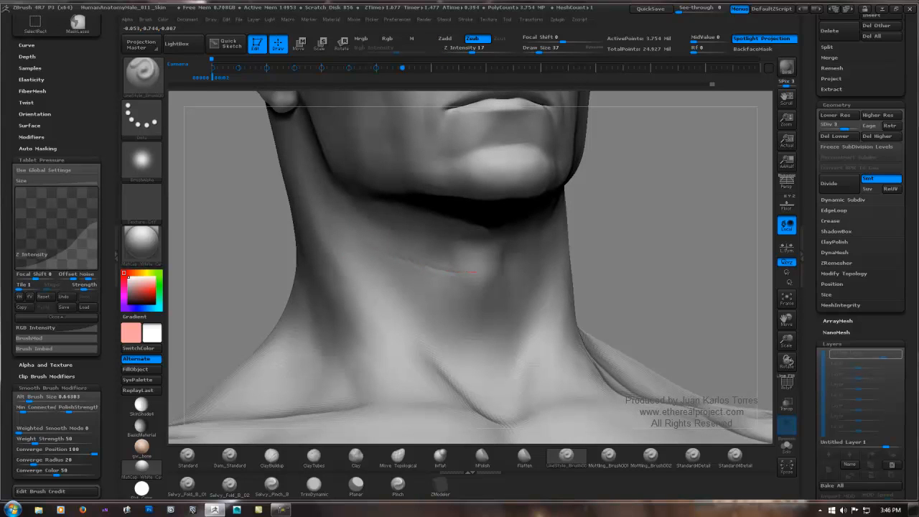
right_drag(560, 248, 459, 248)
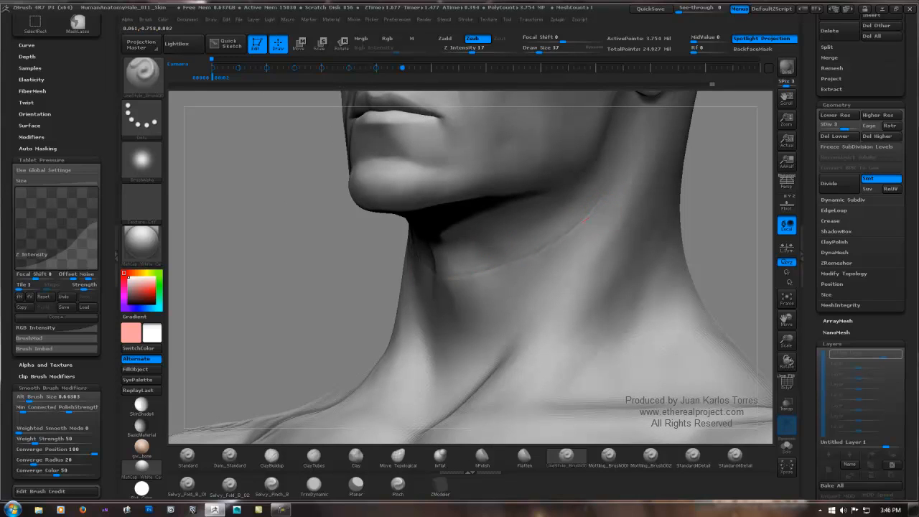
Step: Soften the long crease below the jaw with smoothing and extend it around both sides of the neck
key(shift)
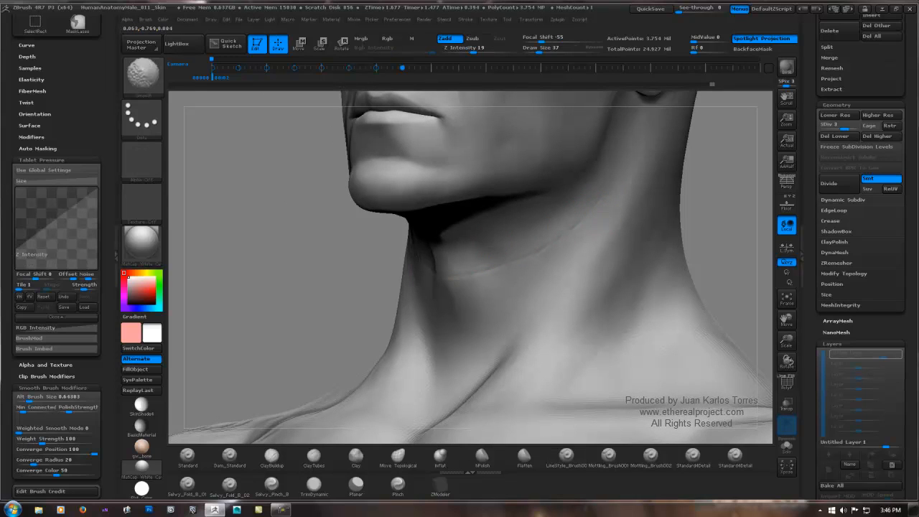
right_drag(338, 258, 448, 264)
key(shift)
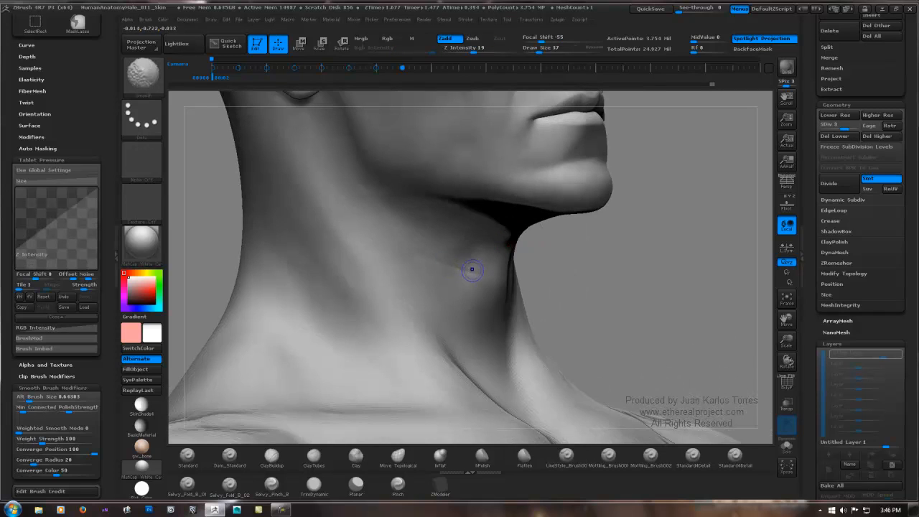
right_drag(403, 223, 427, 261)
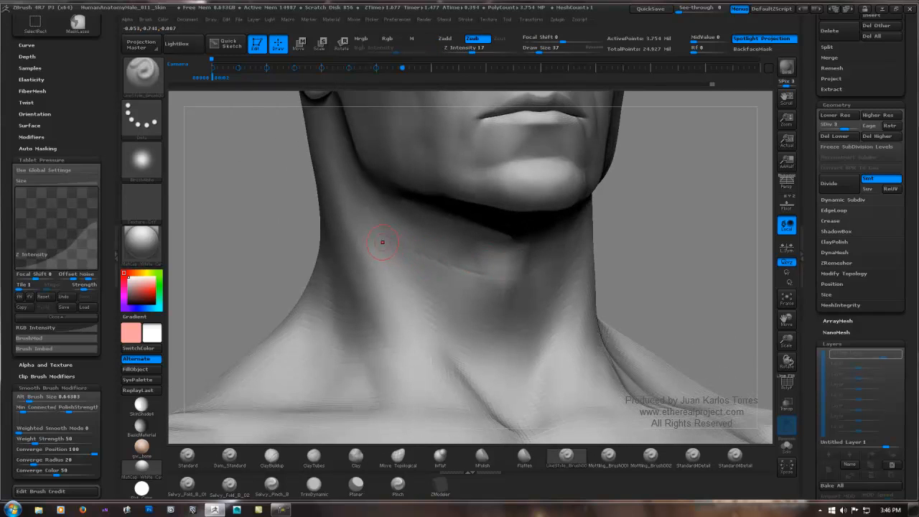
key(shift)
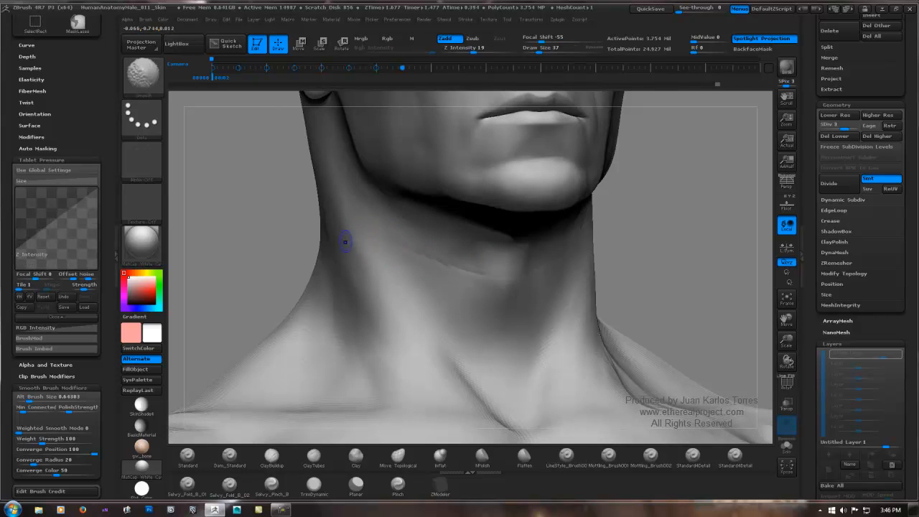
right_drag(502, 272, 445, 272)
right_drag(625, 214, 564, 206)
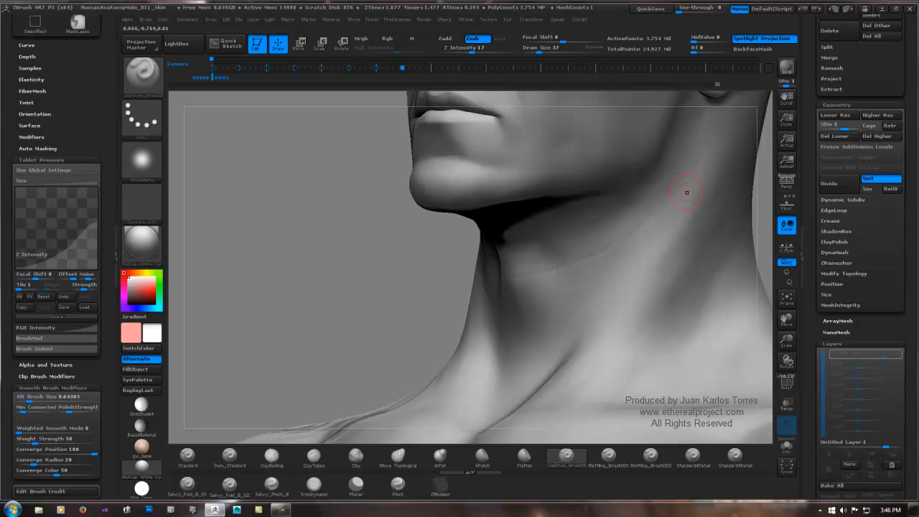
Step: Carve short fine creases across the front of the throat with LineStyle_Brush001 and smooth their ends into the neck
key(shift)
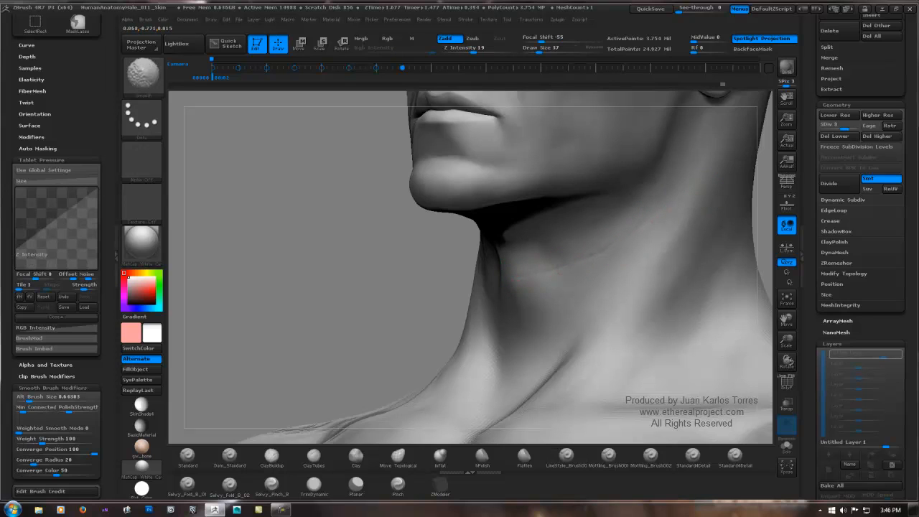
right_drag(518, 267, 593, 259)
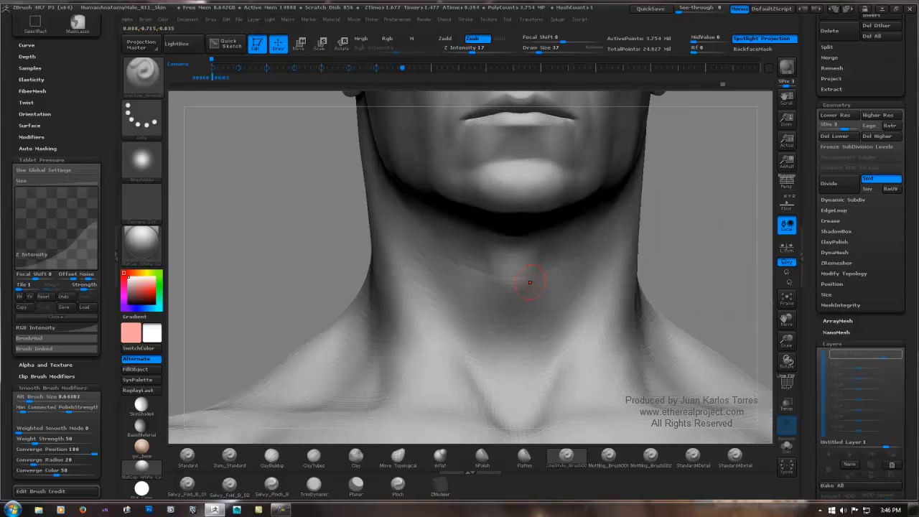
right_drag(530, 283, 552, 275)
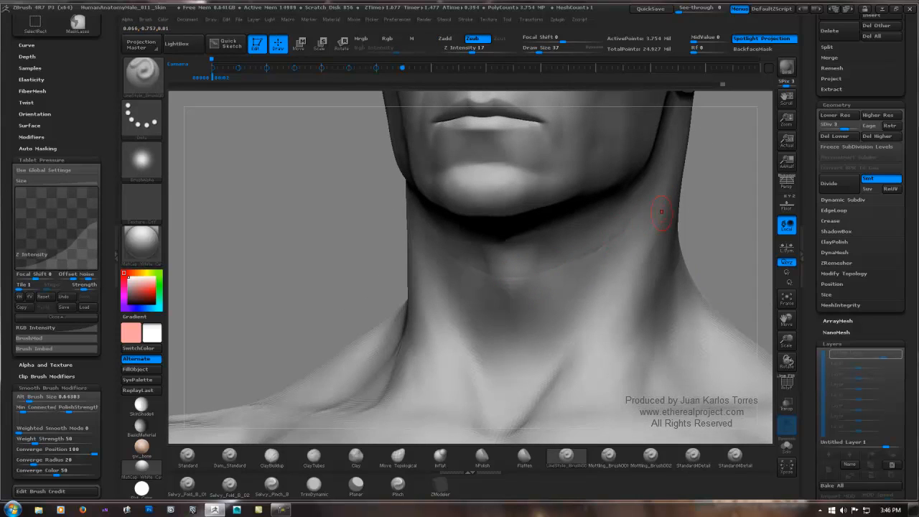
key(shift)
right_drag(581, 246, 529, 308)
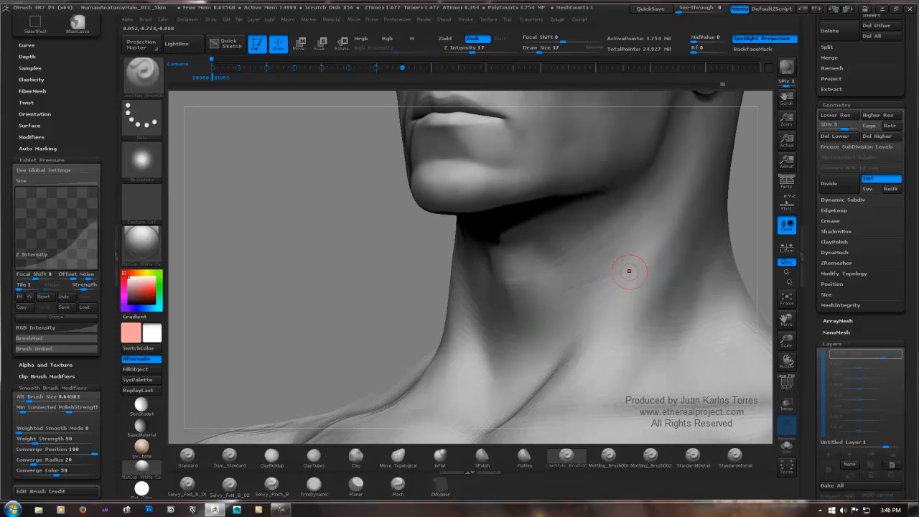
Step: Carve a second, fainter crease beneath the first one on the side of the neck and smooth it
mouse_move(544, 296)
mouse_down()
mouse_move(526, 294)
mouse_move(589, 266)
mouse_up()
right_drag(588, 266, 667, 276)
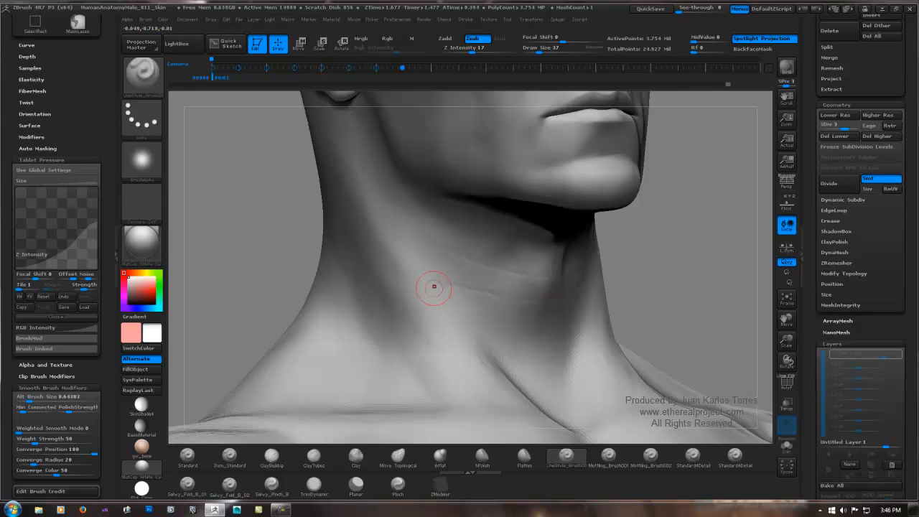
key(shift)
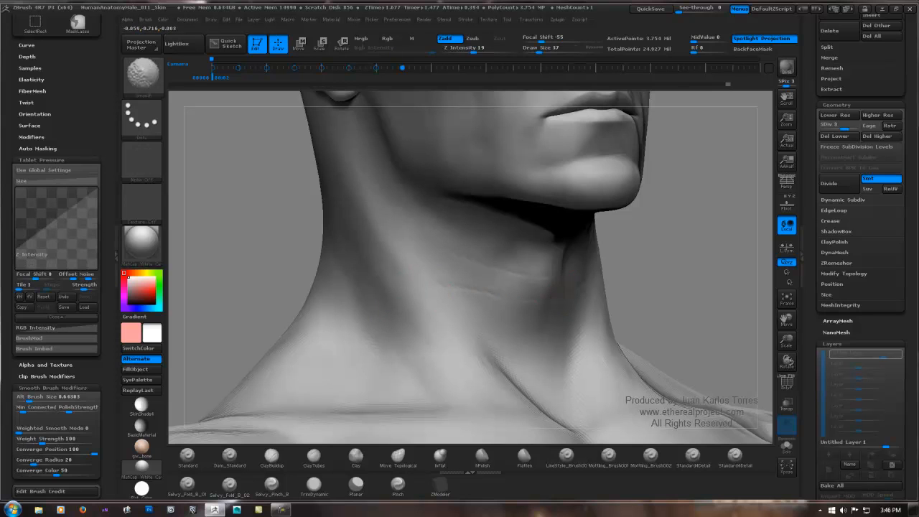
right_drag(578, 273, 496, 276)
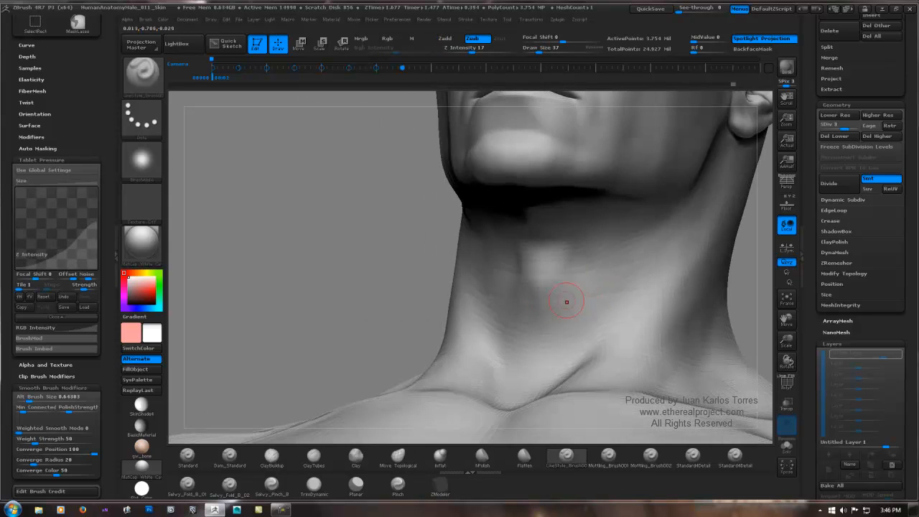
Step: Carve a lower crease across the throat beneath the Adam's apple and blend it toward the side of the neck
drag(554, 298, 602, 293)
key(shift)
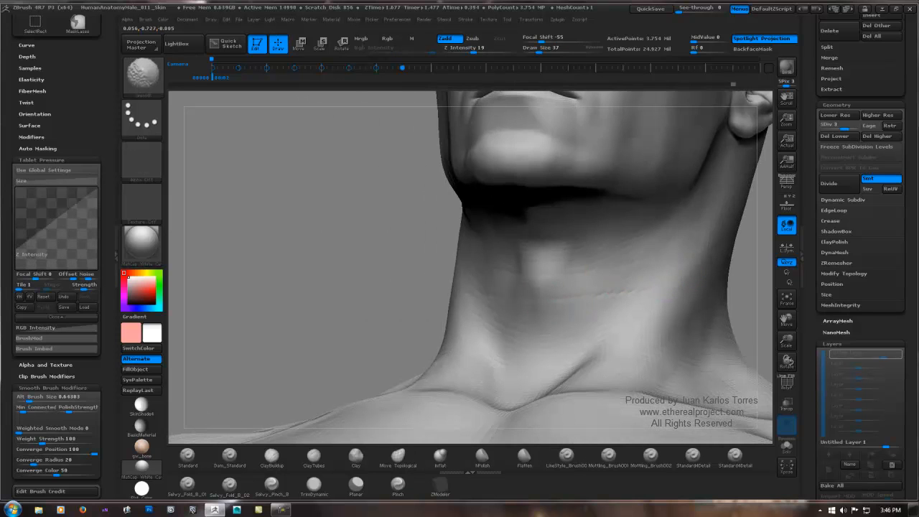
right_drag(441, 290, 490, 298)
key(ctrl)
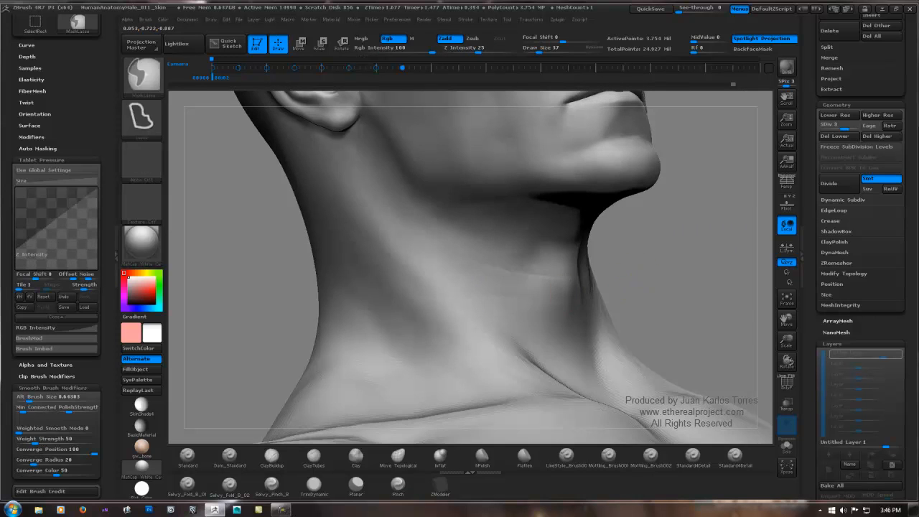
ctrl+right_drag(610, 297, 610, 256)
mouse_move(659, 239)
right_down()
mouse_move(632, 240)
mouse_move(617, 254)
mouse_move(616, 277)
mouse_move(605, 276)
right_up()
ctrl+right_drag(605, 275, 603, 327)
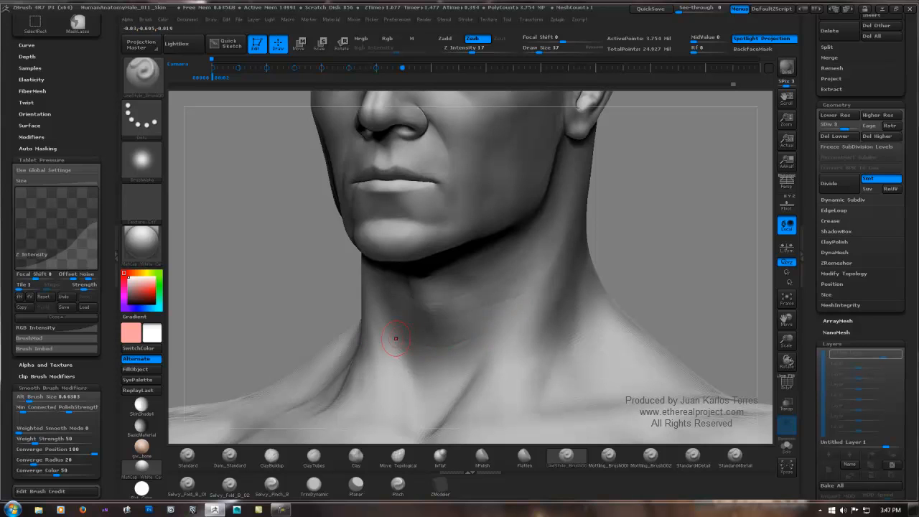
Step: Smooth the throat creases and add fine lines between the lower throat fold and the jaw
key(shift)
right_drag(472, 304, 433, 288)
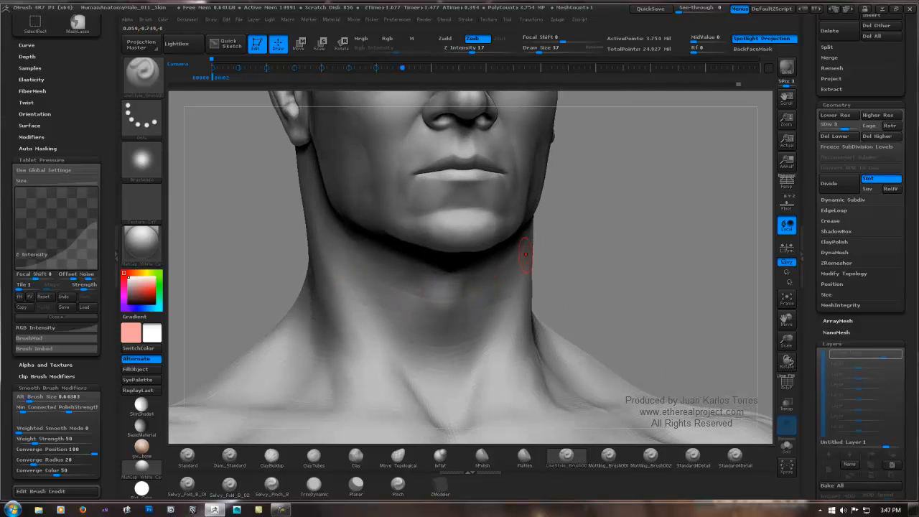
right_drag(525, 253, 486, 250)
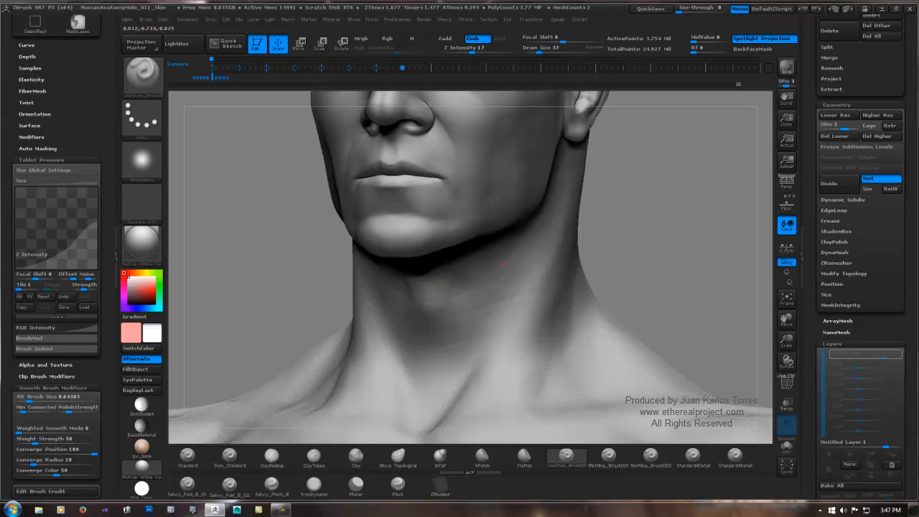
key(shift)
mouse_move(517, 287)
shift+mouse_down()
mouse_move(520, 296)
mouse_move(530, 290)
shift+mouse_up()
ctrl+right_drag(554, 268, 609, 238)
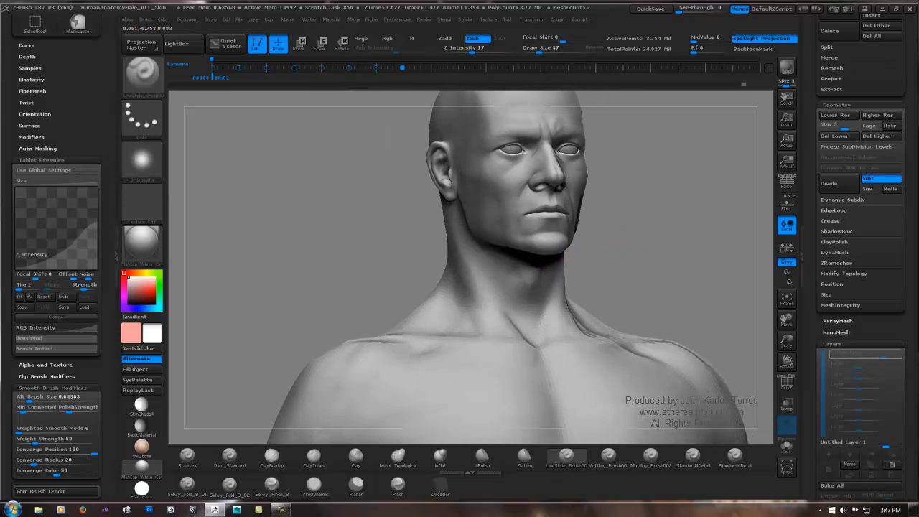
Step: Carve faint creases across the side of the neck below the ear and smooth them into the skin
right_drag(557, 262, 603, 255)
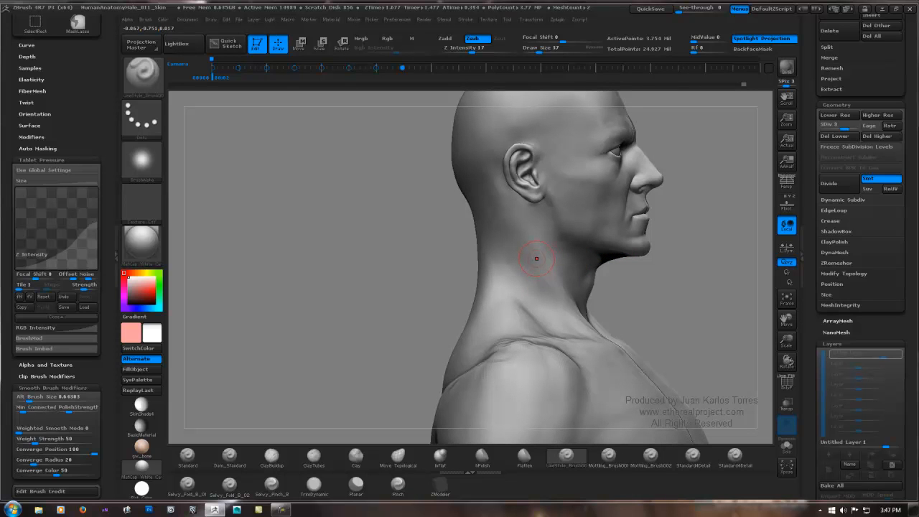
mouse_move(549, 261)
right_down()
mouse_move(499, 263)
mouse_move(543, 258)
mouse_move(547, 290)
mouse_move(573, 289)
right_up()
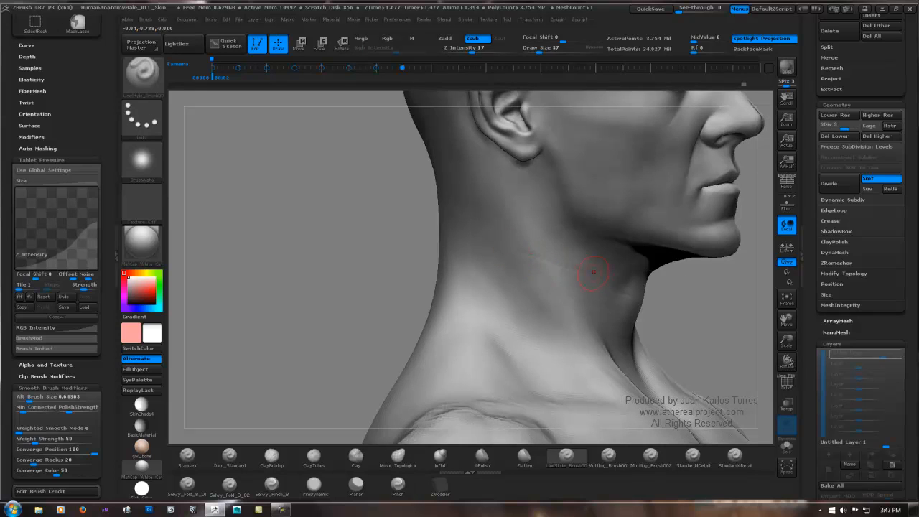
key(shift)
key(shift)
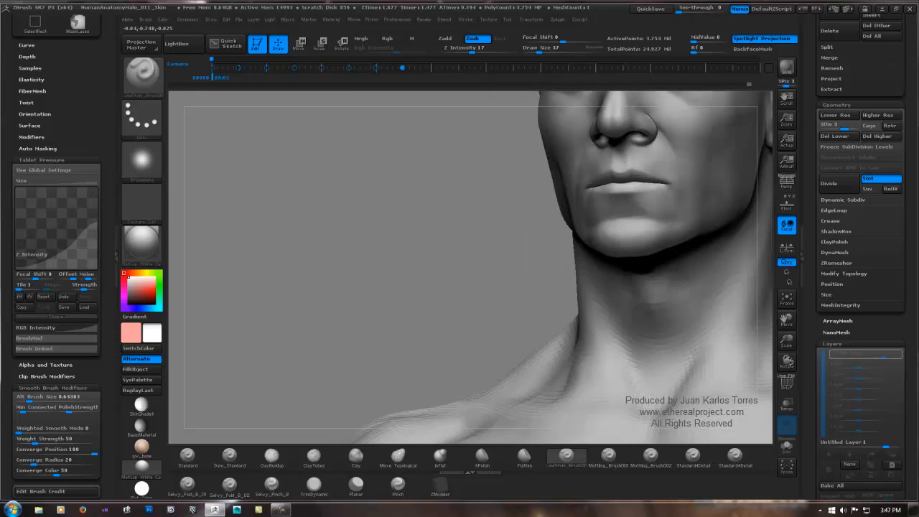
drag(488, 251, 352, 244)
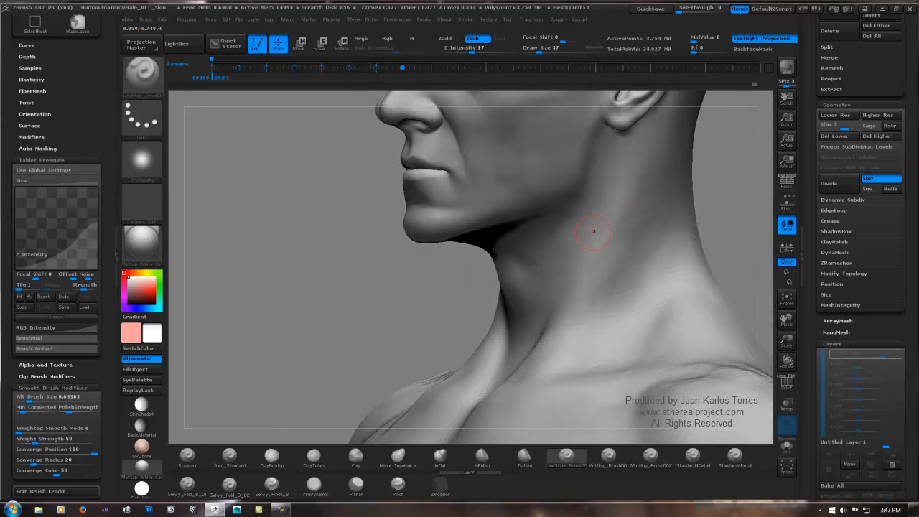
Step: Add short, subtle creases over the side neck muscle and soften them with smoothing
key(shift)
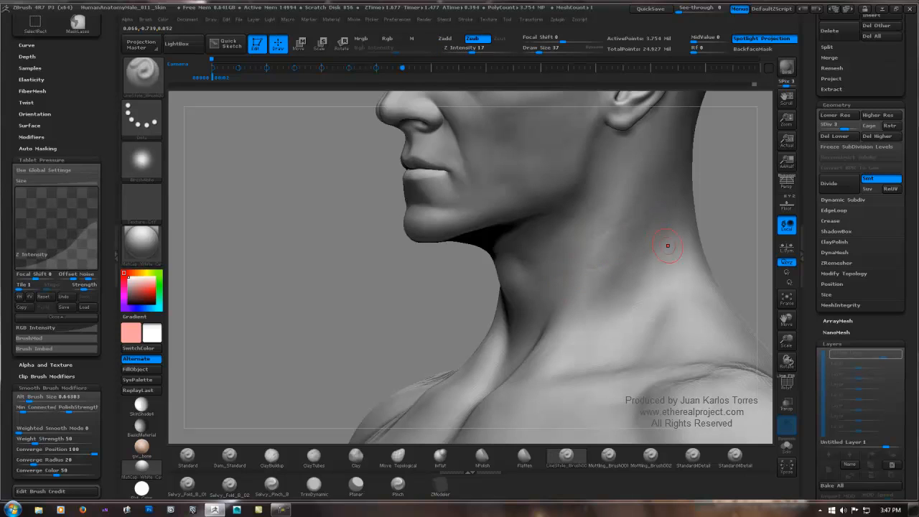
key(shift)
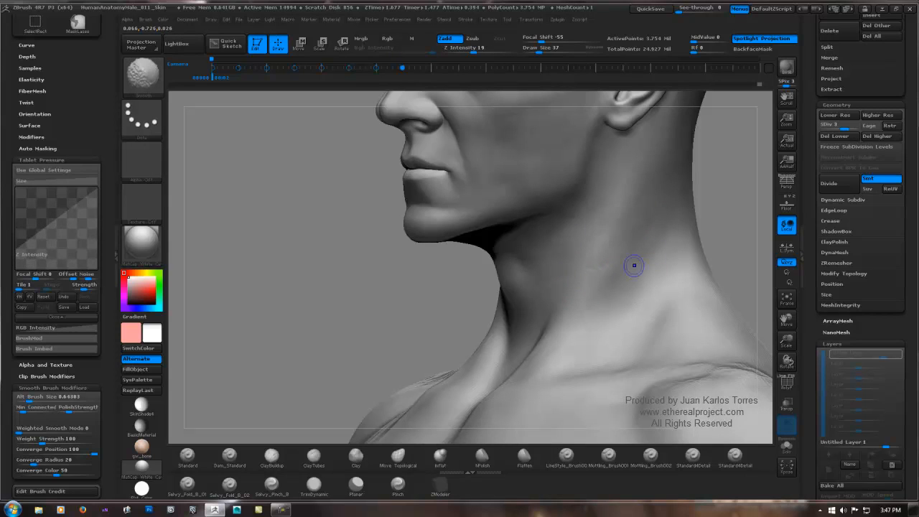
key(shift)
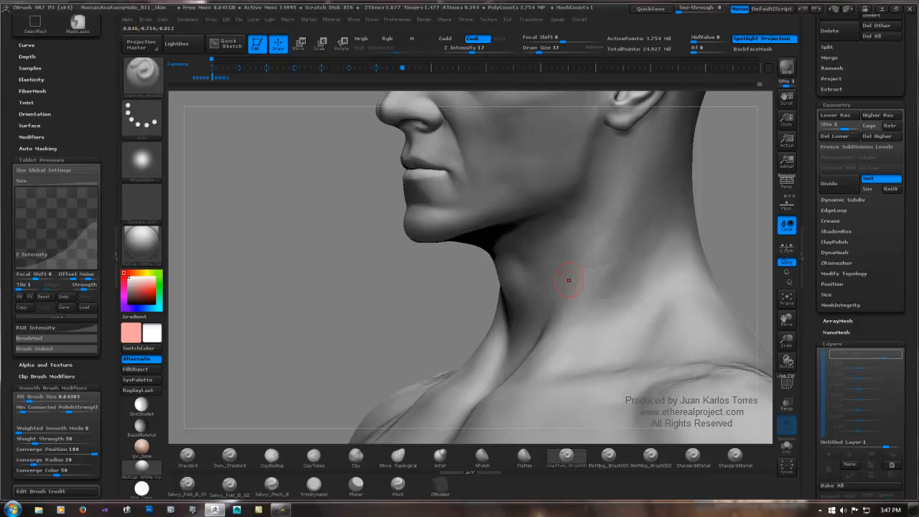
drag(316, 295, 463, 298)
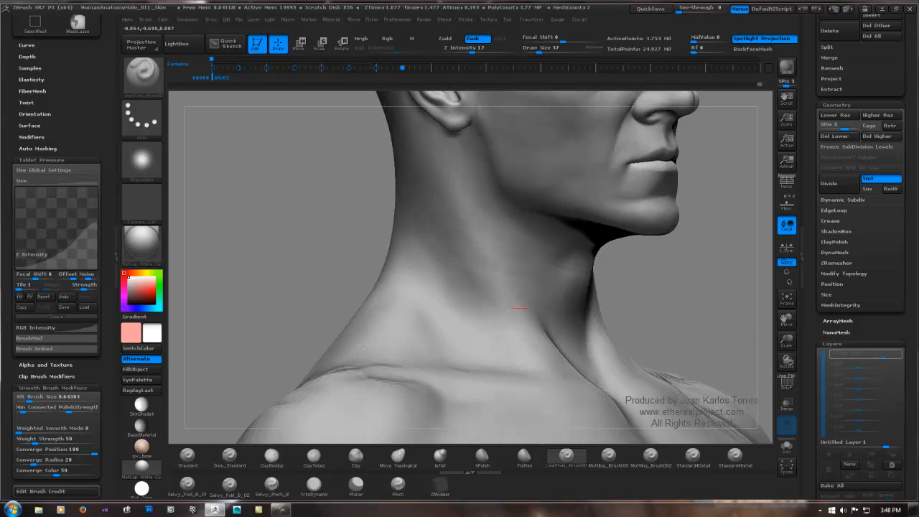
key(shift)
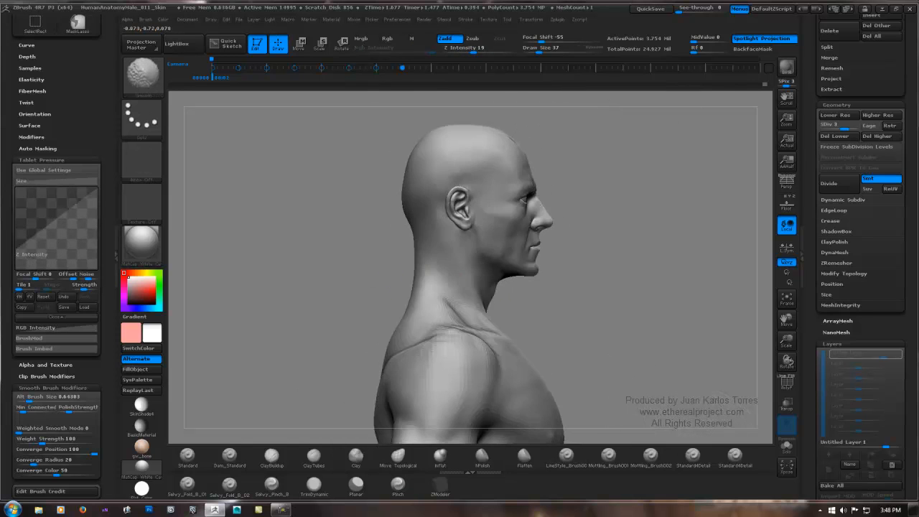
Step: Carve horizontal creases across the back of the neck and smooth their outer ends
drag(513, 264, 599, 262)
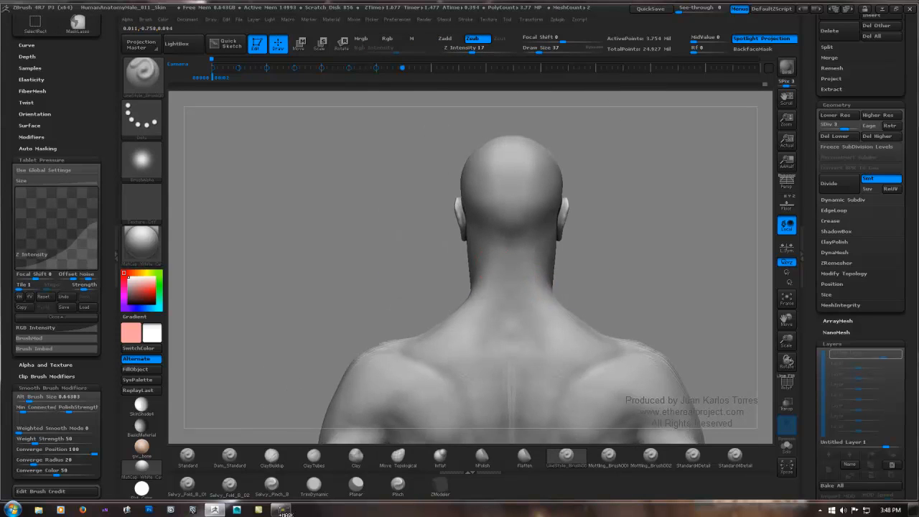
ctrl+right_drag(280, 513, 287, 402)
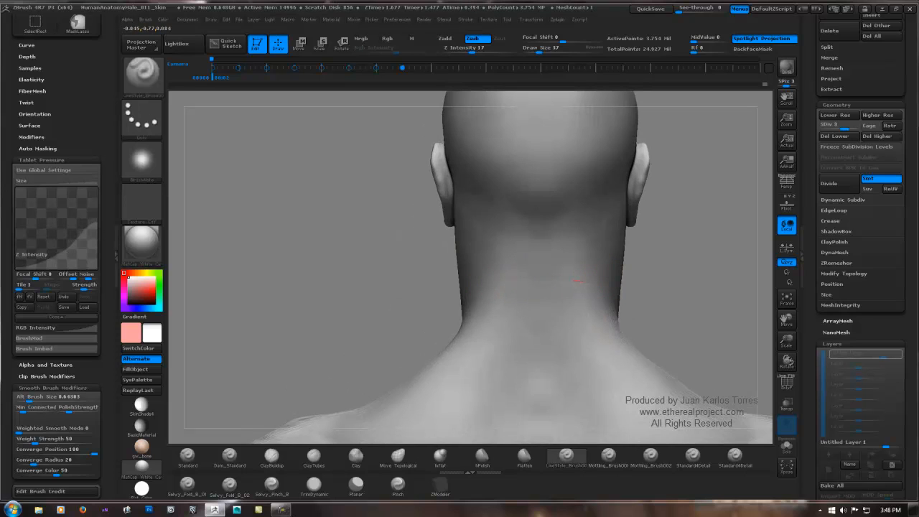
mouse_move(501, 283)
mouse_down()
mouse_move(491, 284)
mouse_move(587, 280)
mouse_up()
shift+drag(588, 280, 504, 278)
key(shift)
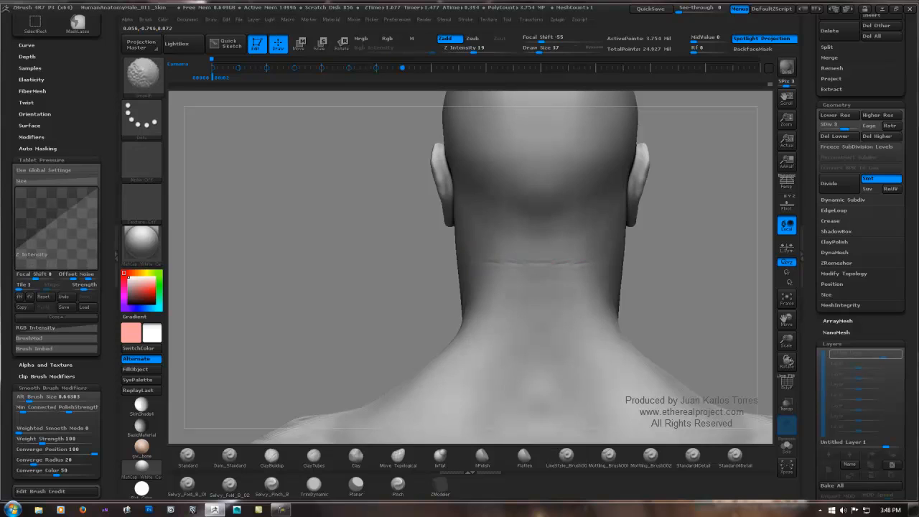
alt+right_drag(473, 250, 423, 268)
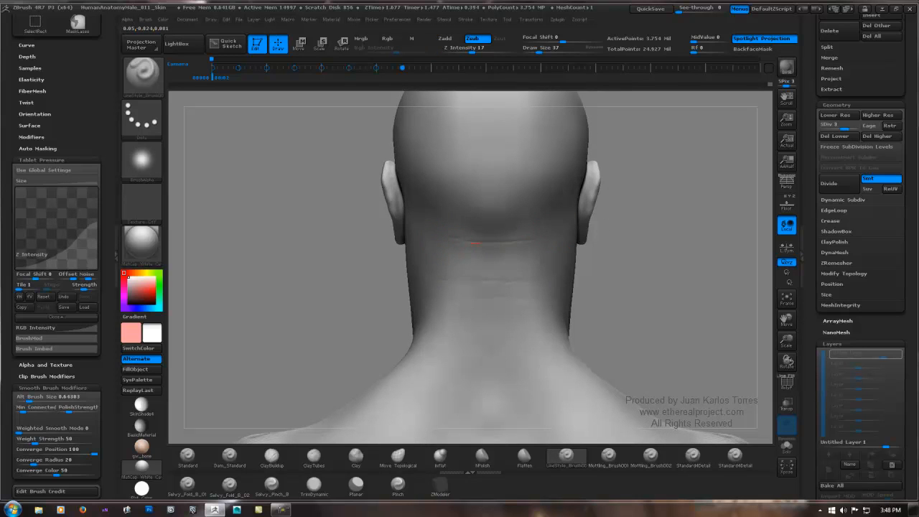
Step: Add more horizontal nape creases at the skull base and lower on the neck, softening them with smoothing
key(shift)
key(shift)
drag(460, 313, 535, 316)
key(shift)
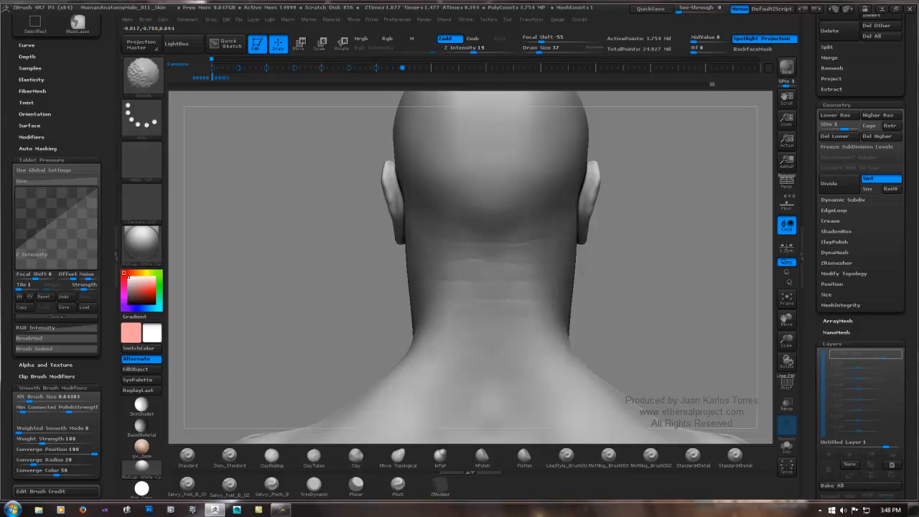
Step: Set up the ClayTubes brush with no alpha and a Z Intensity of 3 for working on the nape
mouse_move(567, 287)
mouse_down()
mouse_move(659, 251)
mouse_move(604, 233)
mouse_up()
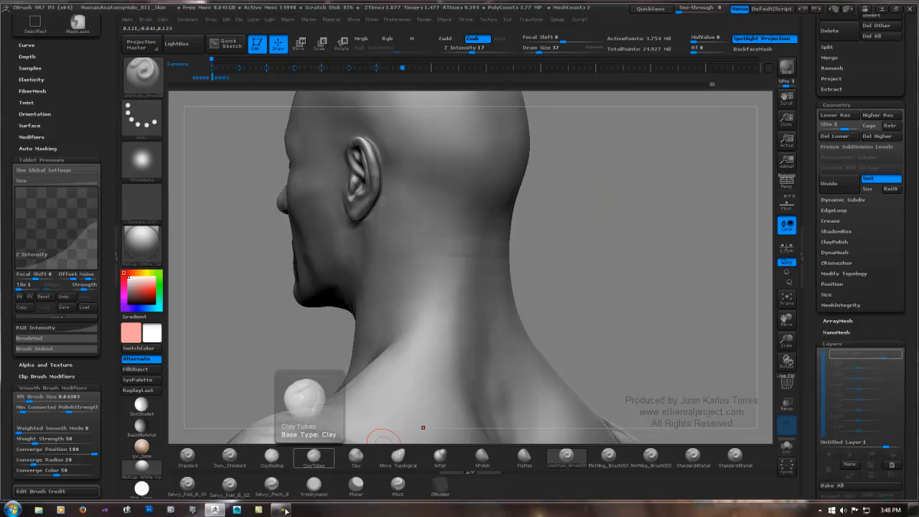
click(313, 458)
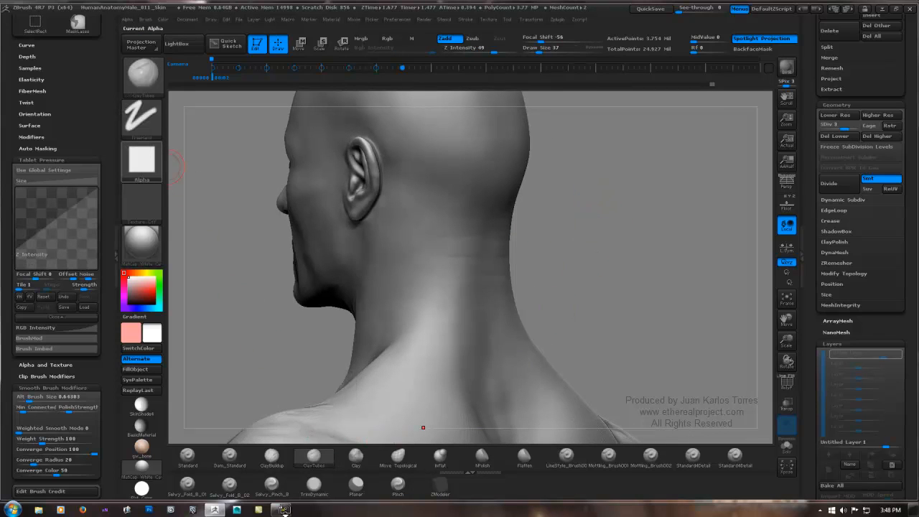
click(142, 162)
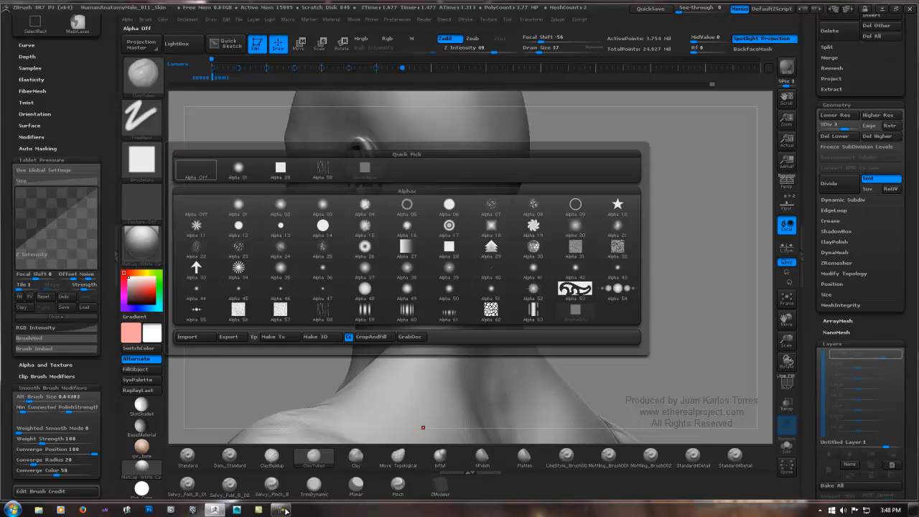
click(196, 170)
mouse_move(559, 180)
right_down()
mouse_move(462, 220)
mouse_move(476, 226)
right_up()
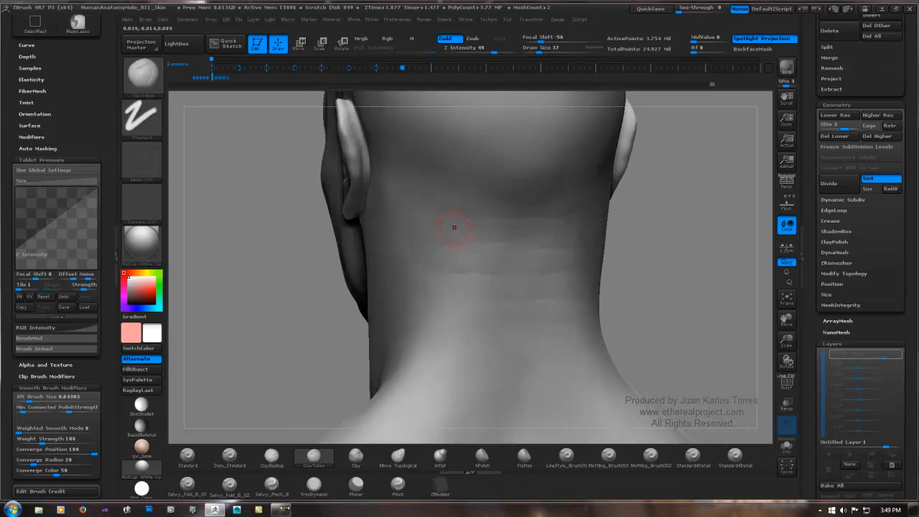
key(space)
drag(459, 262, 444, 263)
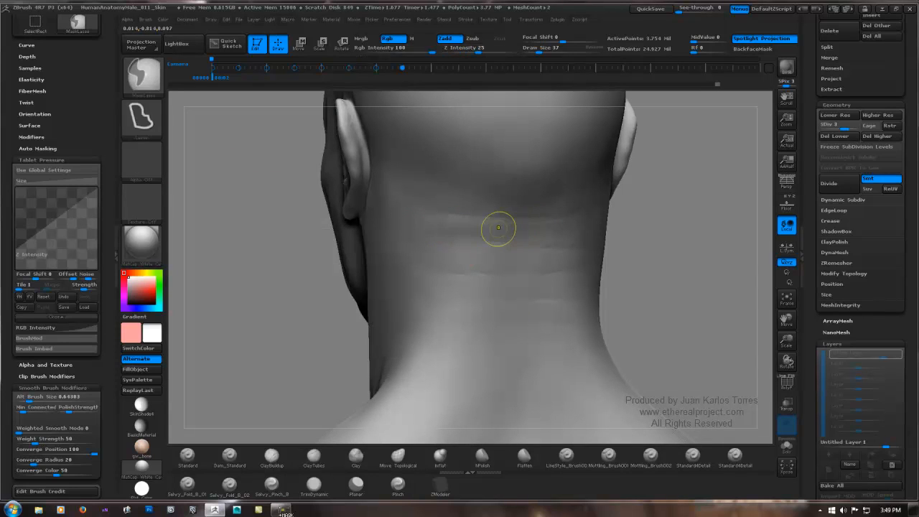
key(space)
drag(495, 282, 490, 282)
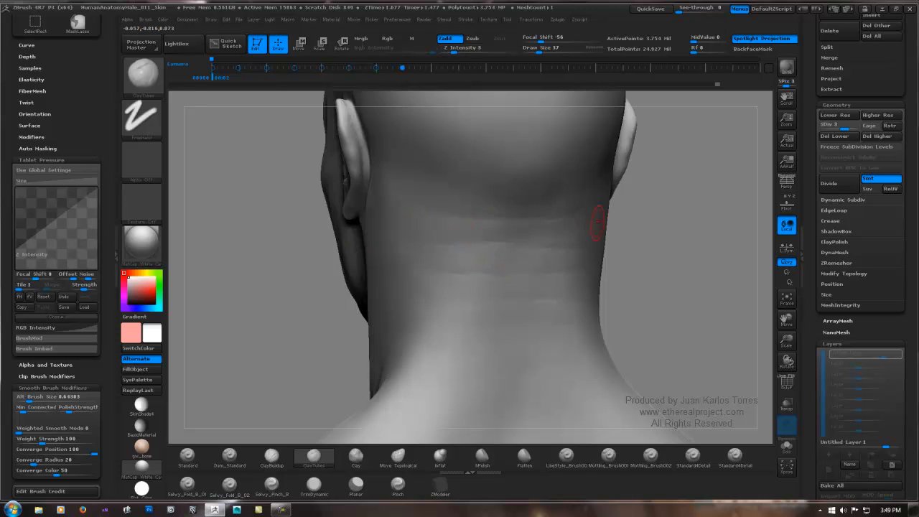
Step: Build up subtle skin volume between the horizontal nape creases, smooth it, and undo the last stroke
drag(679, 222, 578, 221)
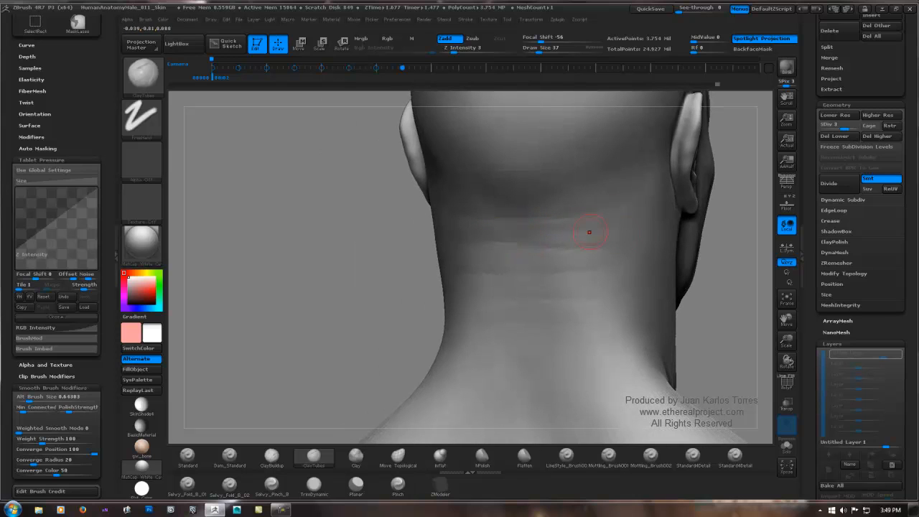
key(shift)
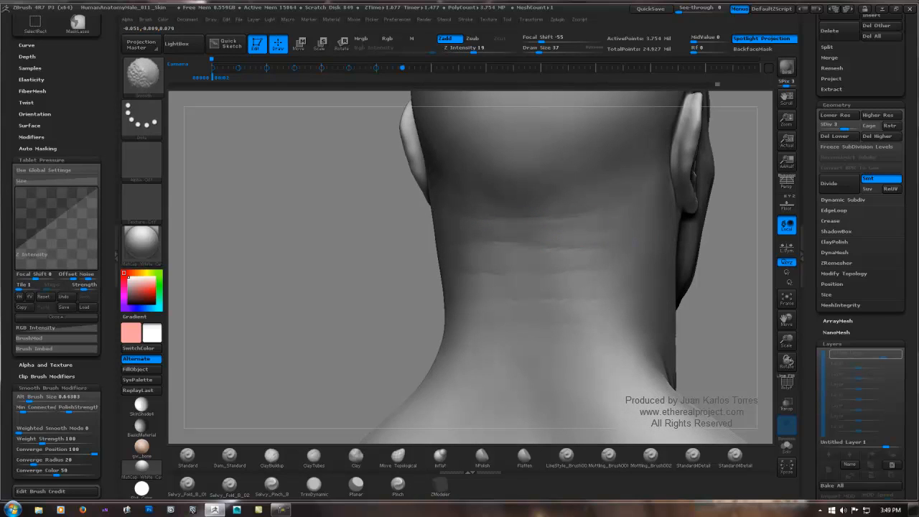
drag(387, 231, 509, 248)
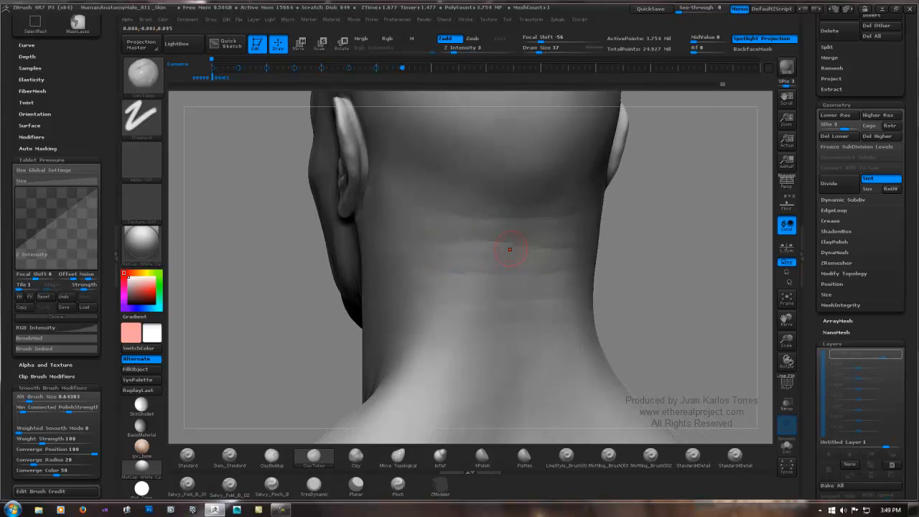
key(ctrl+z)
Step: Lasso-mask bands between the upper nape creases and build up the skin along their edges with the mask inverted
mouse_move(406, 207)
ctrl+shift+mouse_down()
mouse_move(474, 240)
mouse_move(590, 231)
mouse_move(518, 220)
ctrl+shift+mouse_up()
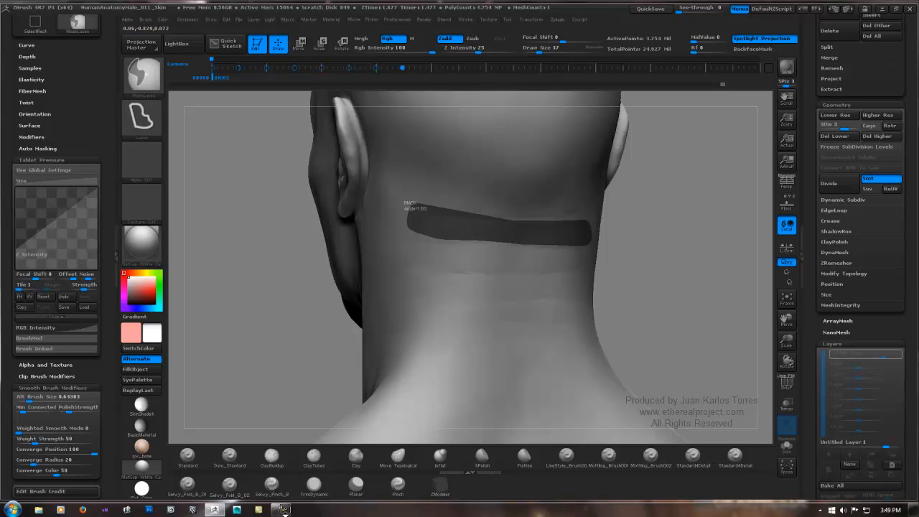
ctrl+drag(408, 205, 407, 208)
ctrl+drag(676, 222, 685, 231)
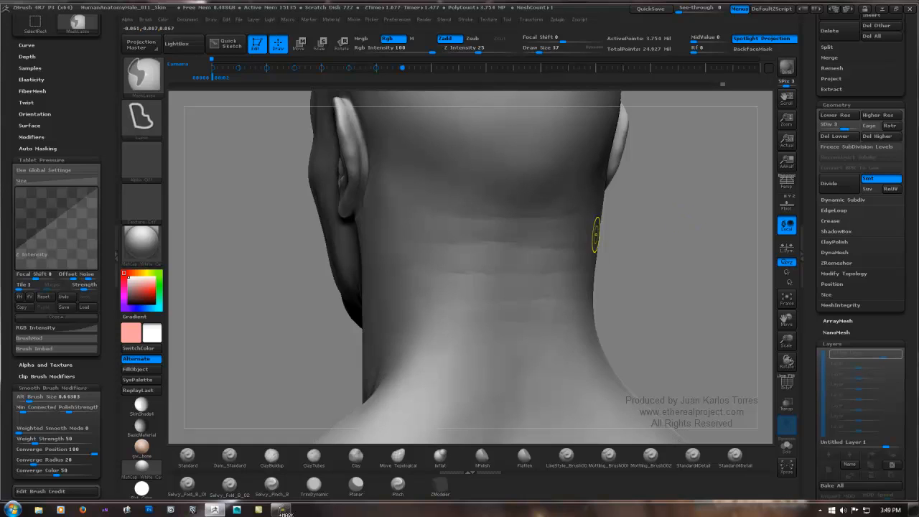
mouse_move(407, 244)
ctrl+mouse_down()
mouse_move(590, 250)
mouse_move(578, 269)
mouse_move(547, 272)
mouse_move(409, 273)
mouse_move(393, 244)
ctrl+mouse_up()
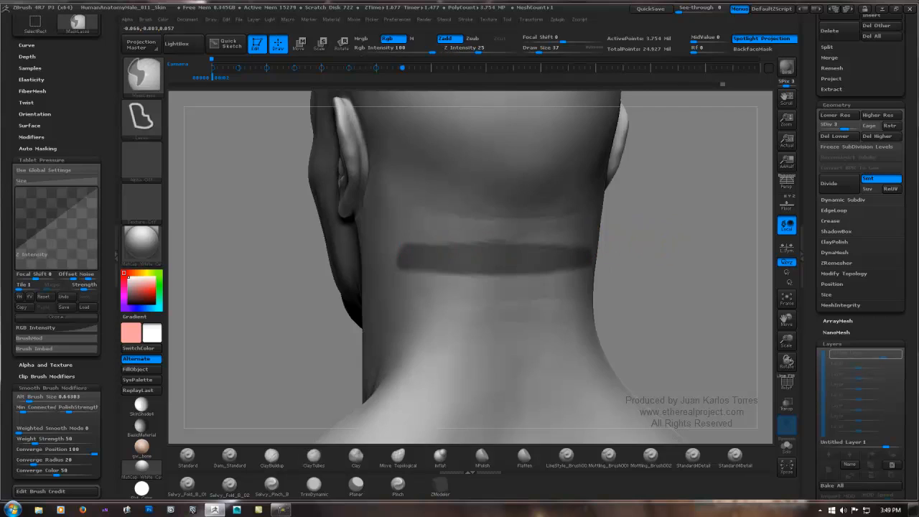
ctrl+click(651, 234)
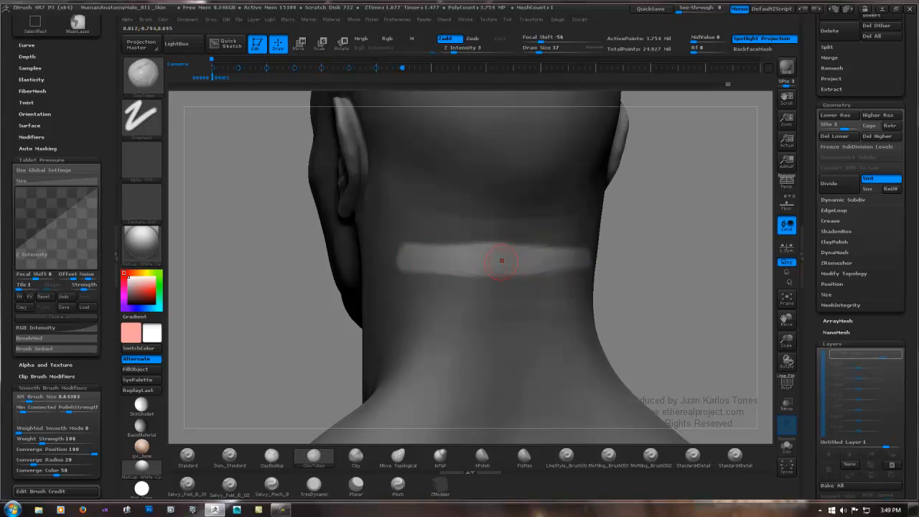
key(shift)
drag(619, 233, 511, 224)
ctrl+click(700, 260)
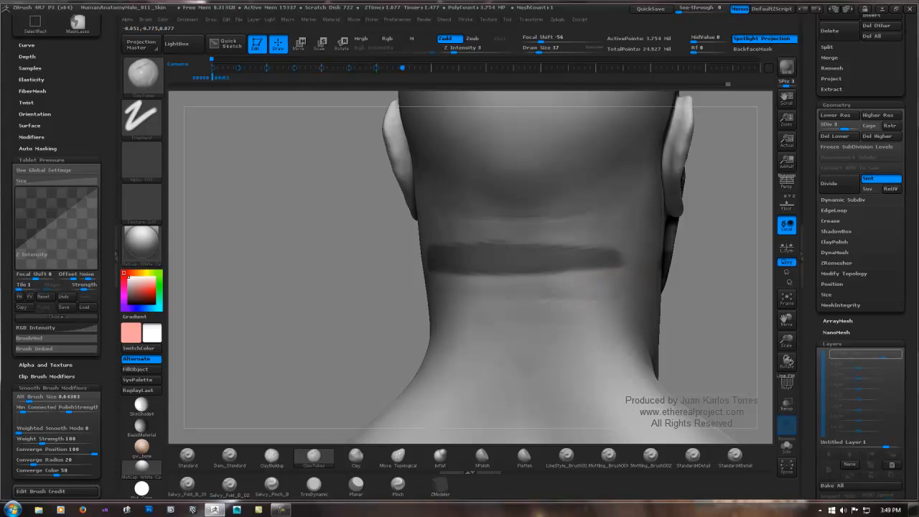
Step: Smooth the skin around the middle nape band, clear the mask, and soften the lower crease
key(shift)
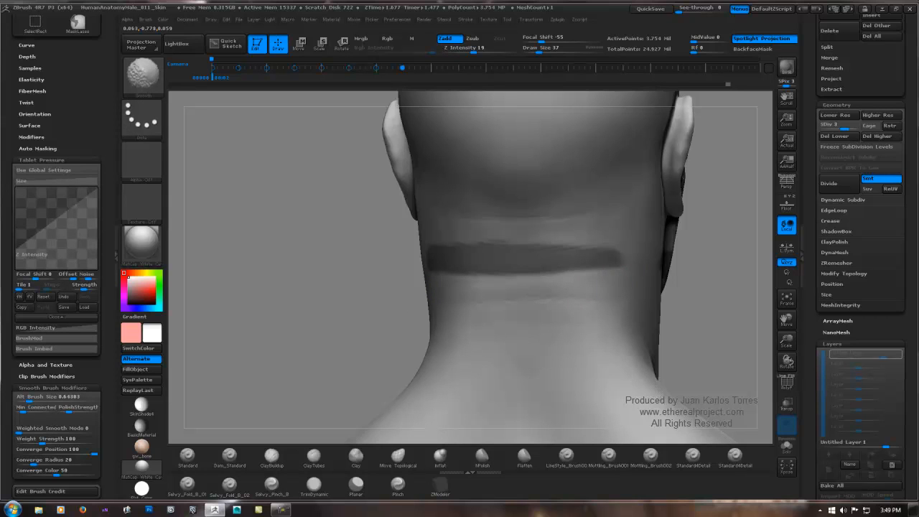
ctrl+drag(344, 308, 529, 316)
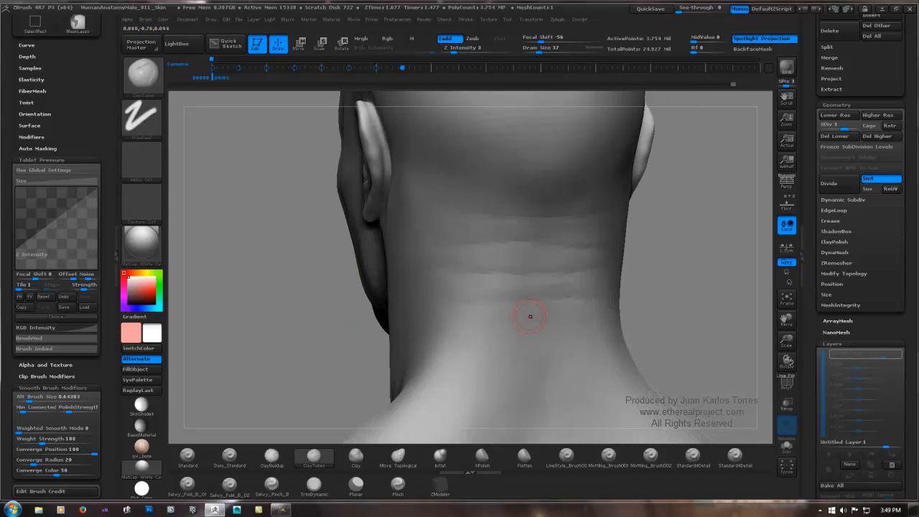
key(shift)
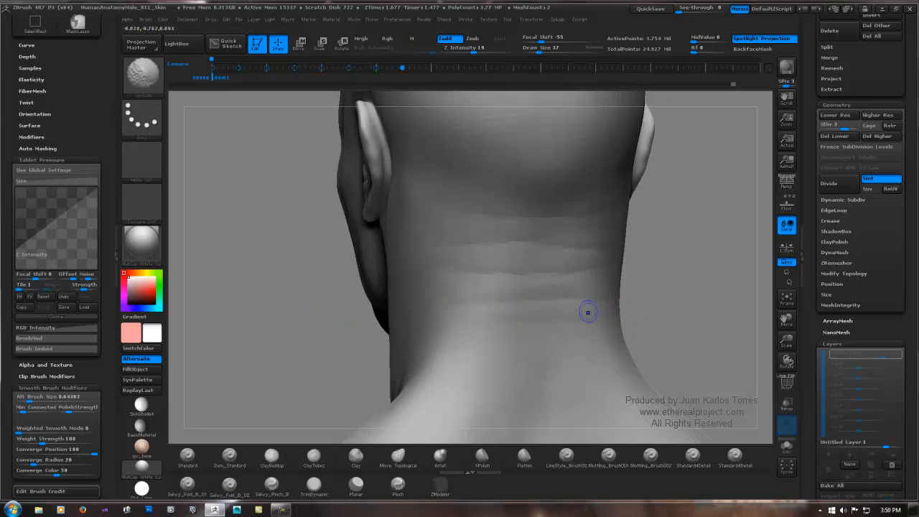
shift+drag(588, 312, 577, 294)
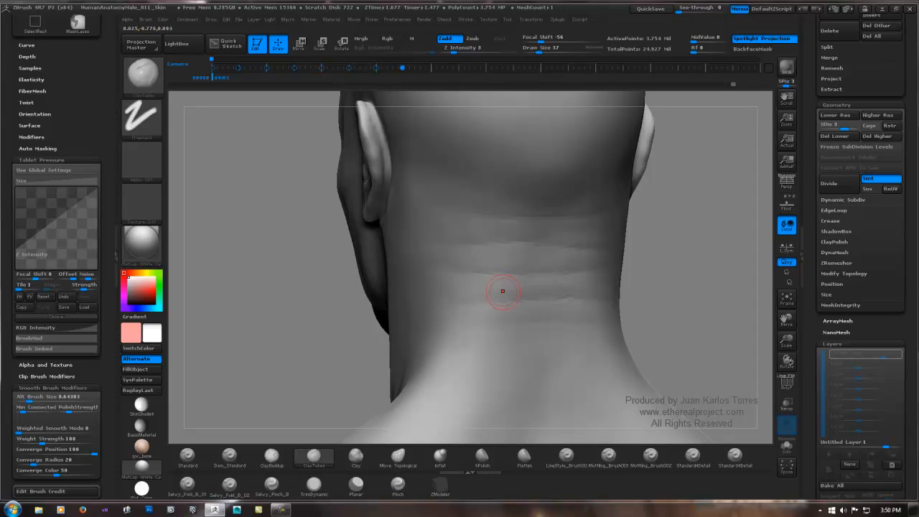
Step: Lasso-mask the band below the lowest nape crease to define its edge, clear the mask, and smooth the area
key(ctrl)
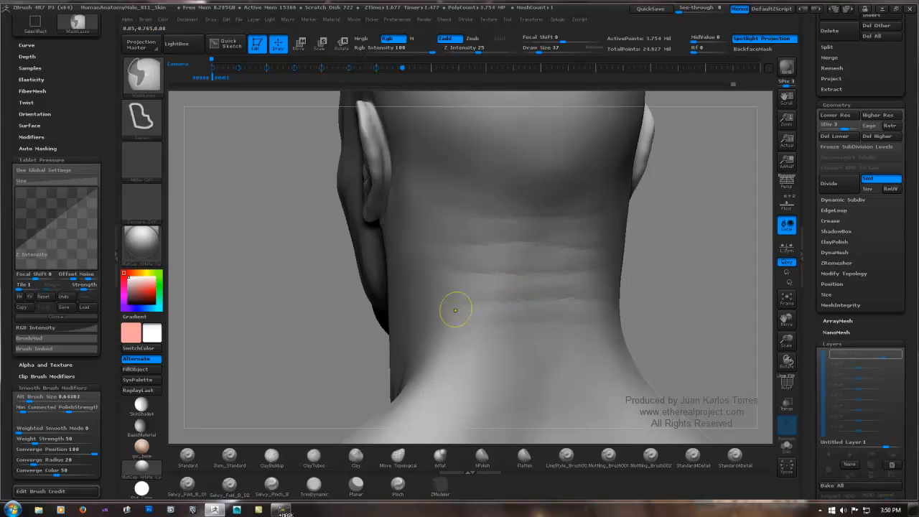
mouse_move(443, 305)
ctrl+mouse_down()
mouse_move(614, 306)
mouse_move(611, 325)
mouse_move(513, 328)
mouse_move(427, 315)
ctrl+mouse_up()
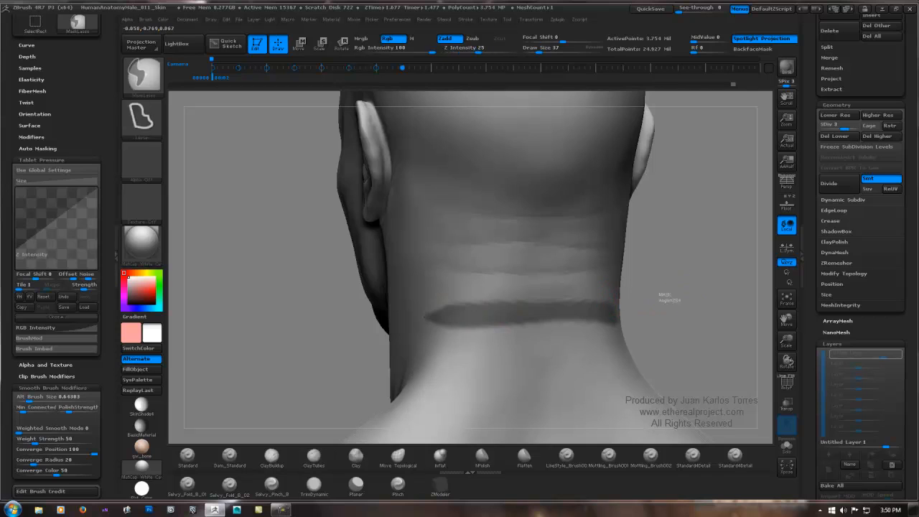
mouse_move(655, 290)
ctrl+mouse_down()
mouse_move(668, 293)
mouse_move(533, 283)
ctrl+mouse_up()
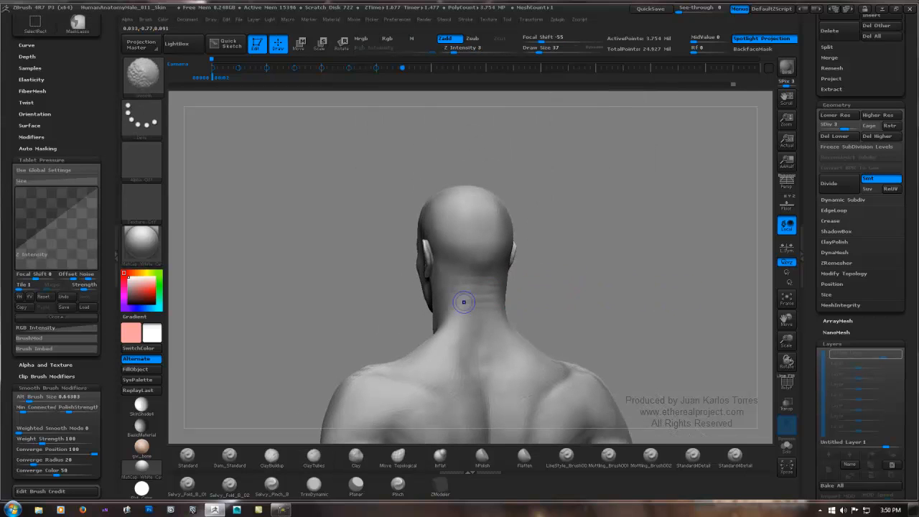
shift+drag(464, 302, 457, 285)
Step: Build up faint skin folds between the creases across the front of the throat with ClayTubes
drag(664, 279, 577, 285)
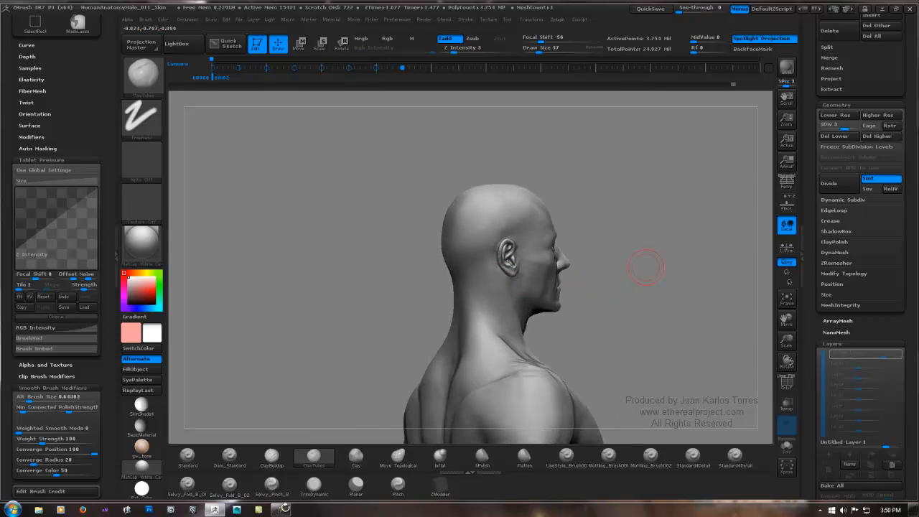
mouse_move(650, 268)
mouse_down()
mouse_move(582, 279)
mouse_move(567, 300)
mouse_move(558, 228)
mouse_up()
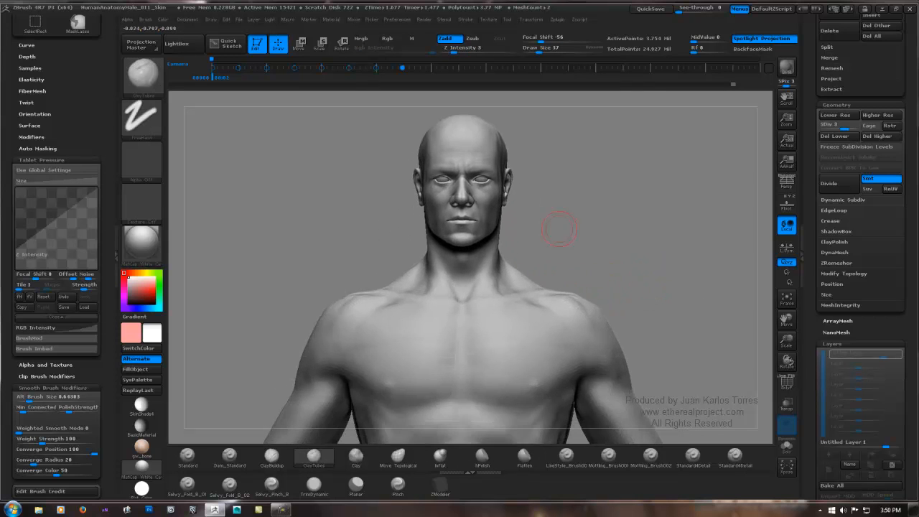
ctrl+right_drag(558, 228, 624, 288)
drag(623, 294, 579, 279)
ctrl+right_drag(578, 279, 608, 310)
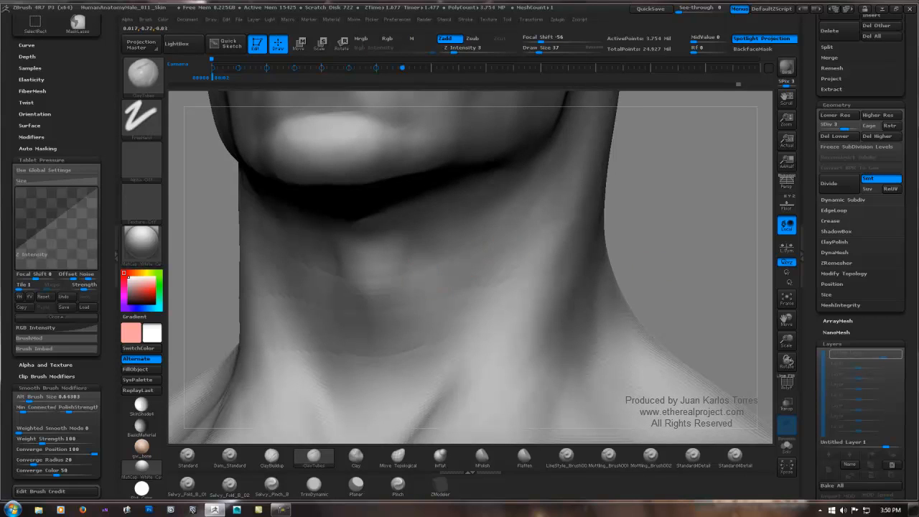
right_drag(345, 299, 401, 297)
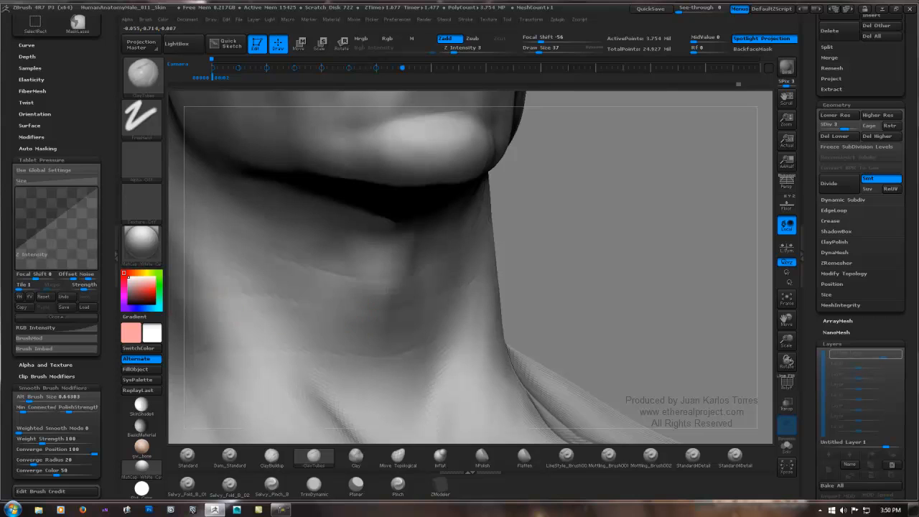
mouse_move(338, 331)
alt+right_down()
mouse_move(317, 316)
mouse_move(340, 284)
mouse_move(301, 276)
alt+right_up()
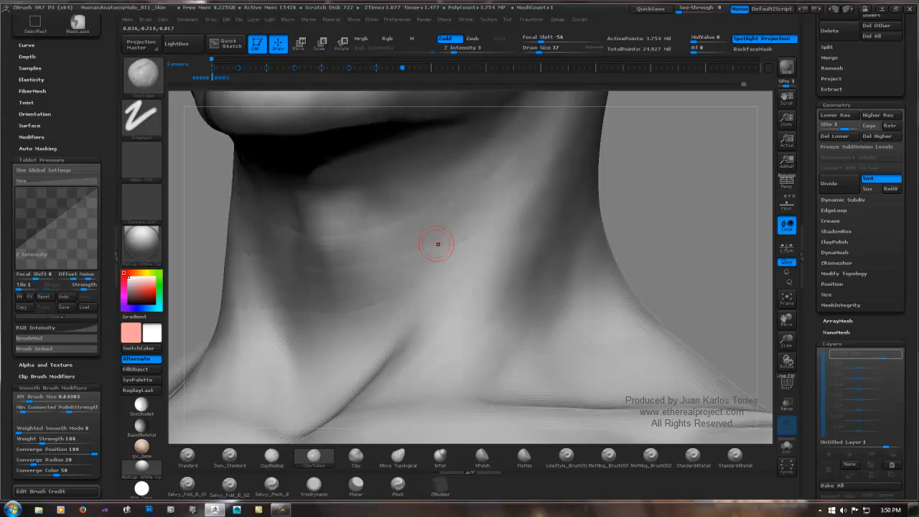
mouse_move(300, 223)
alt+right_down()
mouse_move(325, 292)
mouse_move(338, 240)
mouse_move(400, 256)
alt+right_up()
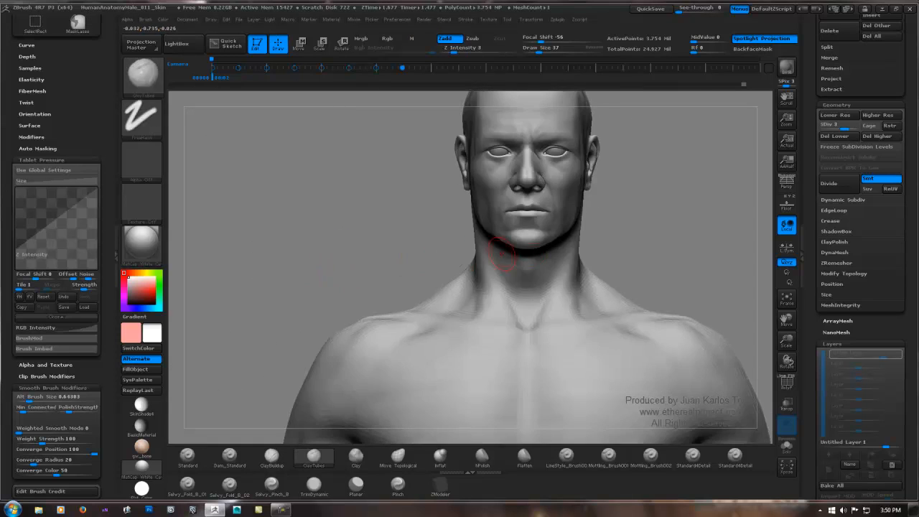
Step: Lasso-mask a diagonal band from throat to neck side, invert it, sculpt the exposed skin at draw size 42, and clear the mask
alt+right_drag(501, 253, 446, 257)
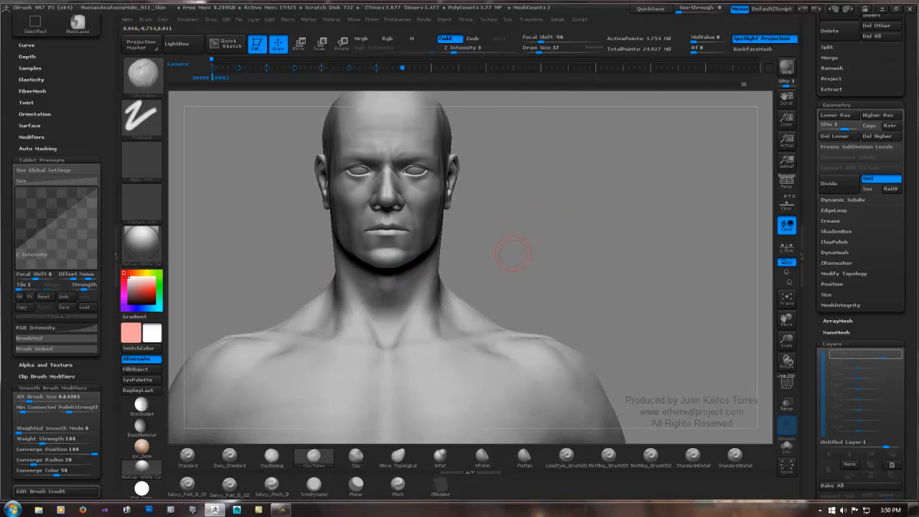
shift+right_drag(513, 252, 538, 246)
mouse_move(442, 260)
right_down()
mouse_move(458, 258)
mouse_move(467, 279)
right_up()
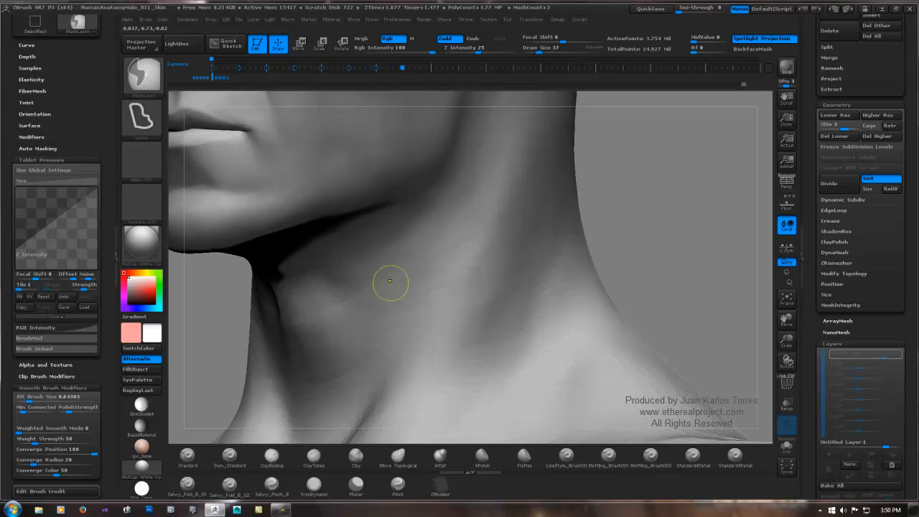
mouse_move(392, 278)
ctrl+mouse_down()
mouse_move(559, 243)
mouse_move(504, 282)
mouse_move(300, 343)
mouse_move(306, 320)
mouse_move(424, 266)
mouse_move(393, 278)
ctrl+mouse_up()
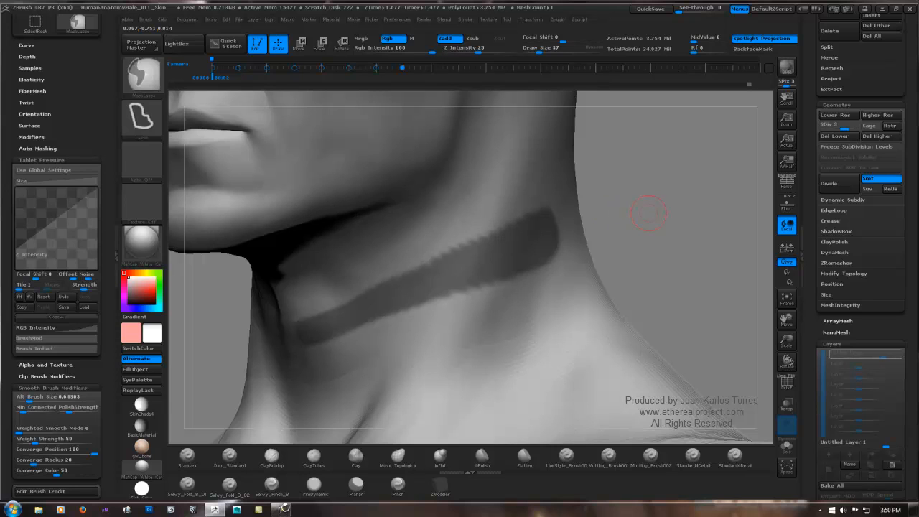
ctrl+click(636, 207)
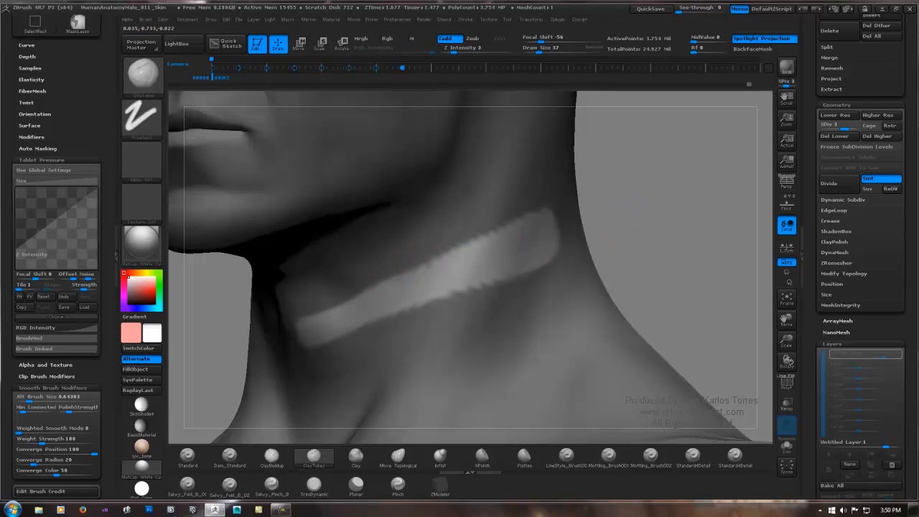
key(space)
drag(533, 222, 536, 221)
key(shift)
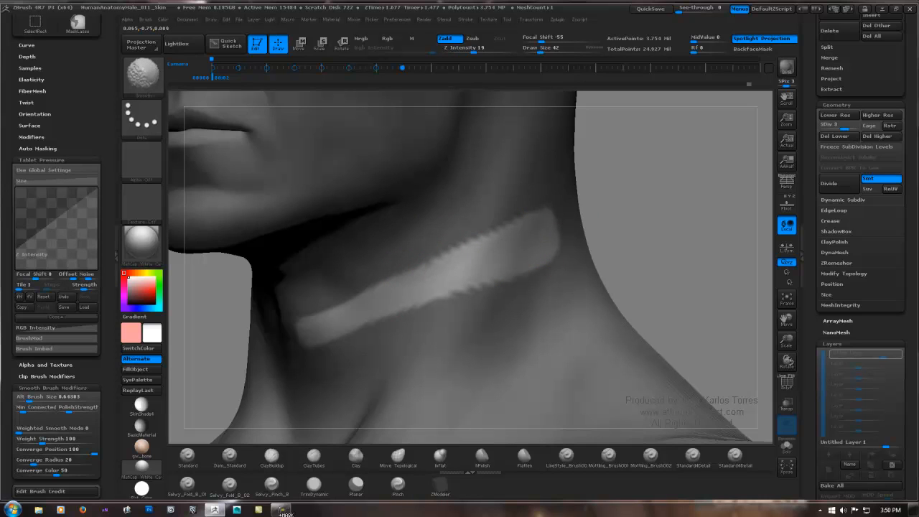
key(ctrl)
ctrl+drag(661, 233, 682, 232)
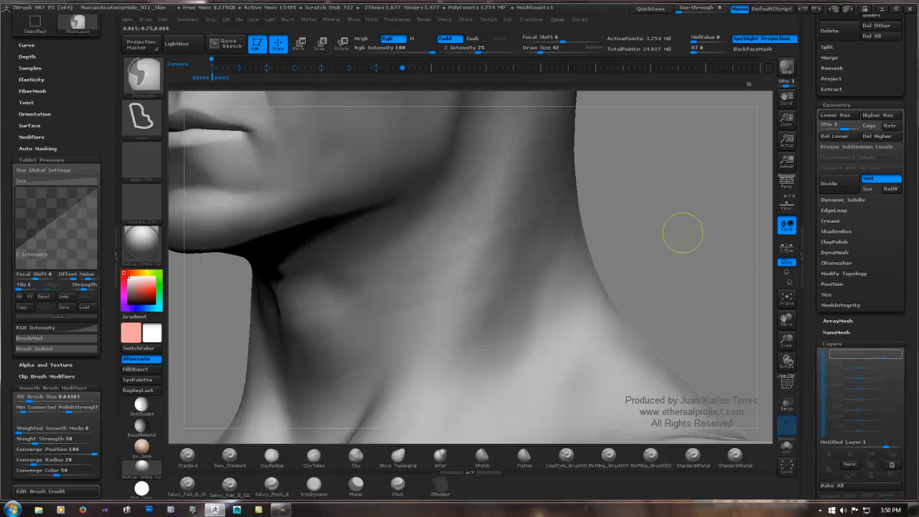
Step: Soften the side neck fold with smoothing and switch the model to subdivision level 4
mouse_move(683, 232)
ctrl+right_down()
mouse_move(502, 229)
mouse_move(550, 230)
ctrl+right_up()
key(shift)
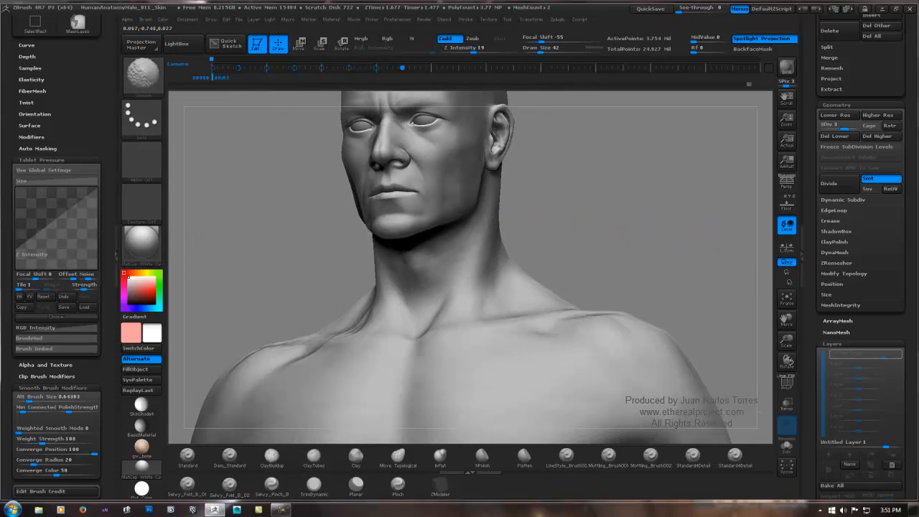
right_drag(578, 223, 594, 225)
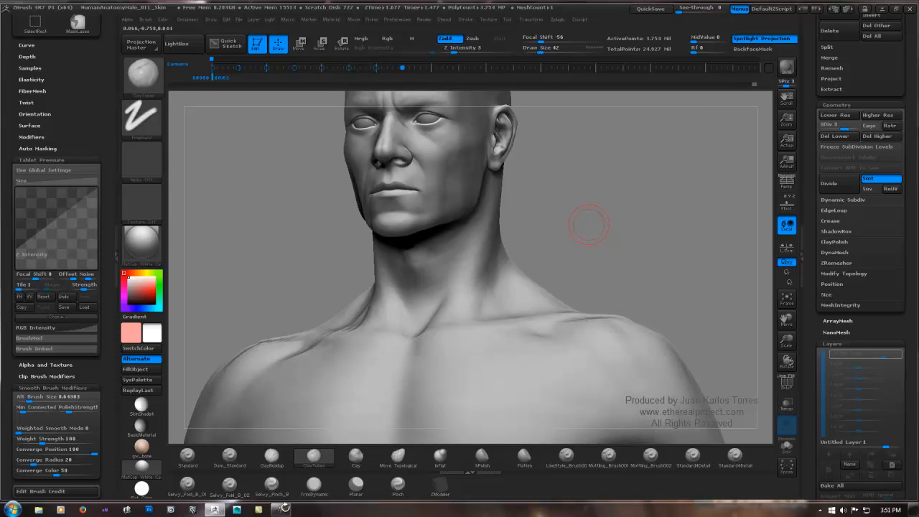
key(ctrl+d)
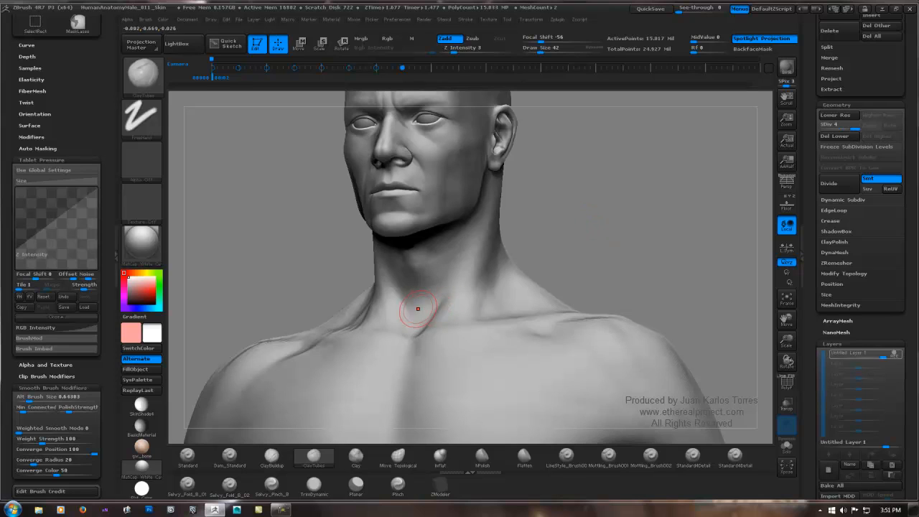
key(shift+d)
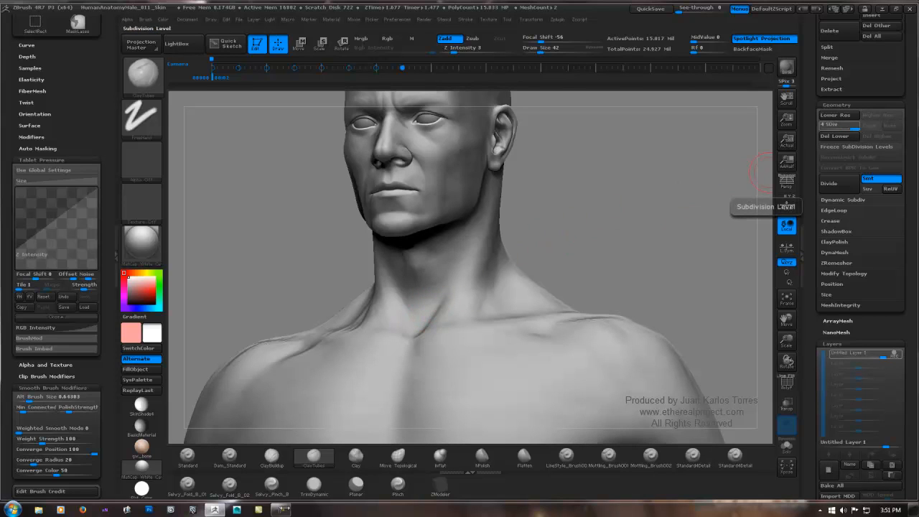